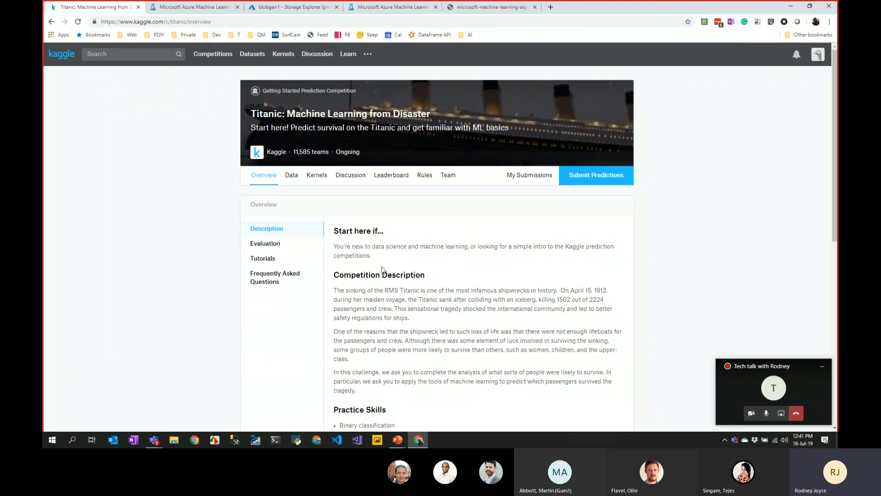
# - Share the screen and maximize the browser showing the Kaggle Titanic overview
pyautogui.click(781, 414)
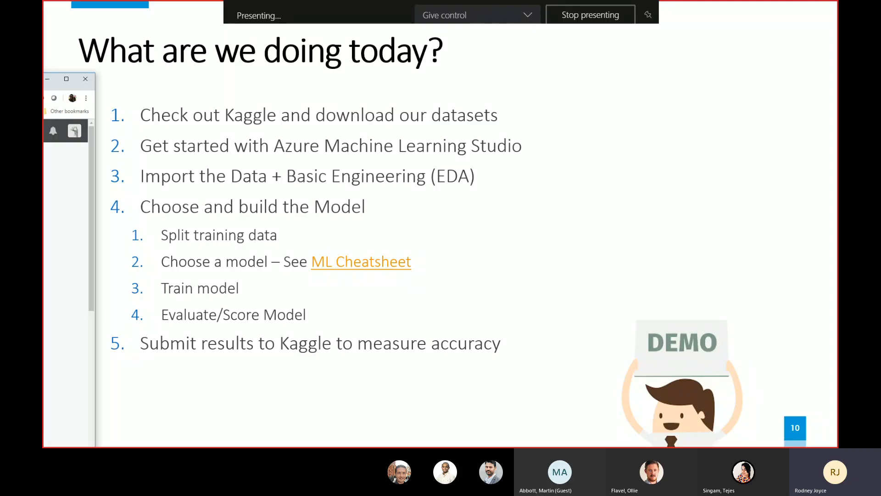
pyautogui.moveTo(43, 83); pyautogui.dragTo(641, 156)
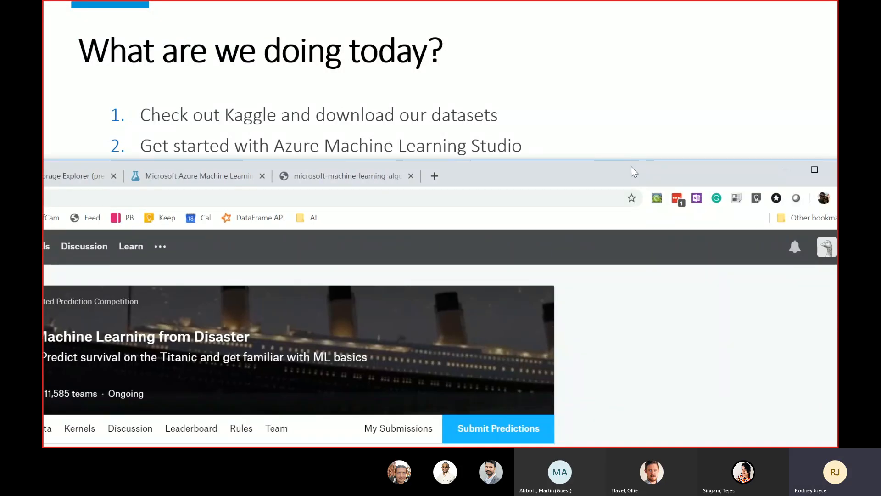
pyautogui.doubleClick(631, 166)
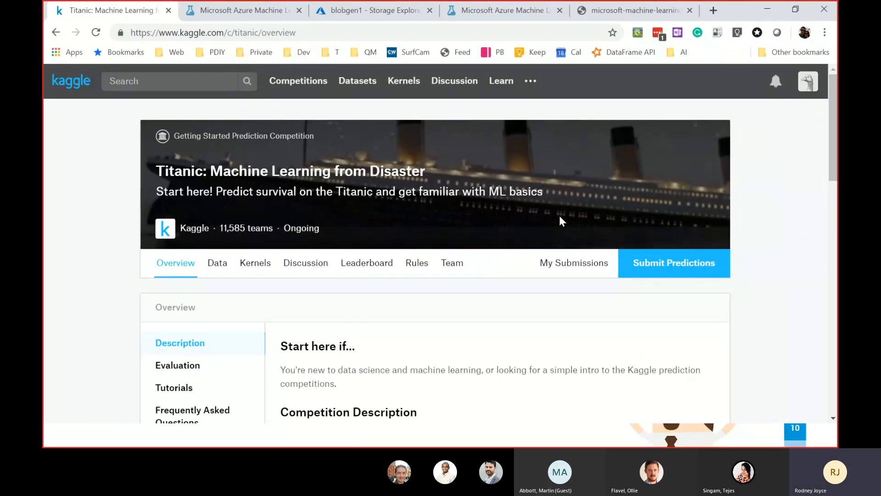
# - Highlight the Competition Description and the Binary classification and Python and R basics skills
pyautogui.scroll(-4, 112, 225)
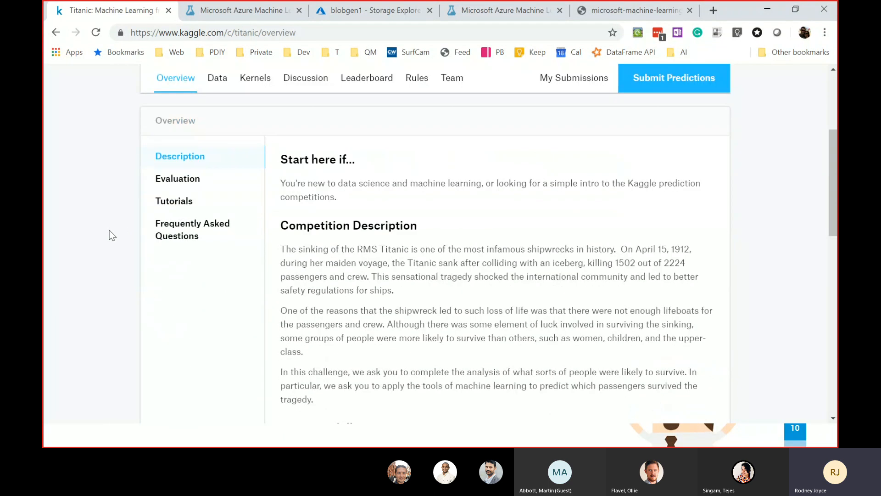
pyautogui.moveTo(290, 255); pyautogui.dragTo(421, 385)
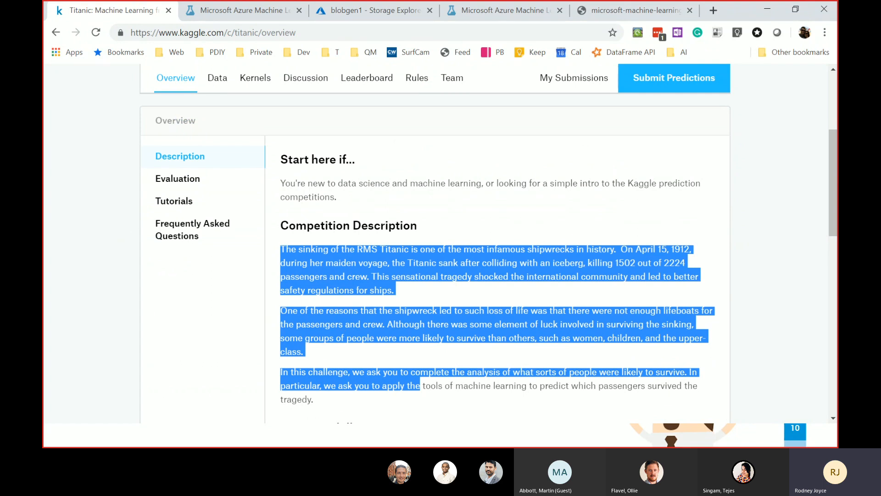
pyautogui.scroll(-1, 405, 323)
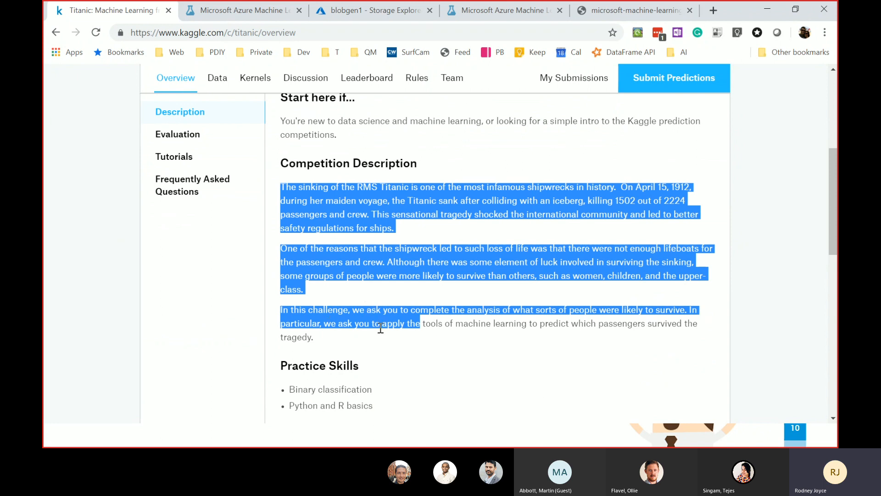
pyautogui.scroll(-1, 381, 305)
pyautogui.moveTo(374, 329); pyautogui.dragTo(288, 328)
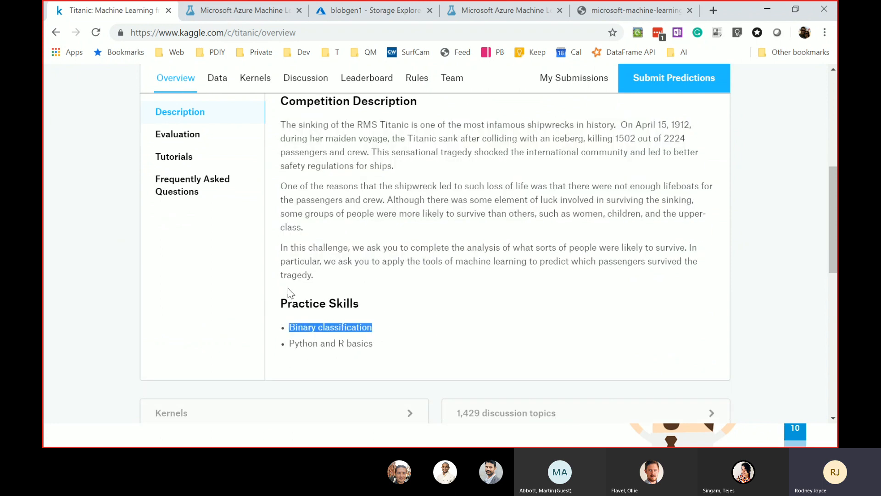
pyautogui.doubleClick(305, 327)
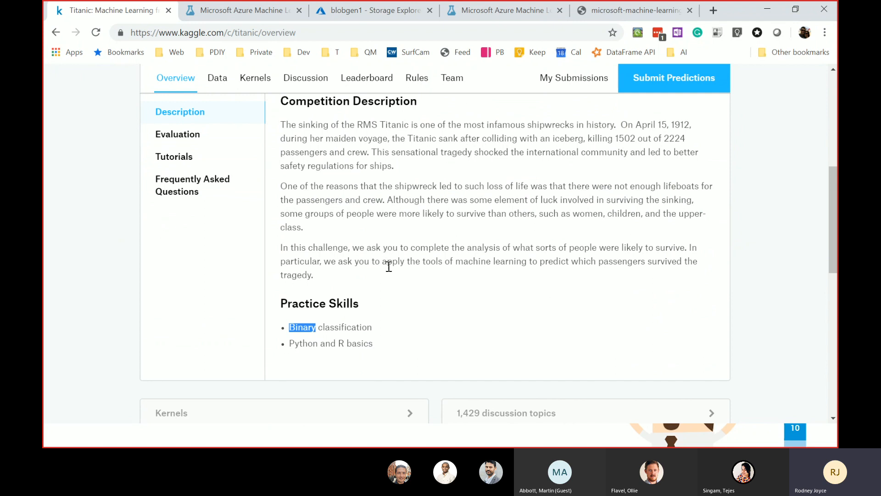
pyautogui.click(358, 325)
pyautogui.doubleClick(348, 326)
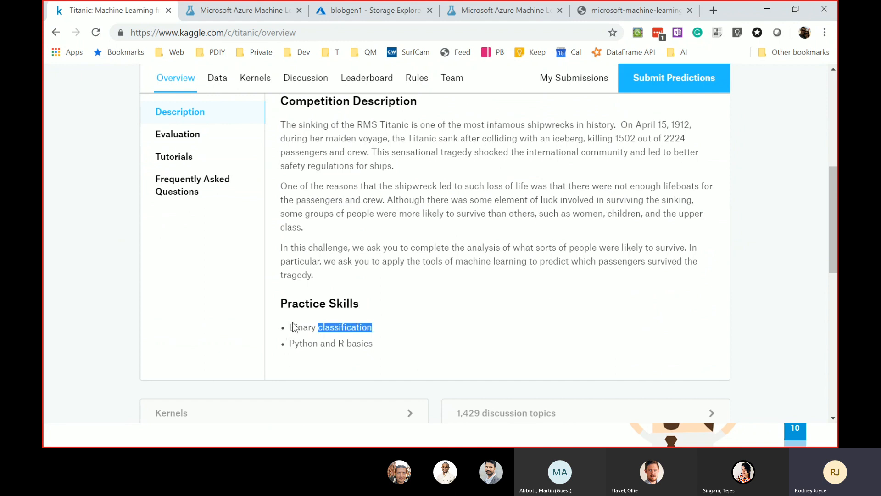
pyautogui.moveTo(374, 344); pyautogui.dragTo(291, 342)
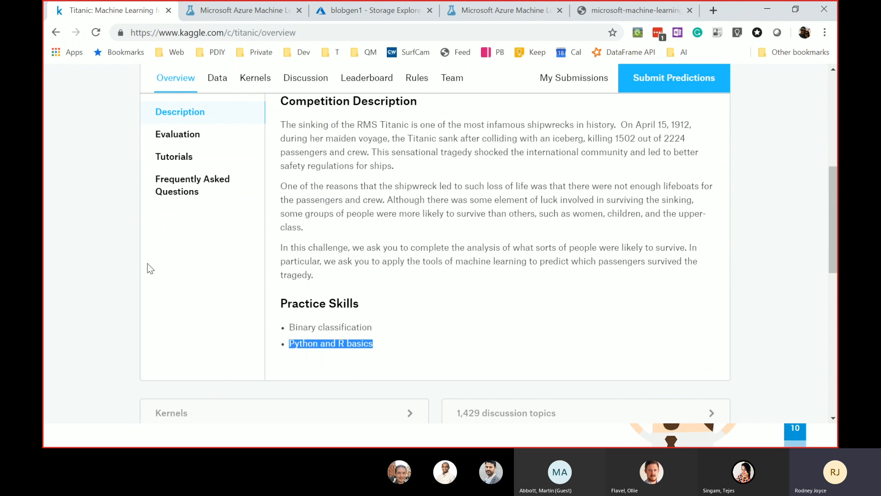
pyautogui.scroll(3, 413, 239)
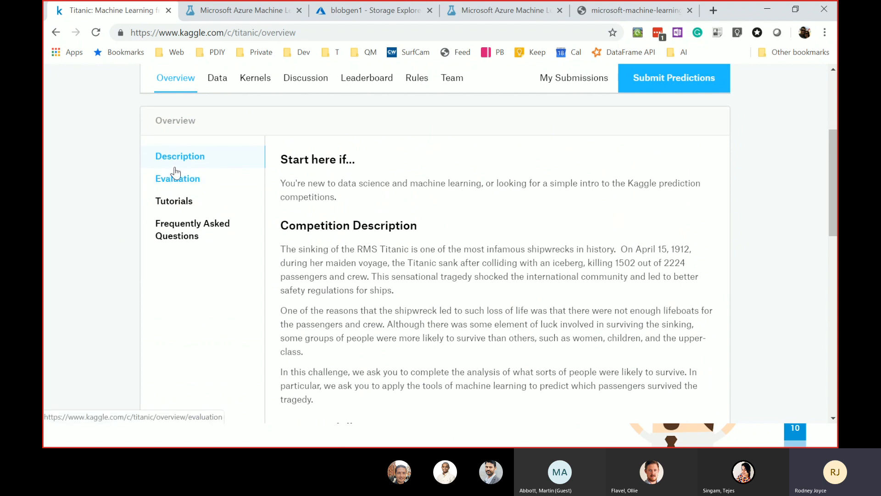
# - Review the Evaluation section, highlighting the accuracy metric, the 418 entries and the Survived column
pyautogui.click(196, 184)
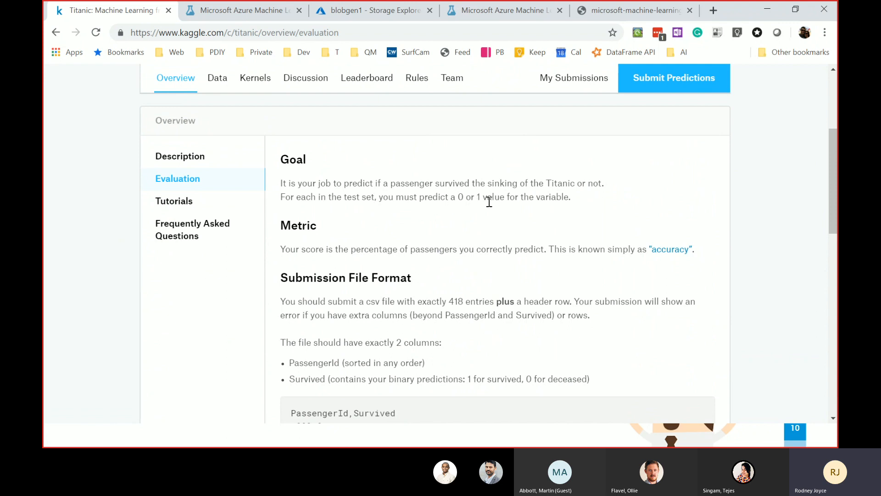
pyautogui.scroll(-3, 480, 204)
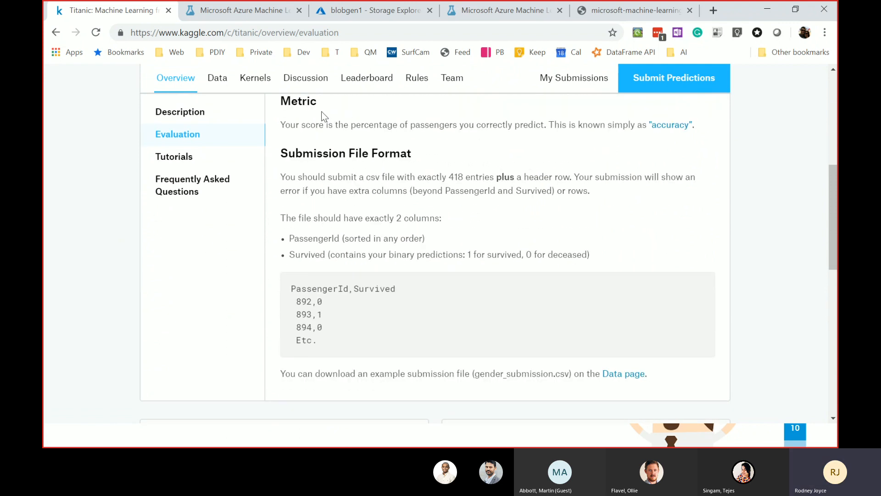
pyautogui.moveTo(281, 124); pyautogui.dragTo(374, 143)
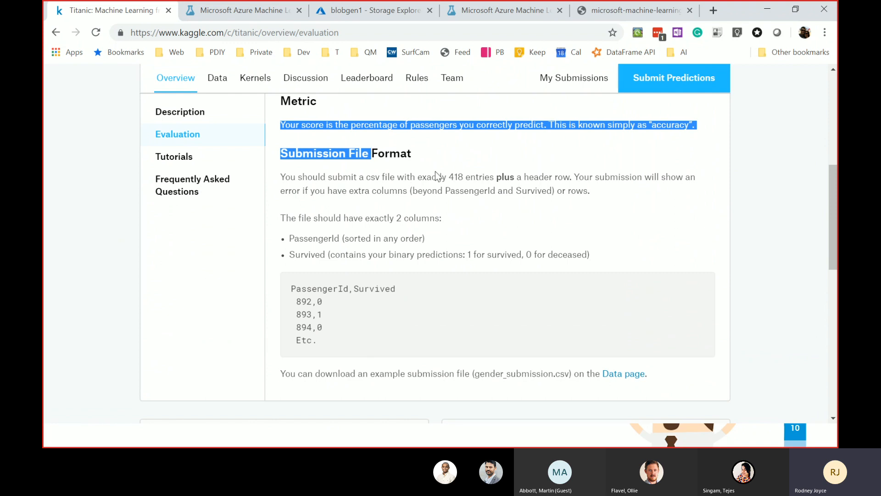
pyautogui.click(410, 148)
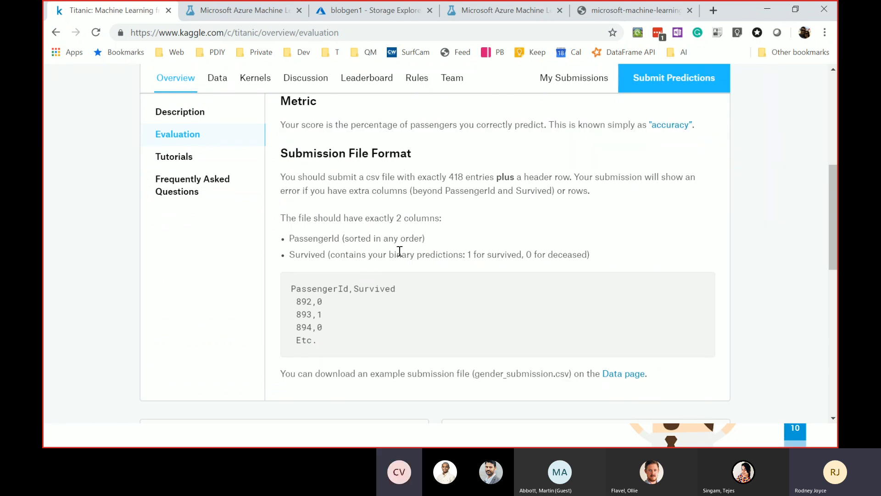
pyautogui.doubleClick(452, 174)
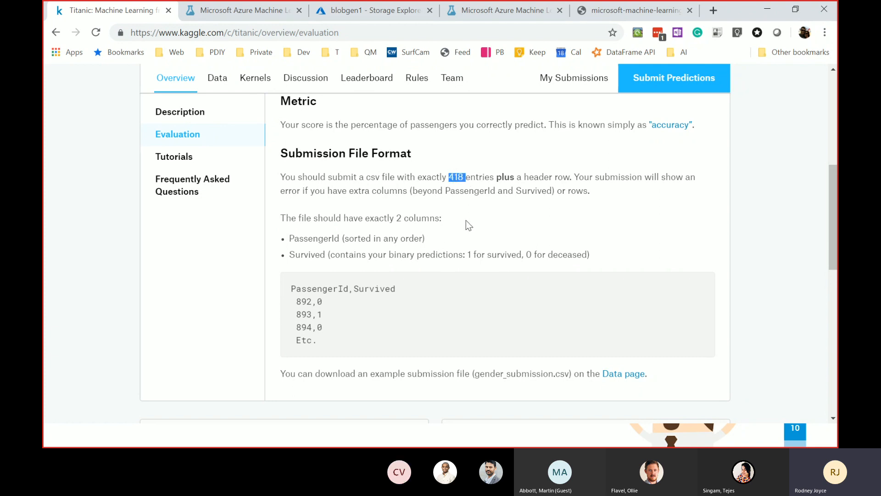
pyautogui.click(320, 237)
pyautogui.doubleClick(313, 253)
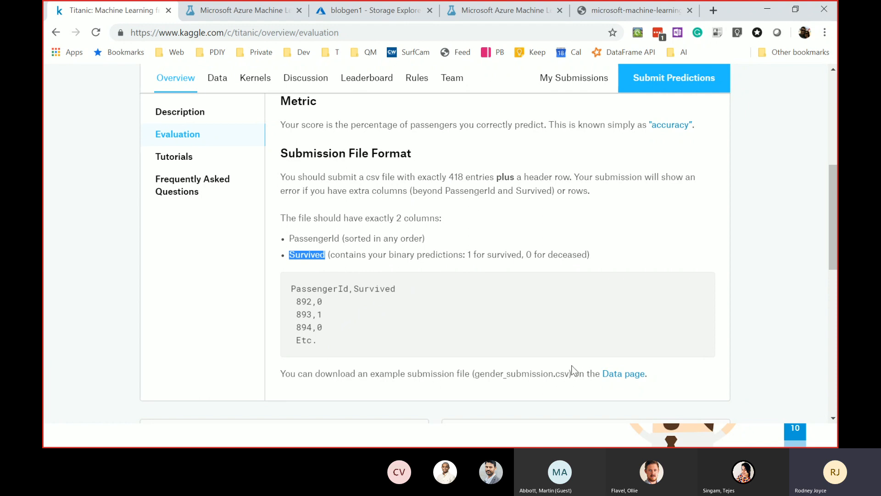
pyautogui.scroll(4, 421, 326)
pyautogui.click(219, 139)
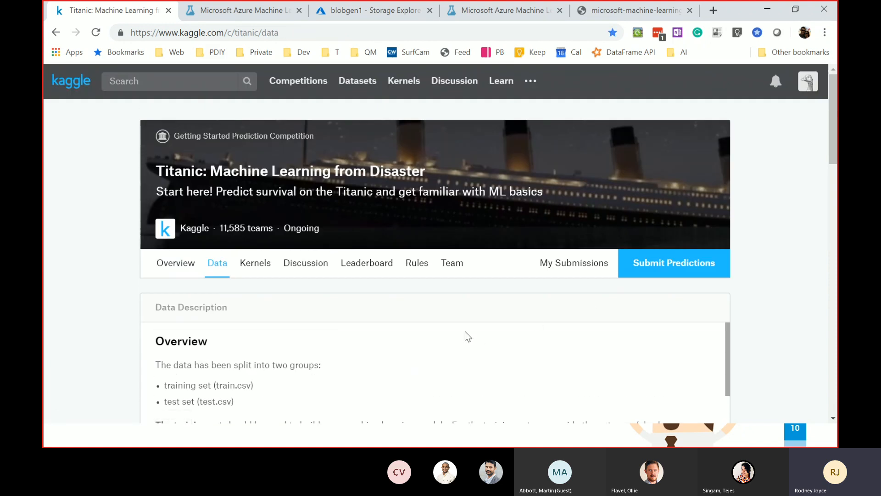
# - Read the Data Description, highlighting that the data is split into two groups
pyautogui.scroll(-1, 478, 312)
pyautogui.scroll(-1, 454, 297)
pyautogui.scroll(1, 292, 292)
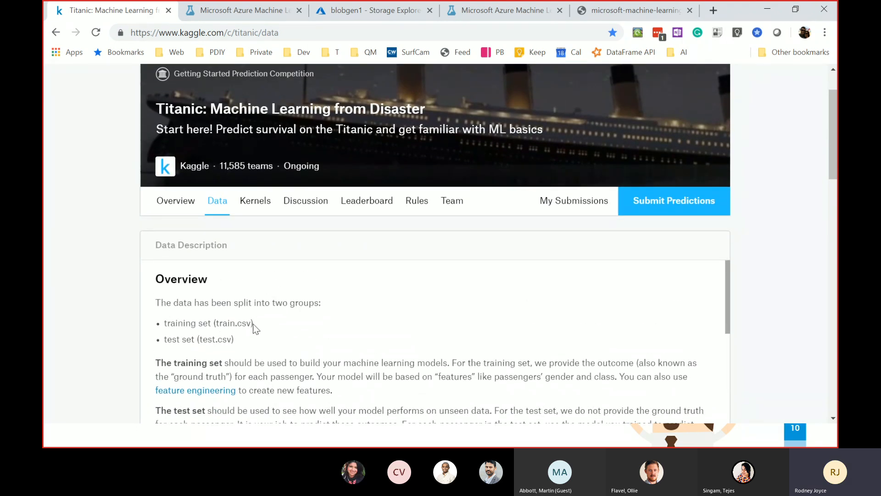
pyautogui.moveTo(155, 303); pyautogui.dragTo(315, 329)
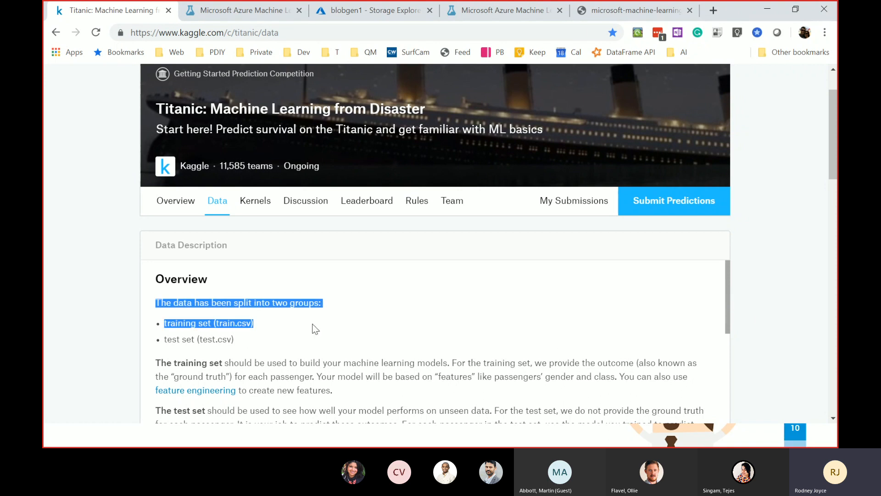
pyautogui.click(345, 351)
pyautogui.moveTo(729, 297); pyautogui.dragTo(730, 338)
pyautogui.scroll(-1, 731, 342)
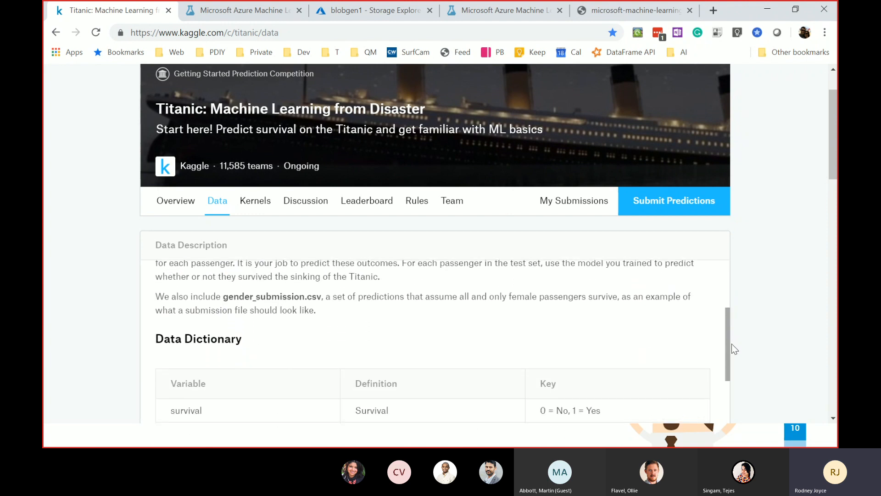
pyautogui.scroll(-2, 733, 356)
pyautogui.scroll(1, 733, 363)
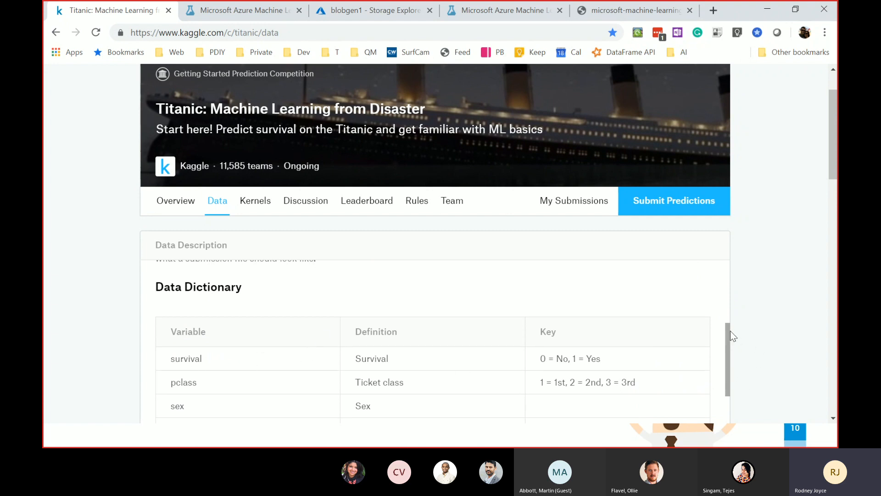
pyautogui.scroll(-7, 730, 355)
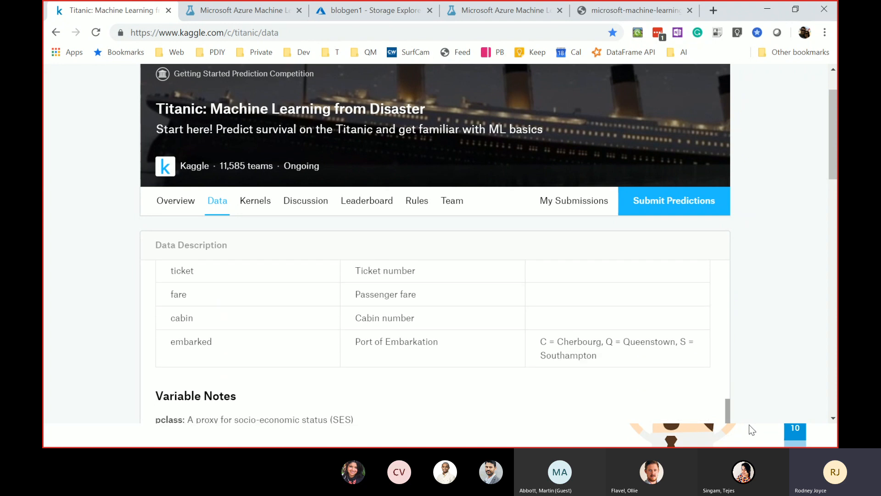
pyautogui.scroll(-1, 225, 342)
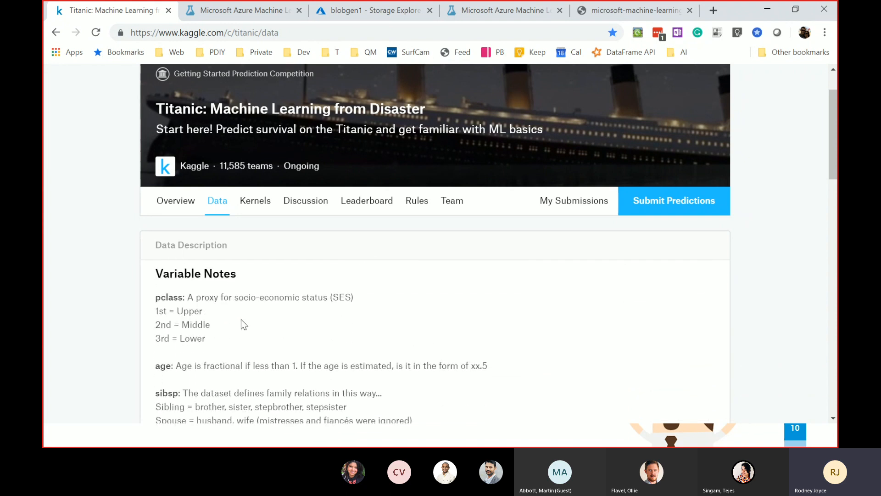
# - Highlight the pclass and sibsp variable notes, then the notes from pclass through parch
pyautogui.doubleClick(169, 297)
pyautogui.scroll(-1, 243, 362)
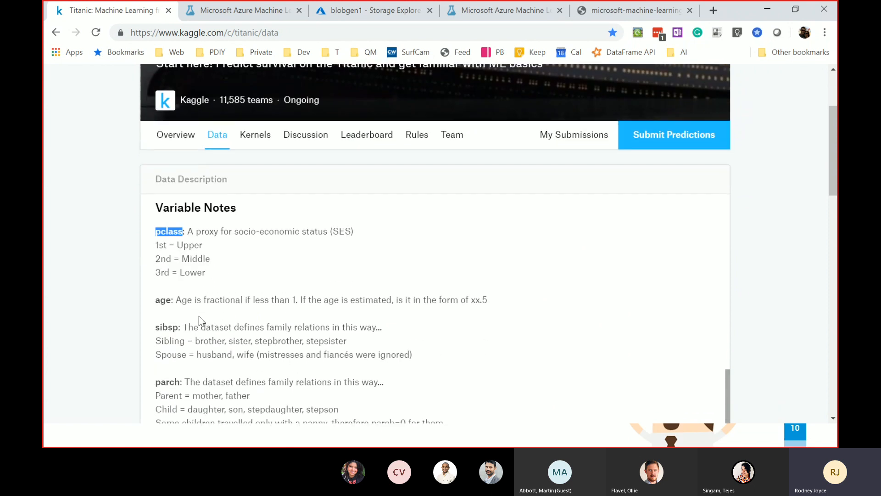
pyautogui.scroll(-1, 199, 315)
pyautogui.doubleClick(168, 268)
pyautogui.click(168, 322)
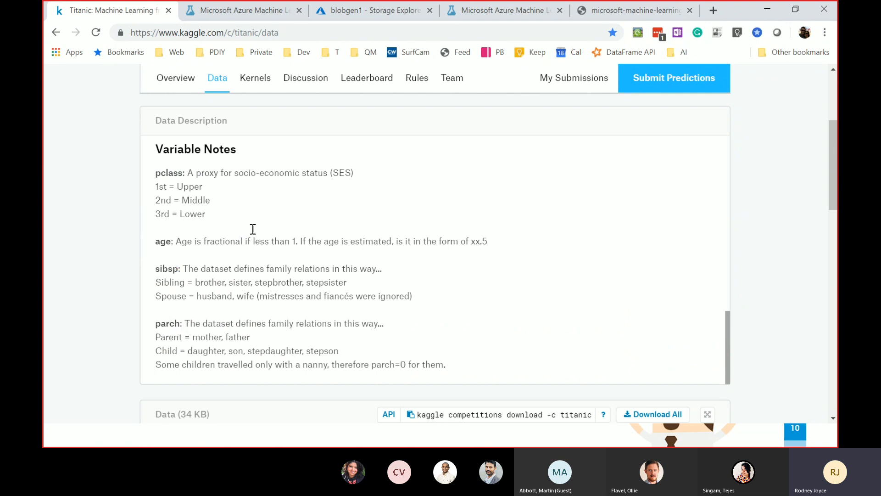
pyautogui.moveTo(155, 171); pyautogui.dragTo(353, 326)
pyautogui.scroll(-4, 353, 327)
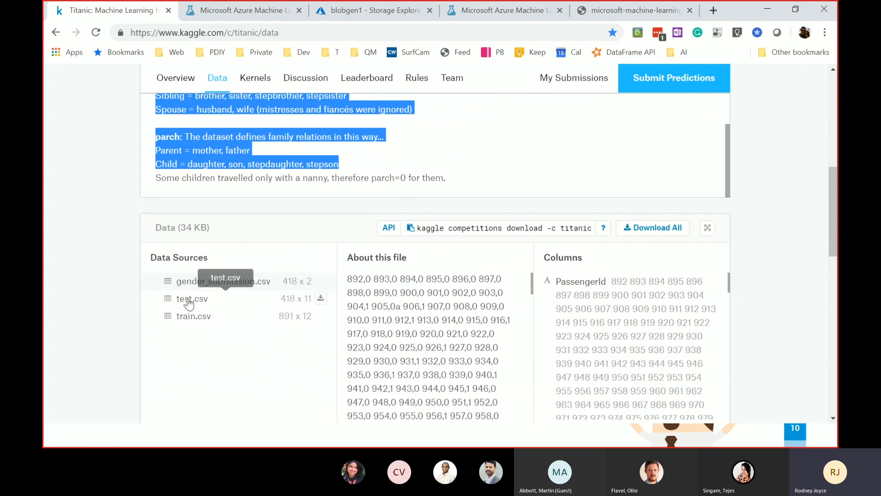
pyautogui.click(188, 317)
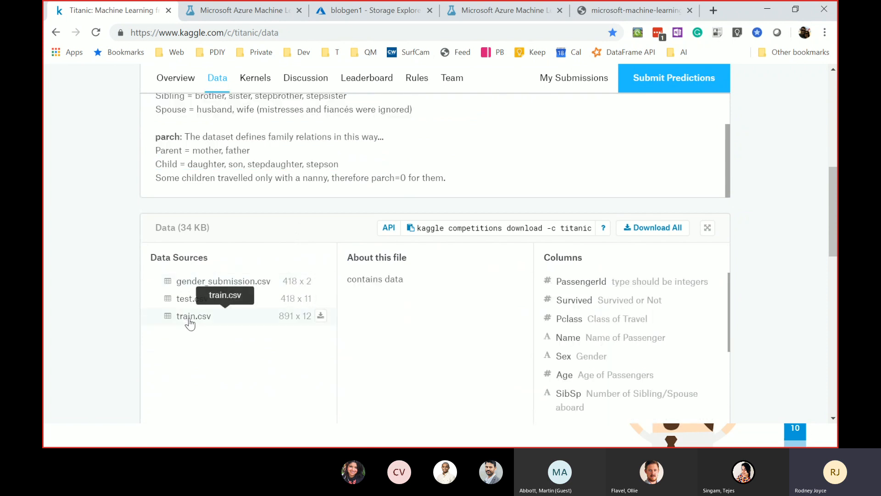
pyautogui.scroll(-2, 440, 335)
pyautogui.scroll(-2, 450, 310)
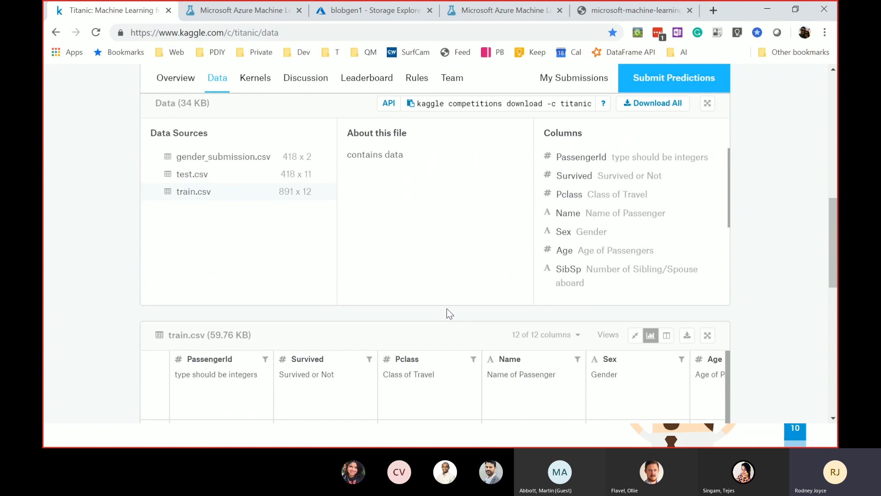
pyautogui.scroll(-2, 441, 308)
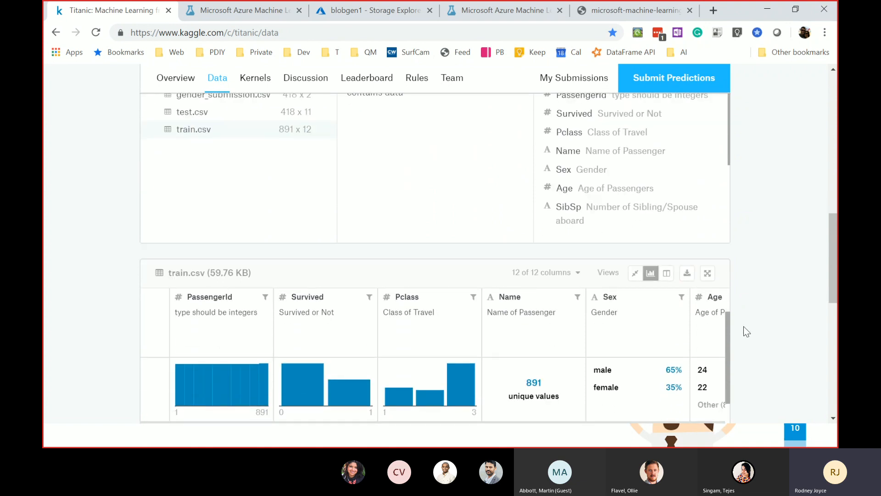
pyautogui.moveTo(729, 337); pyautogui.dragTo(729, 355)
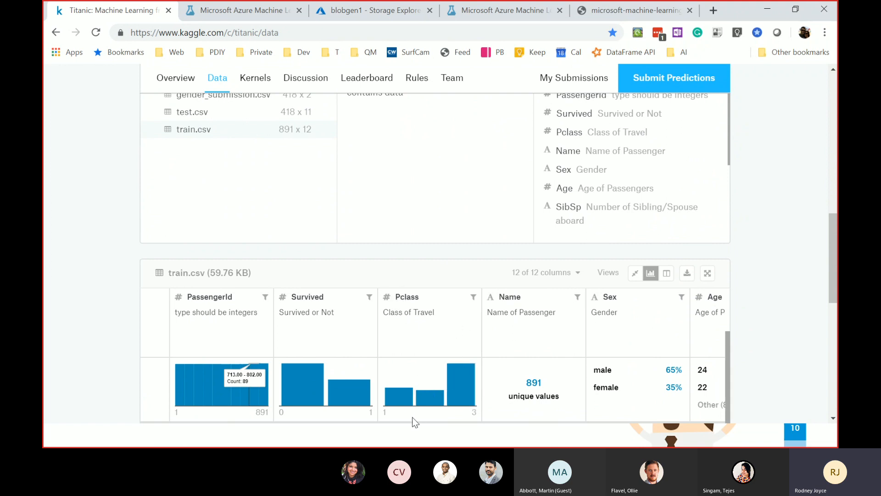
pyautogui.moveTo(466, 391)
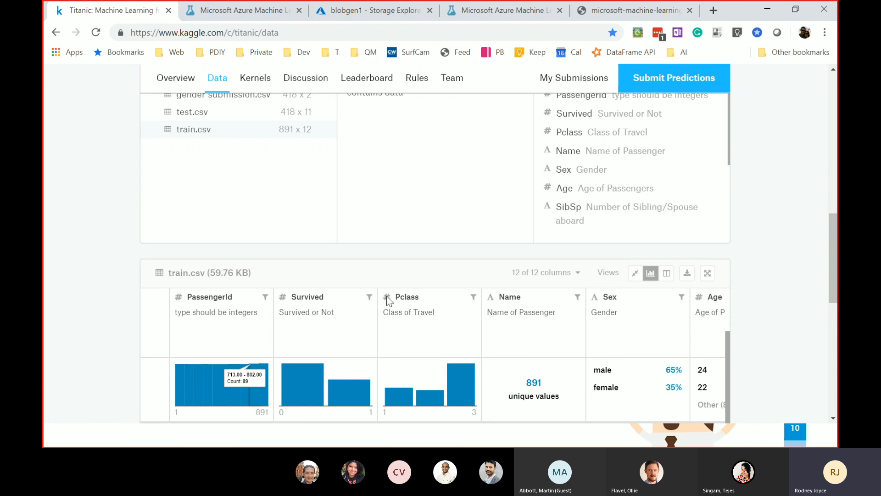
pyautogui.scroll(3, 421, 183)
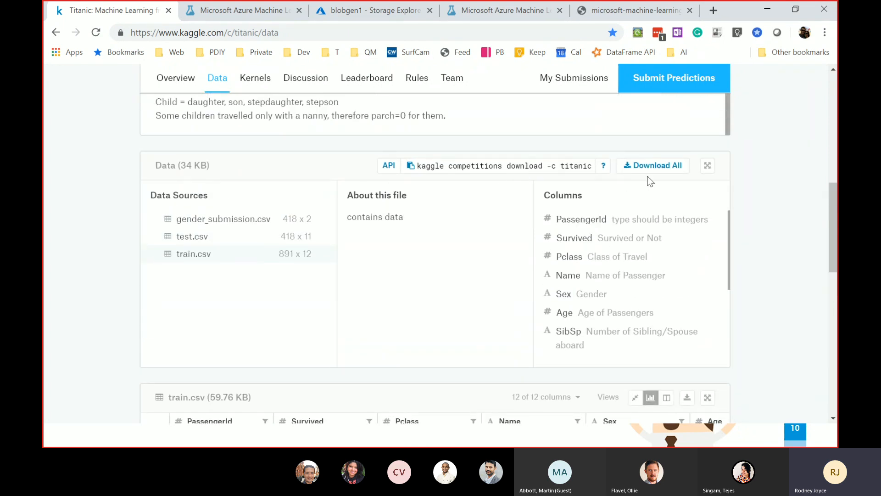
pyautogui.click(268, 12)
# - Inspect the train.csv and test.csv blobs in blobgen1 Storage Explorer, then return to ML Studio
pyautogui.click(347, 10)
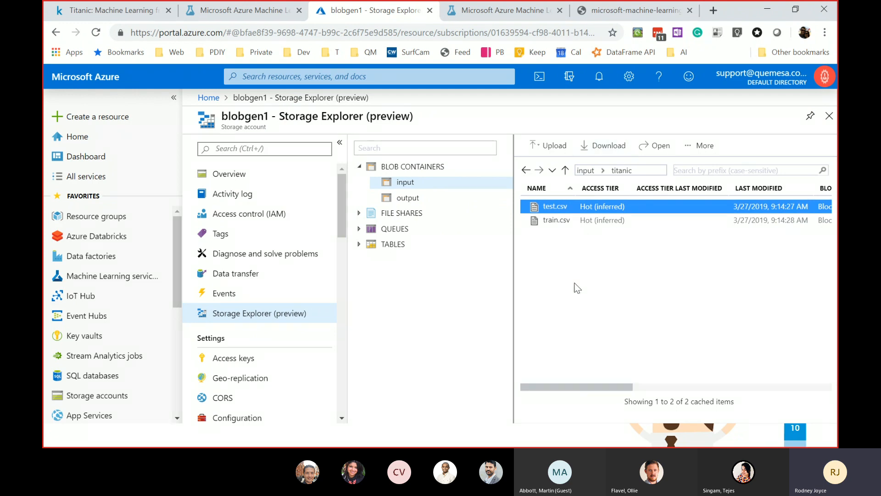
pyautogui.click(561, 216)
pyautogui.click(558, 207)
pyautogui.click(563, 219)
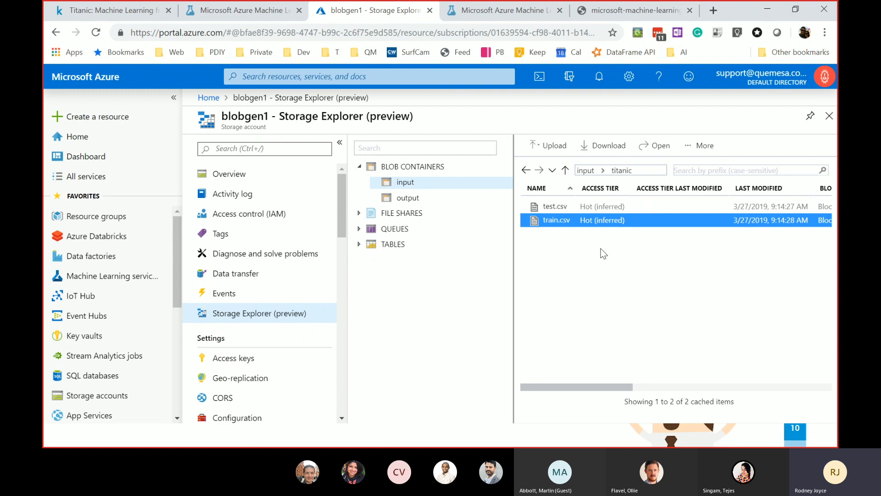
pyautogui.click(237, 13)
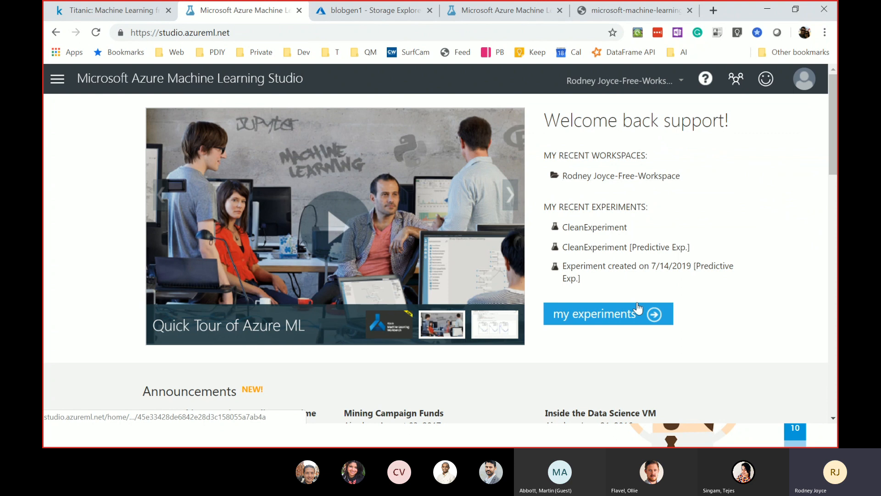
# - Navigate through the site menu to the Machine Learning Studio home and its Experiments list
pyautogui.click(615, 320)
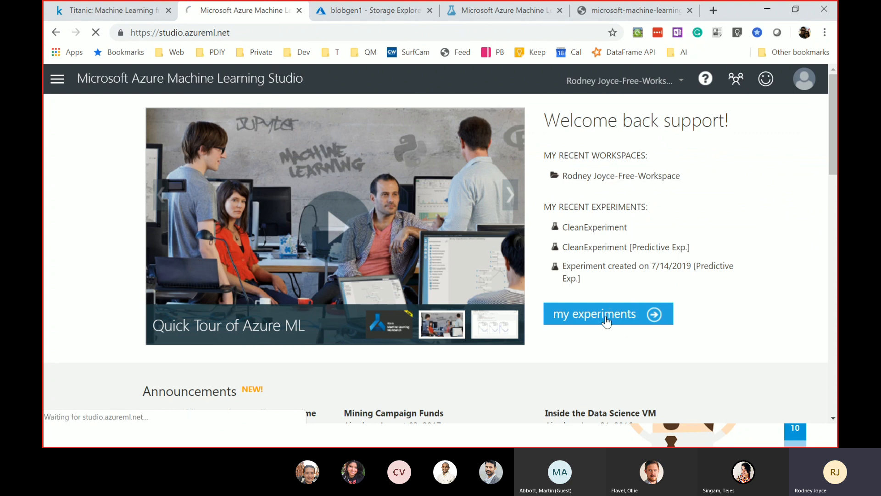
pyautogui.click(299, 10)
pyautogui.click(395, 11)
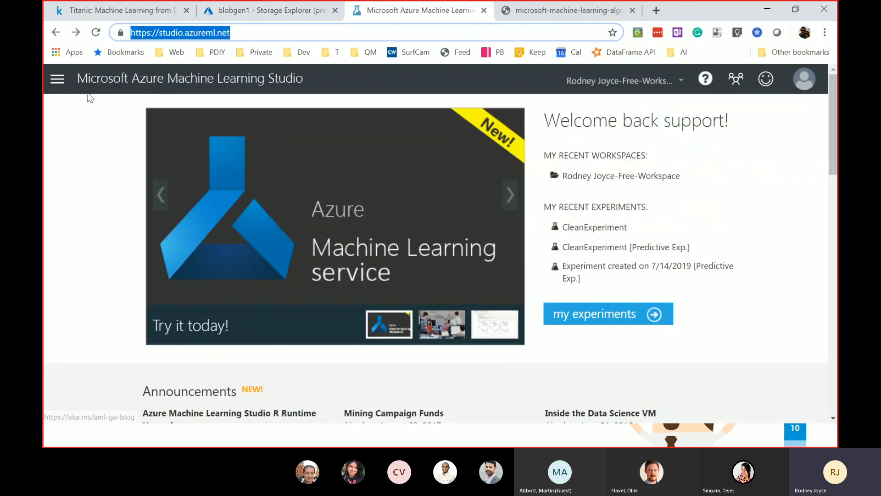
pyautogui.click(58, 79)
pyautogui.click(178, 143)
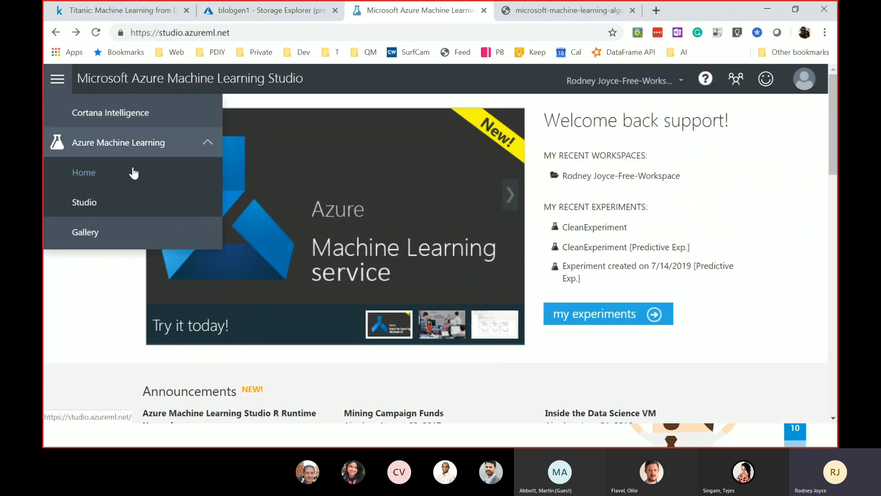
pyautogui.click(85, 182)
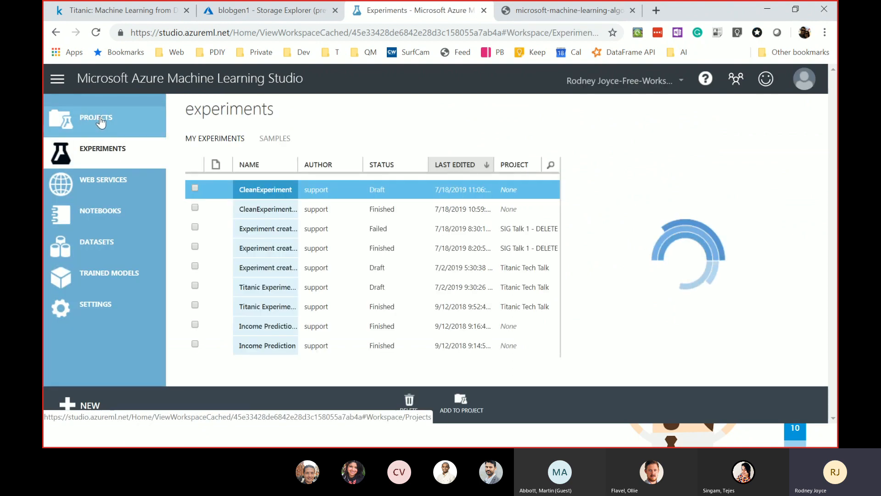
pyautogui.click(78, 115)
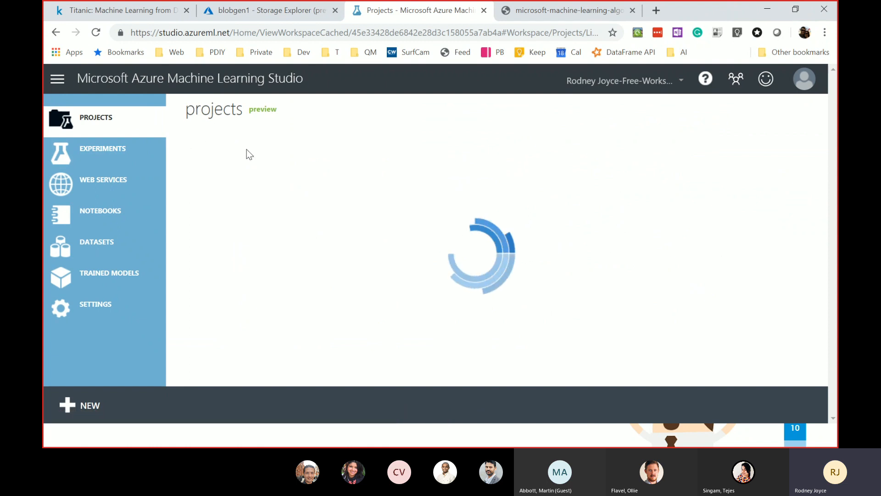
pyautogui.click(106, 157)
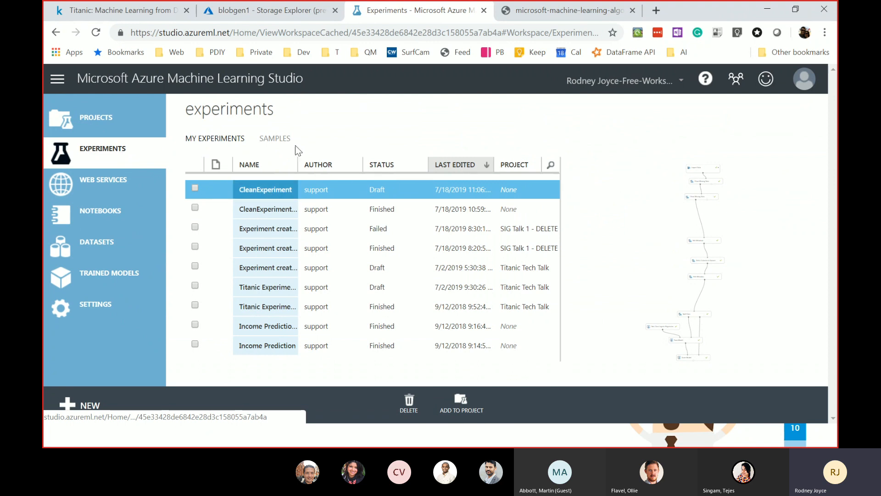
# - Create a new blank experiment, 'Experiment created on 7/18/2019'
pyautogui.click(75, 405)
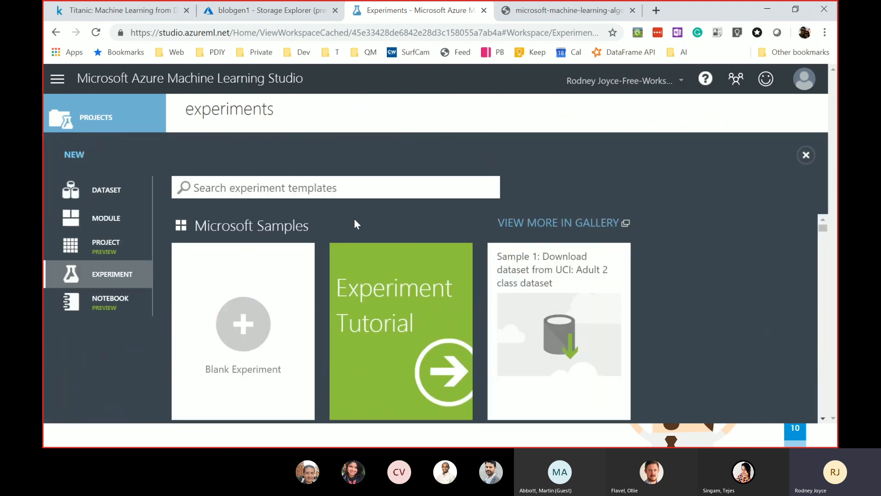
pyautogui.click(253, 327)
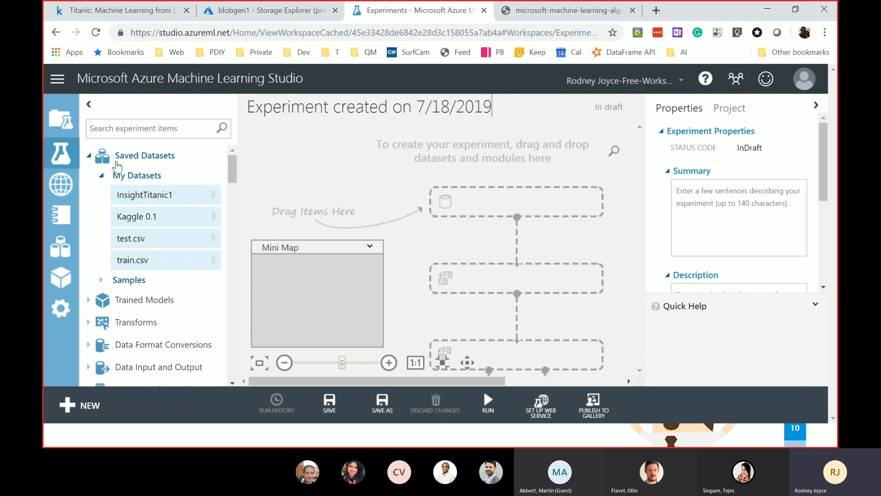
pyautogui.click(92, 156)
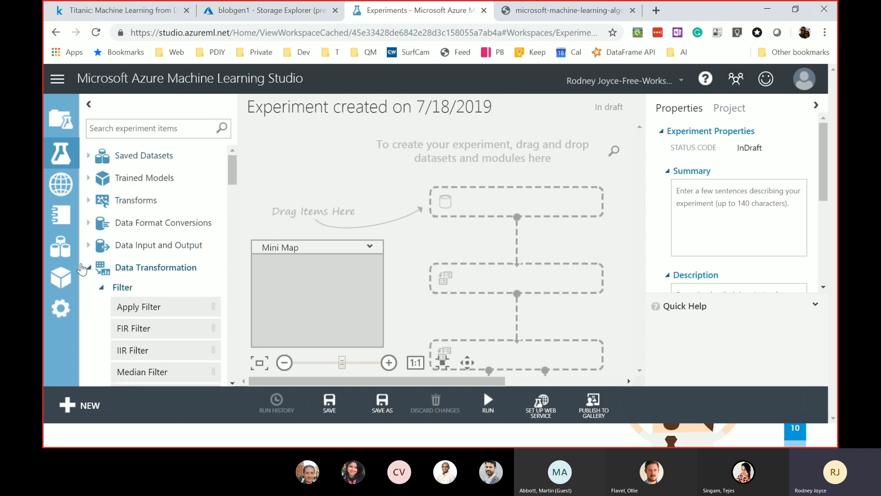
# - Collapse the module groups and search the module palette for 'input'
pyautogui.click(88, 271)
pyautogui.click(87, 293)
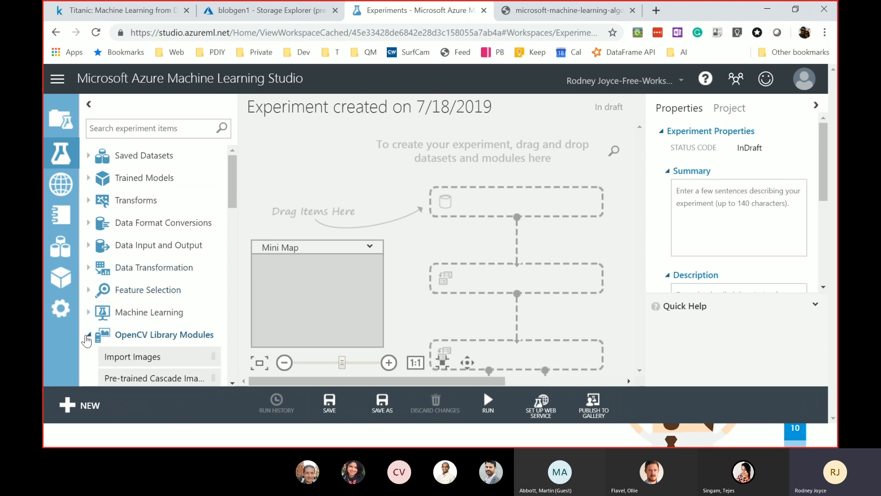
pyautogui.click(88, 335)
pyautogui.click(143, 130)
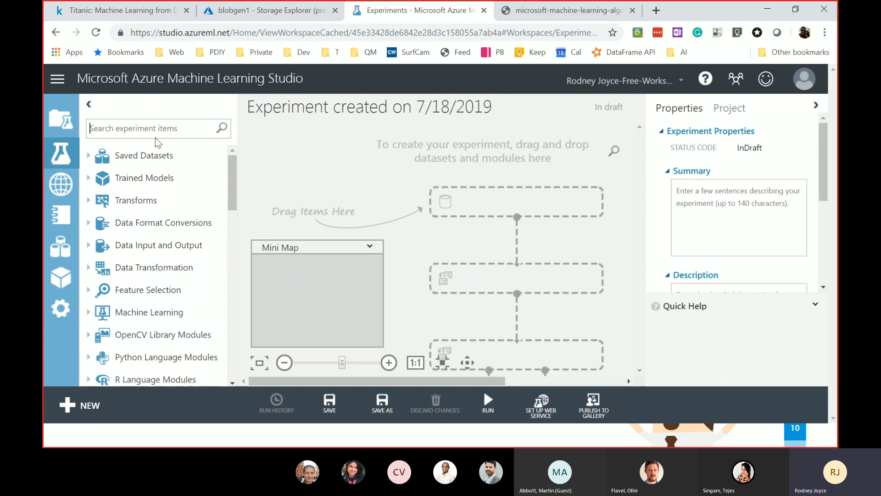
pyautogui.write('input')
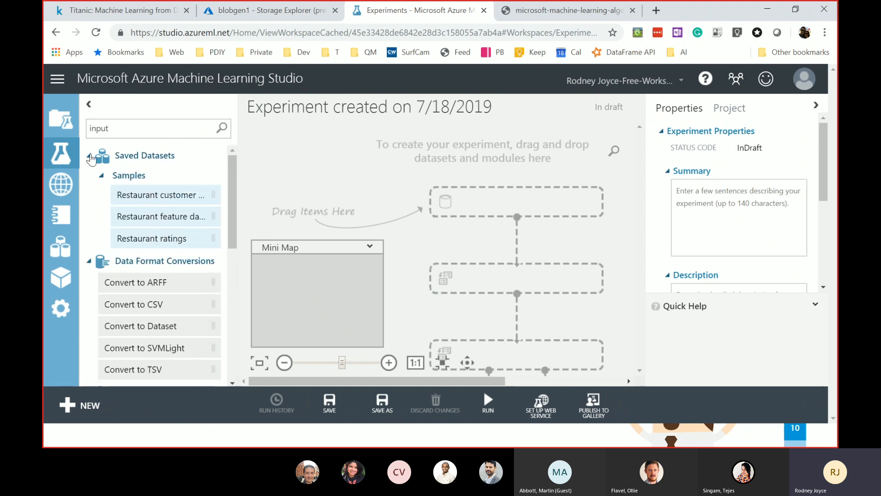
pyautogui.click(89, 156)
pyautogui.click(88, 178)
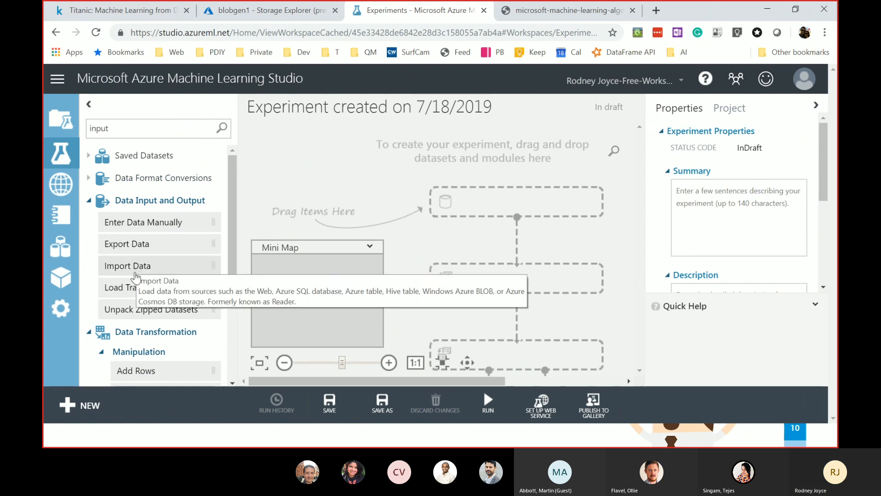
# - Place an Import Data module on the canvas with Azure Blob Storage as its data source
pyautogui.moveTo(137, 275); pyautogui.dragTo(496, 151)
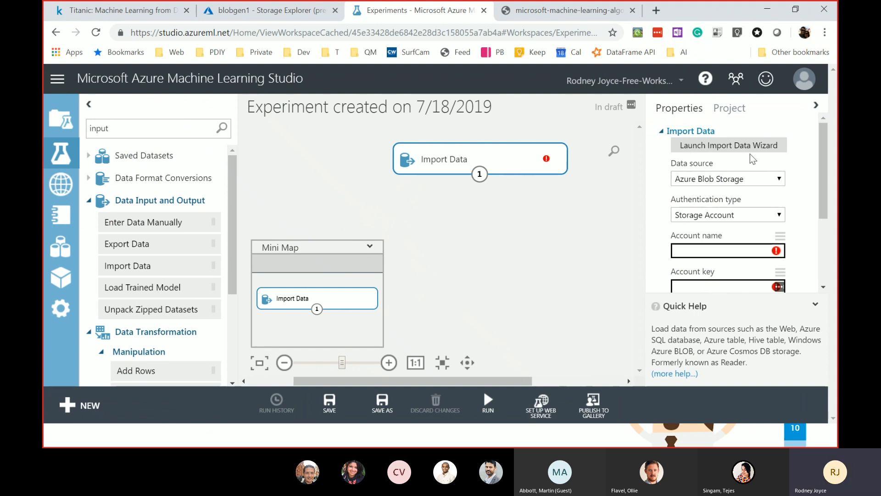
pyautogui.click(750, 178)
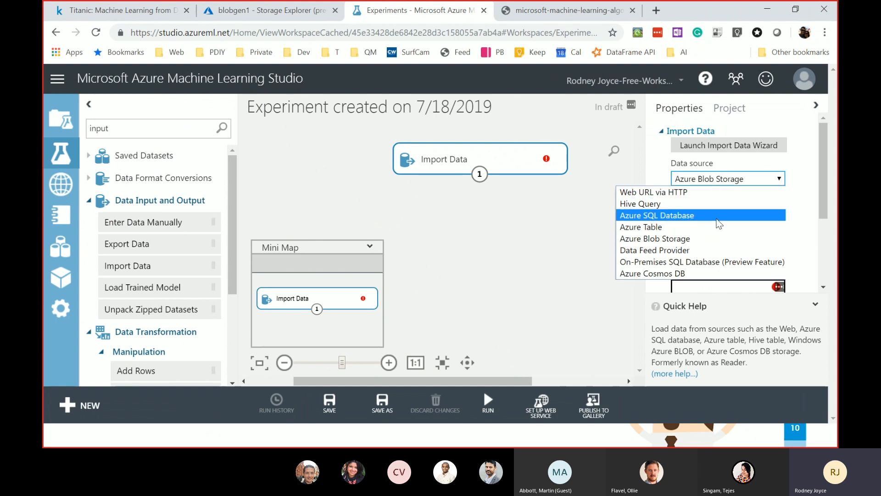
pyautogui.click(742, 181)
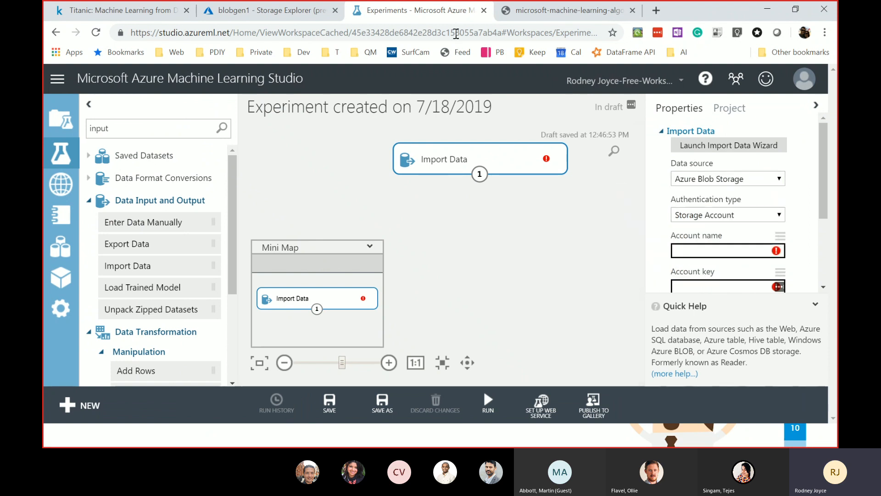
pyautogui.click(276, 13)
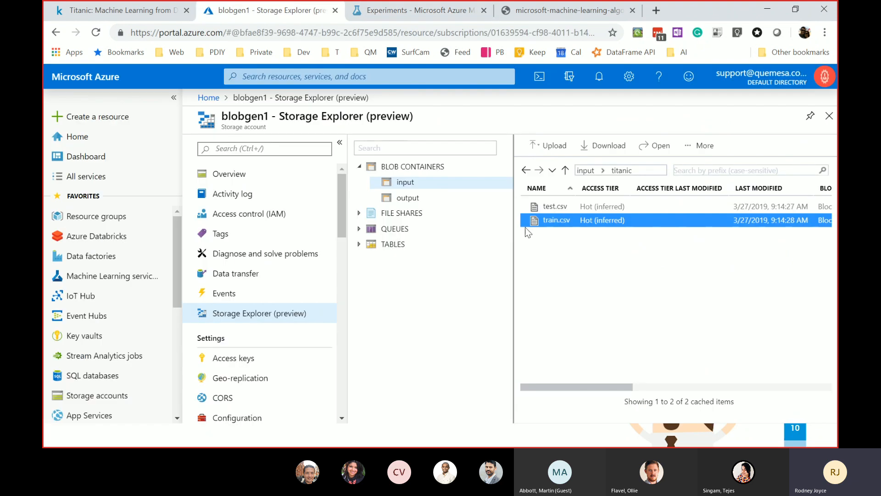
# - Generate a shared access signature URL for the titanic train.csv blob
pyautogui.rightClick(555, 220)
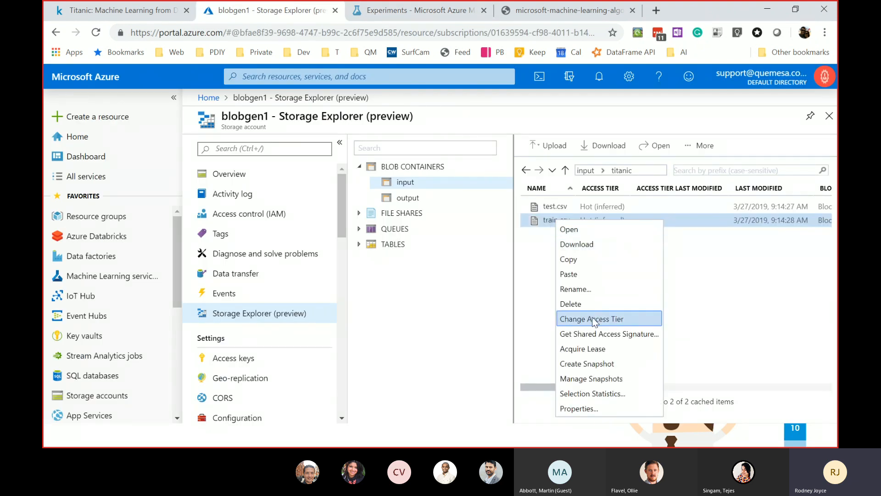
pyautogui.click(604, 332)
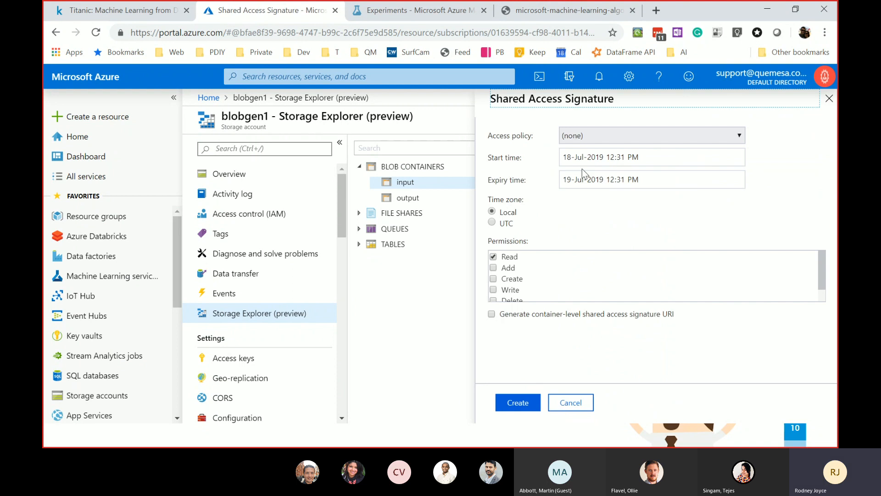
pyautogui.click(528, 404)
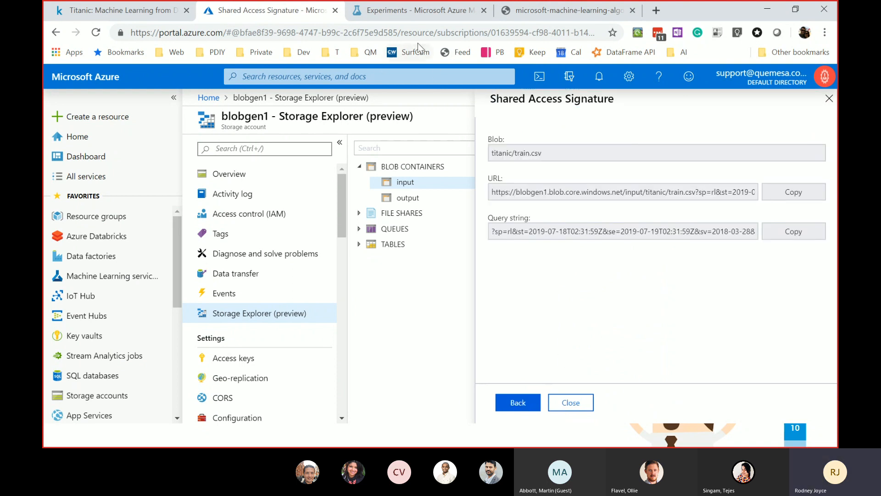
pyautogui.click(421, 13)
pyautogui.click(706, 250)
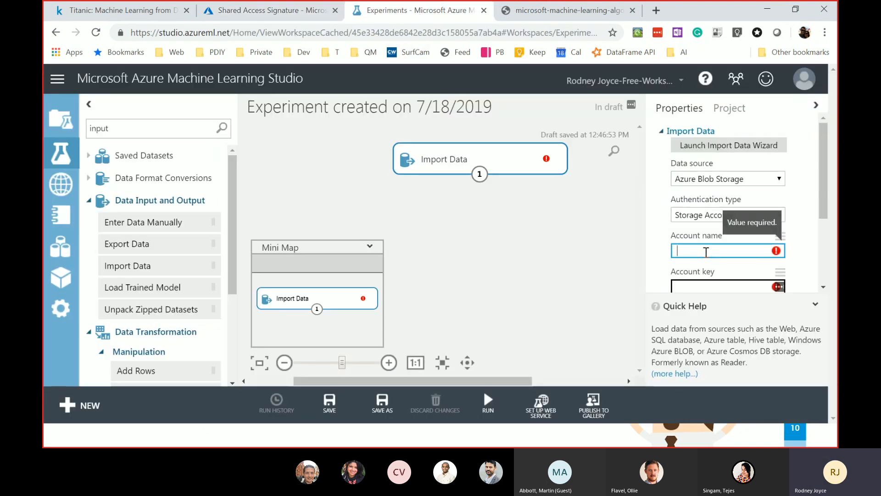
# - Copy the generated train.csv SAS URL into the Import Data properties
pyautogui.write('https://studio.azureml.net/')
pyautogui.hotkey('ctrl', 'z')
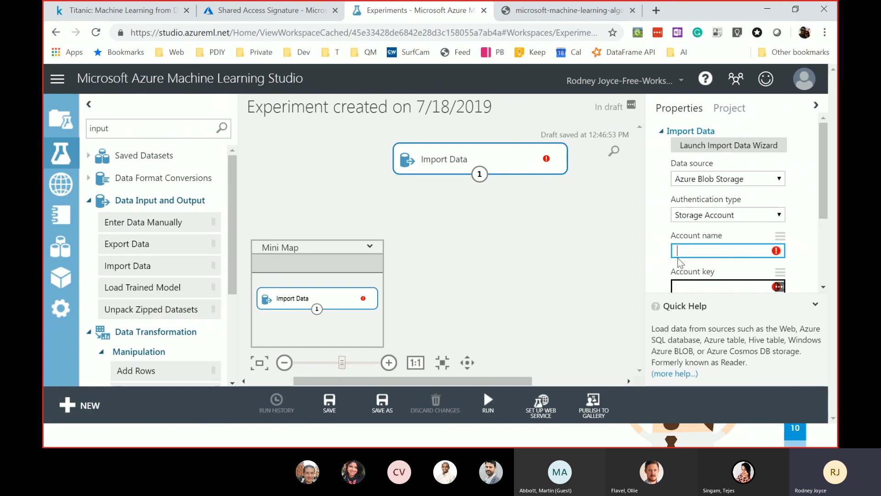
pyautogui.click(271, 10)
pyautogui.click(783, 195)
pyautogui.click(399, 11)
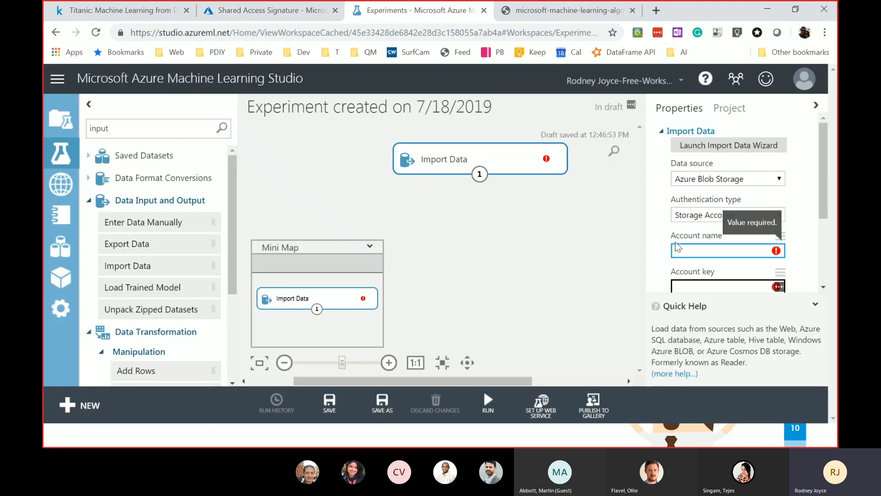
pyautogui.click(673, 250)
pyautogui.hotkey('ctrl', 'v')
# - Set Public or SAS authentication with the SAS Blob URI, use cached results, and run
pyautogui.scroll(-3, 718, 184)
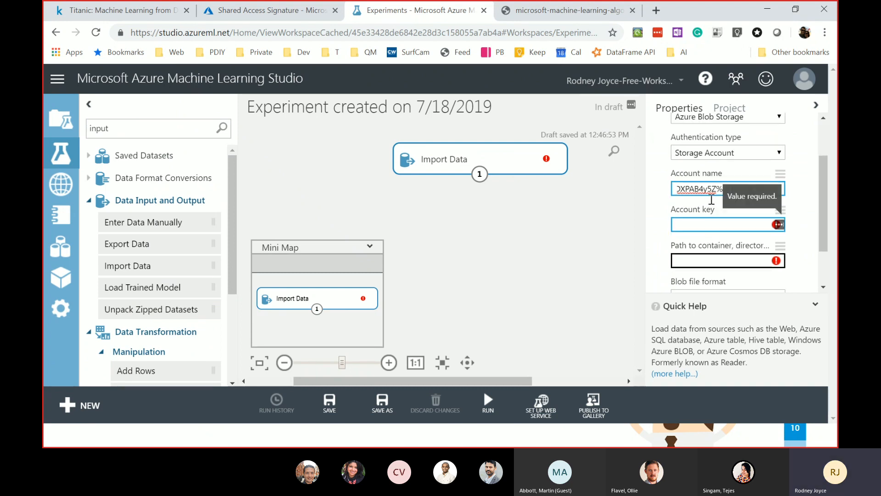
pyautogui.click(719, 153)
pyautogui.click(717, 168)
pyautogui.click(721, 202)
pyautogui.hotkey('ctrl', 'v')
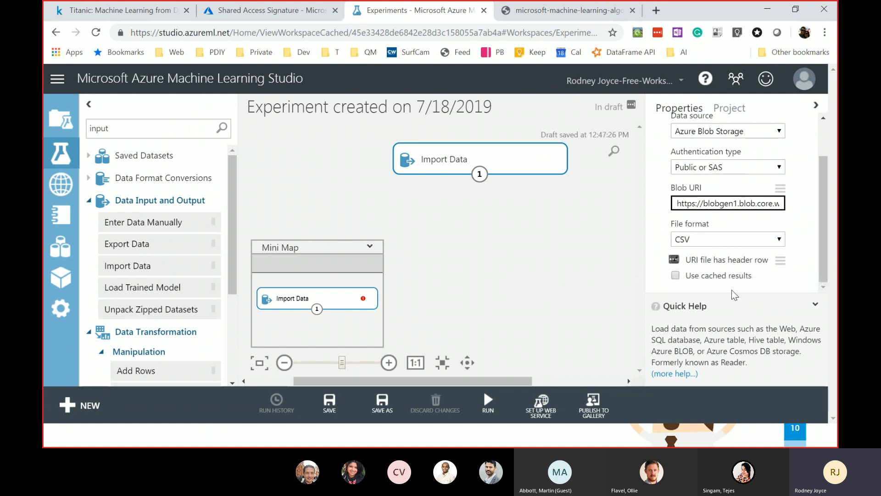
pyautogui.click(676, 276)
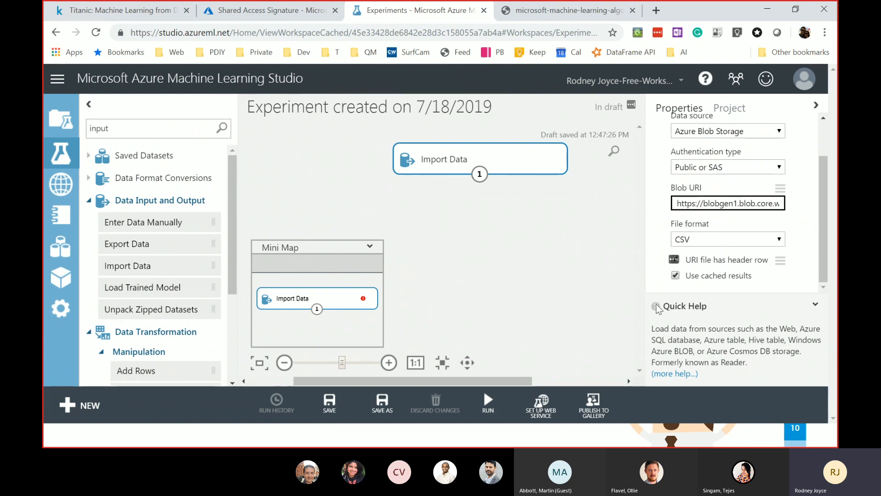
pyautogui.click(488, 402)
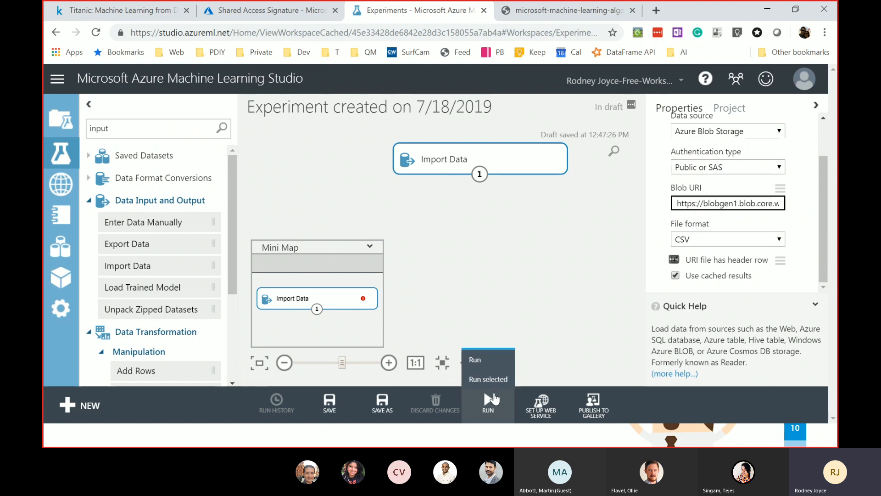
pyautogui.click(482, 355)
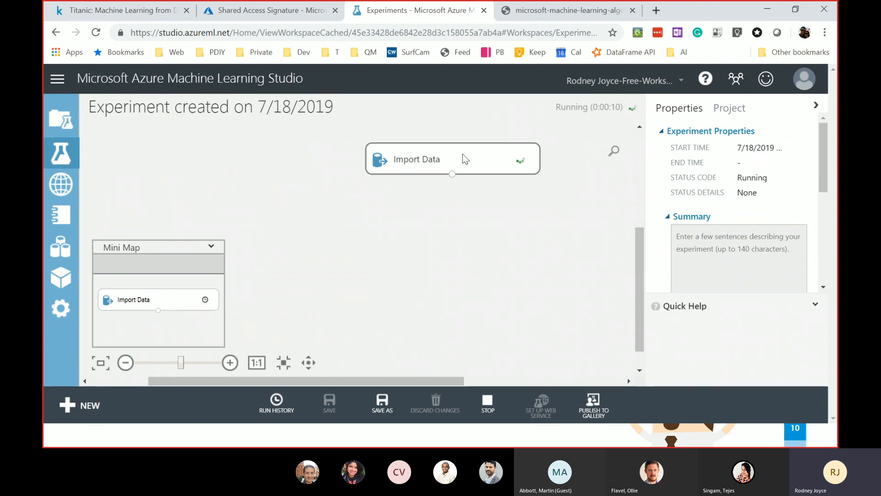
# - Once the run finishes, visualize Import Data's results dataset: 891 rows by 12 columns
pyautogui.click(442, 157)
pyautogui.click(474, 250)
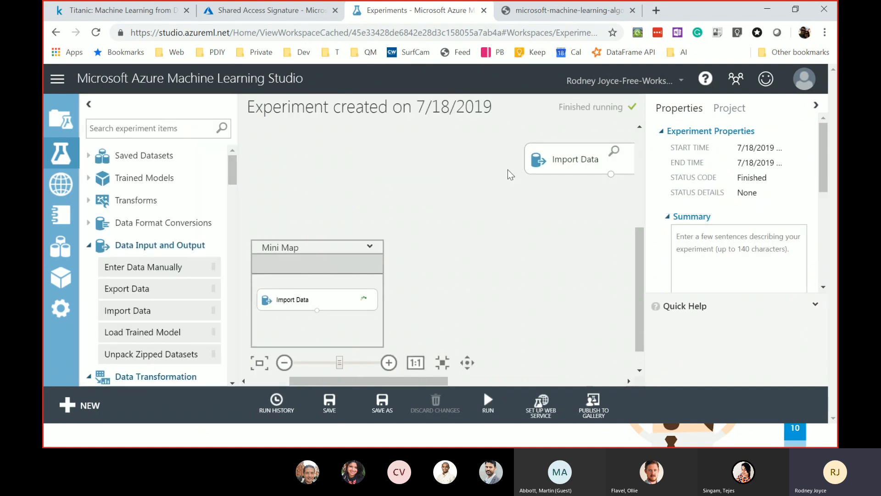
pyautogui.moveTo(442, 376); pyautogui.dragTo(473, 378)
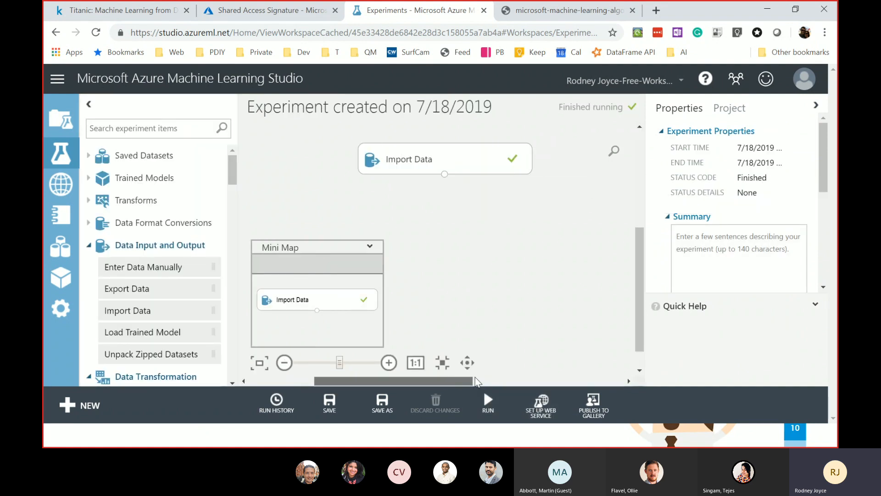
pyautogui.click(485, 169)
pyautogui.rightClick(464, 158)
pyautogui.moveTo(519, 252)
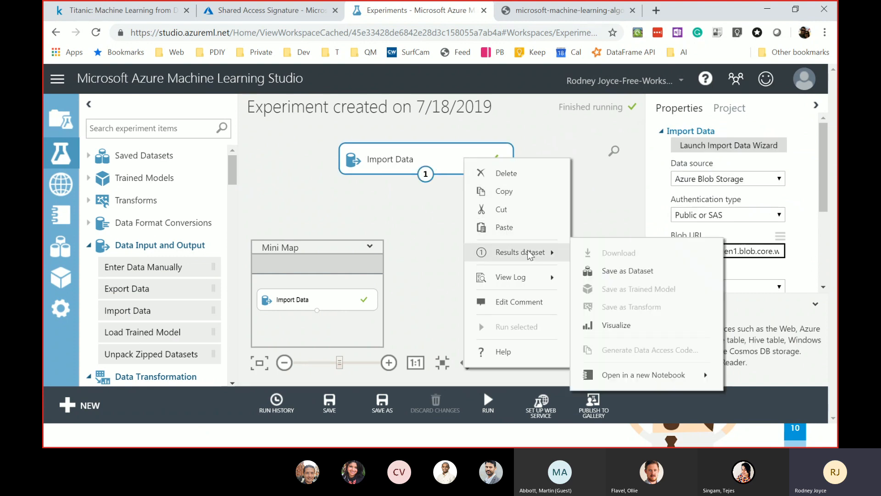
pyautogui.click(635, 323)
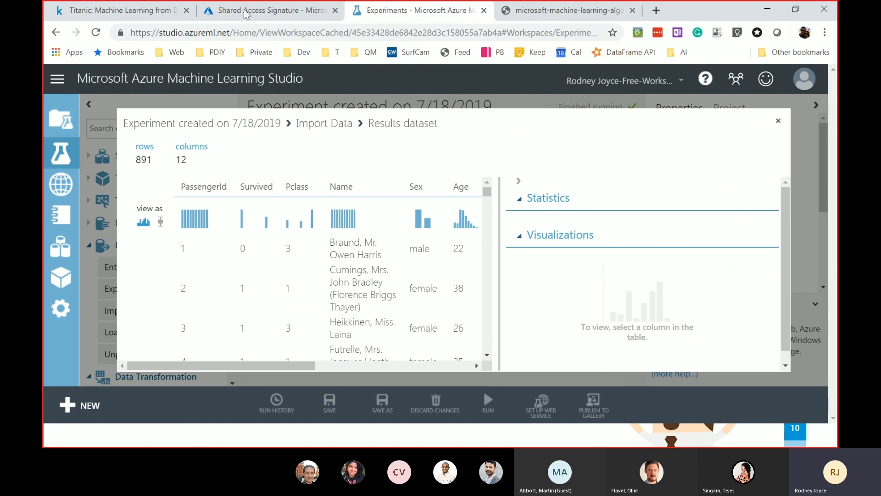
# - Move the Shared Access Signature browser page before the Kaggle page and return to the experiment's dataset view
pyautogui.click(132, 13)
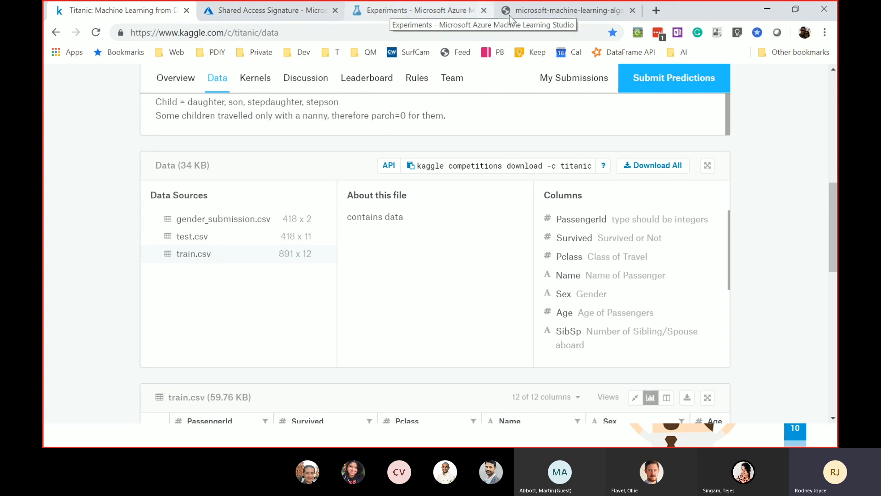
pyautogui.click(303, 10)
pyautogui.click(393, 16)
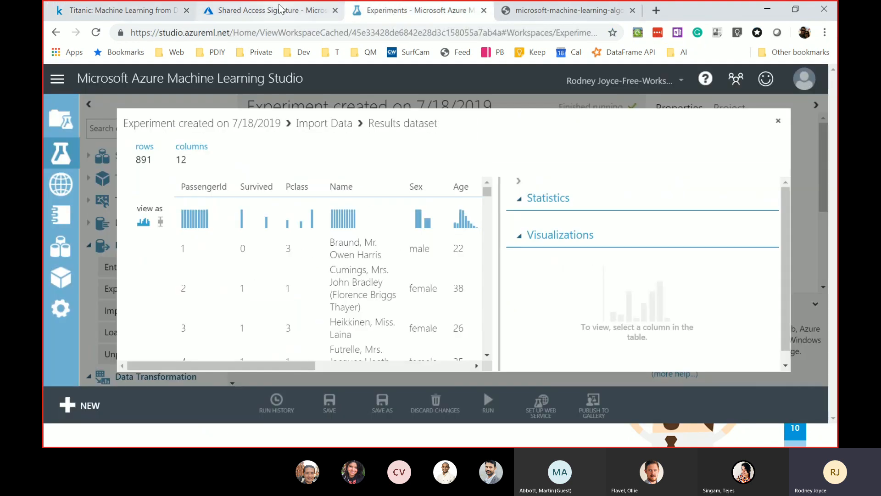
pyautogui.moveTo(279, 10); pyautogui.dragTo(140, 10)
pyautogui.click(389, 17)
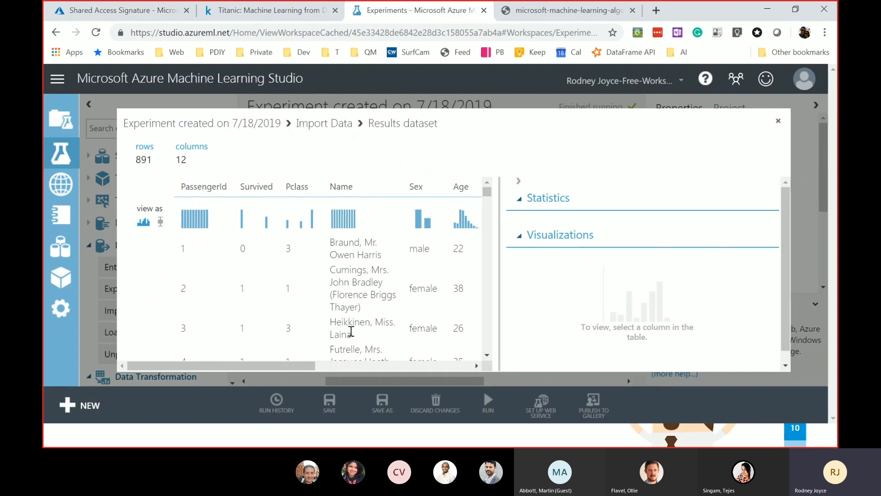
# - Show the Sex column's statistics, highlighting its feature type and unique values count
pyautogui.moveTo(287, 362); pyautogui.dragTo(375, 362)
pyautogui.click(243, 187)
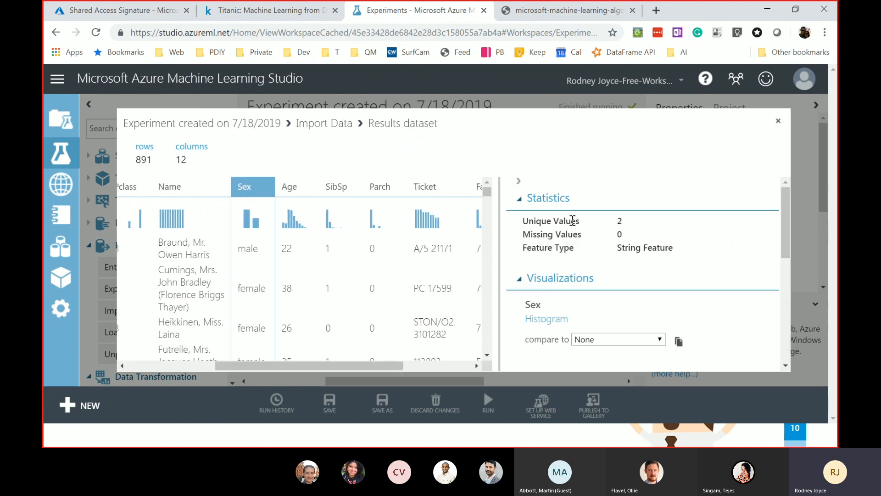
pyautogui.moveTo(620, 248); pyautogui.dragTo(693, 247)
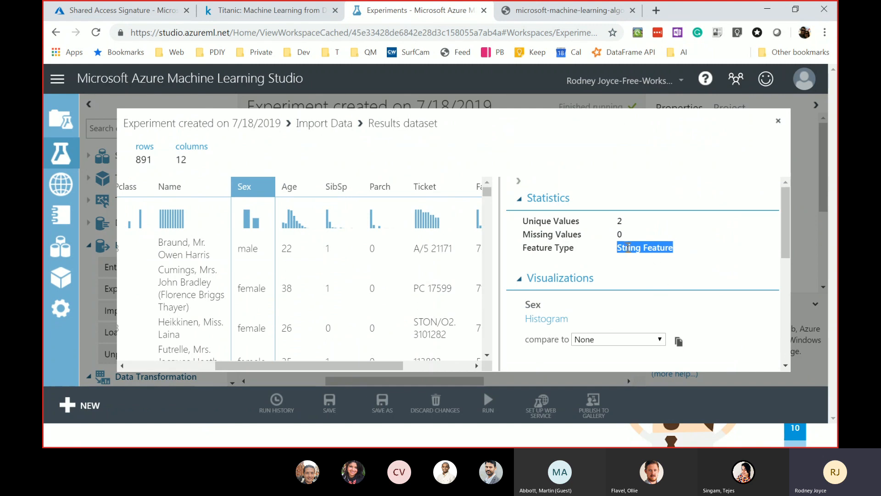
pyautogui.click(620, 236)
pyautogui.doubleClick(621, 222)
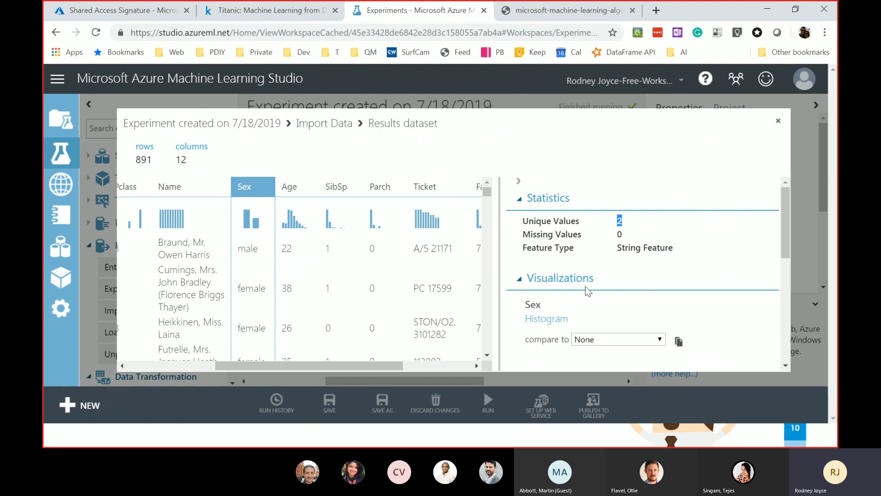
pyautogui.scroll(-4, 583, 284)
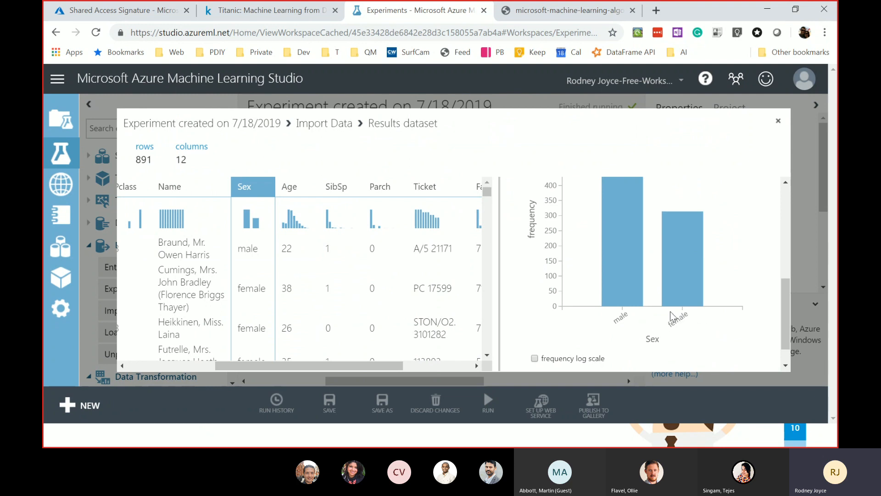
pyautogui.scroll(-1, 621, 319)
pyautogui.scroll(3, 612, 293)
# - Compare Sex against Age as a box plot
pyautogui.click(616, 308)
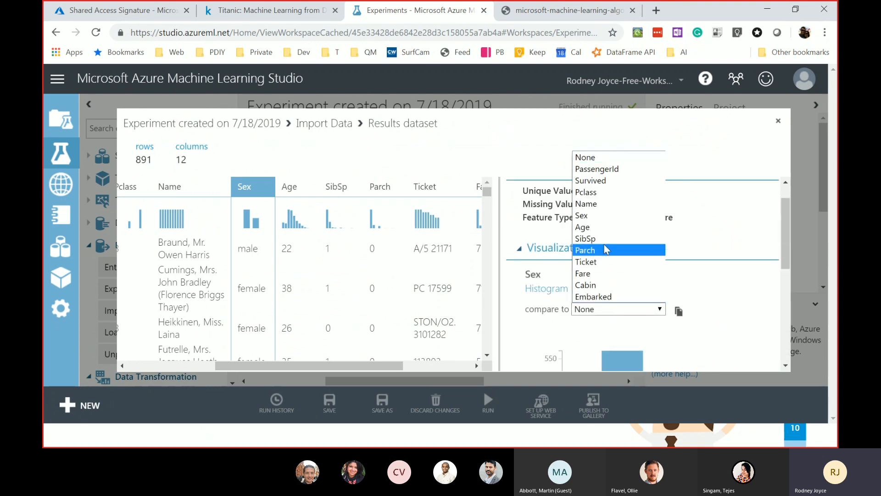
pyautogui.click(609, 227)
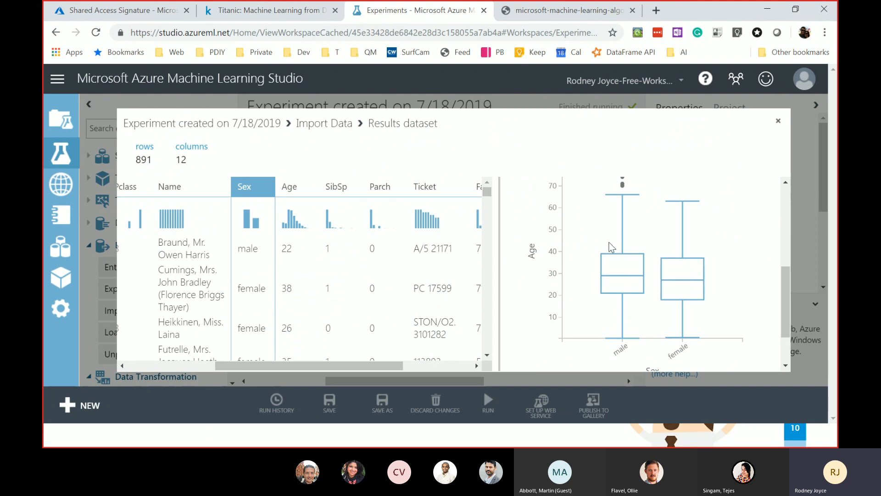
pyautogui.scroll(3, 630, 276)
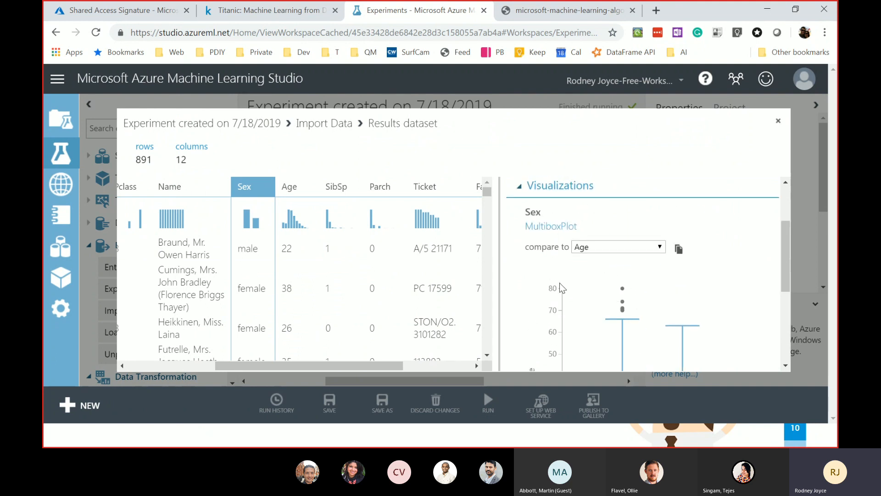
pyautogui.moveTo(351, 368); pyautogui.dragTo(316, 367)
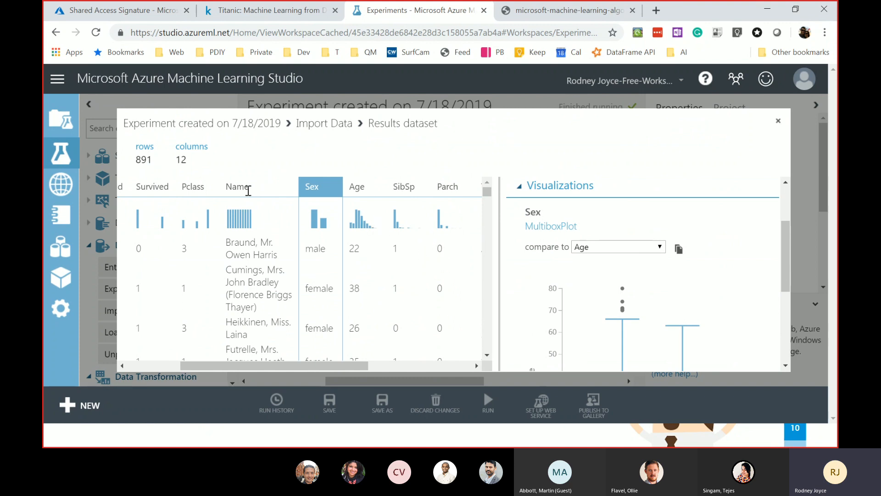
# - Review statistics for Survived through Parch, noting Age's 177 missing values
pyautogui.click(160, 184)
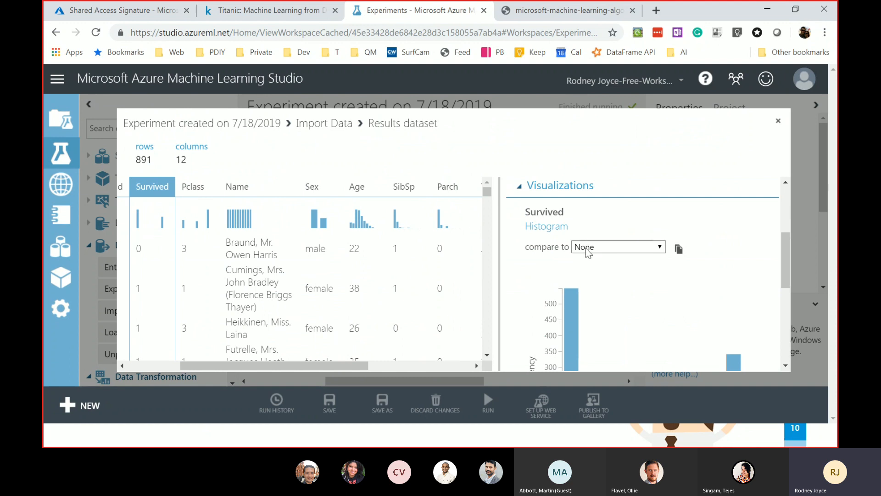
pyautogui.scroll(3, 586, 248)
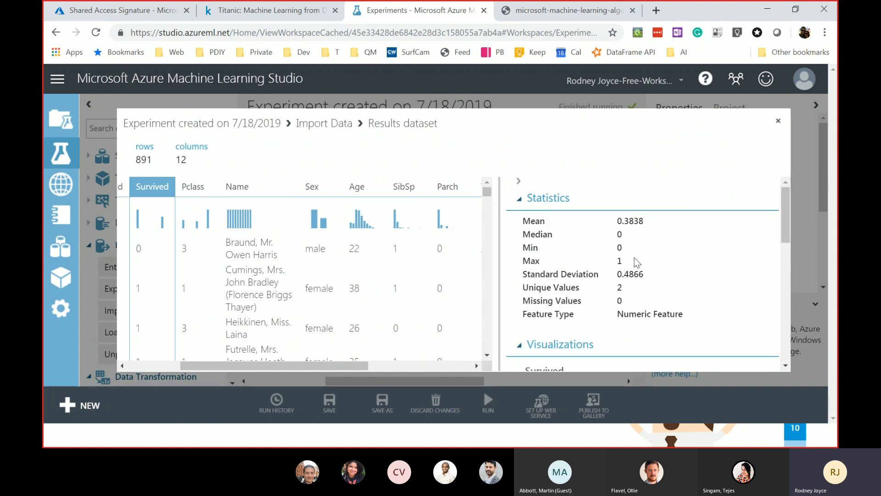
pyautogui.click(190, 187)
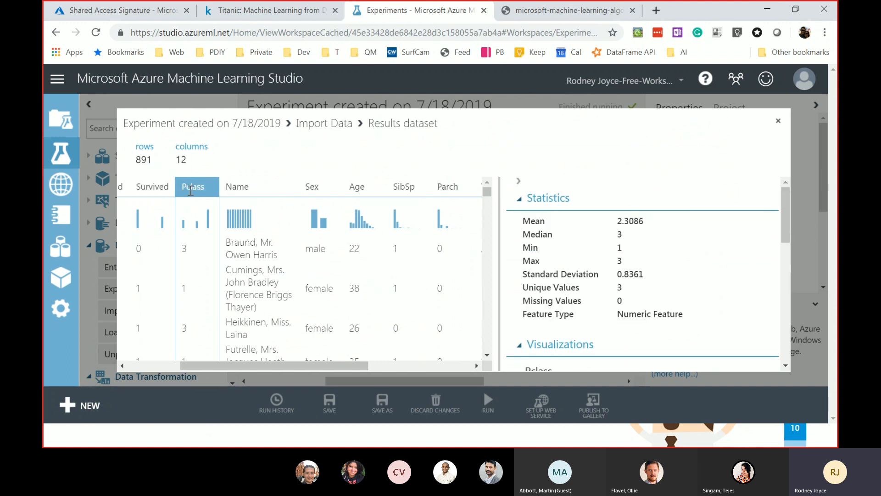
pyautogui.doubleClick(618, 301)
pyautogui.click(238, 187)
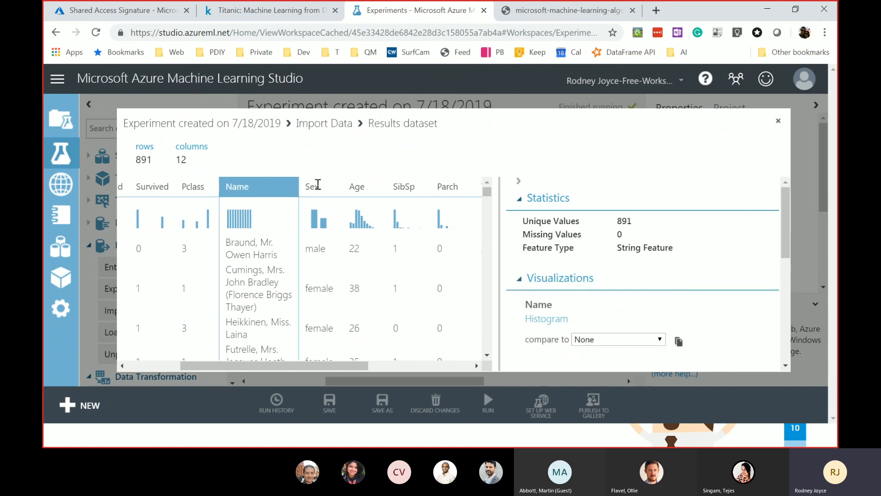
pyautogui.click(318, 184)
pyautogui.click(365, 187)
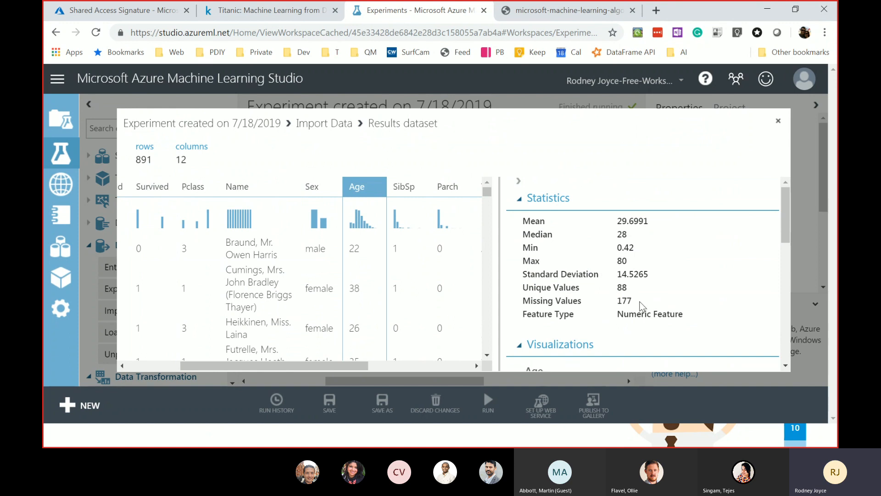
pyautogui.moveTo(641, 305); pyautogui.dragTo(623, 301)
pyautogui.click(402, 188)
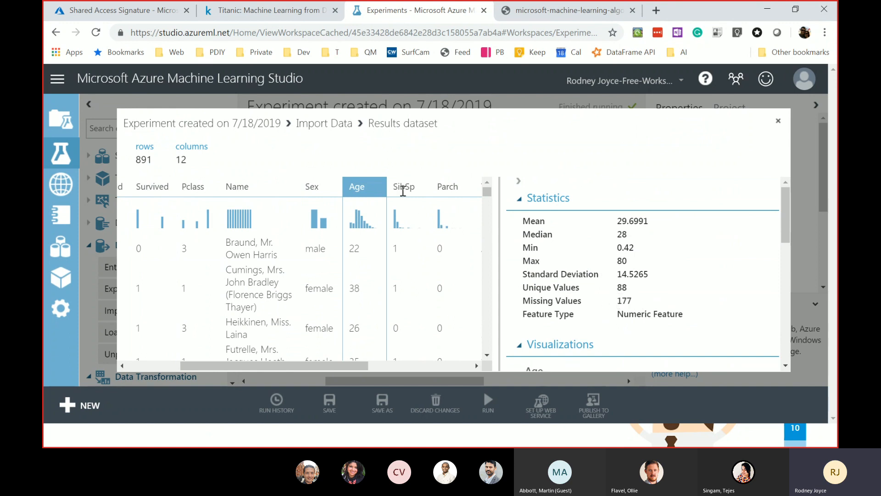
pyautogui.click(444, 184)
# - Review Ticket, Fare, Cabin and Embarked statistics, noting Cabin's 687 and Embarked's 2 missing values
pyautogui.moveTo(342, 368); pyautogui.dragTo(457, 363)
pyautogui.click(296, 183)
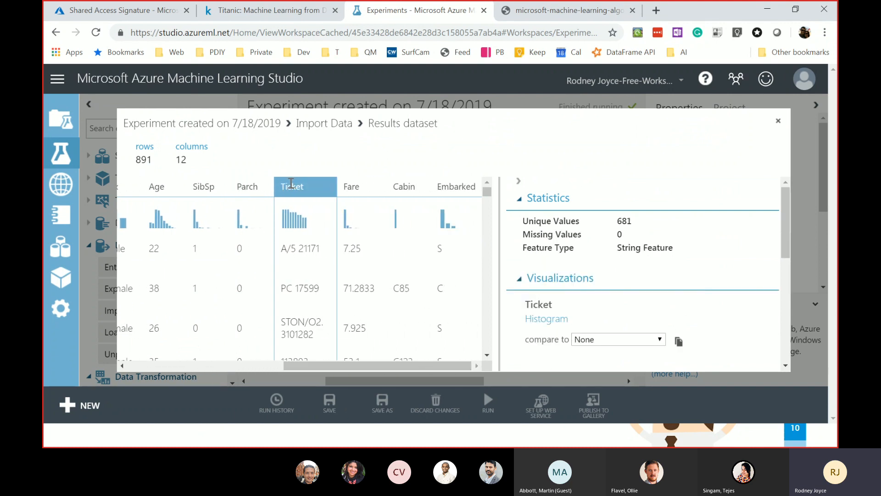
pyautogui.click(348, 186)
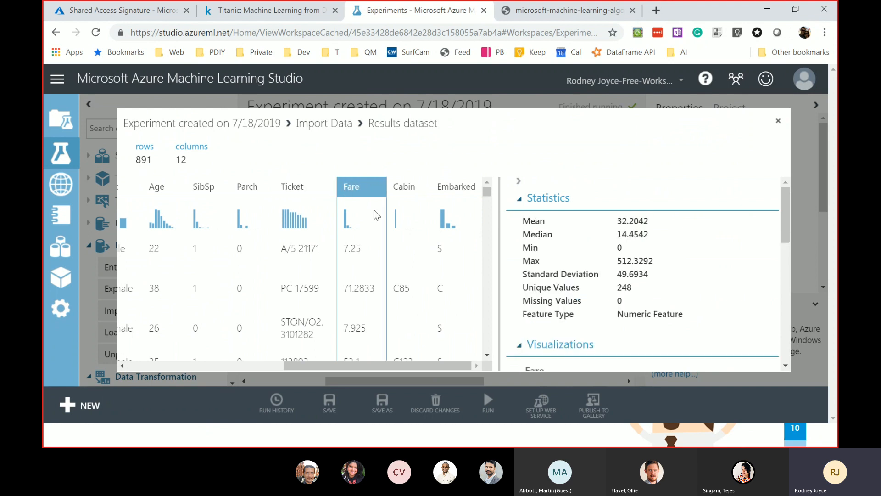
pyautogui.click(410, 184)
pyautogui.moveTo(636, 235); pyautogui.dragTo(619, 230)
pyautogui.click(580, 238)
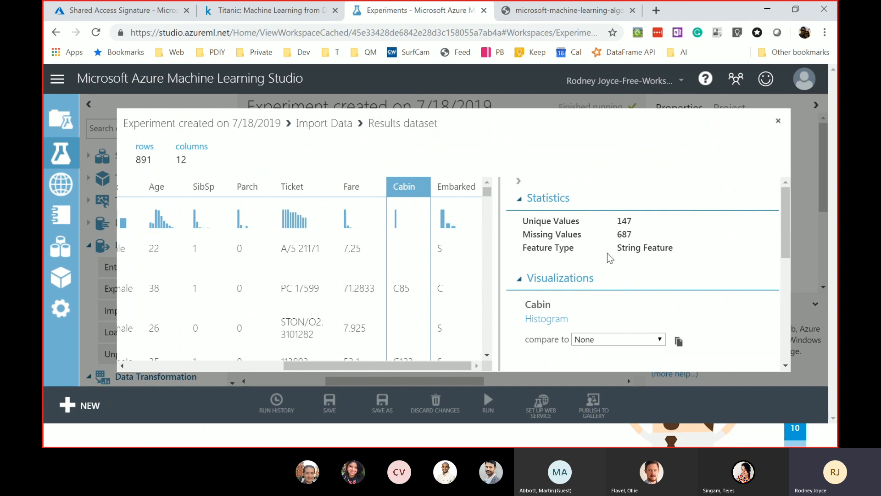
pyautogui.click(480, 191)
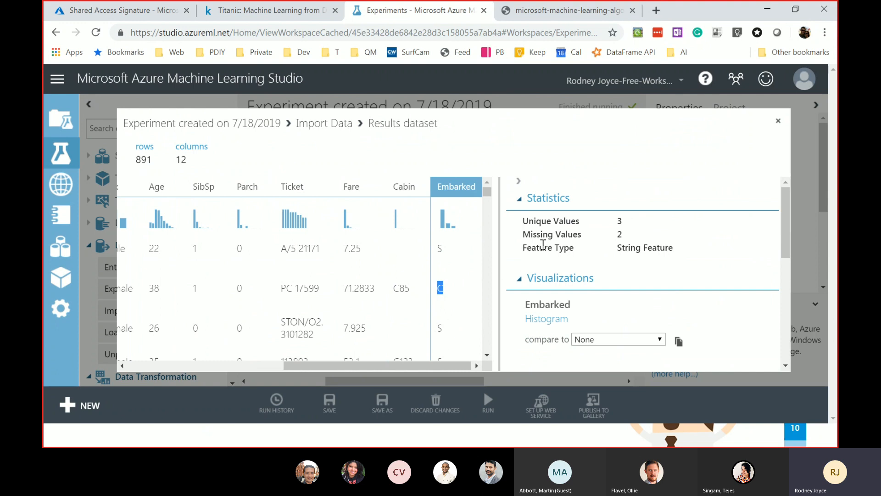
pyautogui.moveTo(629, 239); pyautogui.dragTo(610, 238)
# - Close the results view and add a Summarize Data module fed by Import Data's output
pyautogui.click(778, 121)
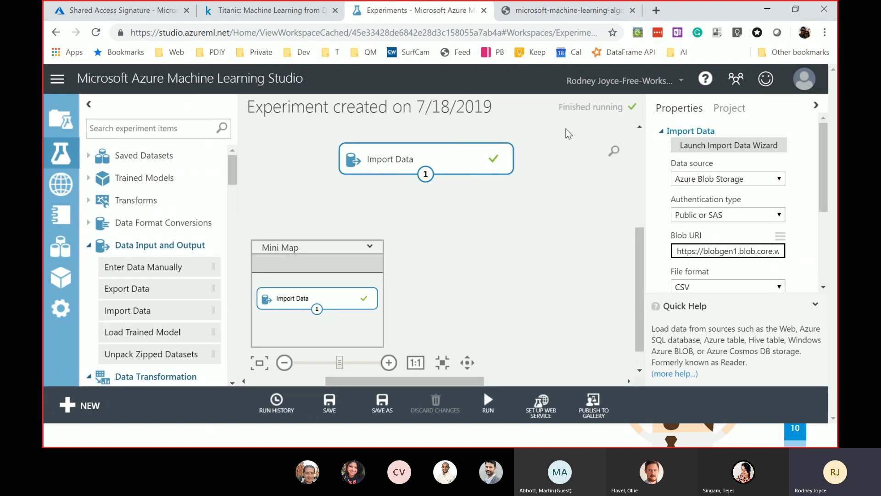
pyautogui.click(414, 219)
pyautogui.write('s')
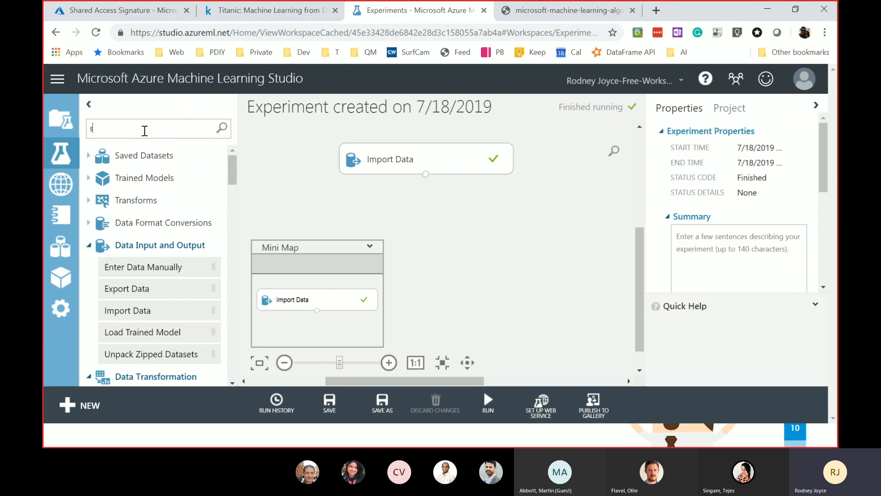
pyautogui.write('ummaruis')
pyautogui.press('BackSpace')
pyautogui.press('BackSpace')
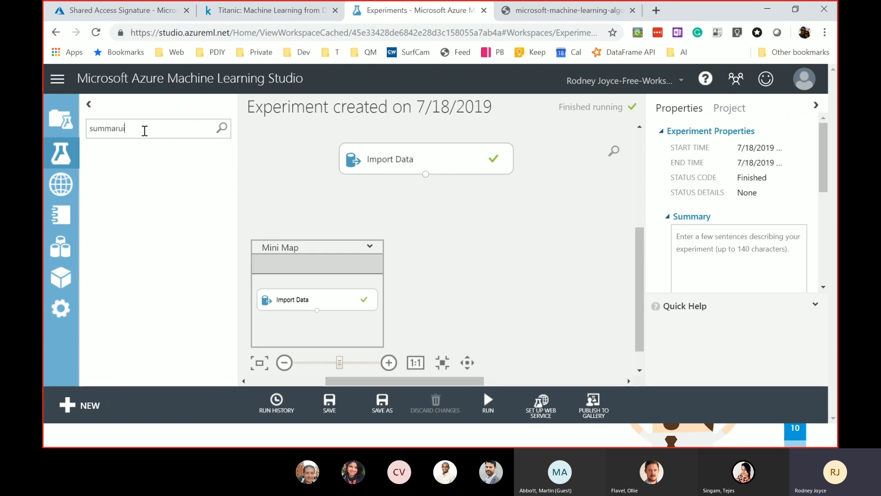
pyautogui.press('BackSpace')
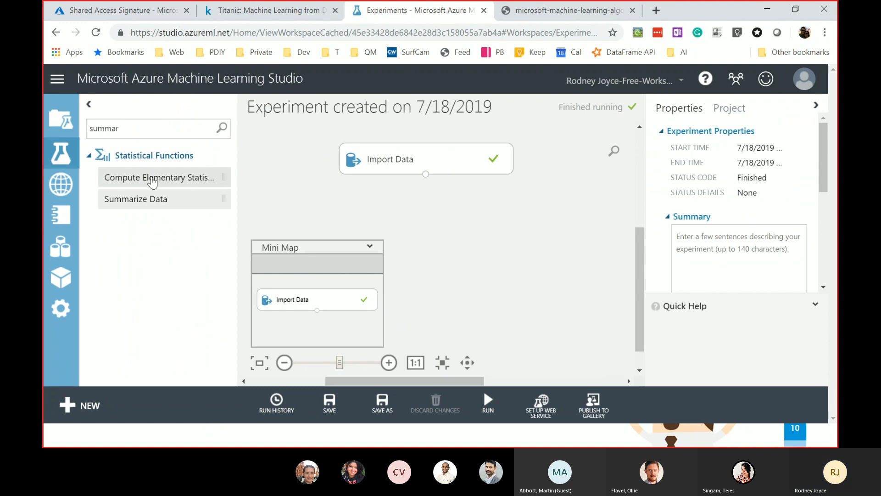
pyautogui.moveTo(148, 199)
pyautogui.mouseDown()
pyautogui.moveTo(535, 252)
pyautogui.moveTo(601, 225)
pyautogui.moveTo(595, 220)
pyautogui.mouseUp()
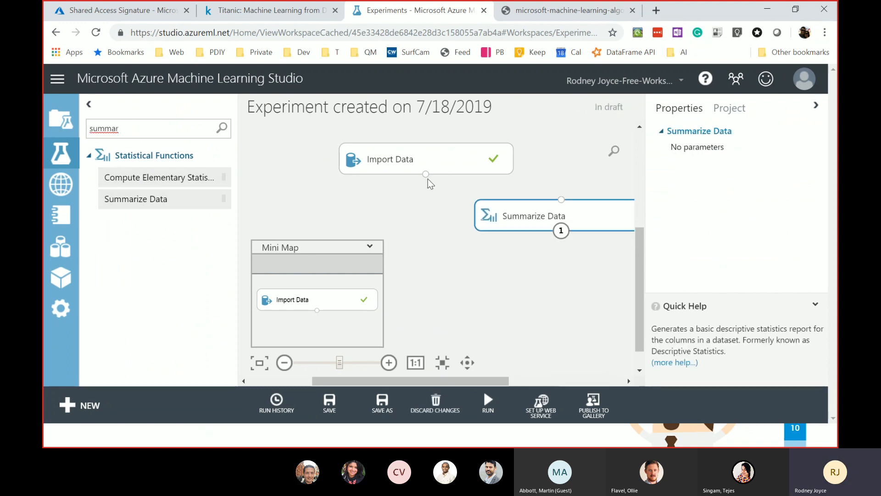
pyautogui.moveTo(427, 174)
pyautogui.mouseDown()
pyautogui.moveTo(523, 211)
pyautogui.moveTo(558, 202)
pyautogui.mouseUp()
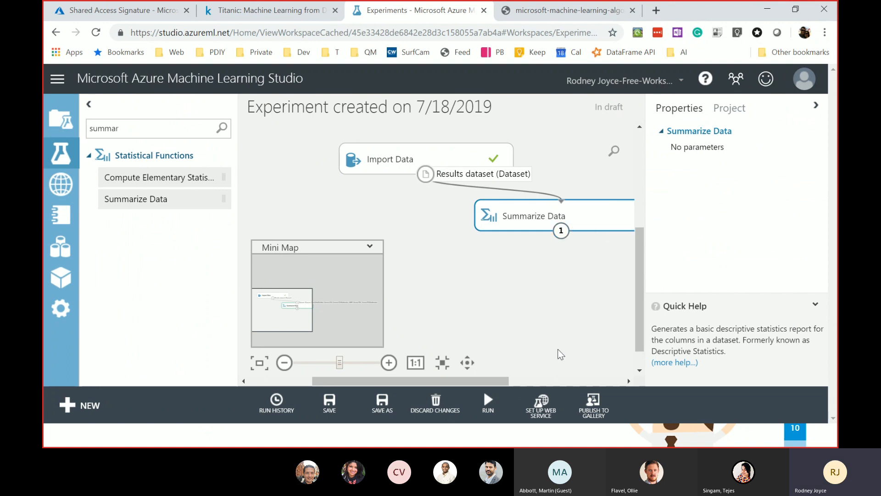
# - Run only the Summarize Data module
pyautogui.moveTo(497, 399)
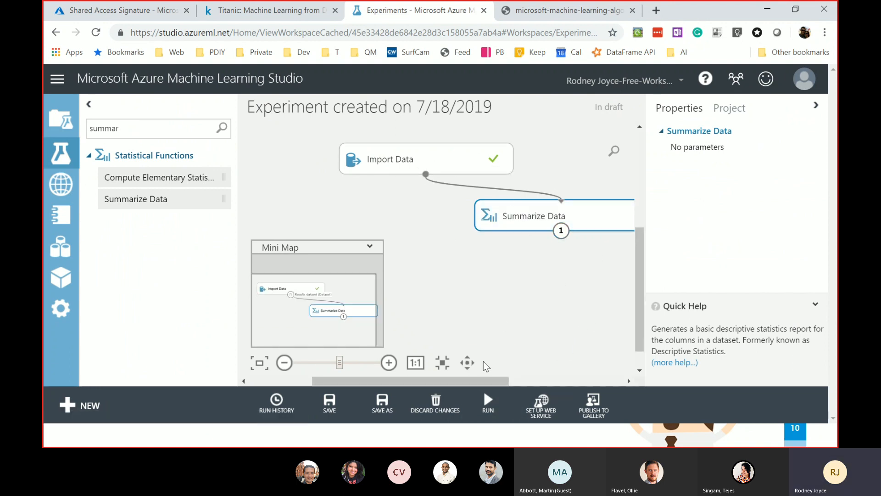
pyautogui.moveTo(499, 381); pyautogui.dragTo(537, 381)
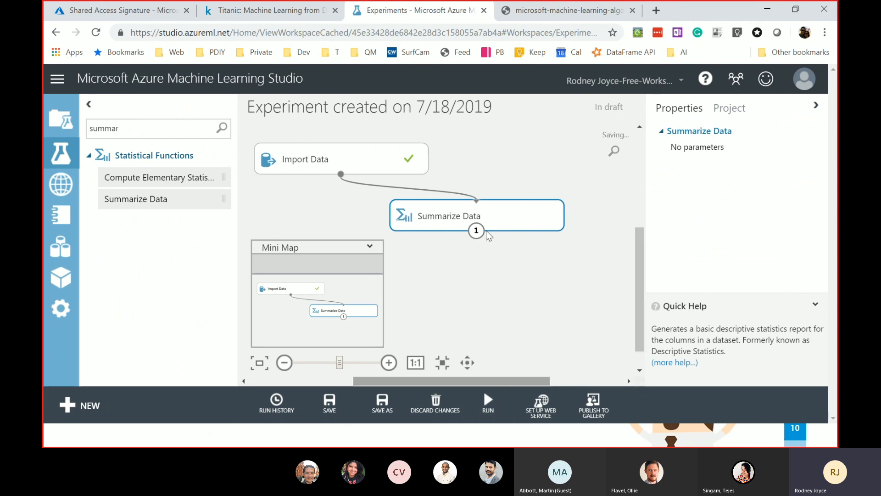
pyautogui.rightClick(487, 228)
pyautogui.click(542, 382)
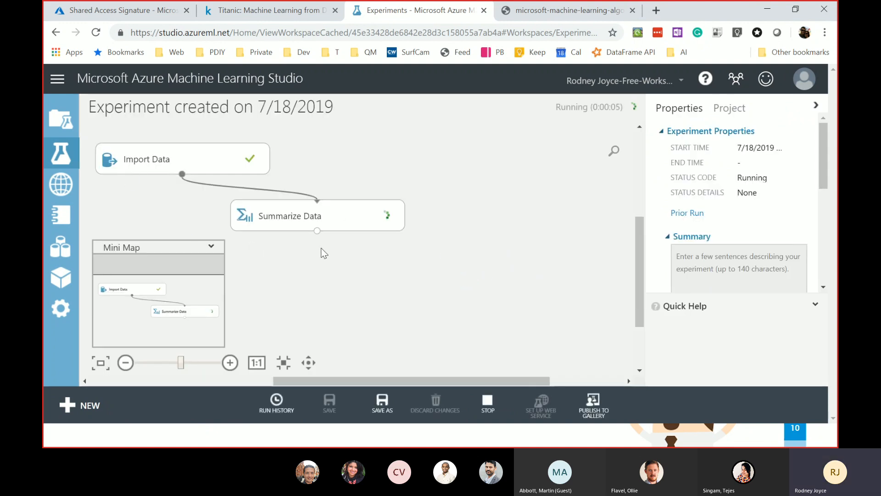
pyautogui.rightClick(502, 214)
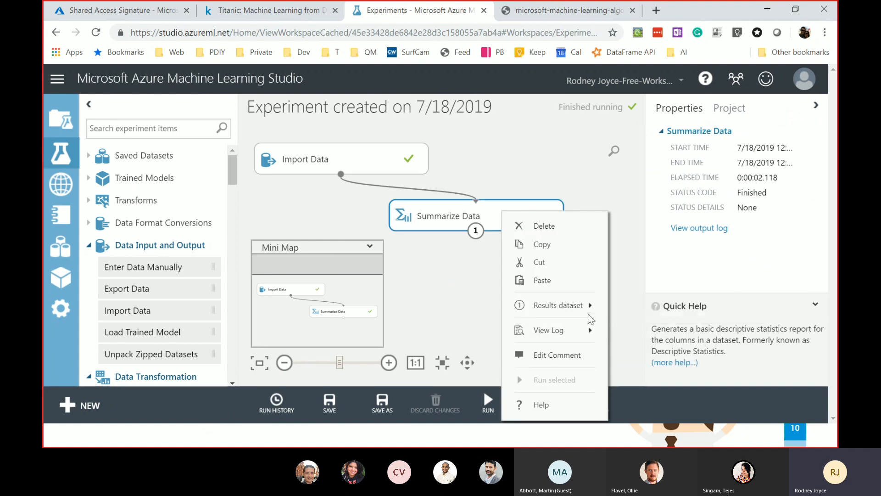
pyautogui.moveTo(587, 311)
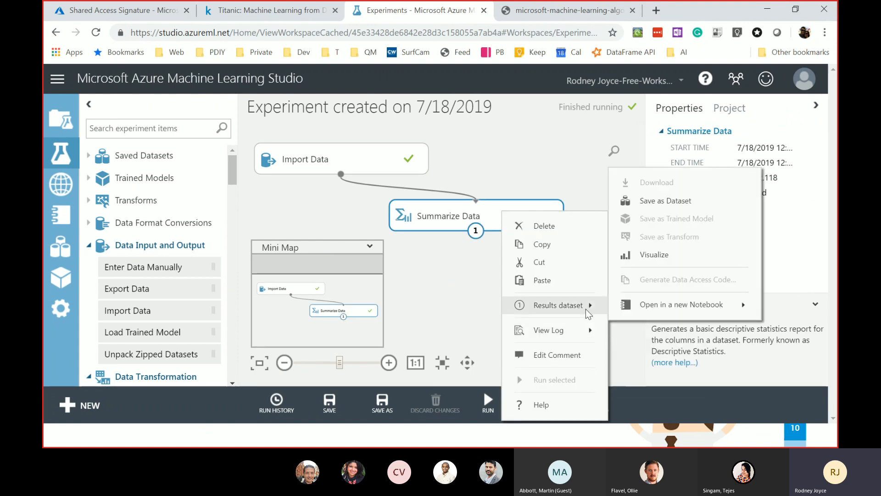
pyautogui.click(655, 266)
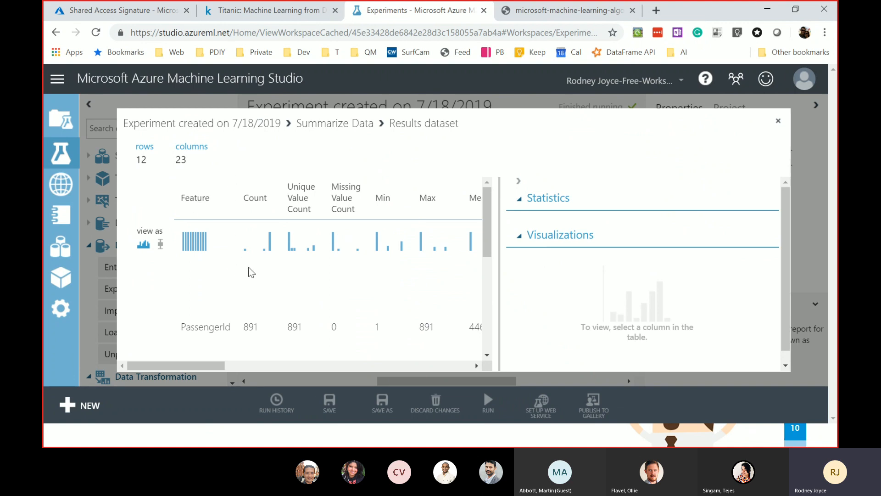
pyautogui.moveTo(489, 219); pyautogui.dragTo(519, 213)
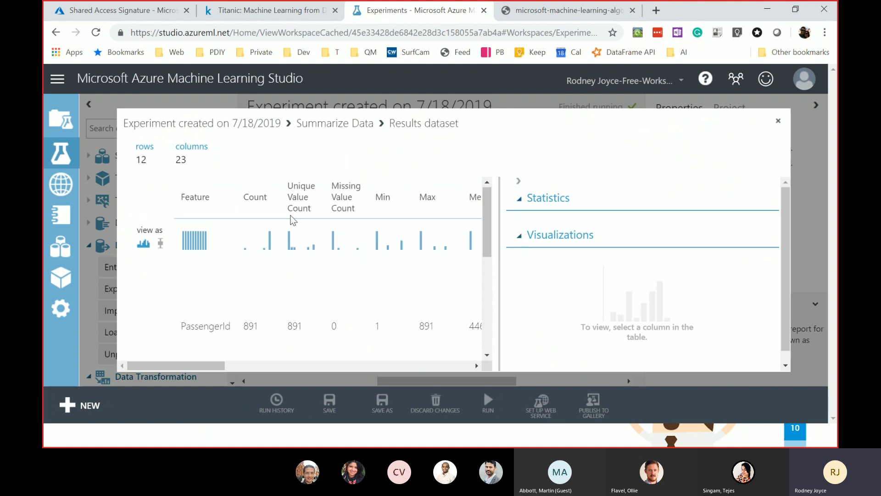
pyautogui.doubleClick(248, 197)
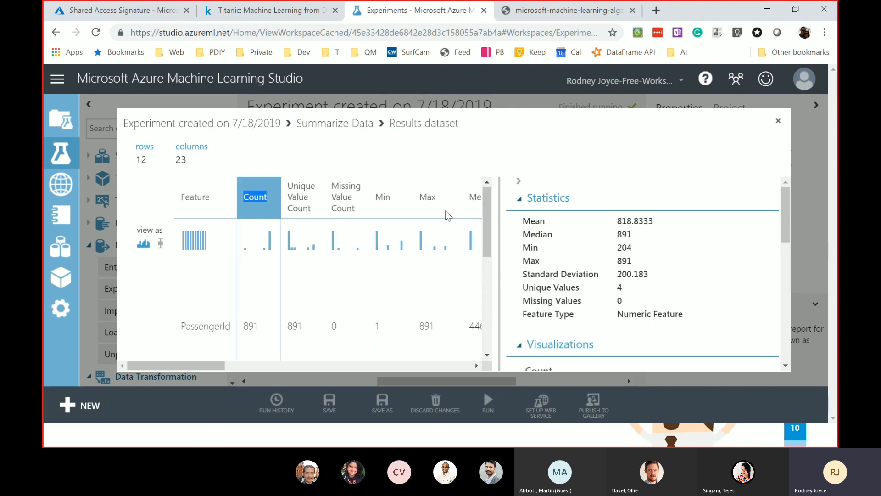
pyautogui.moveTo(485, 210); pyautogui.dragTo(351, 240)
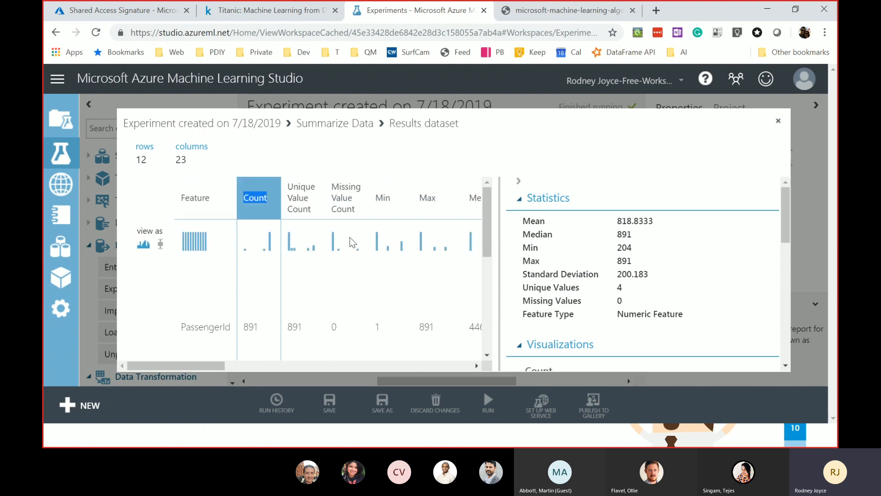
pyautogui.click(357, 212)
pyautogui.moveTo(485, 216); pyautogui.dragTo(498, 322)
pyautogui.moveTo(353, 248); pyautogui.dragTo(240, 267)
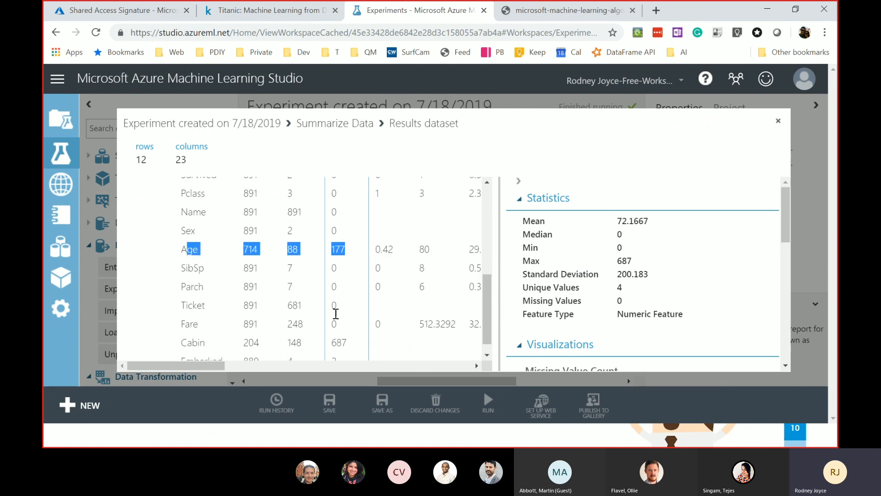
pyautogui.scroll(-1, 487, 306)
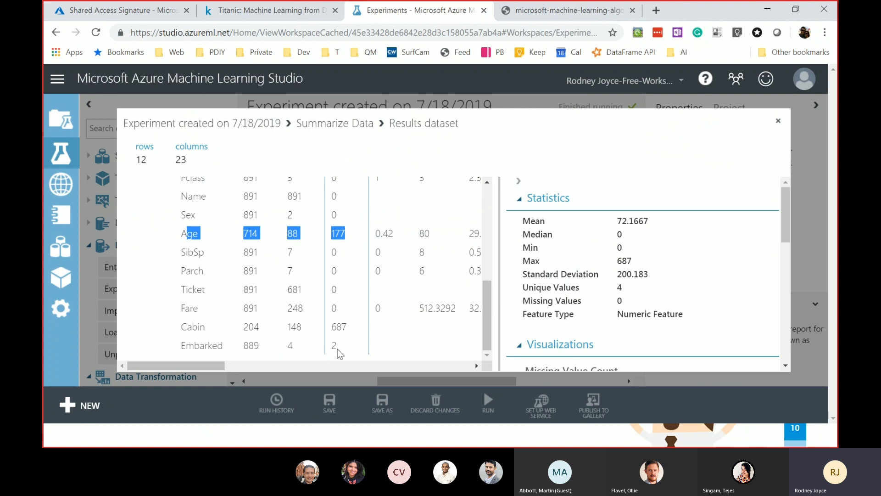
pyautogui.moveTo(484, 296); pyautogui.dragTo(491, 196)
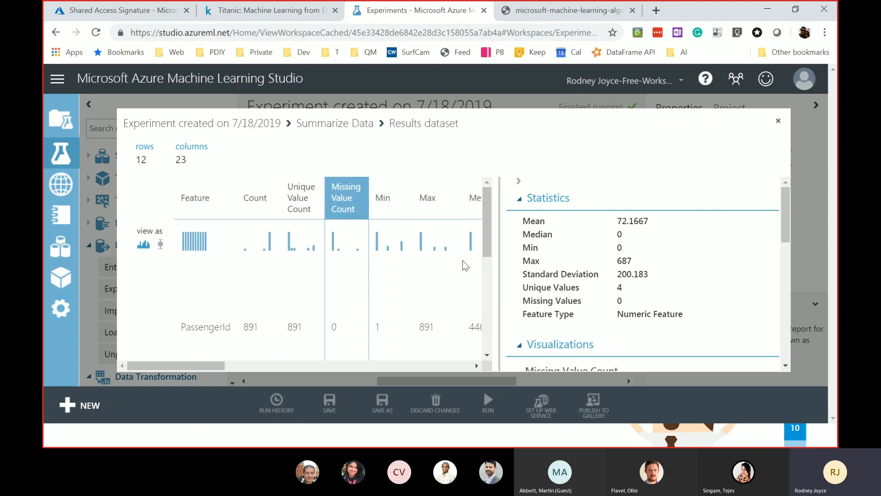
pyautogui.click(779, 122)
pyautogui.moveTo(475, 380); pyautogui.dragTo(409, 362)
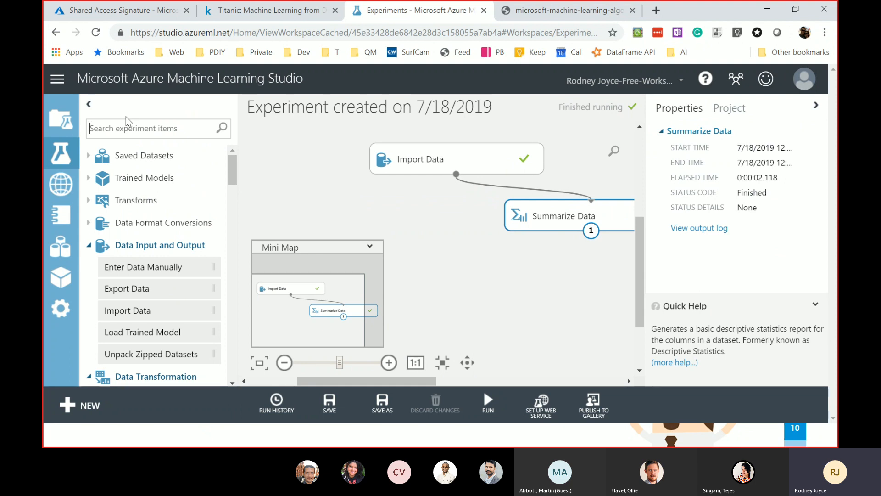
# - Add a Clean Missing Data module from the 'clean' search and connect Import Data's output to it
pyautogui.write('clean')
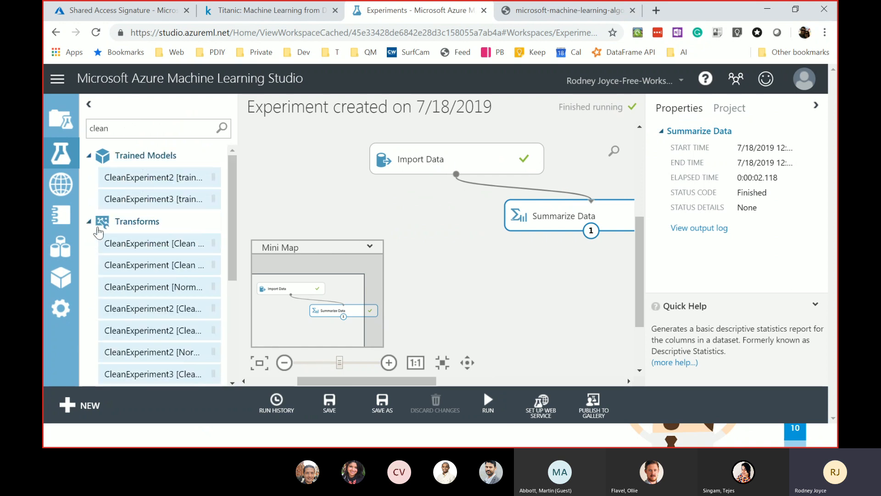
pyautogui.click(90, 224)
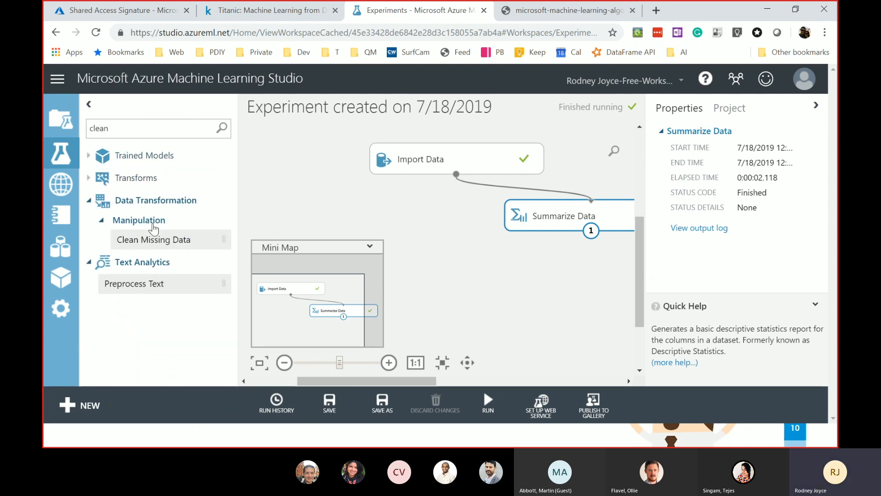
pyautogui.moveTo(146, 247); pyautogui.dragTo(391, 232)
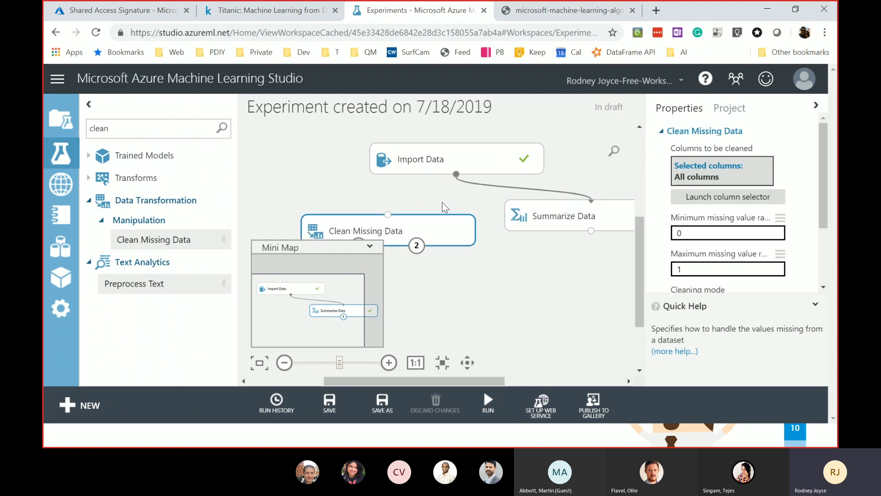
pyautogui.moveTo(483, 379); pyautogui.dragTo(458, 379)
pyautogui.moveTo(508, 174); pyautogui.dragTo(441, 214)
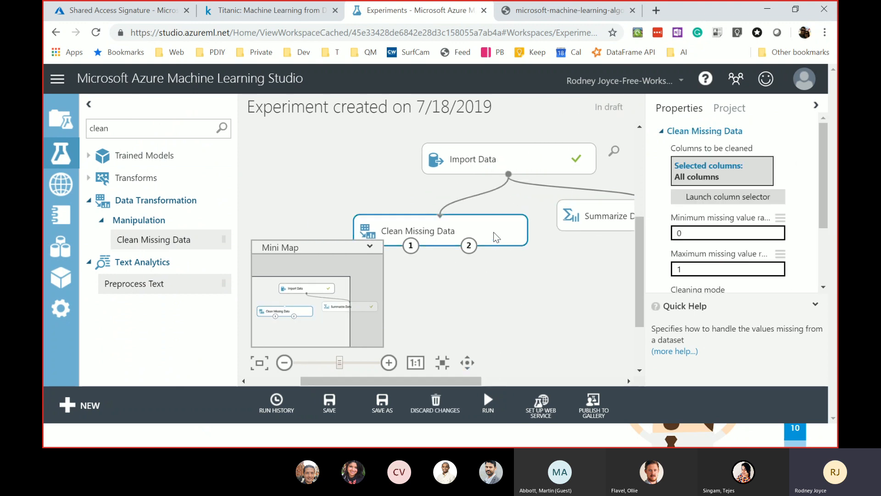
pyautogui.click(734, 198)
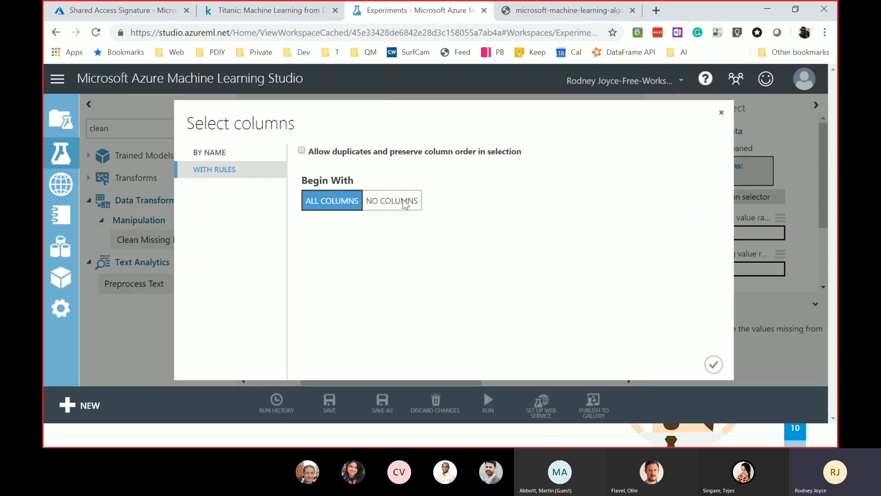
# - Select only the Age column by name in Clean Missing Data's column selector
pyautogui.click(225, 152)
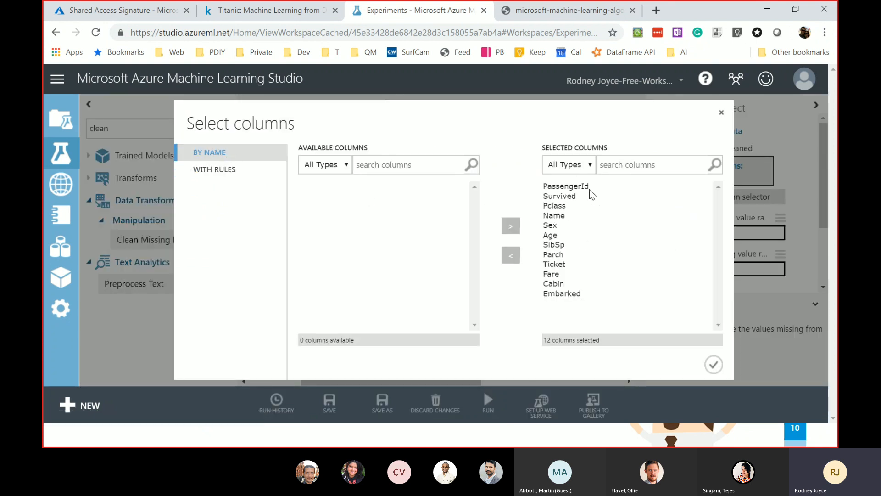
pyautogui.click(569, 187)
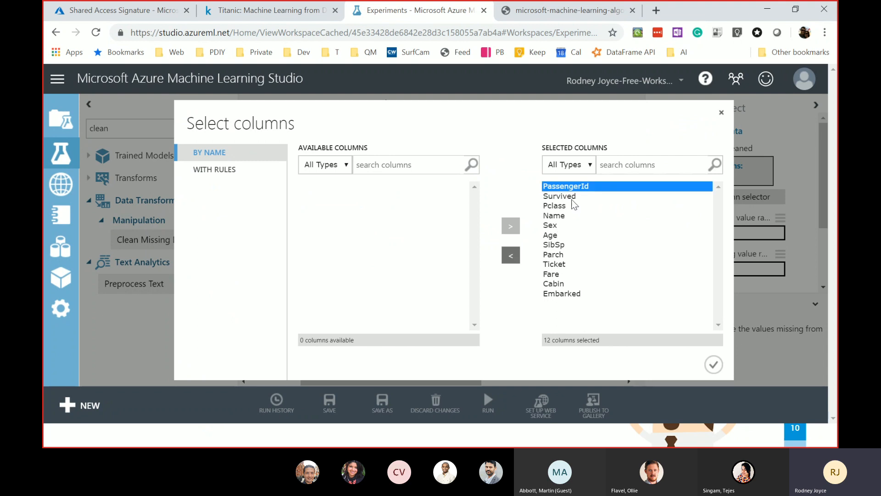
pyautogui.keyDown('shift'); pyautogui.click(570, 293); pyautogui.keyUp('shift')
pyautogui.click(511, 256)
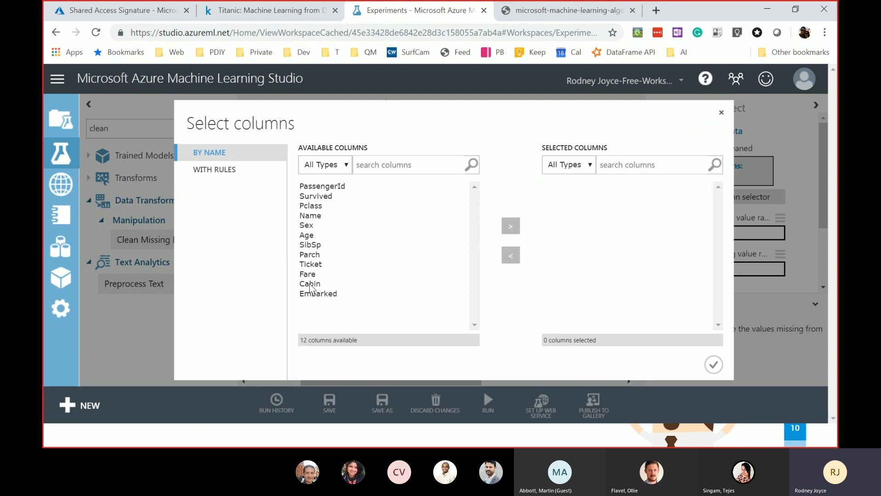
pyautogui.click(324, 235)
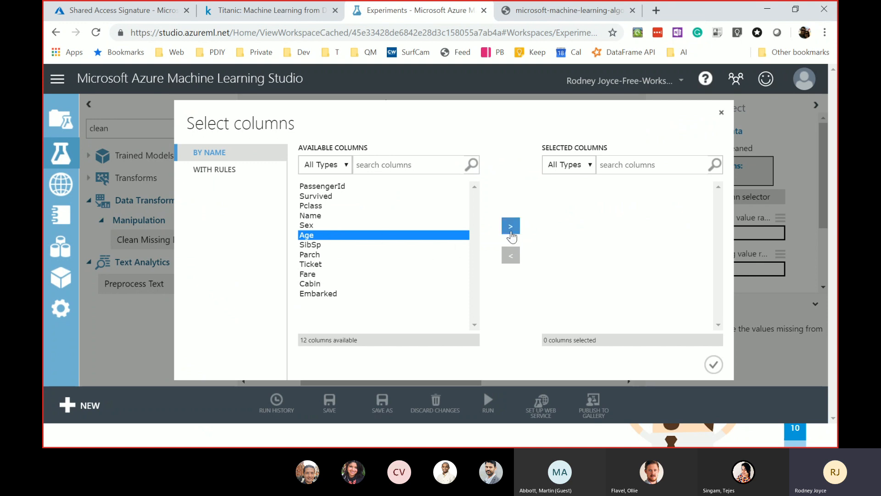
pyautogui.click(518, 228)
pyautogui.click(714, 364)
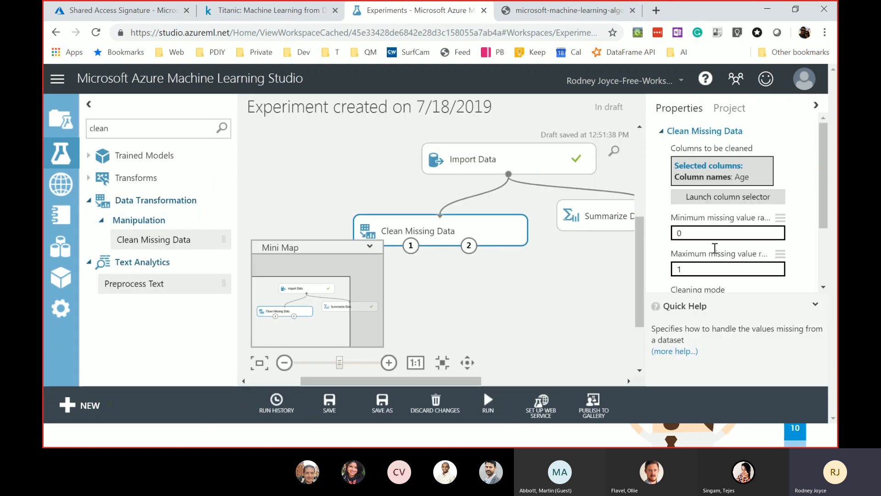
# - Set Clean Missing Data's cleaning mode to Replace with median
pyautogui.scroll(-1, 747, 242)
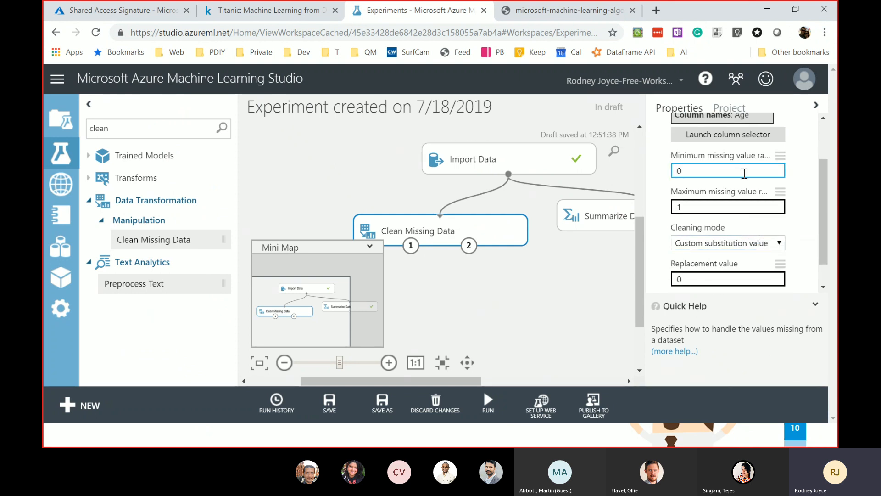
pyautogui.scroll(-1, 758, 217)
pyautogui.click(757, 214)
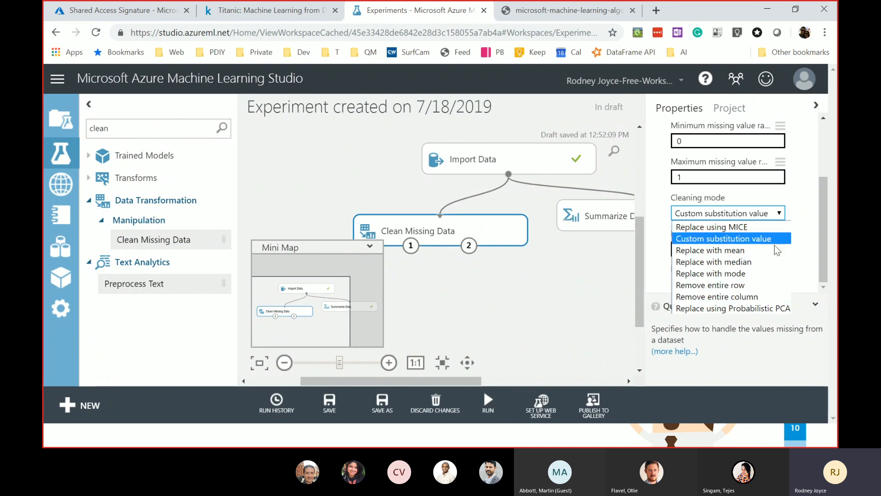
pyautogui.click(775, 191)
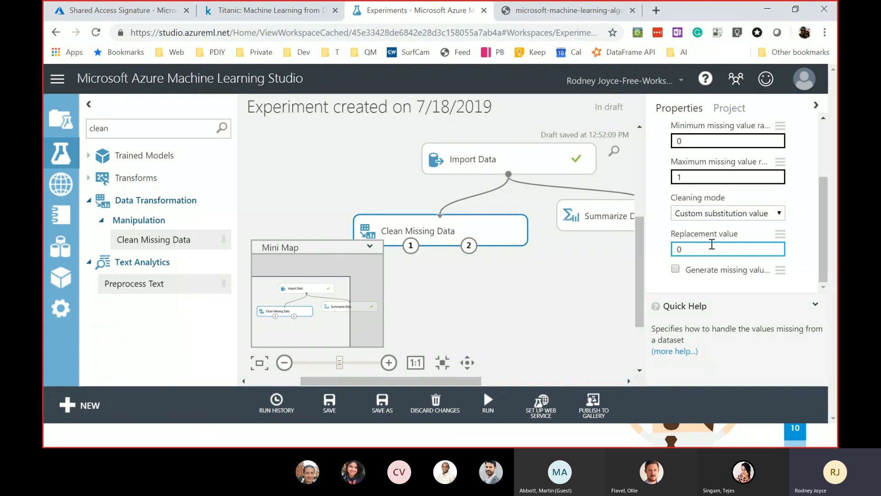
pyautogui.click(736, 214)
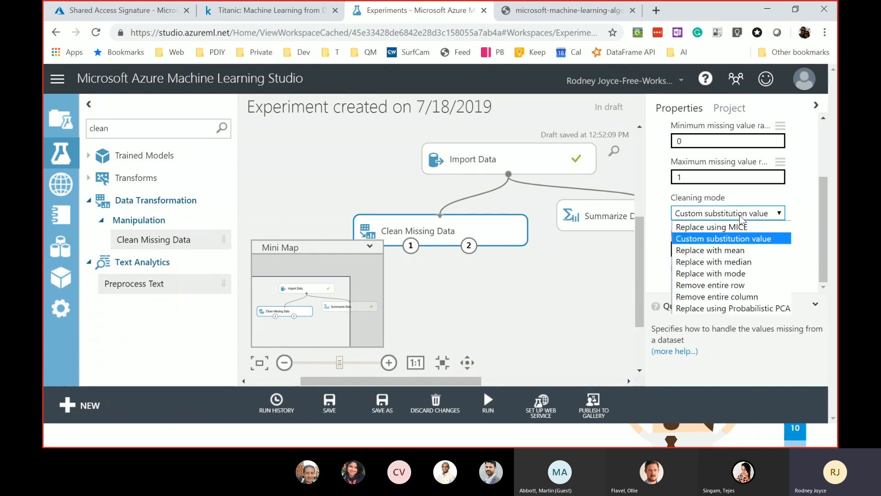
pyautogui.click(741, 262)
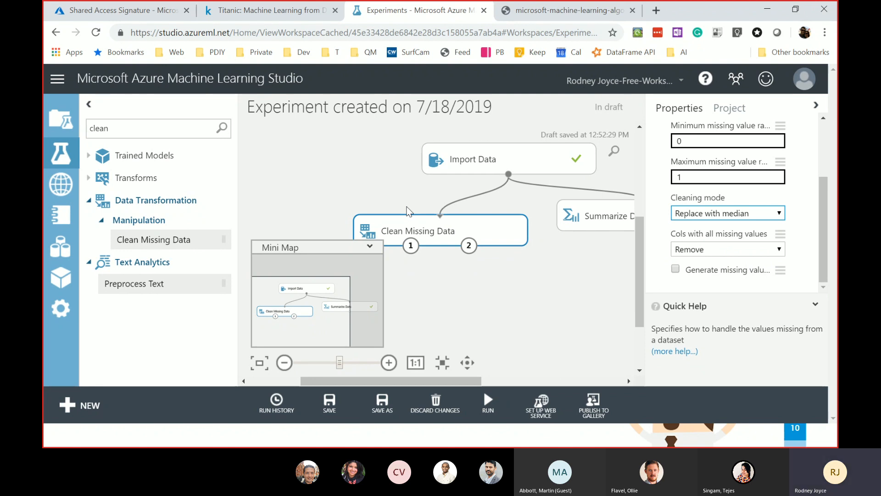
pyautogui.moveTo(454, 379); pyautogui.dragTo(416, 382)
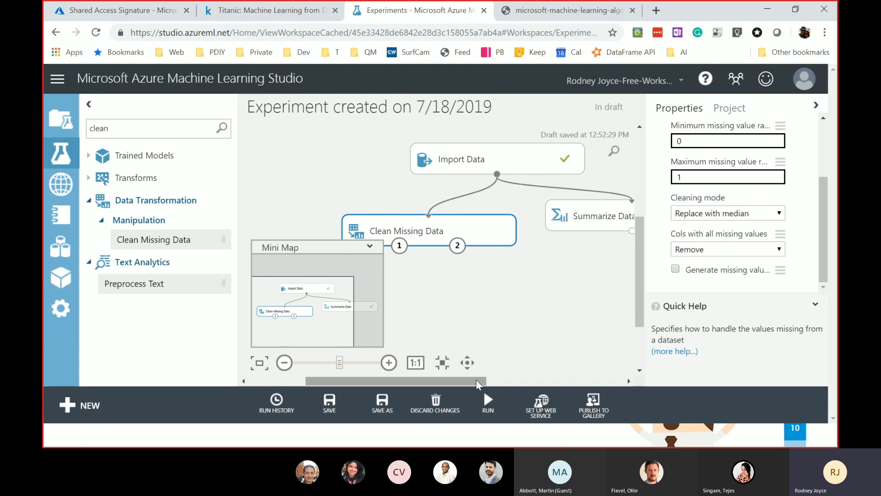
pyautogui.moveTo(476, 379); pyautogui.dragTo(451, 383)
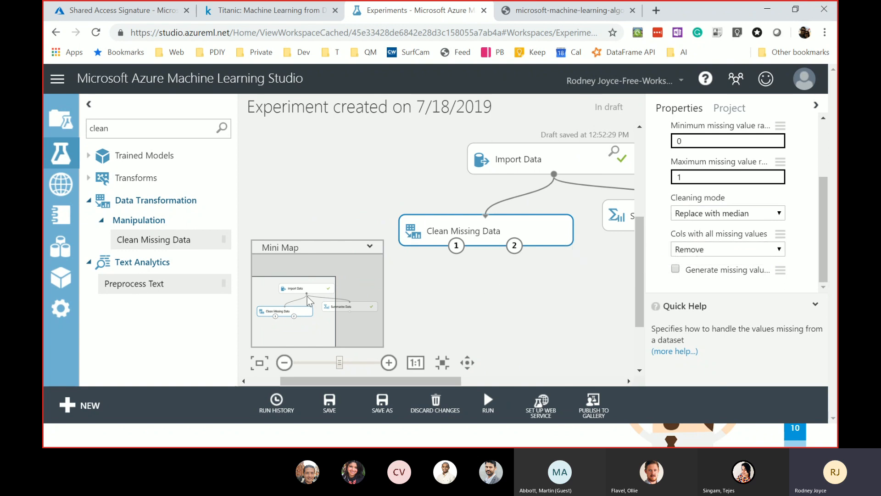
pyautogui.moveTo(148, 132); pyautogui.dragTo(66, 121)
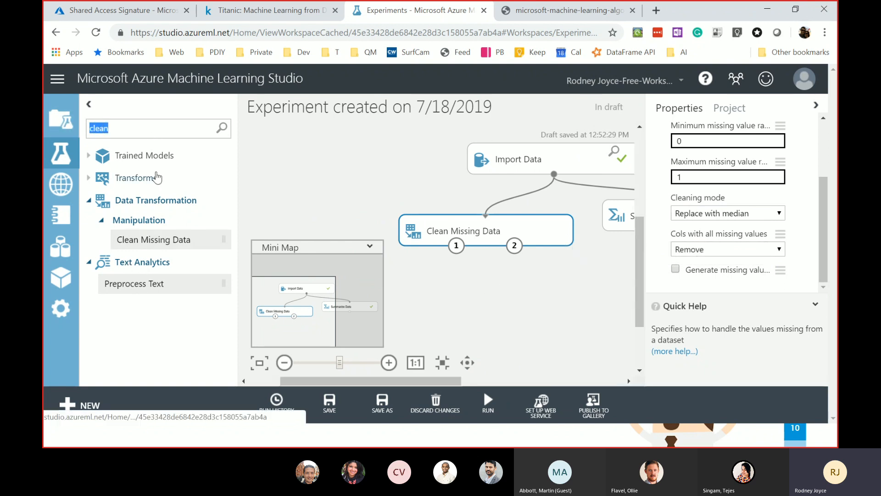
# - Add and connect a second Clean Missing Data module, then delete it as a duplicate
pyautogui.write('clean')
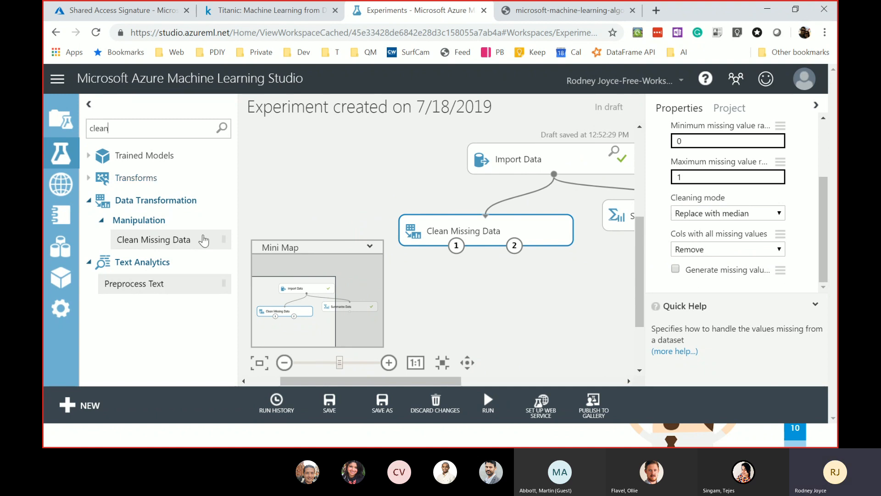
pyautogui.moveTo(174, 243); pyautogui.dragTo(533, 328)
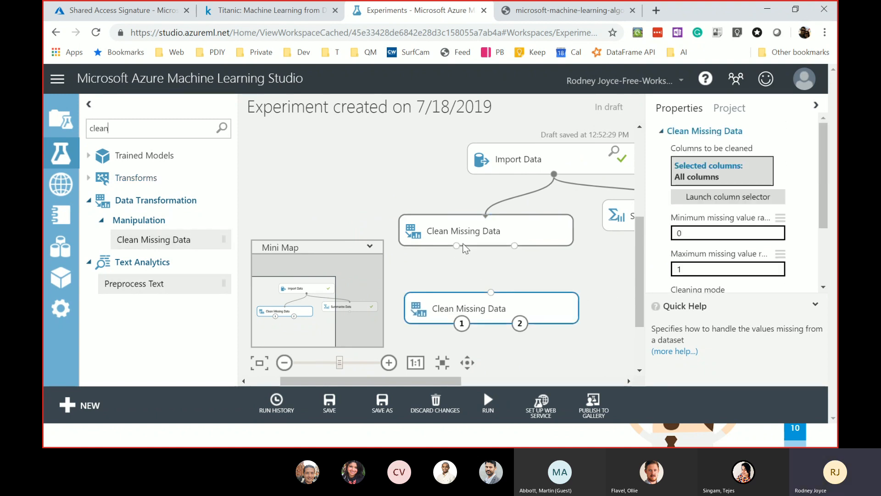
pyautogui.moveTo(453, 247); pyautogui.dragTo(488, 312)
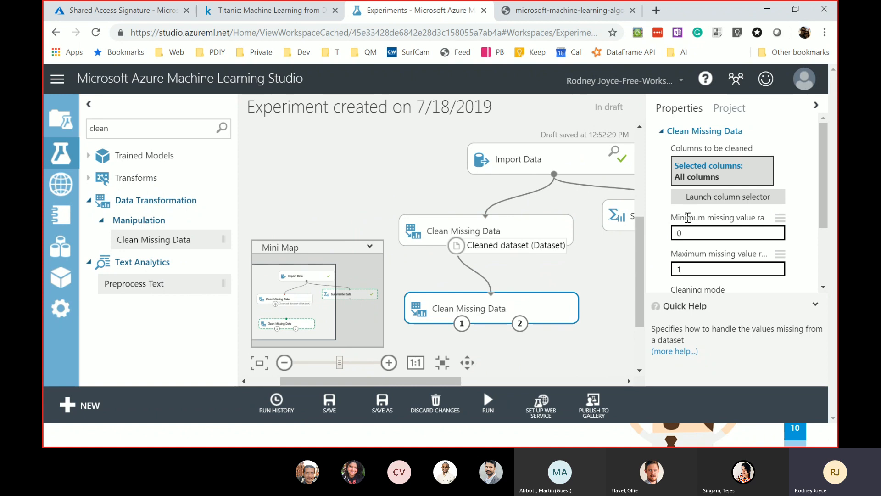
pyautogui.click(732, 199)
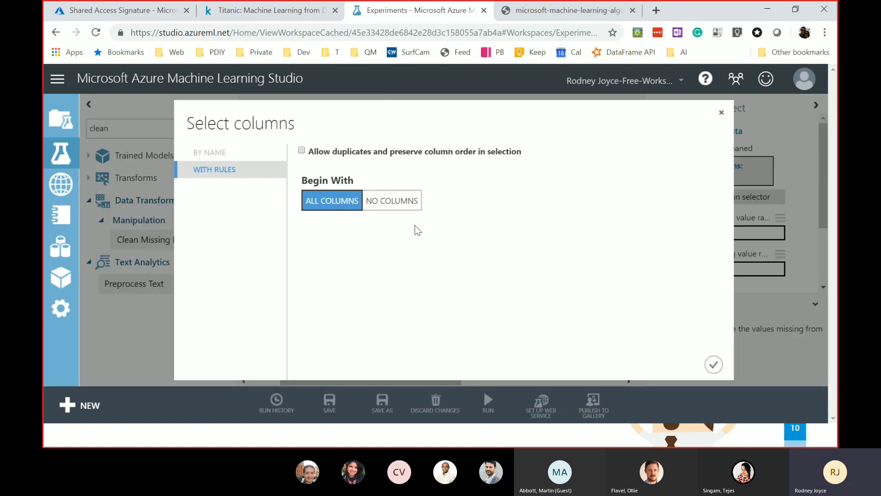
pyautogui.click(723, 114)
pyautogui.rightClick(524, 302)
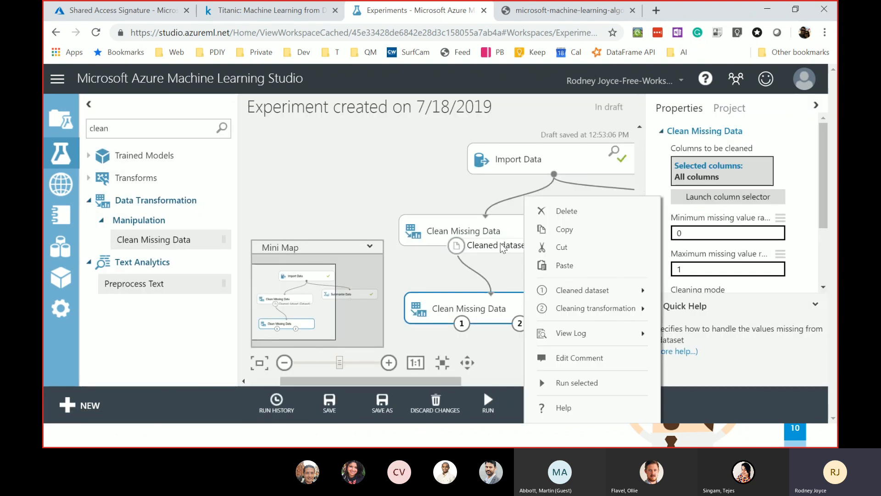
pyautogui.click(478, 299)
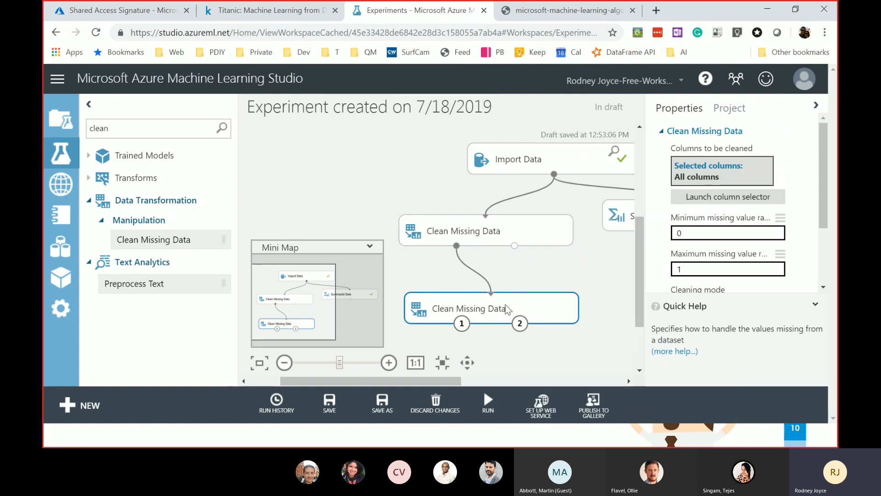
pyautogui.press('Delete')
# - Run only the original Clean Missing Data step
pyautogui.click(485, 231)
pyautogui.rightClick(484, 232)
pyautogui.click(551, 383)
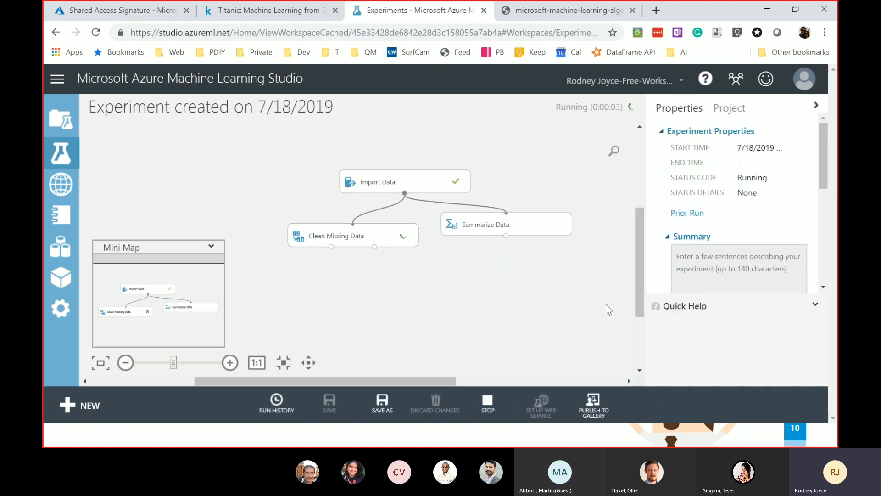
# - Let the Clean Missing Data run complete and bring up its context menu
pyautogui.moveTo(637, 288); pyautogui.dragTo(646, 327)
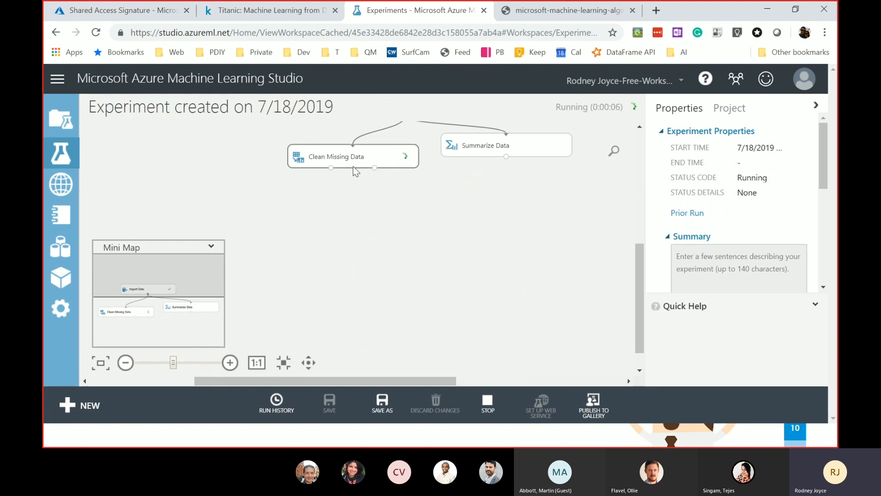
pyautogui.rightClick(513, 155)
pyautogui.moveTo(594, 302)
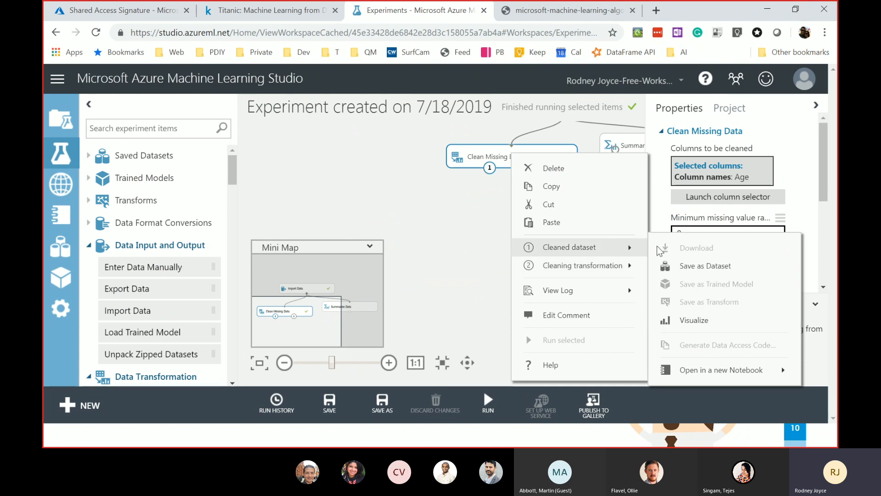
pyautogui.click(693, 320)
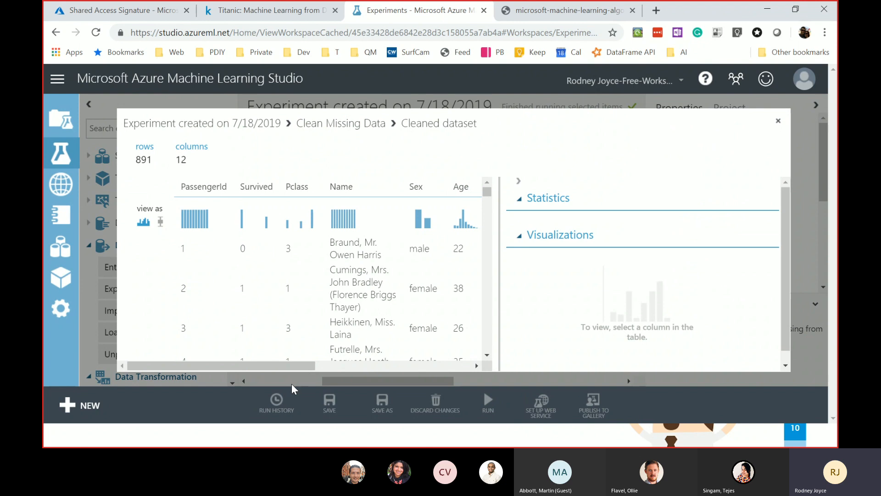
pyautogui.moveTo(296, 365); pyautogui.dragTo(333, 366)
pyautogui.click(397, 186)
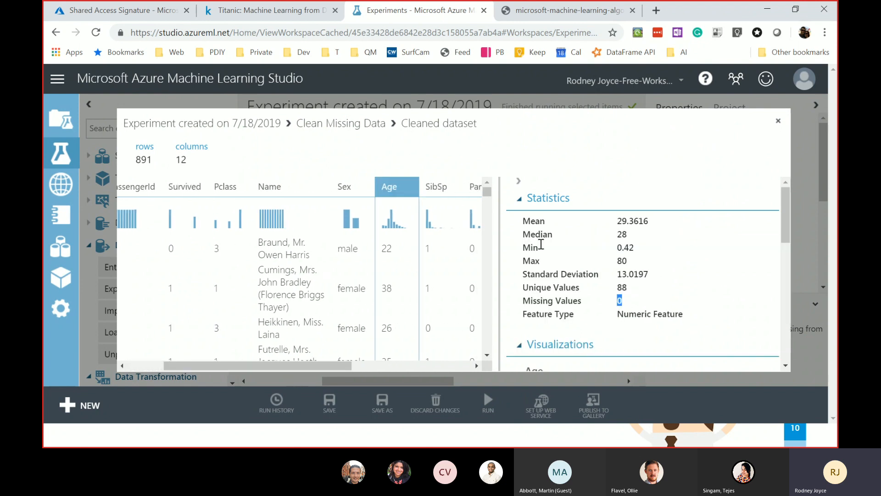
pyautogui.moveTo(628, 234); pyautogui.dragTo(624, 233)
pyautogui.click(779, 123)
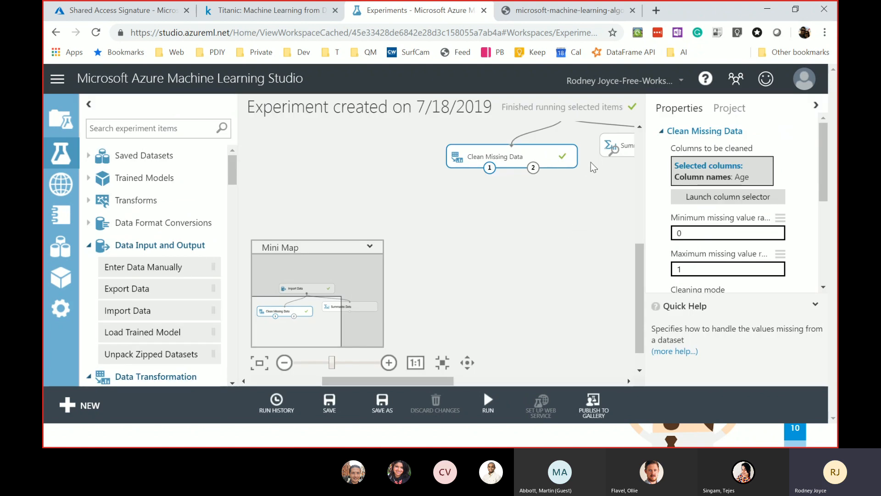
# - Add an Apply SQL Transformation module fed by Clean Missing Data's output
pyautogui.click(140, 124)
pyautogui.write('sql')
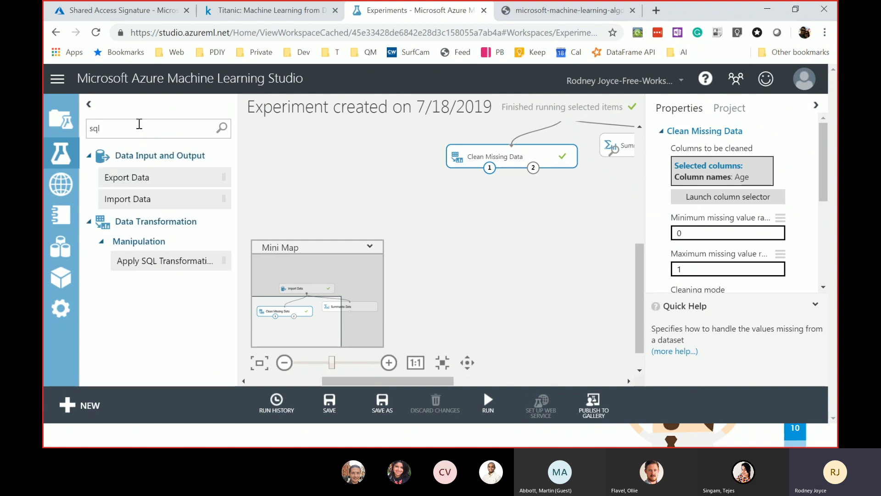
pyautogui.moveTo(167, 265); pyautogui.dragTo(501, 225)
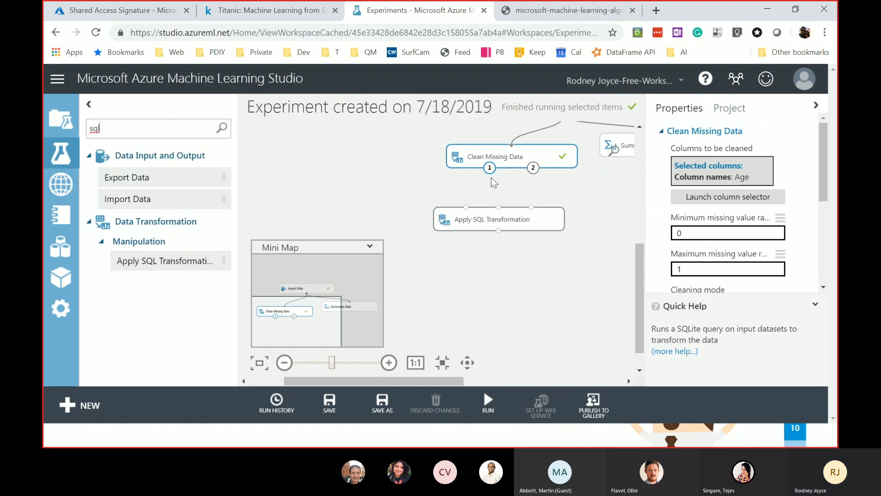
pyautogui.moveTo(485, 162); pyautogui.dragTo(466, 207)
pyautogui.click(481, 228)
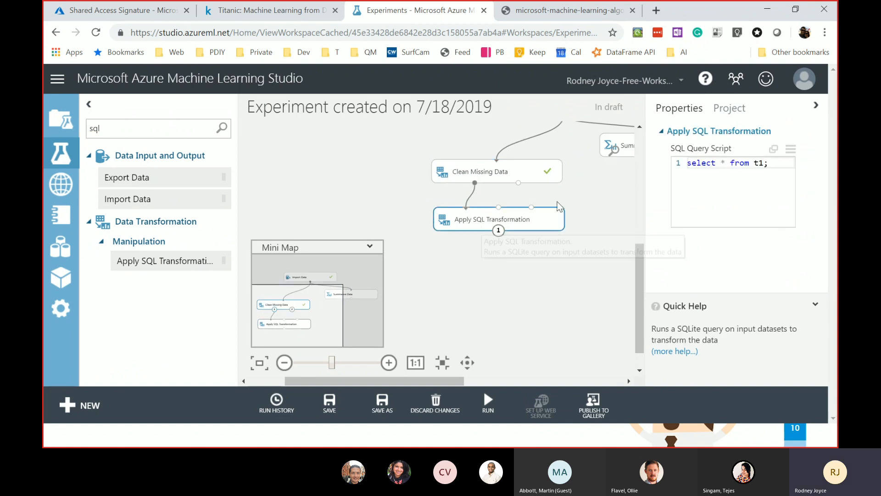
# - Start a SELECT query in the SQL script editor, then discard the edit
pyautogui.click(773, 150)
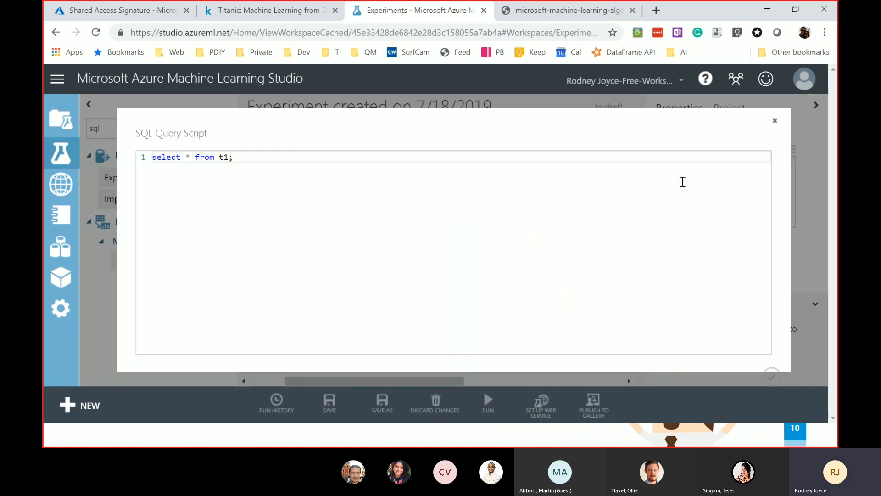
pyautogui.hotkey('ctrl', 'a')
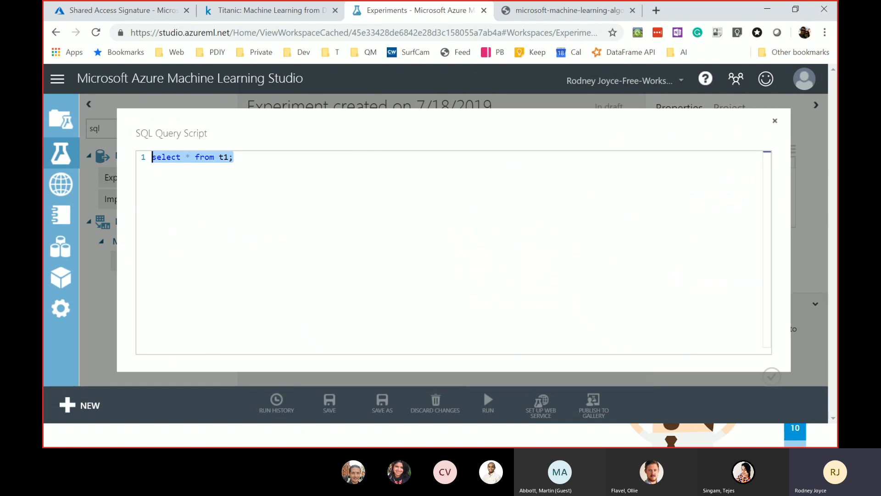
pyautogui.write('SELECT')
pyautogui.click(775, 121)
pyautogui.click(502, 115)
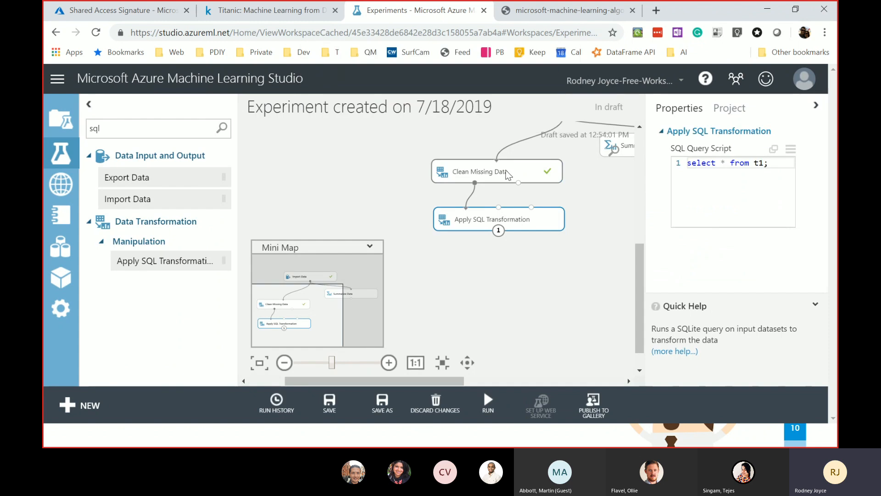
# - Enable Generate missing value indicator column on Clean Missing Data
pyautogui.click(506, 169)
pyautogui.scroll(-3, 746, 199)
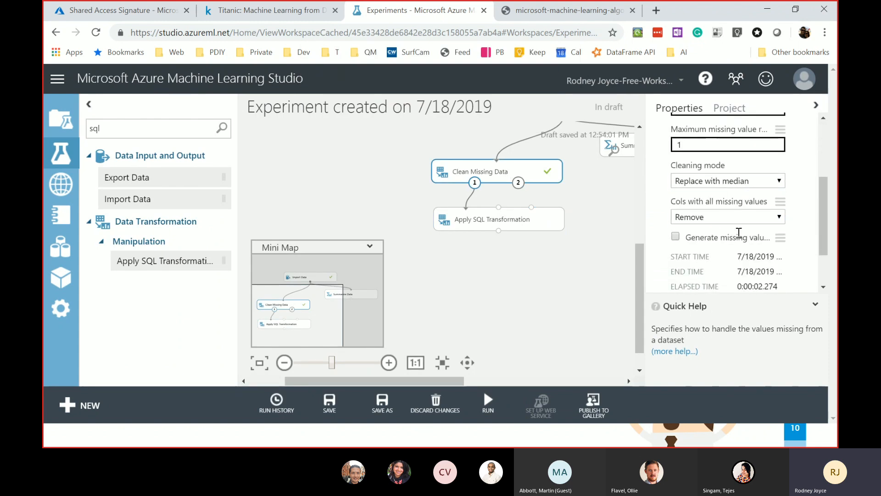
pyautogui.click(679, 237)
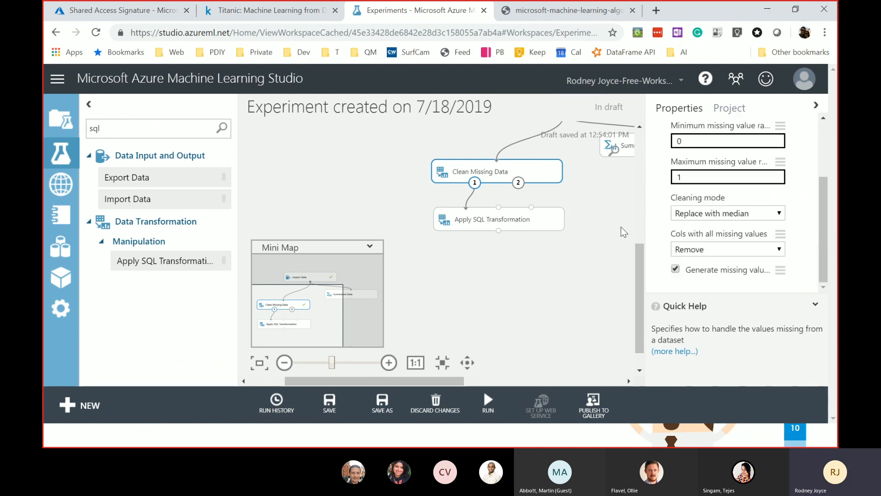
pyautogui.click(518, 220)
pyautogui.click(774, 149)
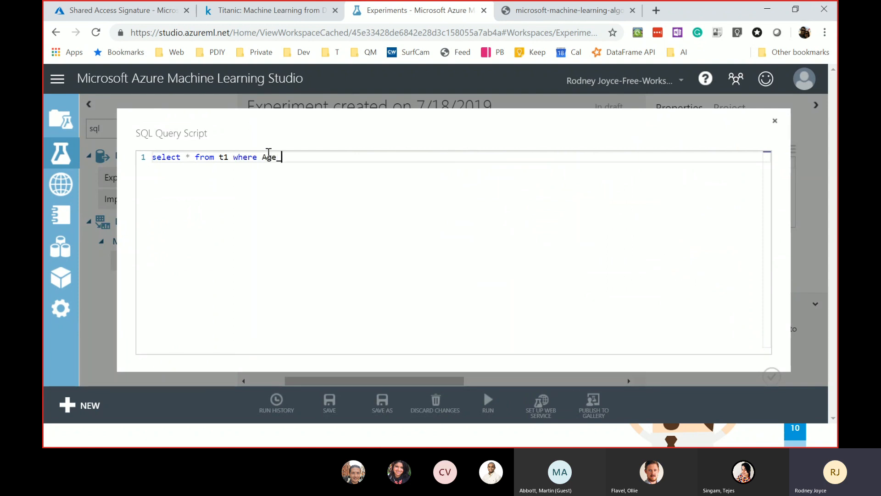
# - Finish the query as 'select * from t1 where Age_IsMissing = 1' and run only Apply SQL Transformation
pyautogui.write('1')
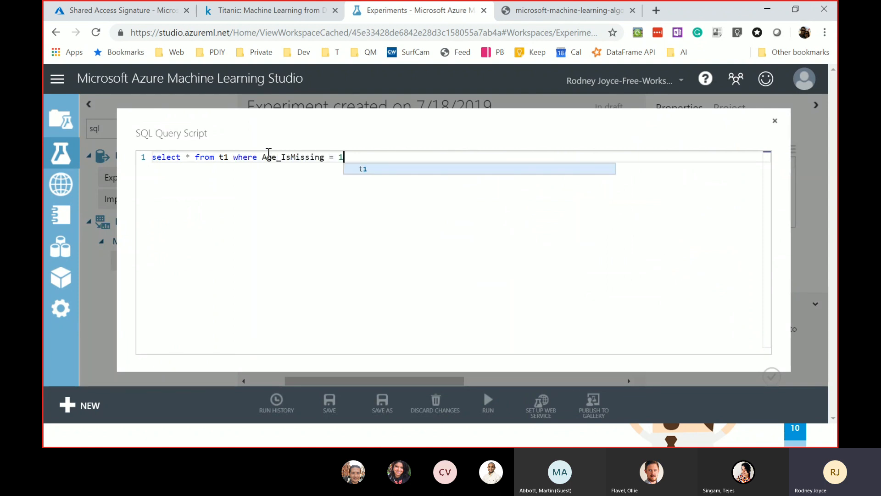
pyautogui.click(775, 372)
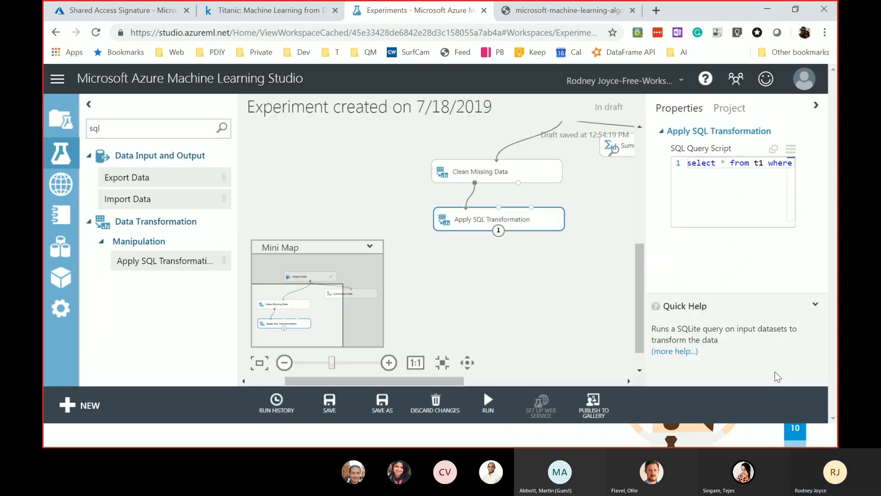
pyautogui.rightClick(519, 223)
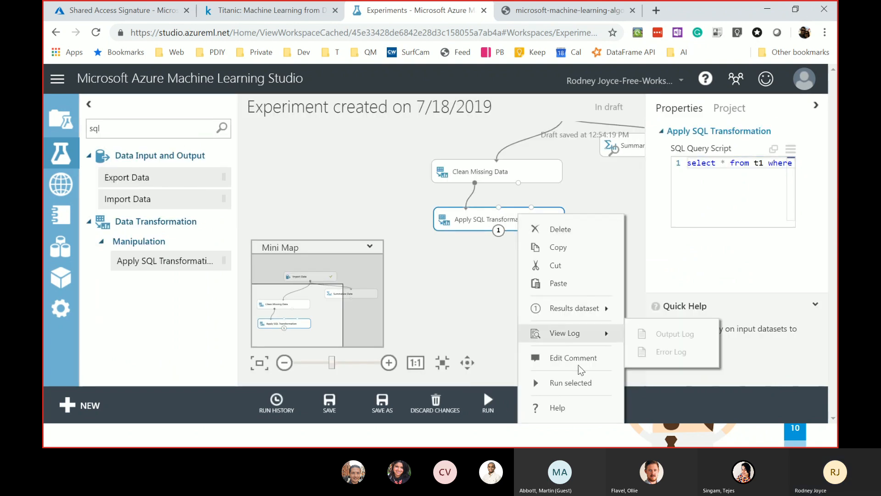
pyautogui.click(592, 389)
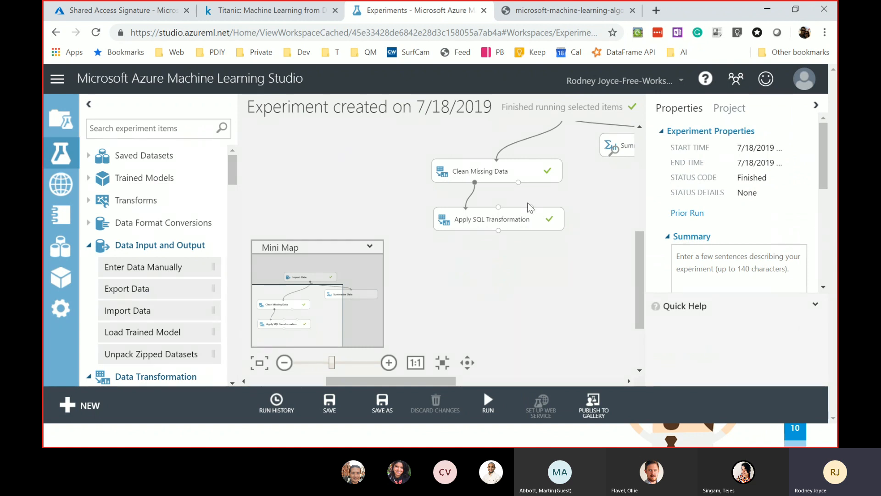
# - Inspect the Apply SQL Transformation's 177-row, 13-column results, then move the module left
pyautogui.click(522, 224)
pyautogui.rightClick(522, 224)
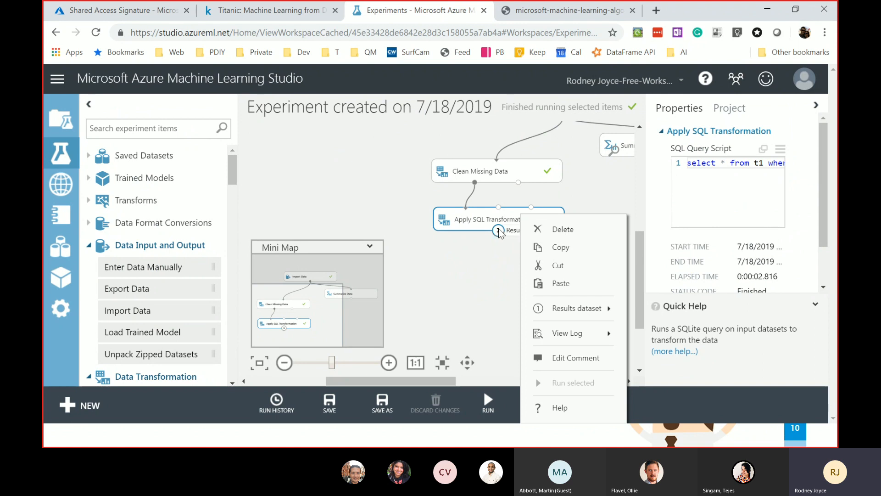
pyautogui.moveTo(581, 315)
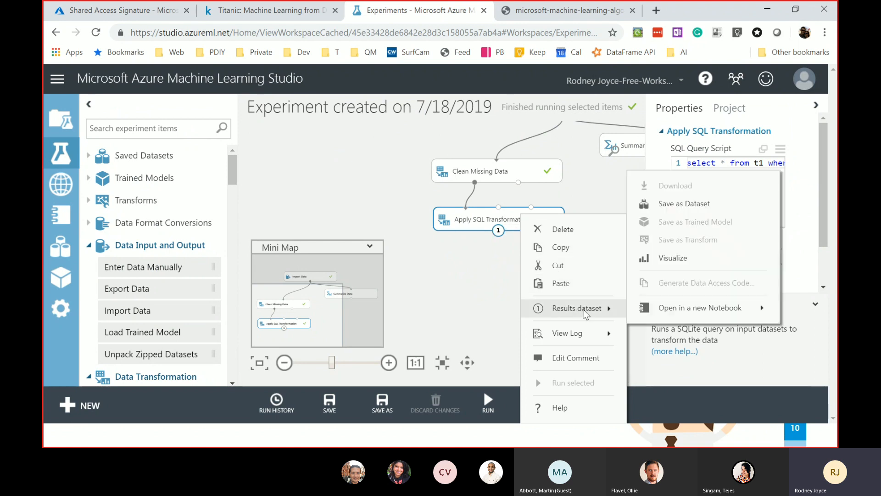
pyautogui.click(670, 257)
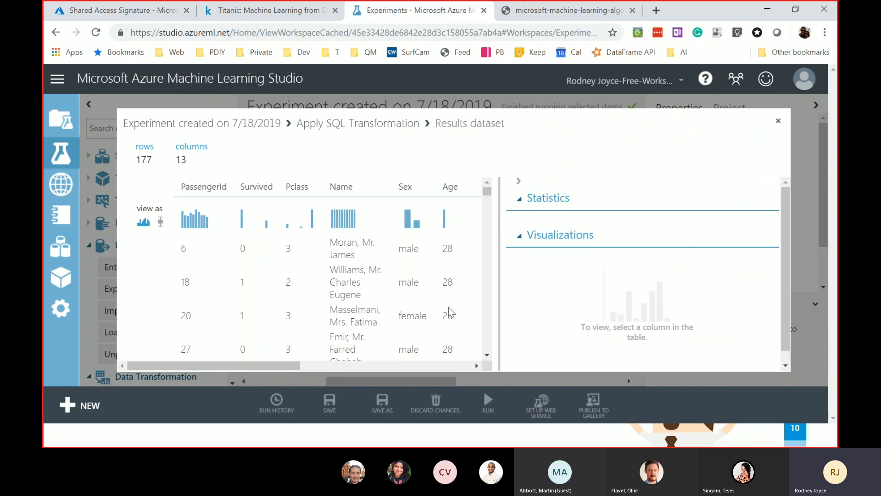
pyautogui.moveTo(292, 365); pyautogui.dragTo(492, 369)
pyautogui.moveTo(342, 368); pyautogui.dragTo(230, 365)
pyautogui.moveTo(491, 189); pyautogui.dragTo(525, 347)
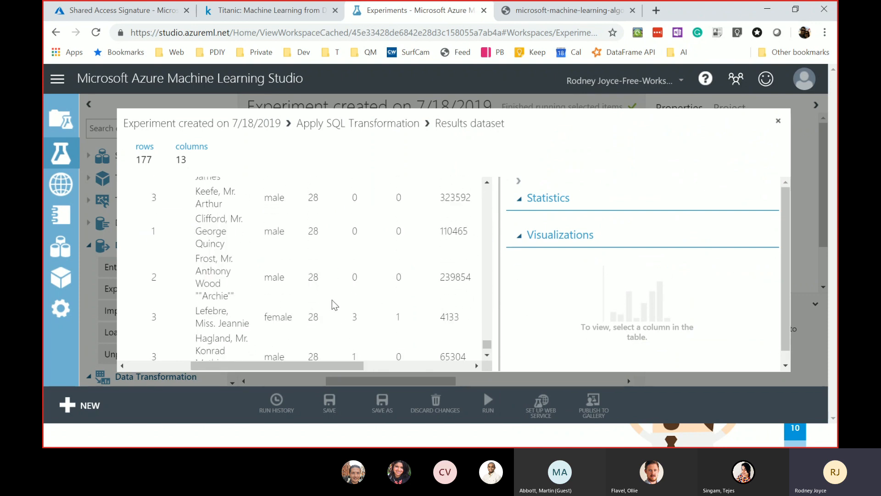
pyautogui.click(779, 120)
pyautogui.moveTo(536, 223); pyautogui.dragTo(366, 209)
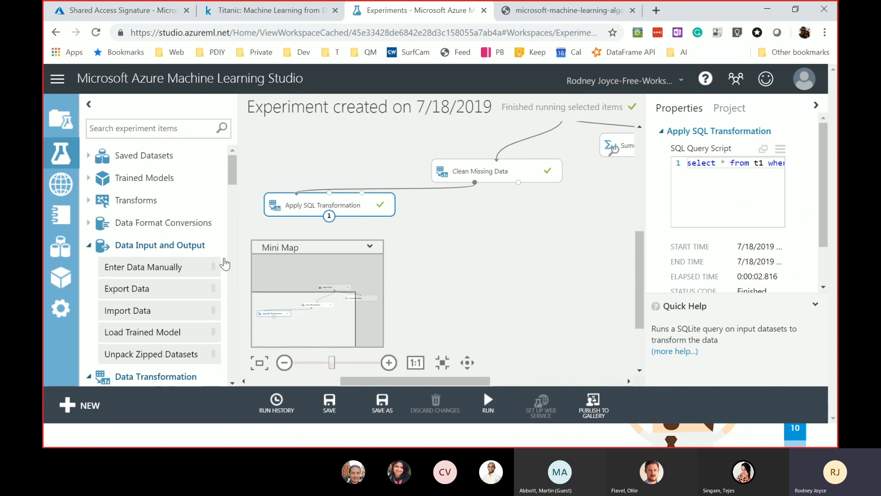
# - Add a new Clean Missing Data module fed by the first, and delete Apply SQL Transformation
pyautogui.click(90, 246)
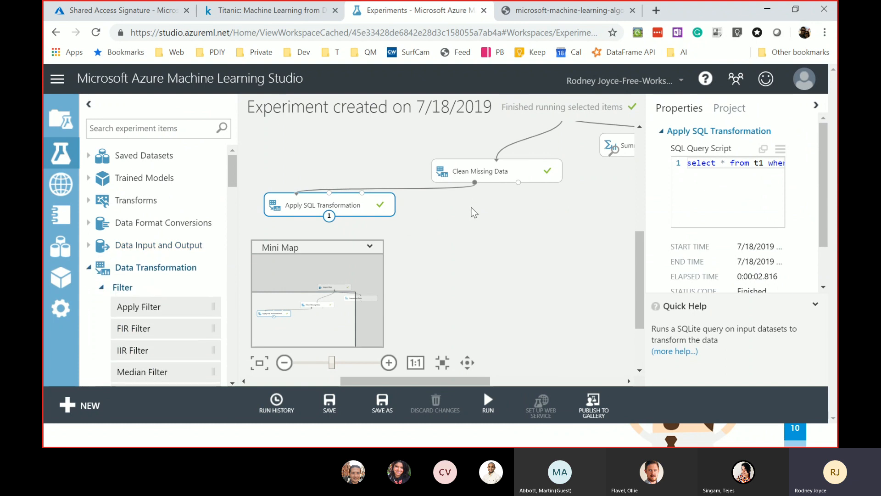
pyautogui.write('clean')
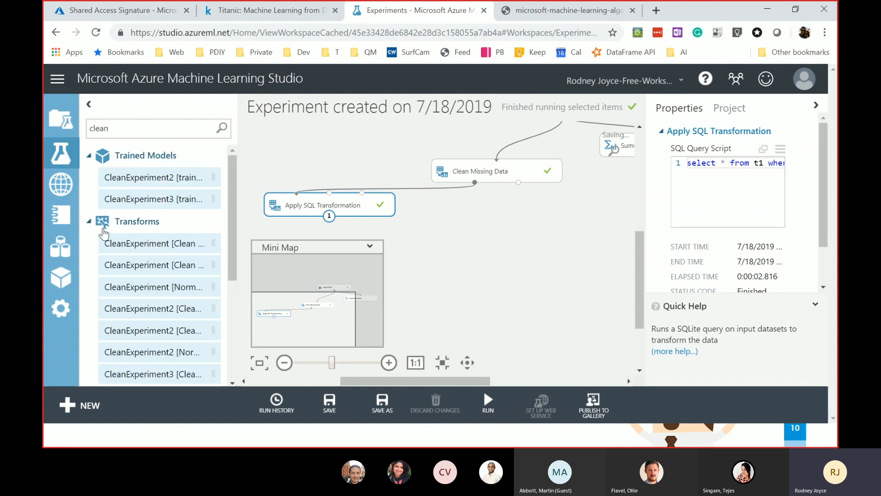
pyautogui.click(88, 155)
pyautogui.moveTo(153, 239); pyautogui.dragTo(491, 228)
pyautogui.moveTo(475, 182); pyautogui.dragTo(489, 224)
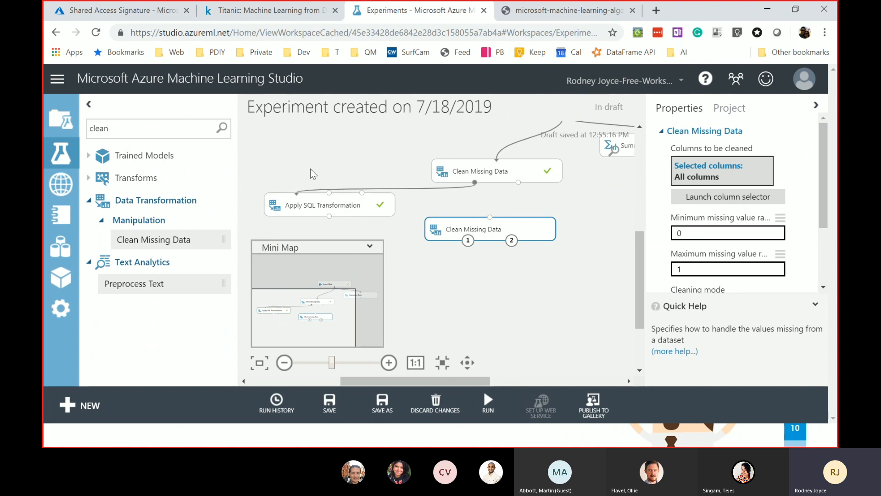
pyautogui.click(370, 202)
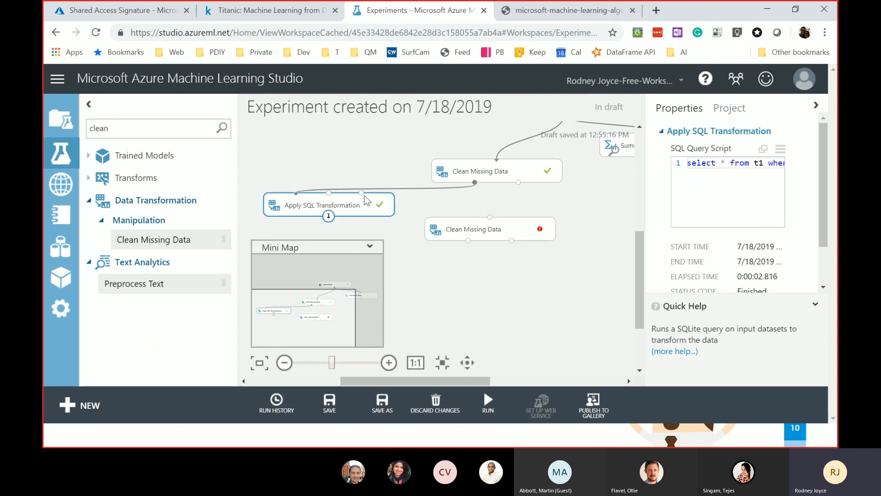
pyautogui.press('Delete')
pyautogui.moveTo(477, 176); pyautogui.dragTo(494, 227)
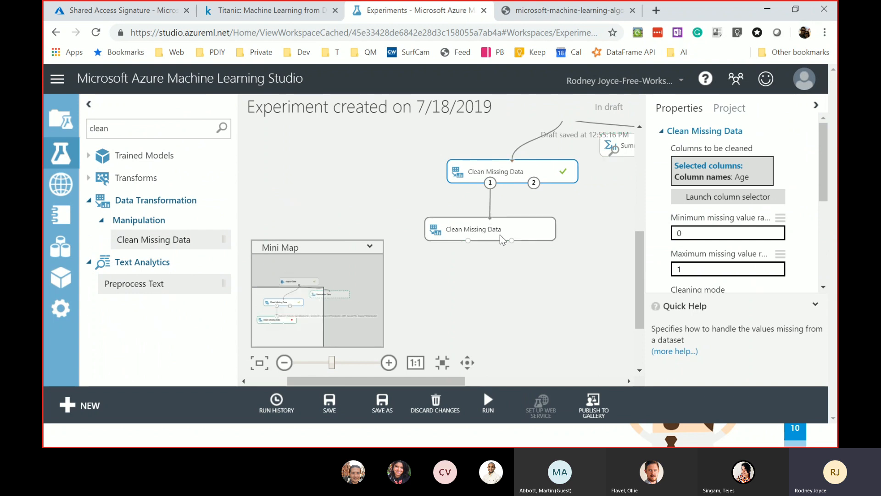
# - Limit the new Clean Missing Data module's columns to Embarked only
pyautogui.click(485, 237)
pyautogui.click(724, 197)
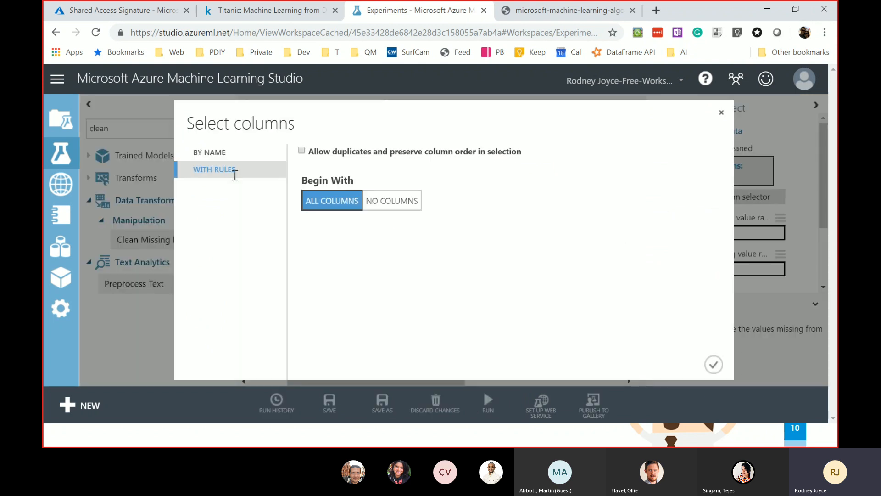
pyautogui.click(224, 153)
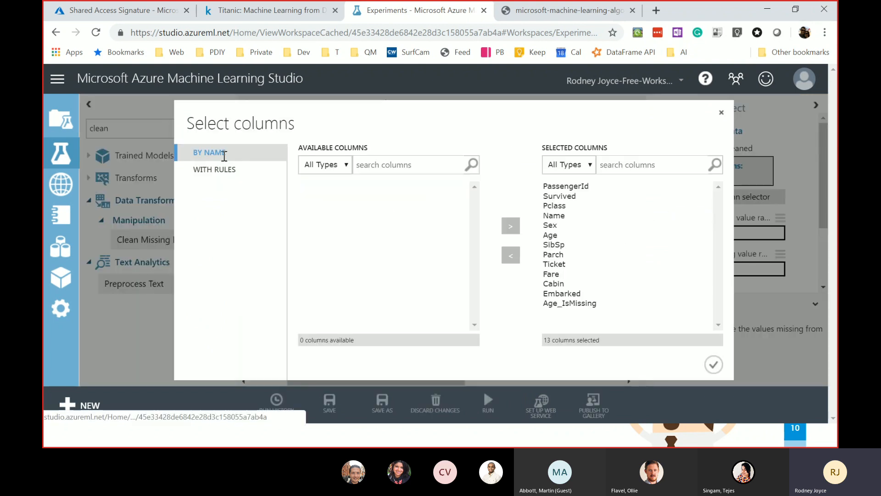
pyautogui.click(573, 188)
pyautogui.keyDown('shift'); pyautogui.click(577, 304); pyautogui.keyUp('shift')
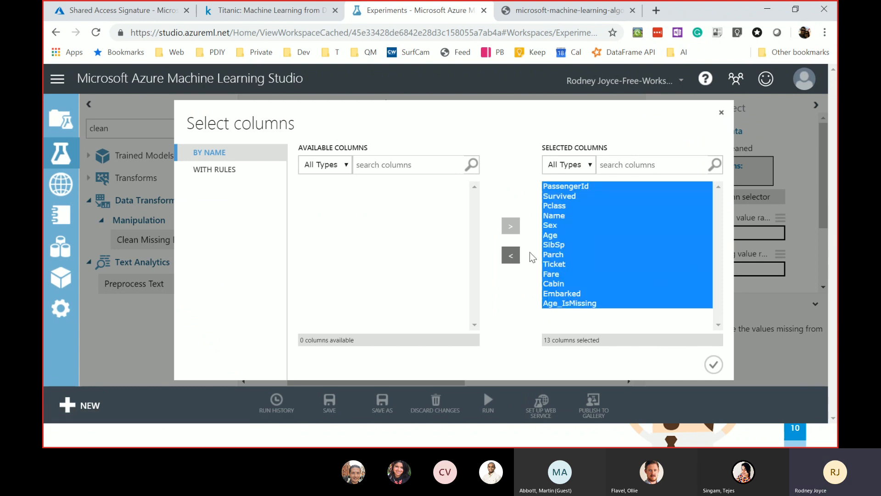
pyautogui.click(511, 255)
pyautogui.click(320, 295)
pyautogui.click(519, 228)
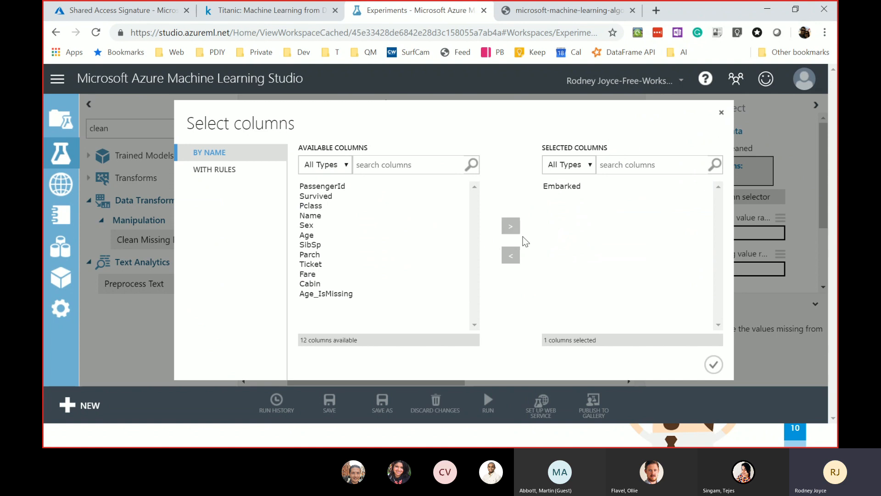
pyautogui.click(714, 364)
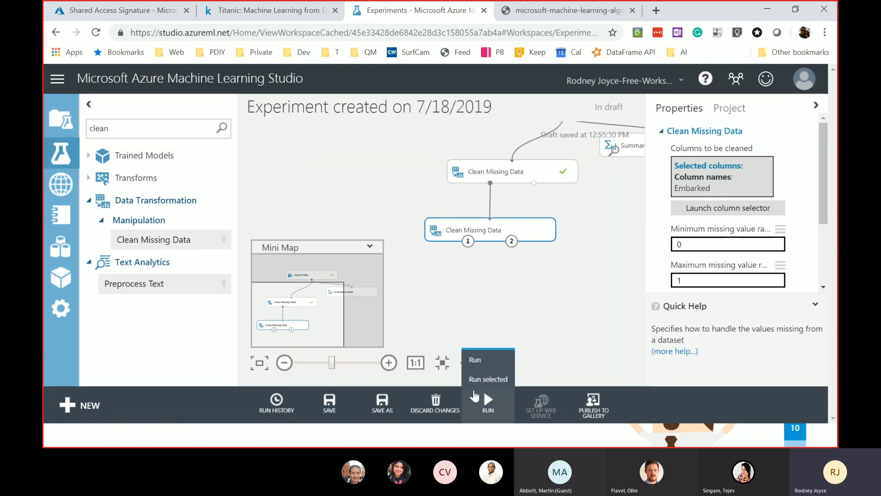
pyautogui.moveTo(446, 380); pyautogui.dragTo(488, 389)
pyautogui.moveTo(483, 391)
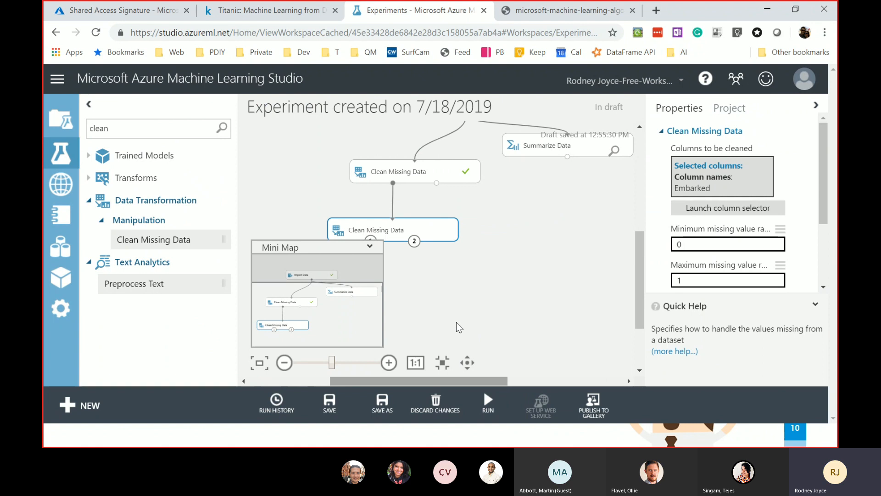
pyautogui.scroll(2, 635, 225)
pyautogui.click(563, 180)
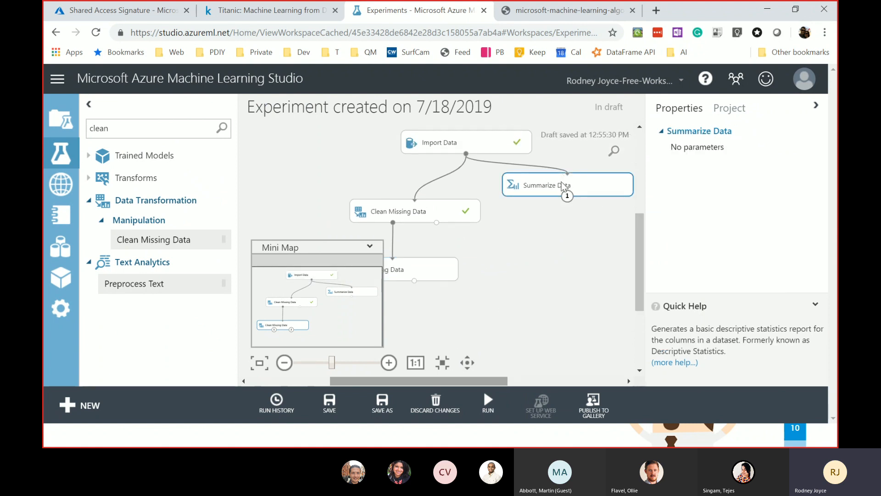
pyautogui.rightClick(558, 183)
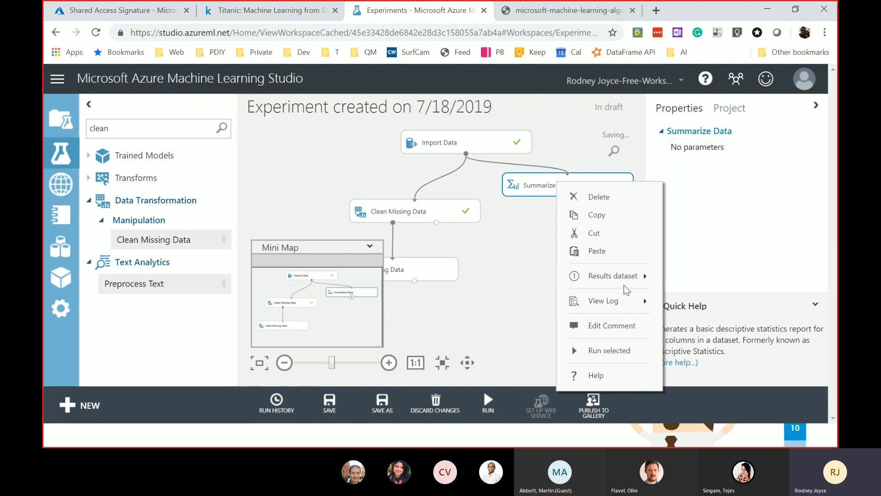
pyautogui.moveTo(636, 275)
pyautogui.click(511, 246)
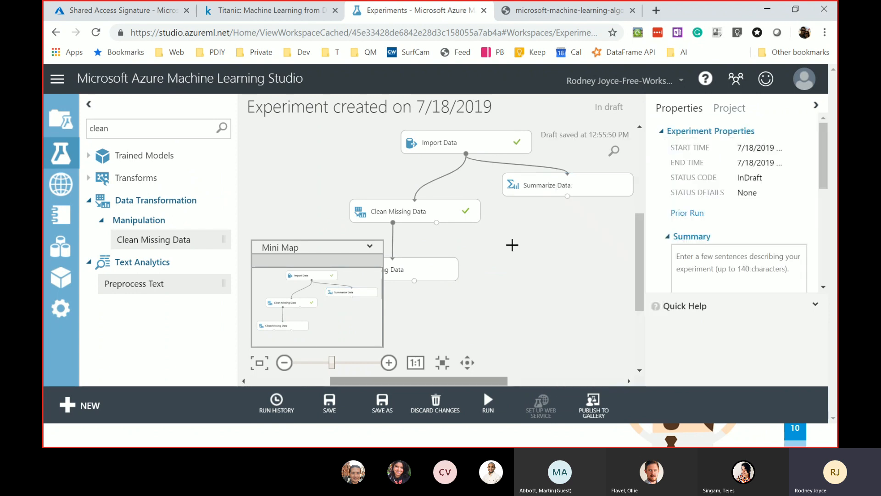
pyautogui.rightClick(466, 140)
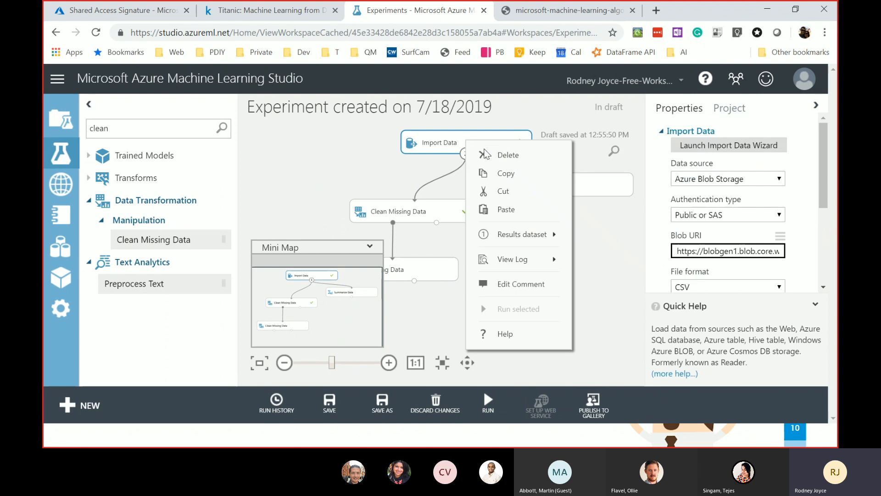
pyautogui.moveTo(533, 235)
pyautogui.click(618, 306)
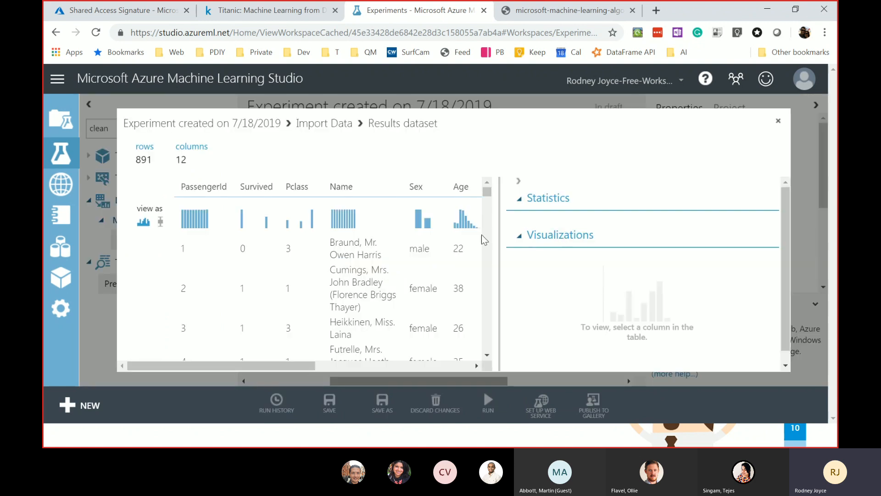
pyautogui.moveTo(307, 366); pyautogui.dragTo(494, 379)
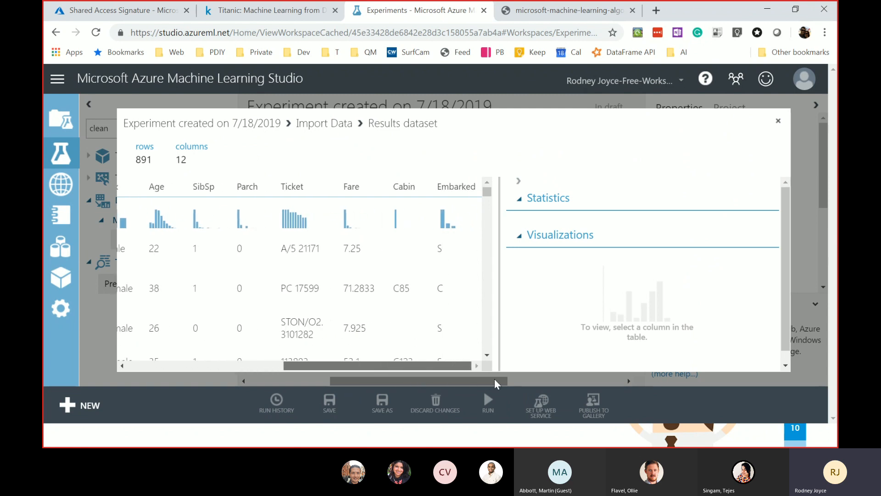
pyautogui.click(461, 183)
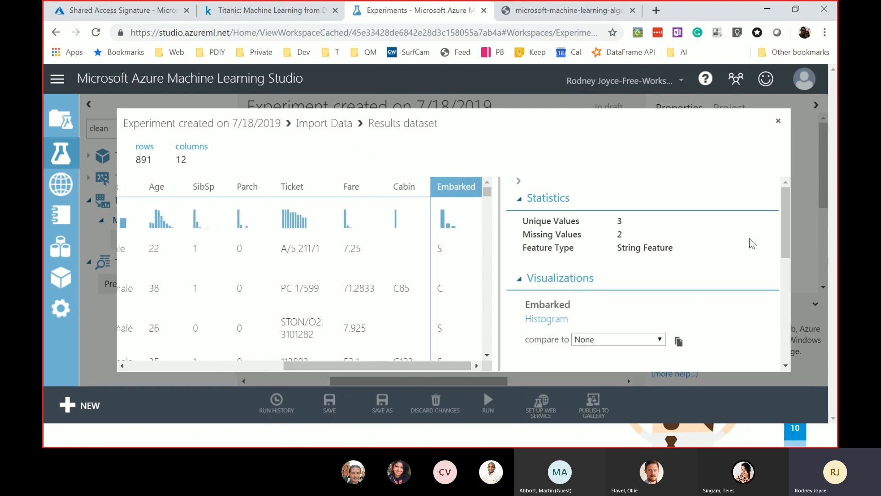
pyautogui.moveTo(781, 239); pyautogui.dragTo(809, 324)
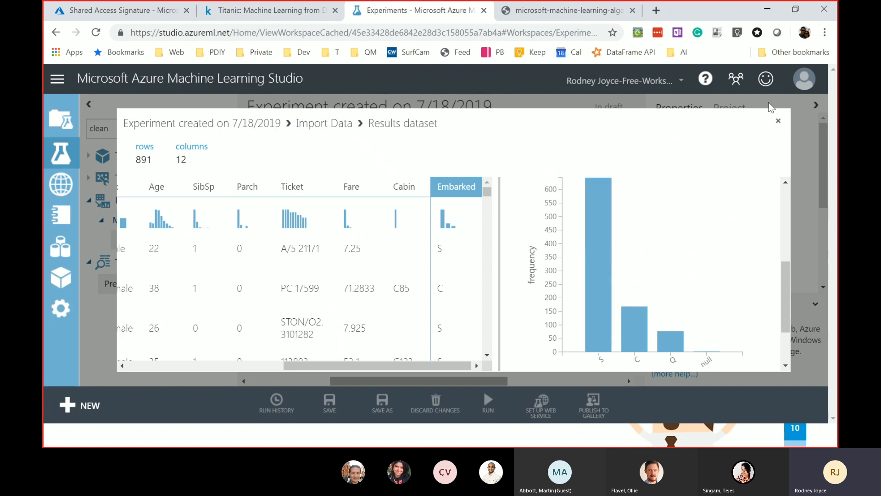
pyautogui.click(778, 121)
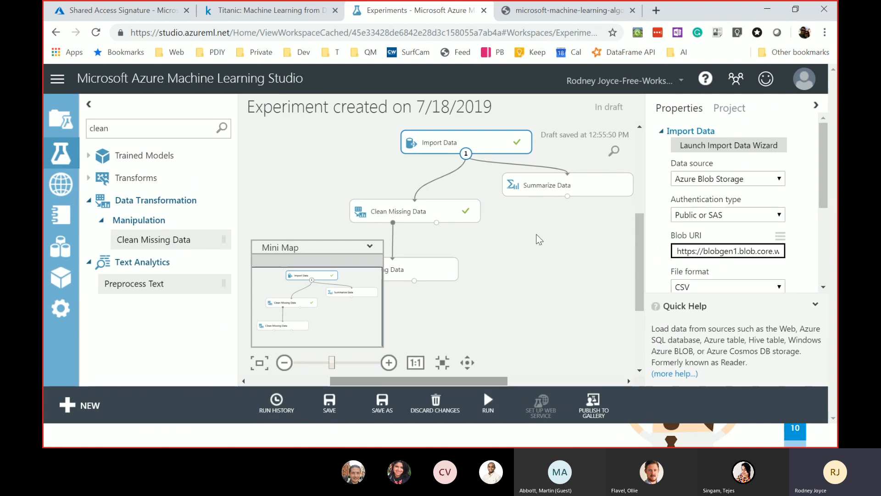
# - Make the lower Clean Missing Data replace missing Embarked values with the custom value 'S'
pyautogui.click(490, 278)
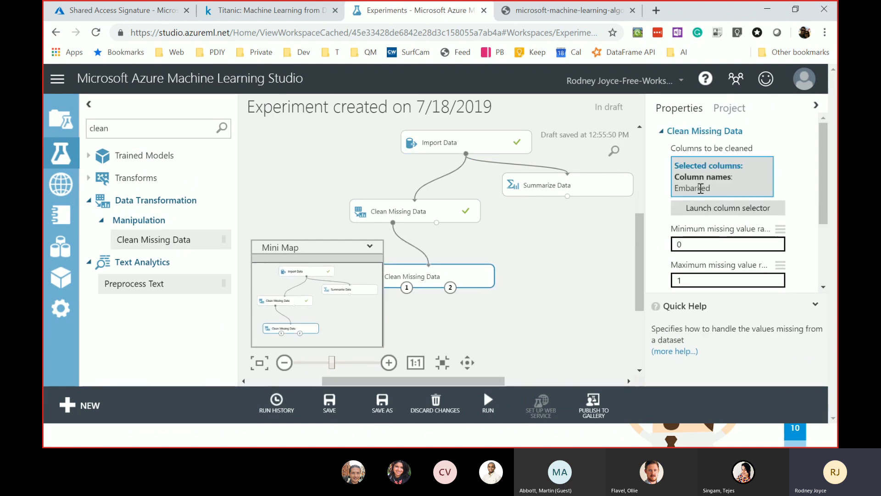
pyautogui.scroll(-3, 734, 257)
pyautogui.click(745, 213)
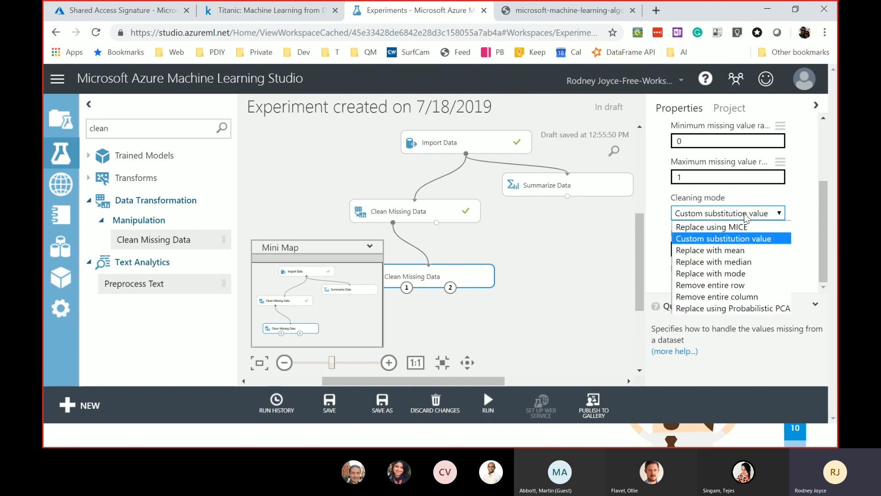
pyautogui.click(742, 238)
pyautogui.click(731, 247)
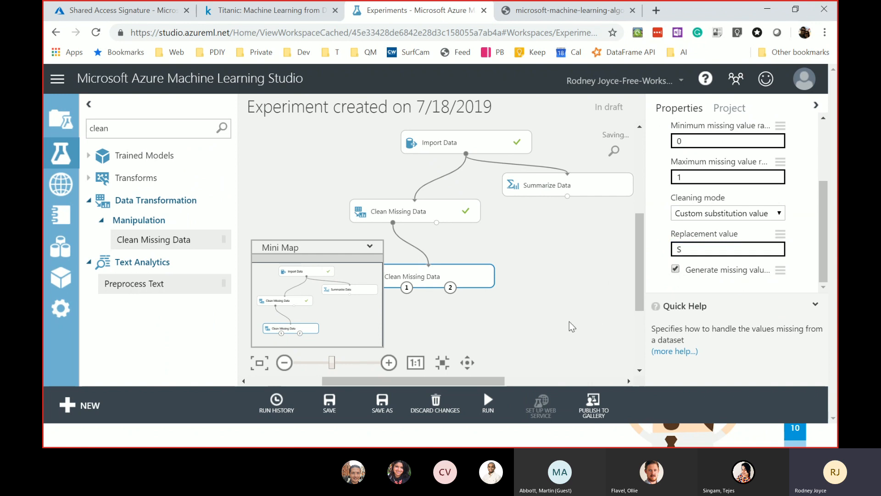
pyautogui.click(542, 331)
# - Drag the Embarked cleaning module up to sit just below the first Clean Missing Data
pyautogui.moveTo(477, 384); pyautogui.dragTo(459, 381)
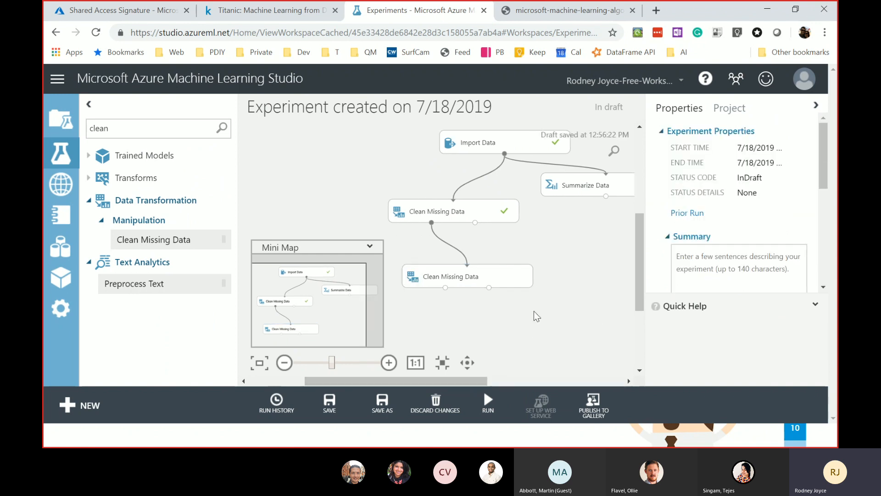
pyautogui.moveTo(496, 268); pyautogui.dragTo(495, 242)
pyautogui.moveTo(638, 227); pyautogui.dragTo(641, 250)
pyautogui.click(516, 269)
pyautogui.click(487, 200)
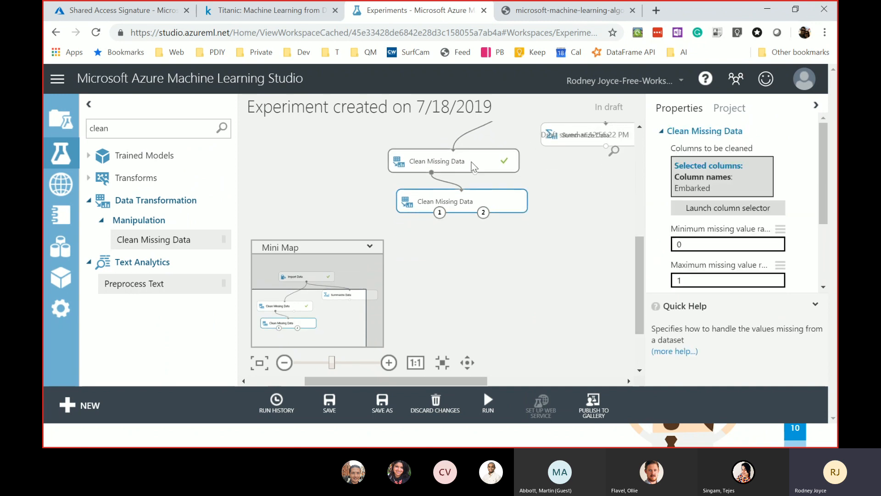
pyautogui.click(470, 162)
pyautogui.rightClick(472, 161)
pyautogui.moveTo(556, 255)
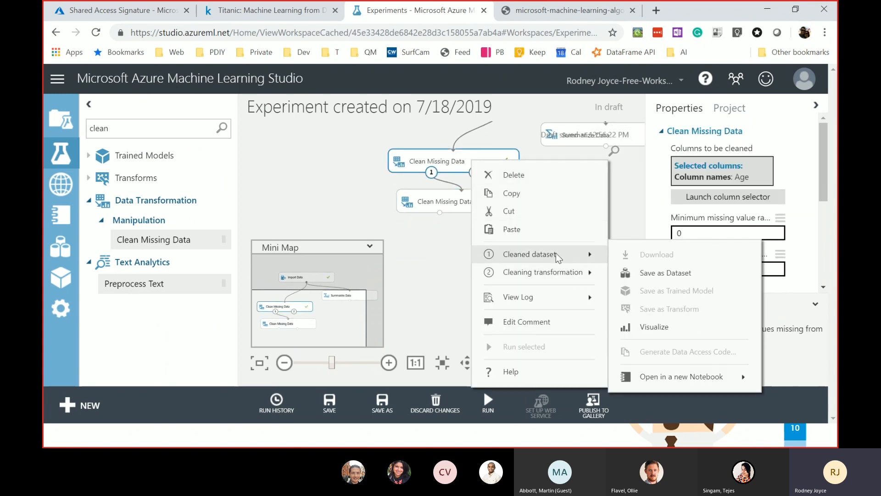
pyautogui.click(667, 325)
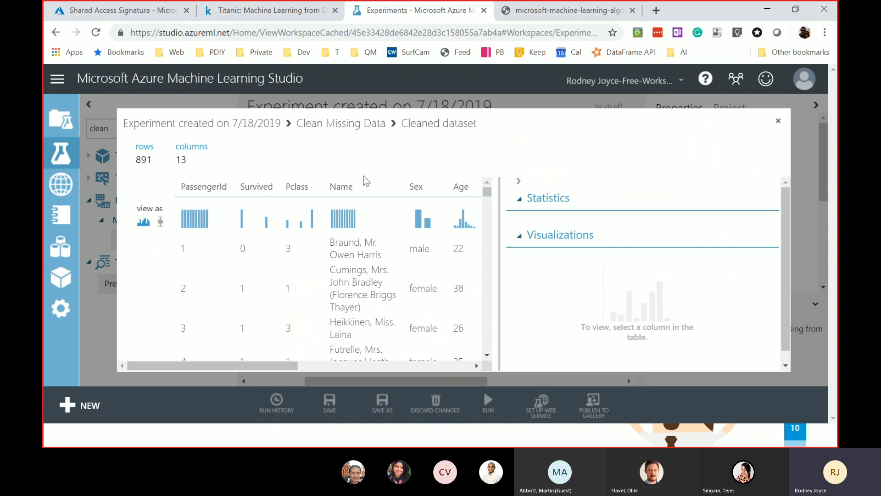
pyautogui.click(214, 190)
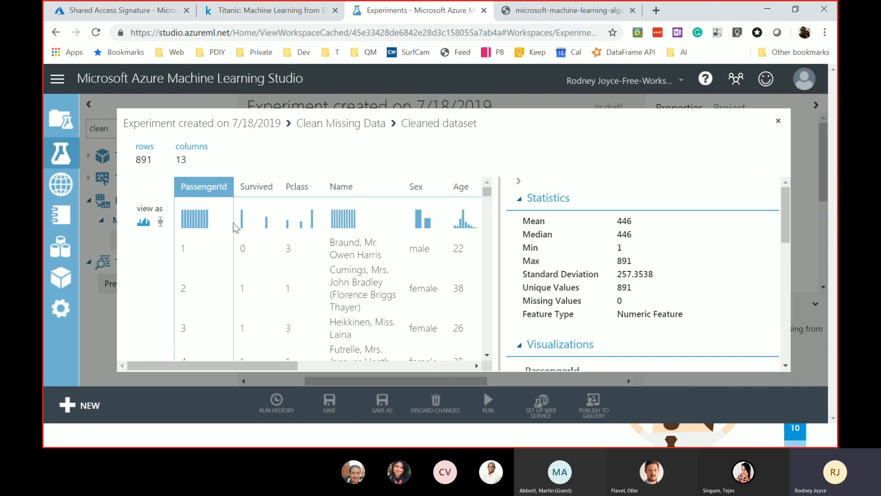
pyautogui.click(260, 185)
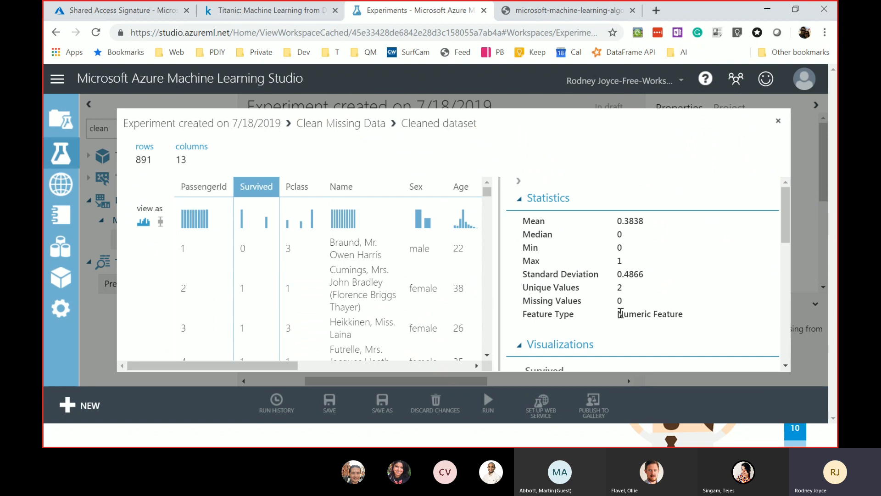
pyautogui.moveTo(661, 314); pyautogui.dragTo(688, 314)
pyautogui.click(778, 120)
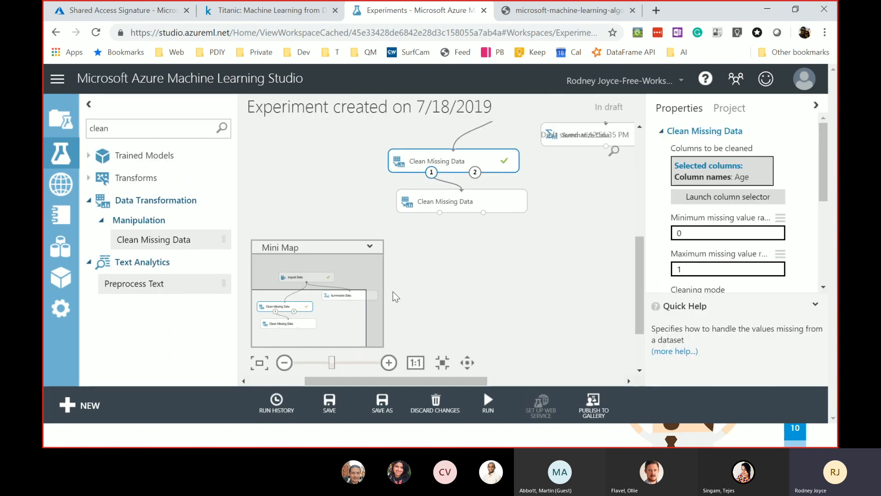
# - Add an Edit Metadata module connected to the second Clean Missing Data's output
pyautogui.moveTo(132, 130); pyautogui.dragTo(99, 110)
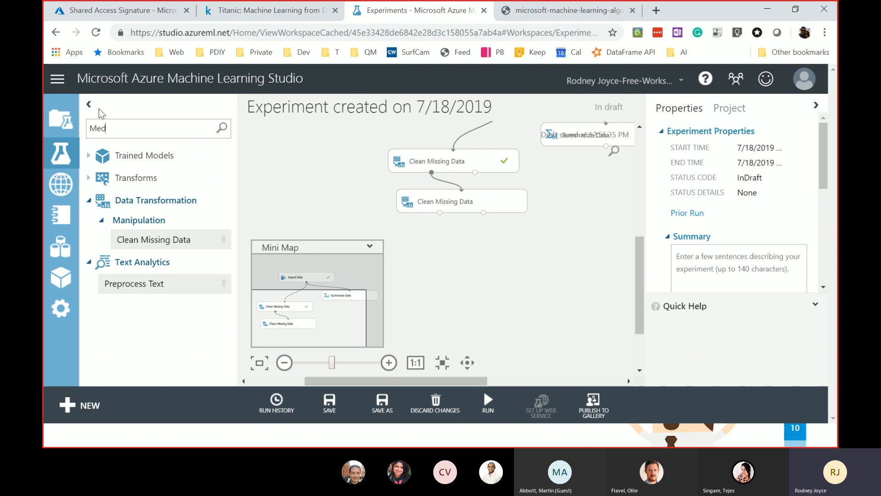
pyautogui.write('a')
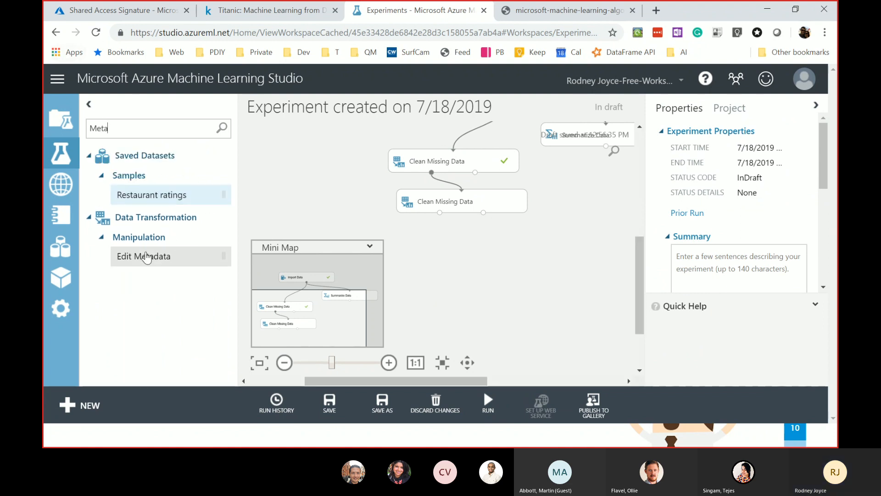
pyautogui.moveTo(311, 237); pyautogui.dragTo(476, 258)
pyautogui.moveTo(441, 211); pyautogui.dragTo(475, 246)
# - Choose Survived as the Edit Metadata column
pyautogui.click(737, 209)
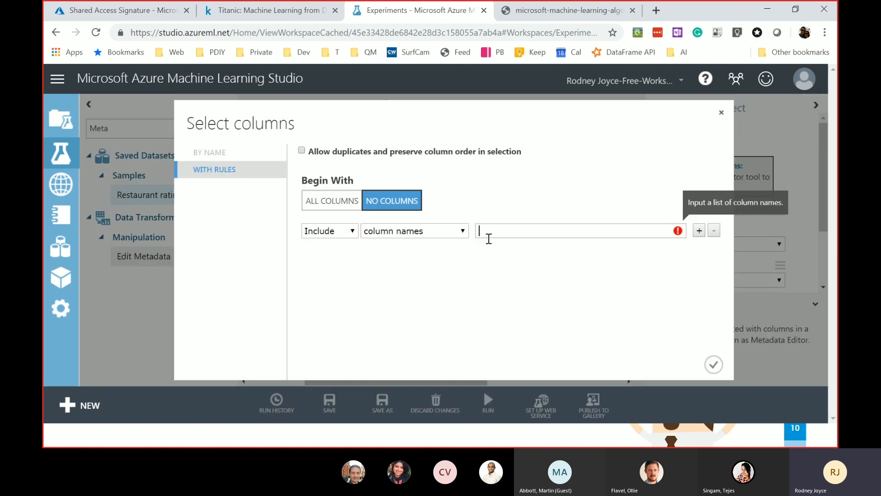
pyautogui.click(490, 234)
pyautogui.write('Survived')
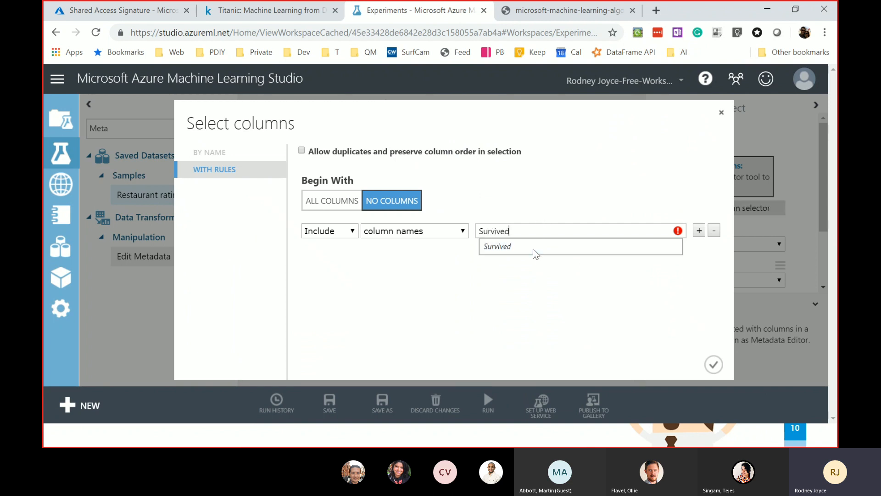
pyautogui.click(525, 247)
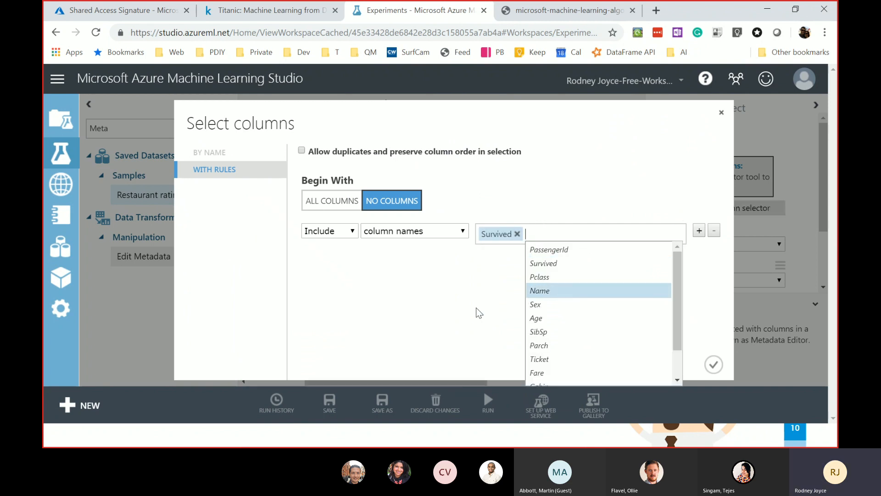
pyautogui.click(438, 314)
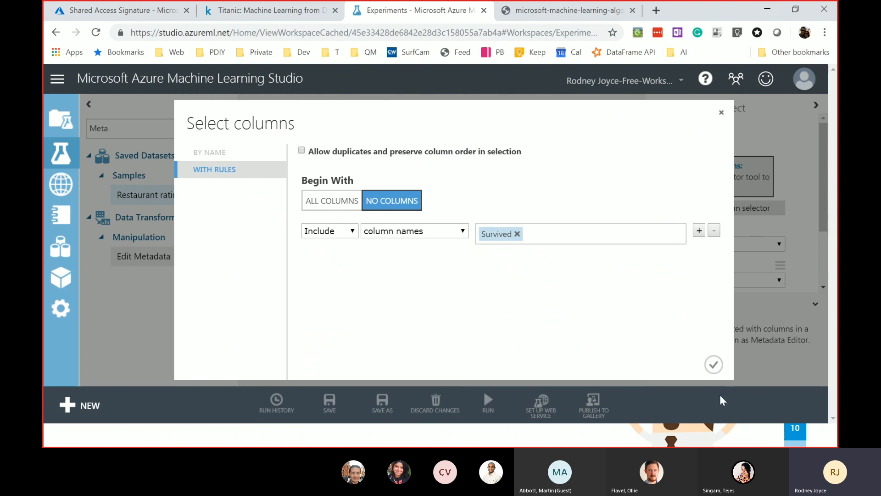
pyautogui.click(714, 365)
pyautogui.scroll(-2, 740, 234)
pyautogui.click(727, 170)
# - Set Edit Metadata's Fields to Label, leaving data type and categorical unchanged
pyautogui.click(719, 174)
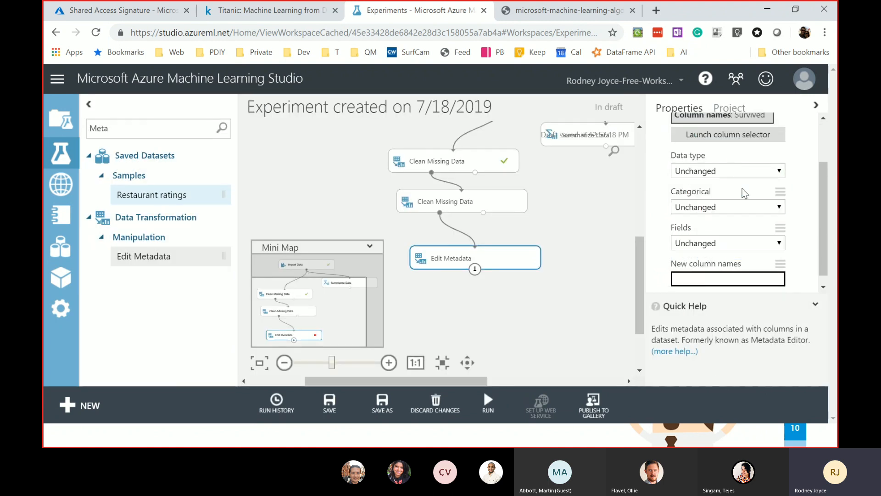
pyautogui.click(737, 207)
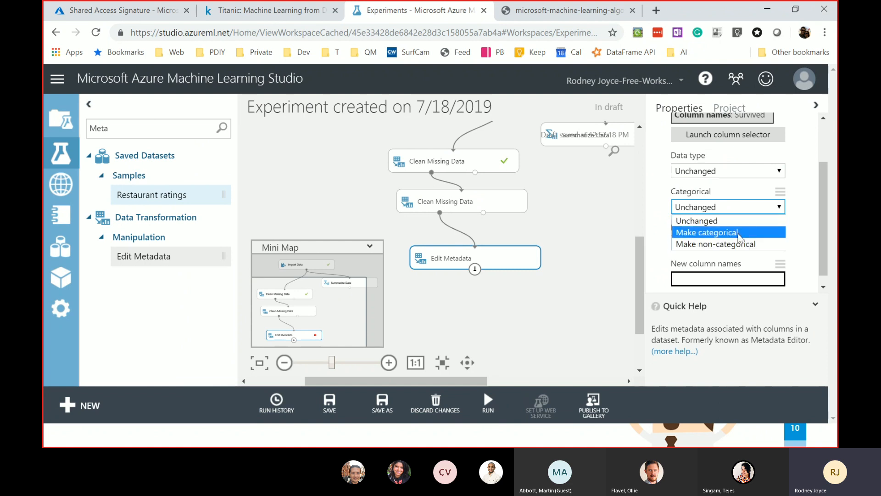
pyautogui.click(742, 184)
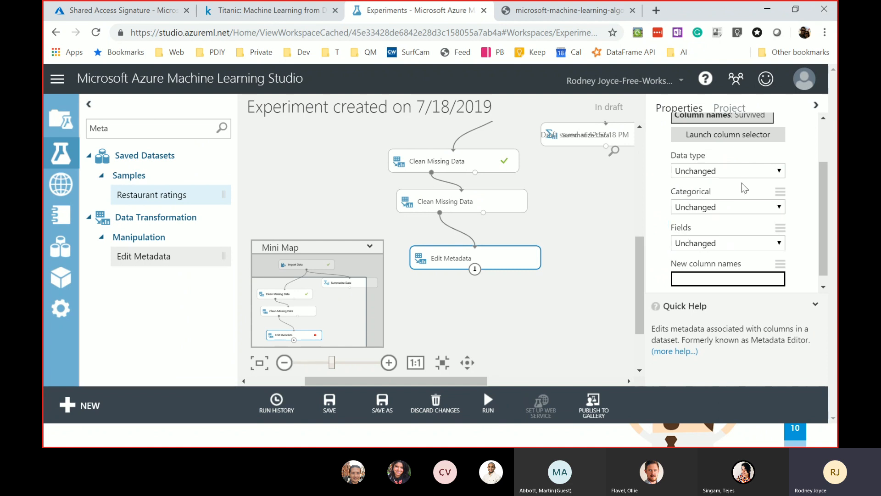
pyautogui.click(739, 233)
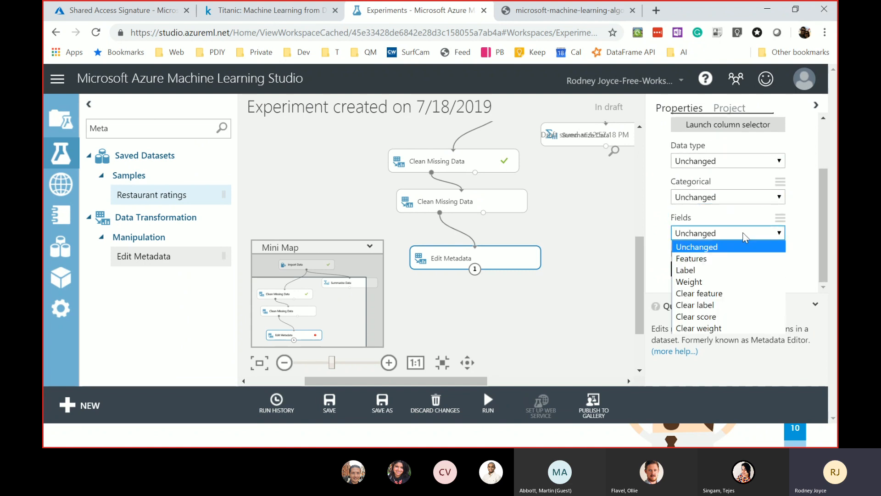
pyautogui.click(711, 274)
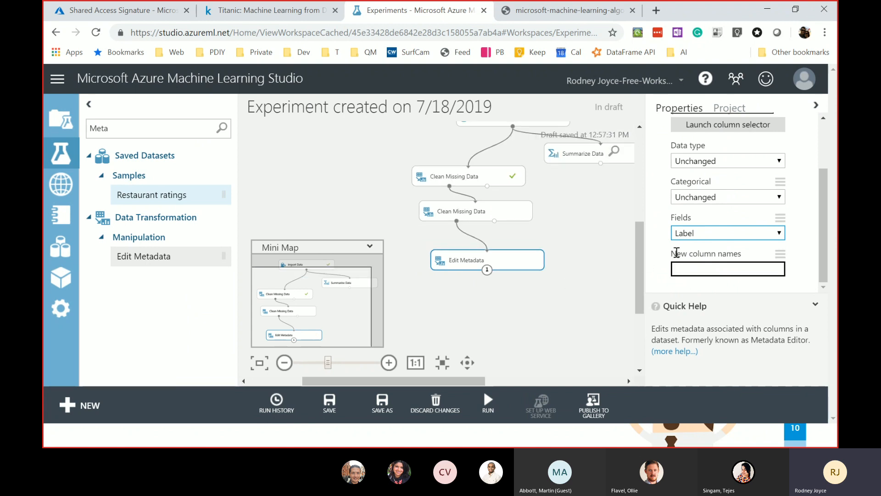
# - Run only the Edit Metadata step with Run selected
pyautogui.click(569, 303)
pyautogui.rightClick(510, 260)
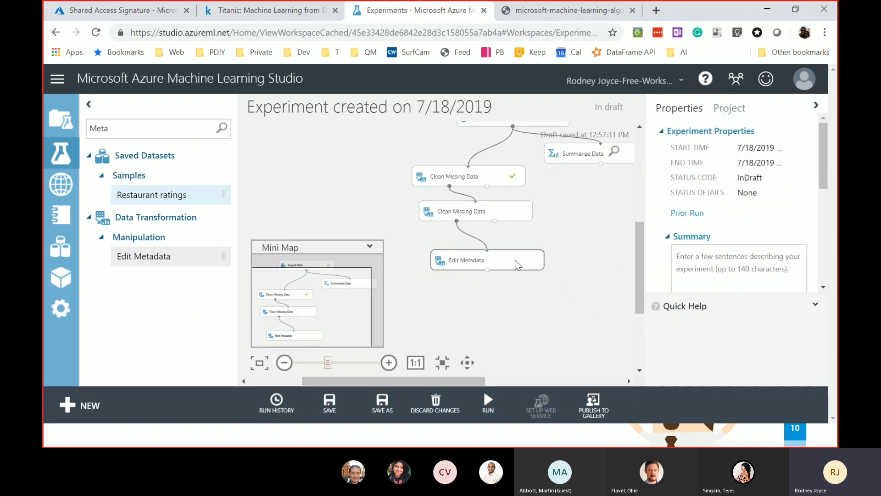
pyautogui.click(580, 383)
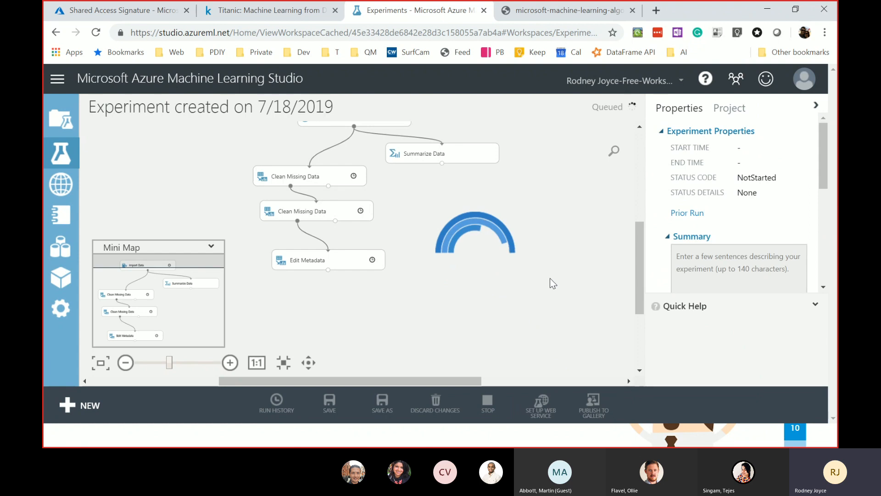
pyautogui.click(348, 251)
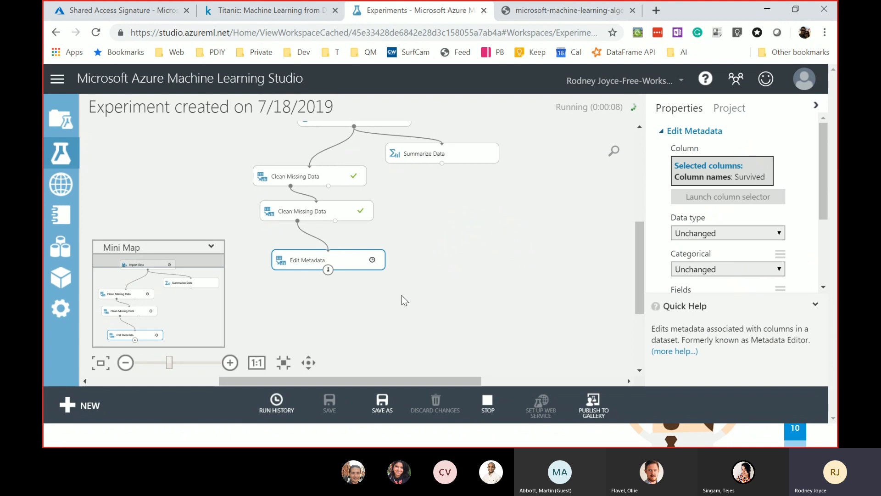
pyautogui.rightClick(365, 268)
pyautogui.moveTo(446, 344)
pyautogui.moveTo(439, 311)
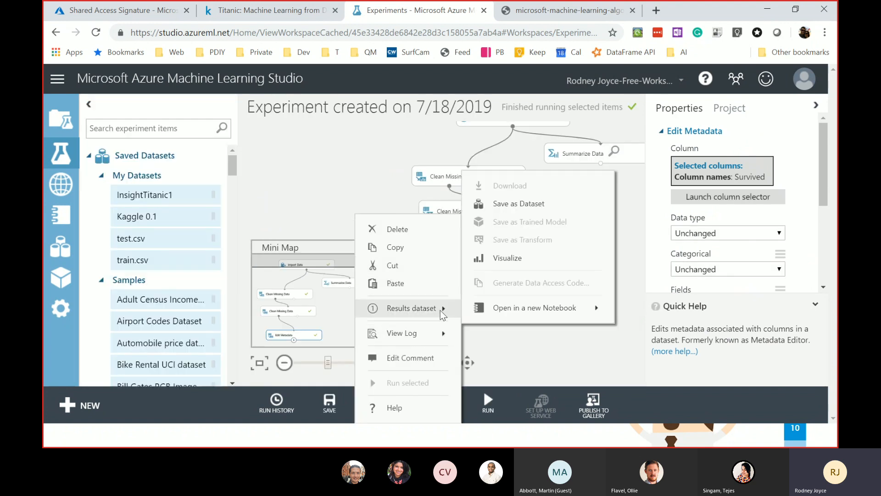
pyautogui.click(513, 258)
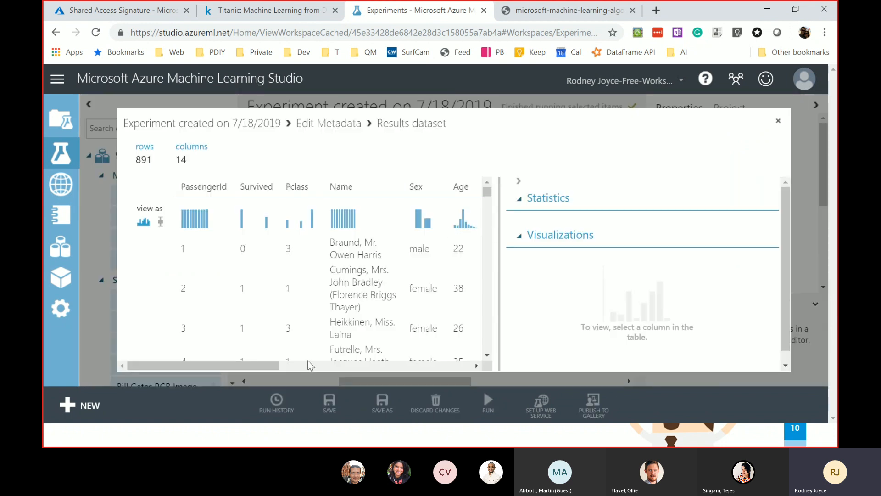
pyautogui.moveTo(249, 365); pyautogui.dragTo(511, 362)
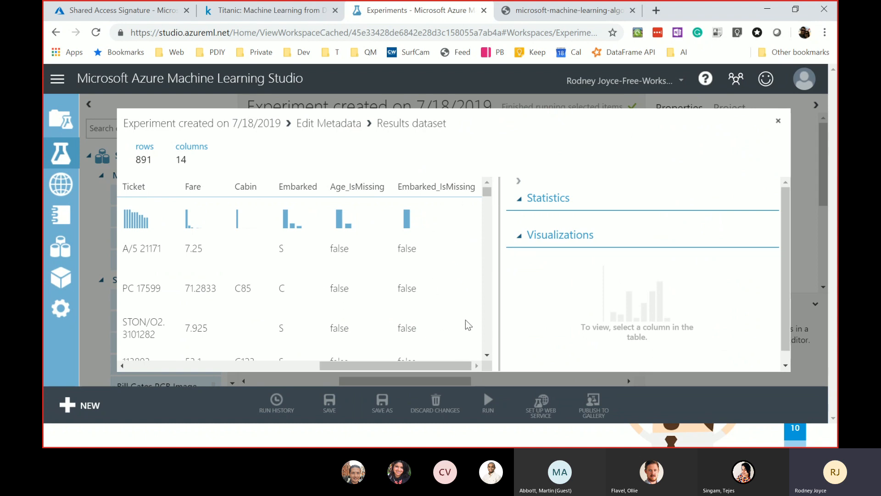
pyautogui.moveTo(405, 365); pyautogui.dragTo(215, 376)
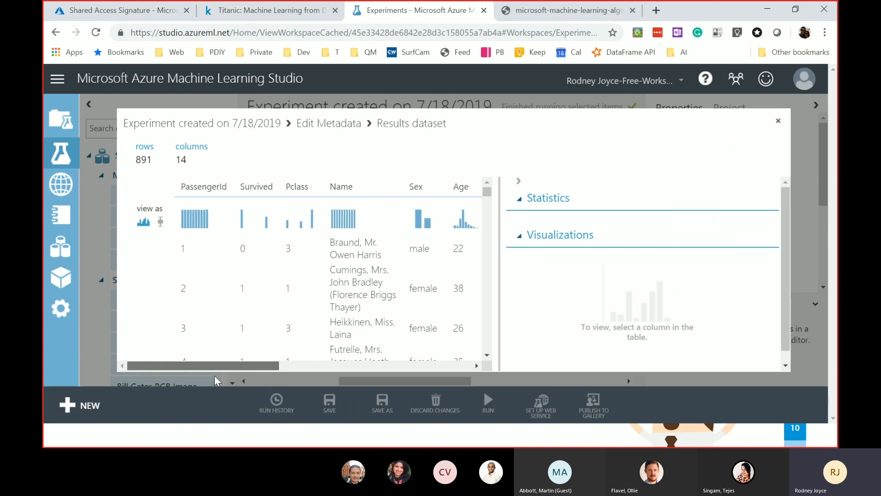
pyautogui.click(264, 185)
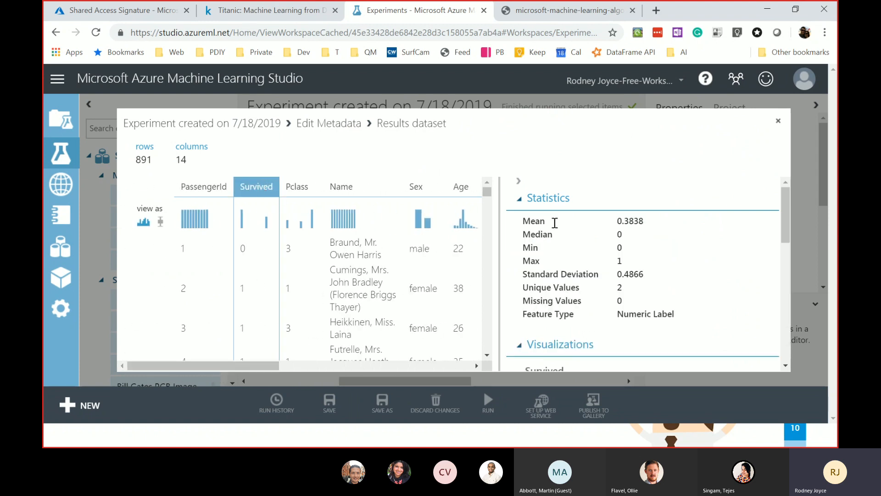
pyautogui.moveTo(676, 315); pyautogui.dragTo(615, 322)
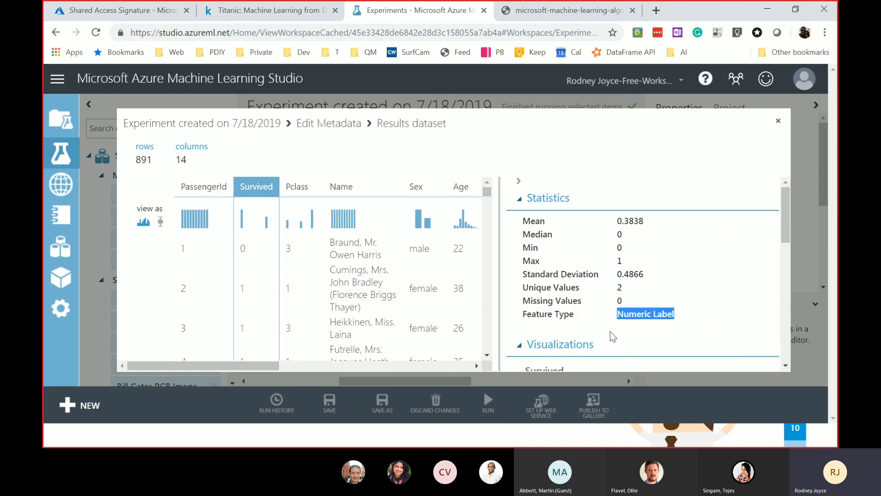
pyautogui.doubleClick(661, 315)
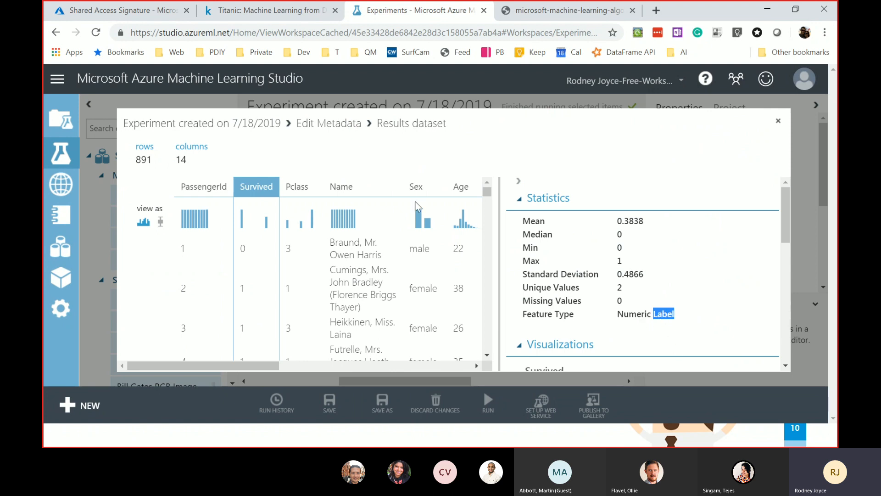
pyautogui.click(779, 121)
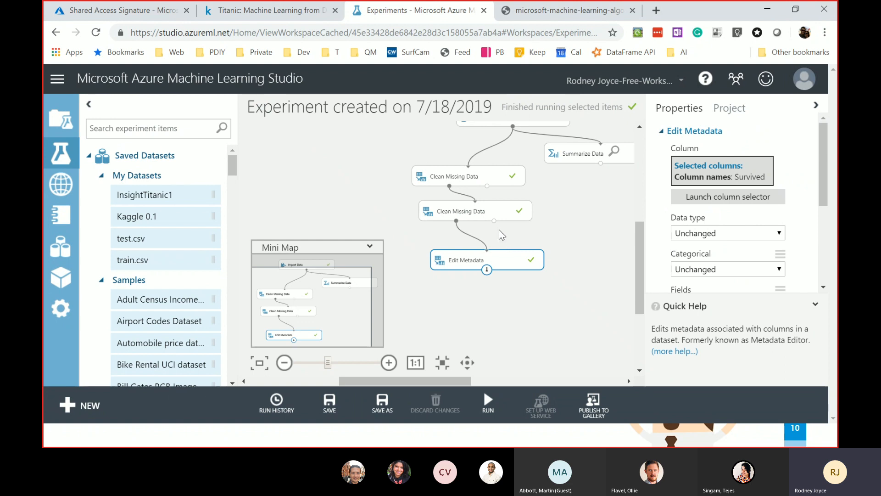
# - Add a second Edit Metadata module fed by the first Edit Metadata's output
pyautogui.moveTo(517, 249); pyautogui.dragTo(505, 235)
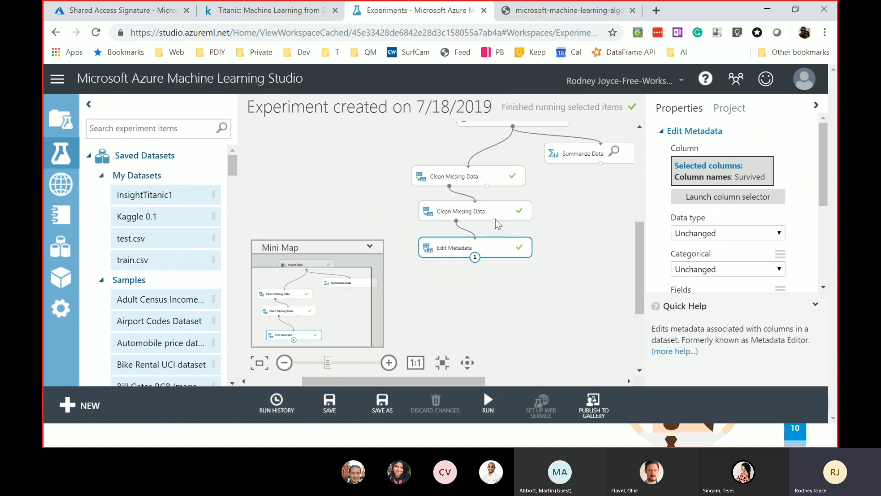
pyautogui.click(165, 129)
pyautogui.write('edit')
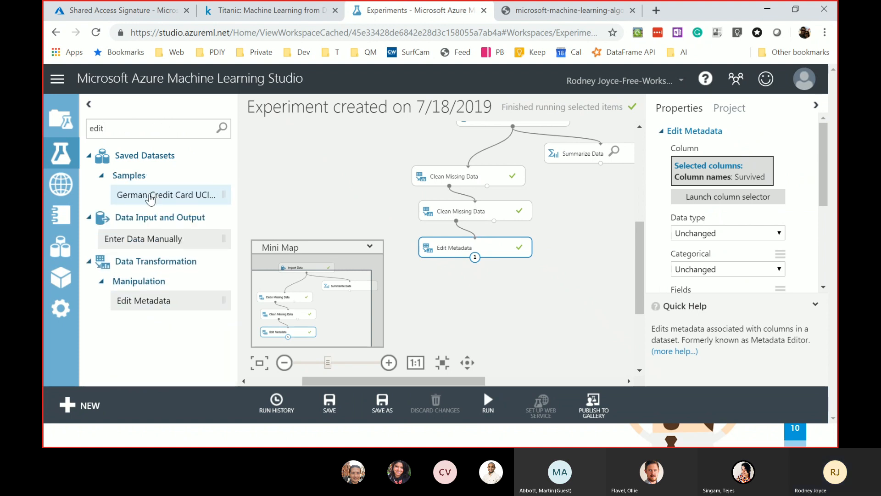
pyautogui.moveTo(408, 314); pyautogui.dragTo(476, 297)
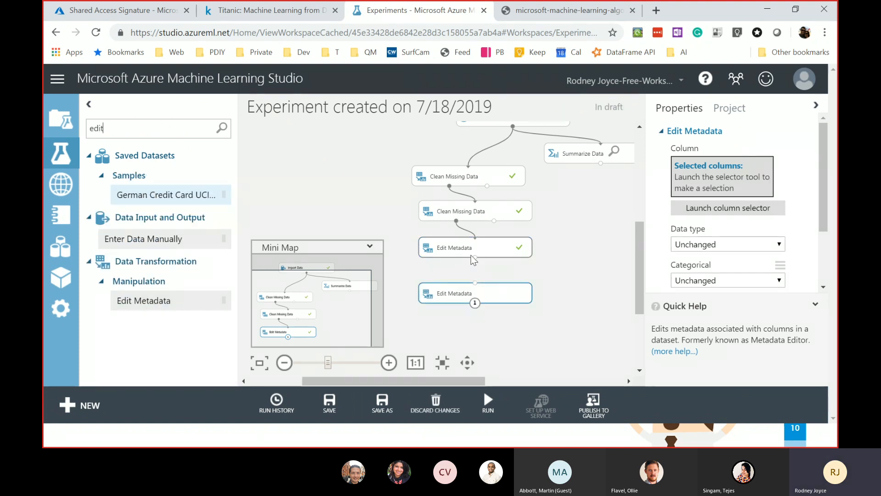
pyautogui.moveTo(476, 257); pyautogui.dragTo(474, 289)
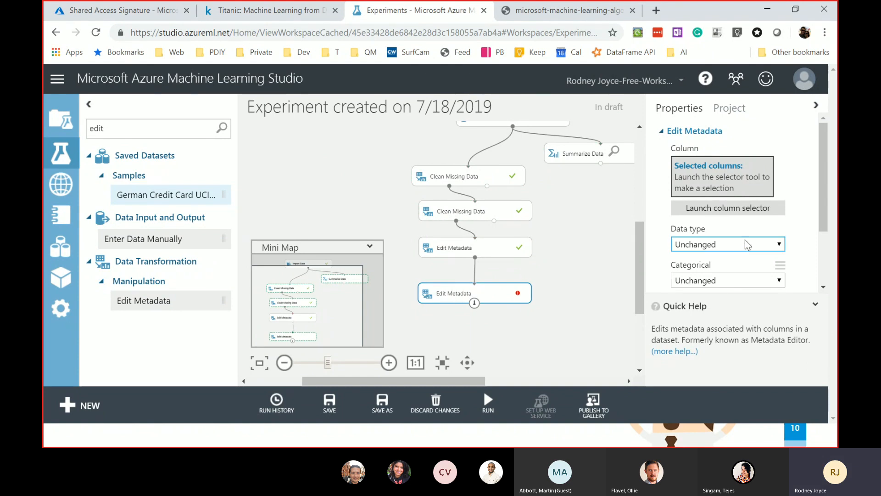
pyautogui.scroll(-2, 735, 228)
pyautogui.scroll(3, 735, 225)
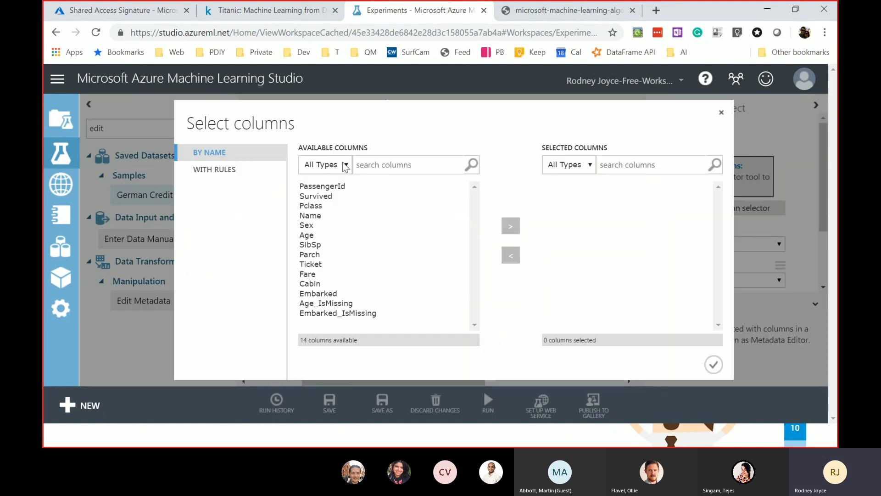
# - Filter the column selector to string columns and add Sex to the selection
pyautogui.click(347, 166)
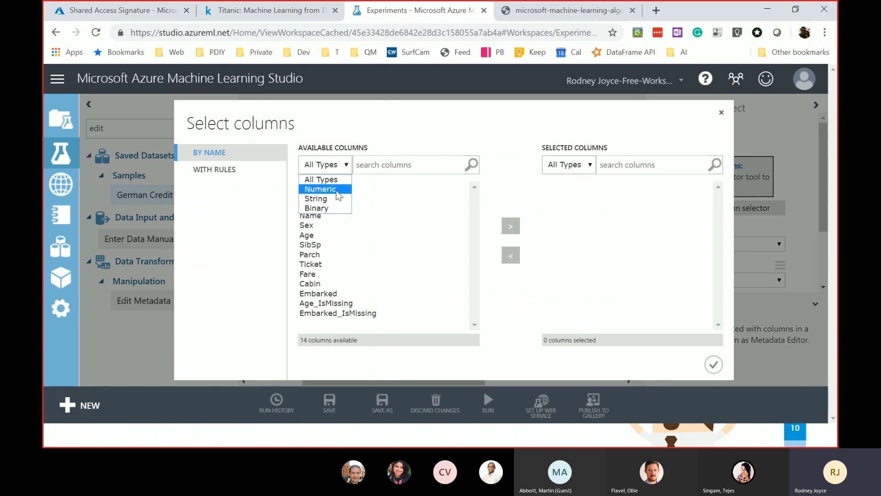
pyautogui.click(338, 199)
pyautogui.click(338, 172)
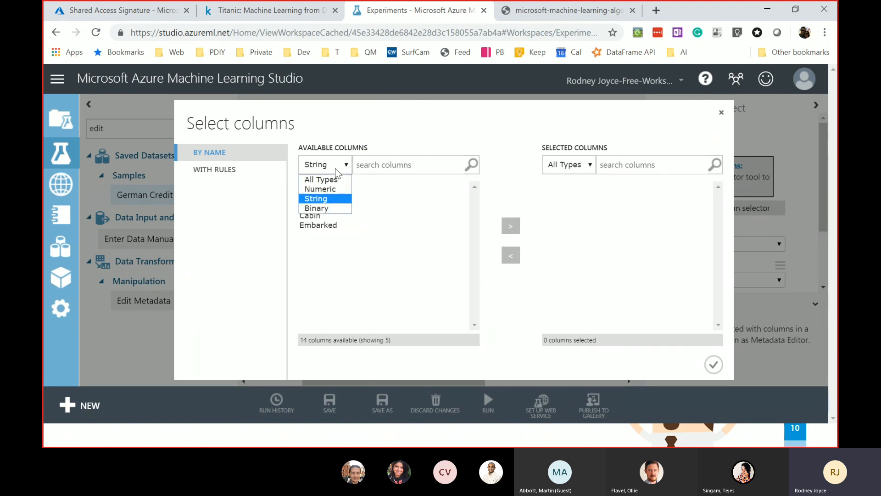
pyautogui.click(334, 208)
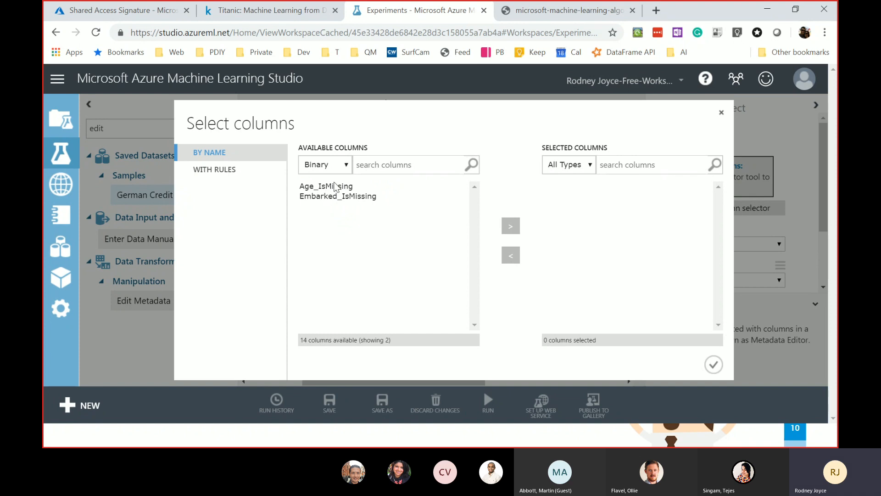
pyautogui.click(336, 173)
pyautogui.click(329, 198)
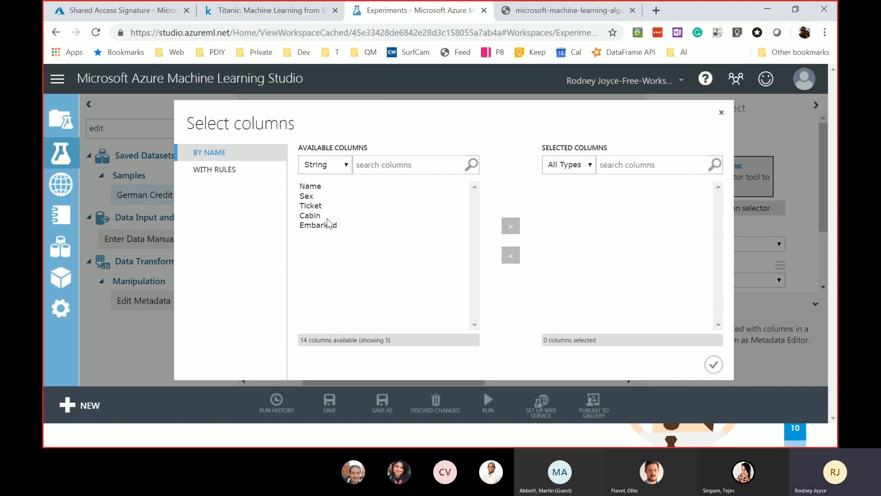
pyautogui.click(308, 197)
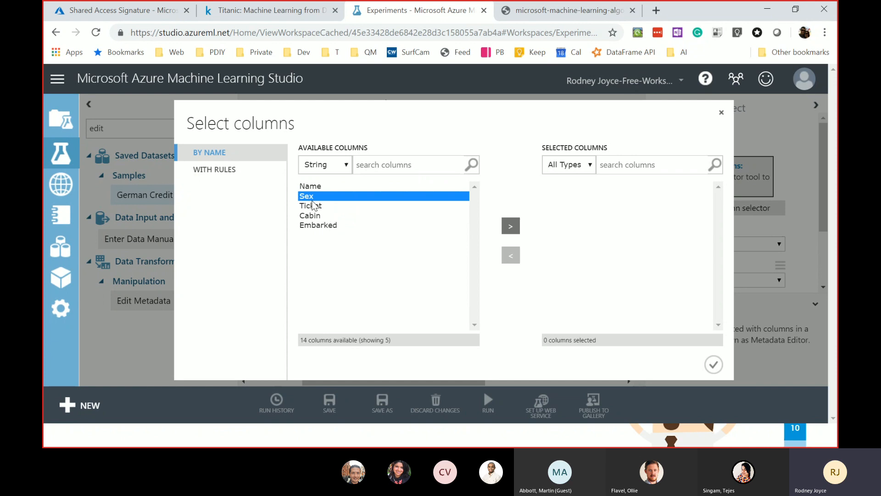
pyautogui.click(510, 226)
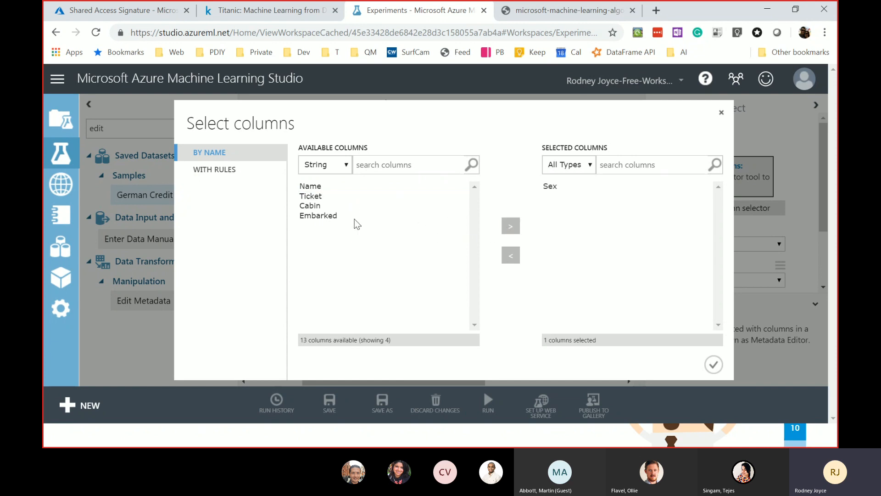
# - Add Embarked as well and confirm Sex and Embarked as the chosen columns
pyautogui.click(306, 187)
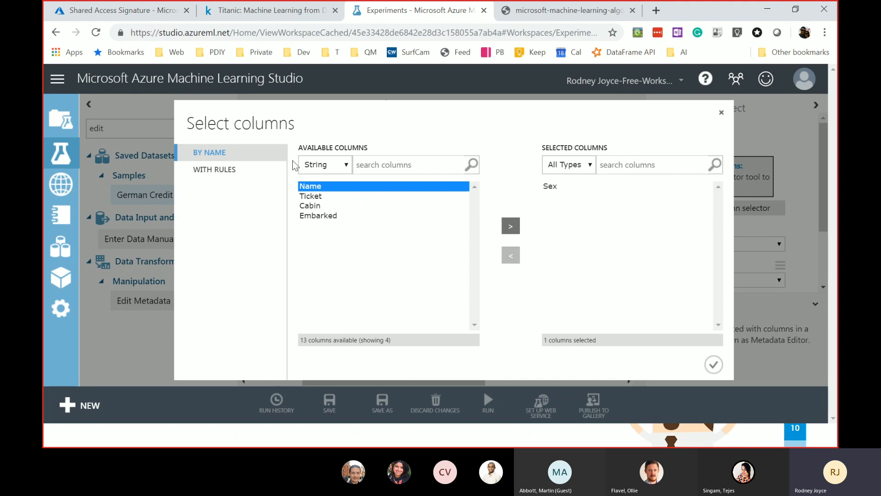
pyautogui.click(328, 197)
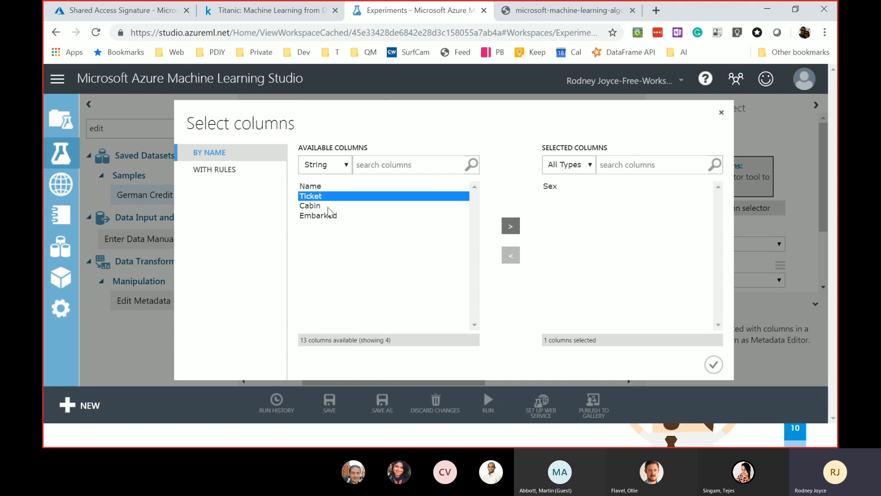
pyautogui.click(325, 208)
pyautogui.click(331, 218)
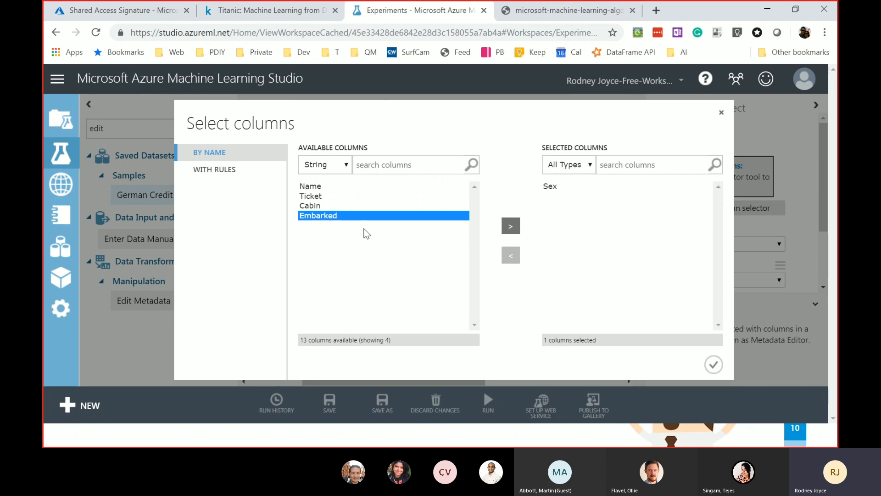
pyautogui.click(511, 225)
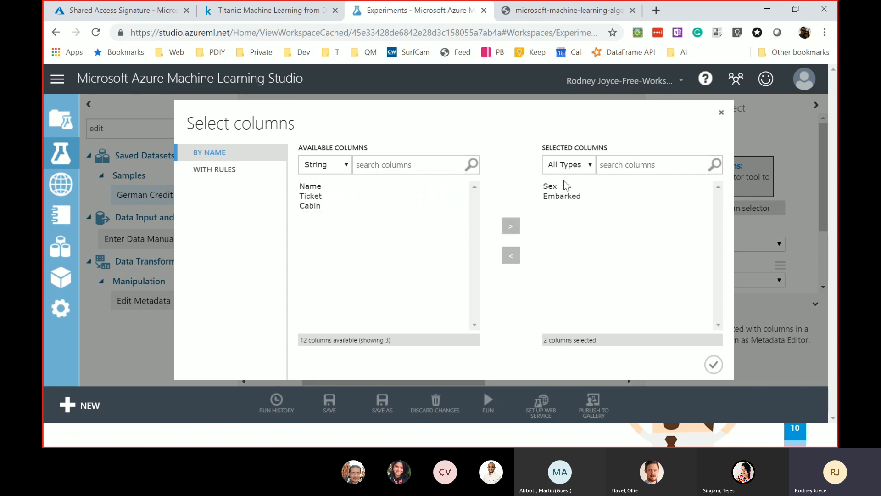
pyautogui.click(714, 365)
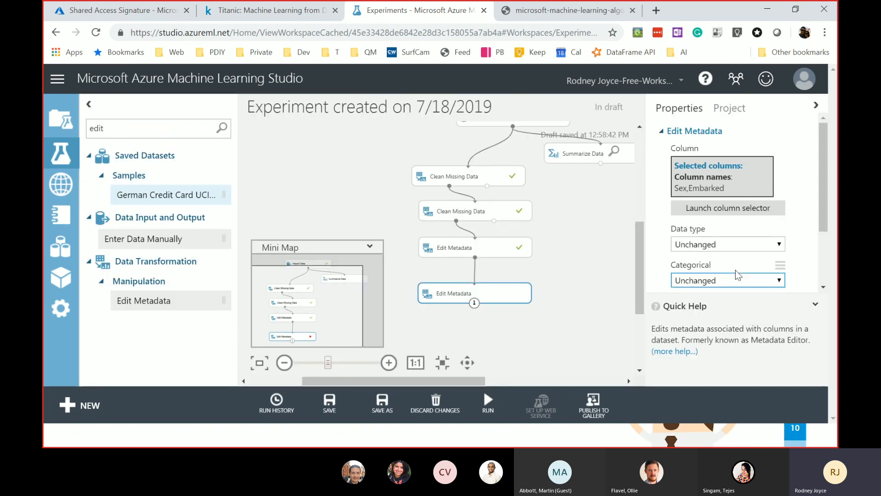
# - Set the Categorical option to Make categorical
pyautogui.scroll(-2, 753, 221)
pyautogui.scroll(-1, 755, 207)
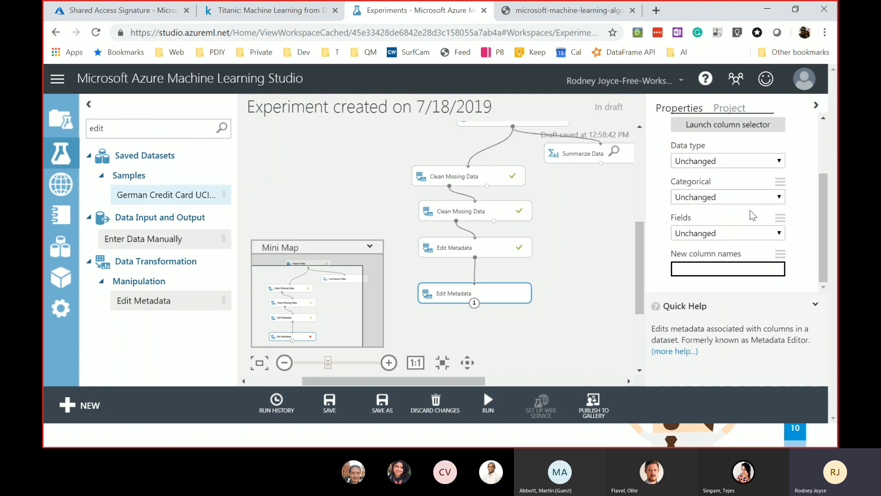
pyautogui.click(743, 197)
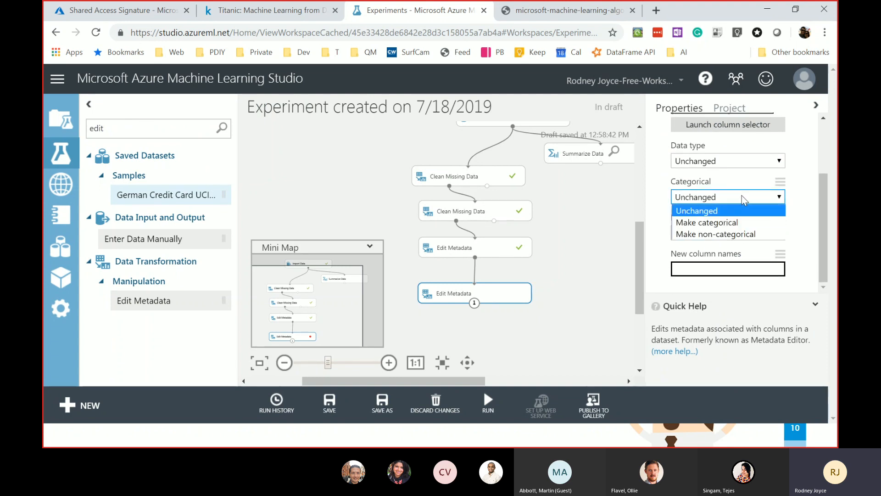
pyautogui.click(723, 225)
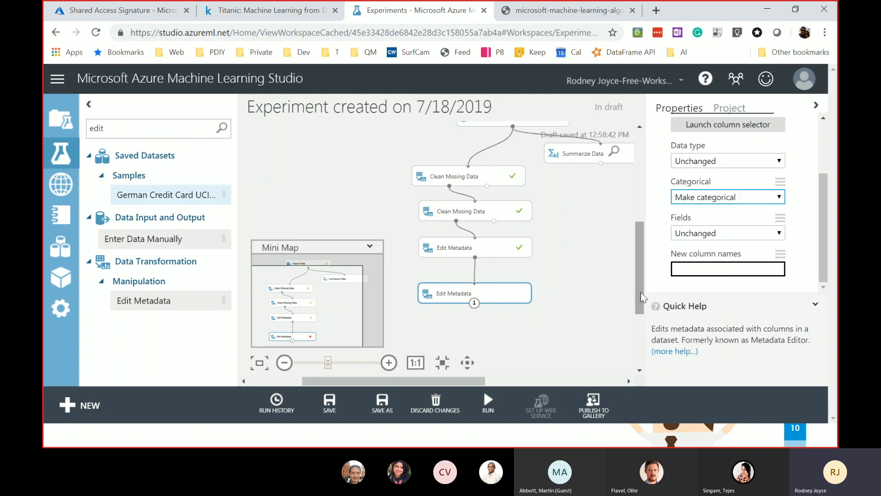
# - Run the new Edit Metadata step with Run selected
pyautogui.scroll(-2, 550, 285)
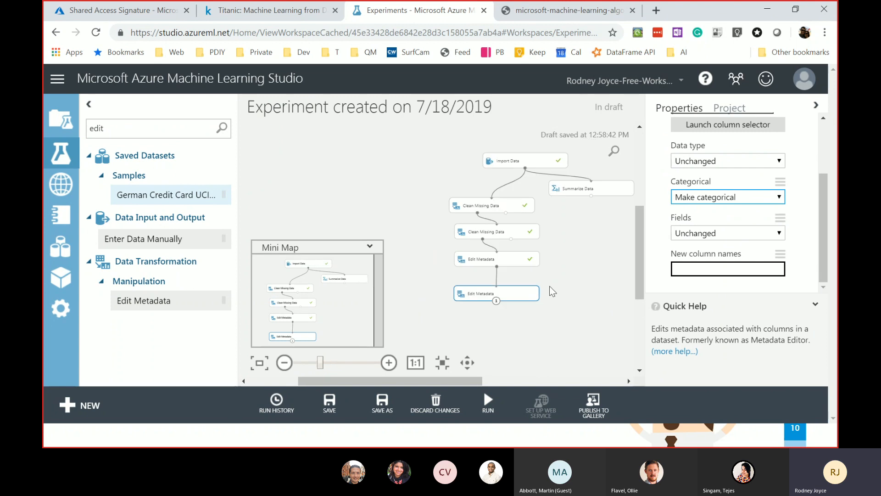
pyautogui.rightClick(517, 293)
pyautogui.click(570, 383)
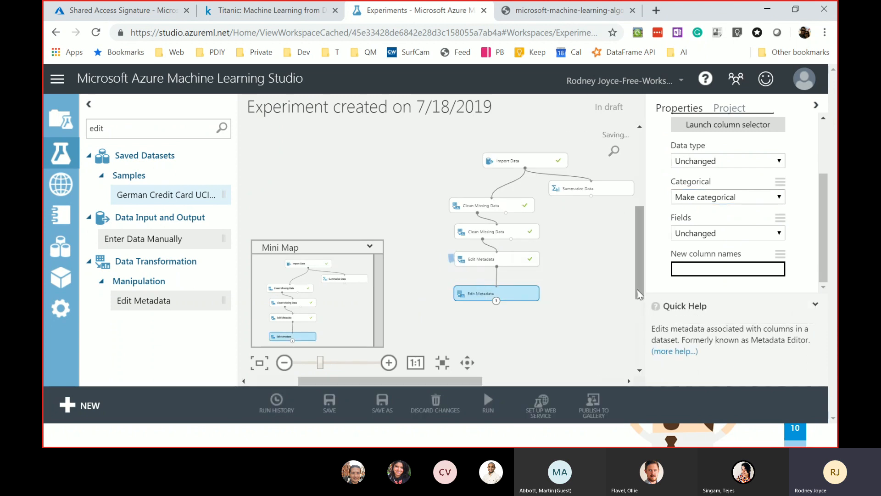
pyautogui.moveTo(640, 288); pyautogui.dragTo(643, 315)
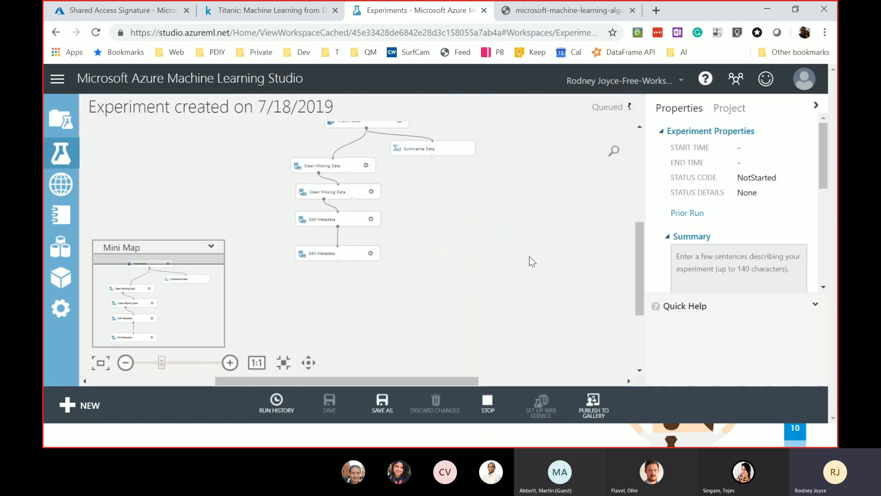
# - Visualize the second Edit Metadata's 891×14 output and confirm Sex is a Categorical Feature
pyautogui.rightClick(356, 254)
pyautogui.click(351, 288)
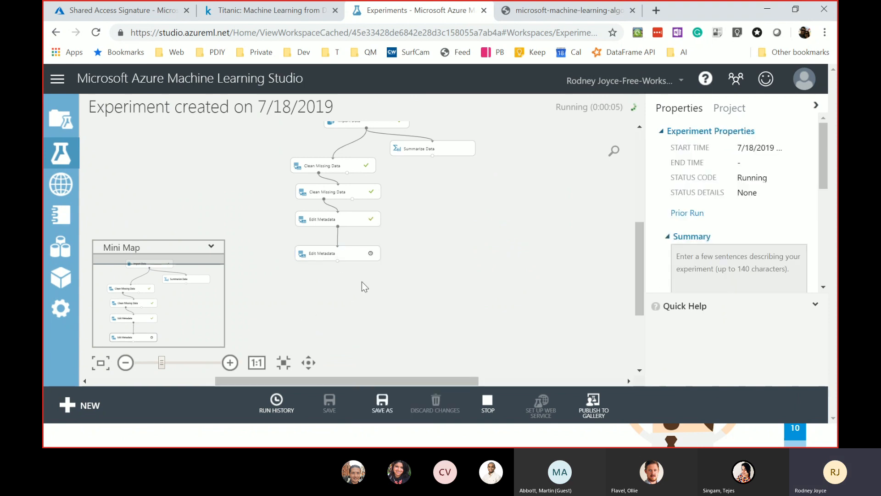
pyautogui.click(503, 252)
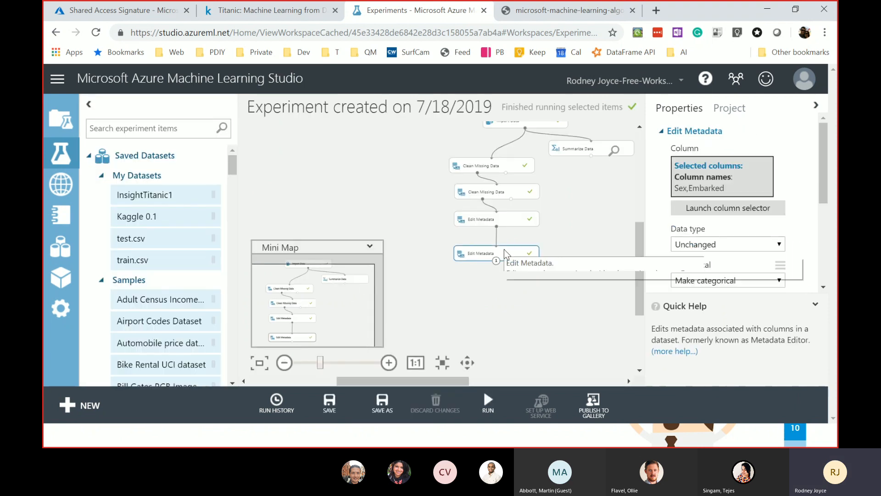
pyautogui.rightClick(504, 250)
pyautogui.moveTo(581, 310)
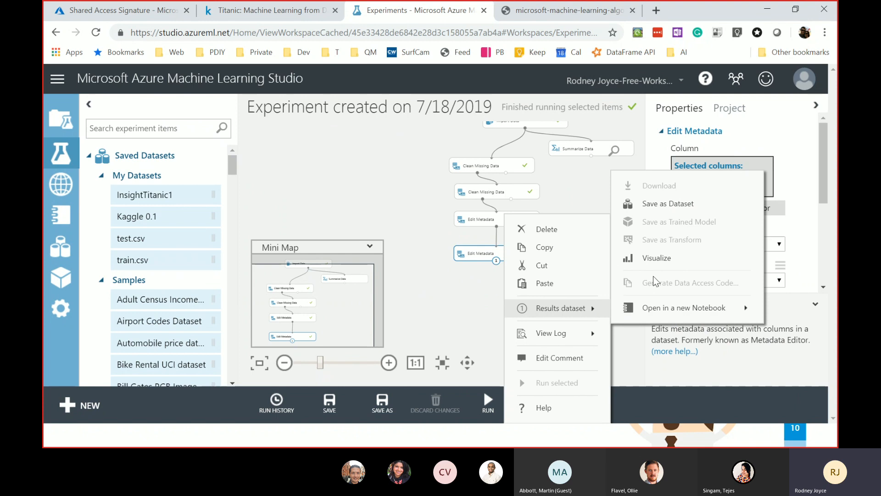
pyautogui.click(654, 258)
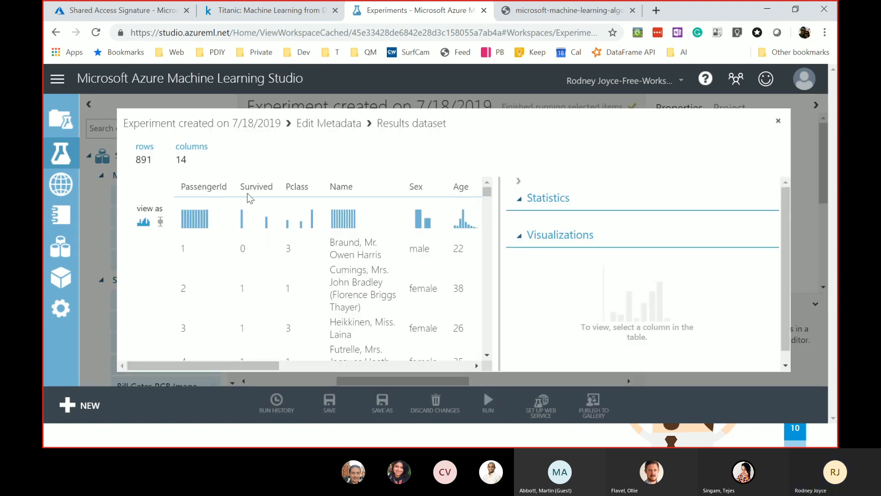
pyautogui.moveTo(277, 365); pyautogui.dragTo(334, 367)
pyautogui.click(283, 185)
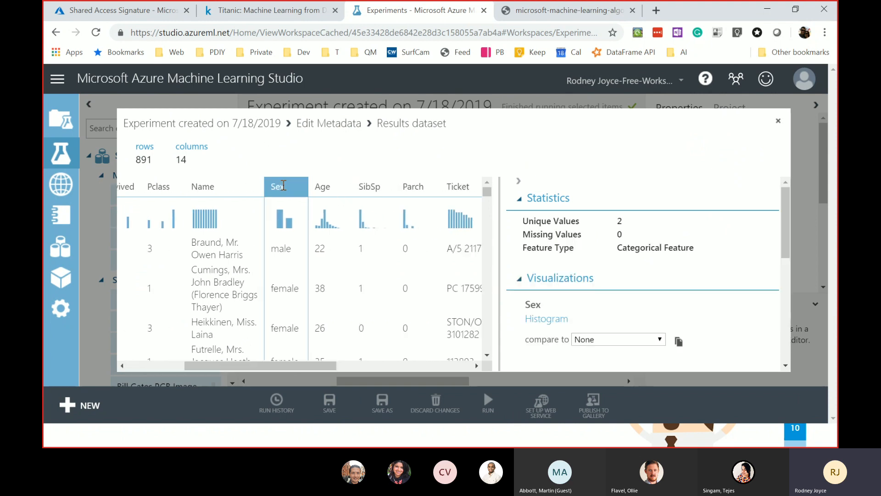
pyautogui.doubleClick(641, 249)
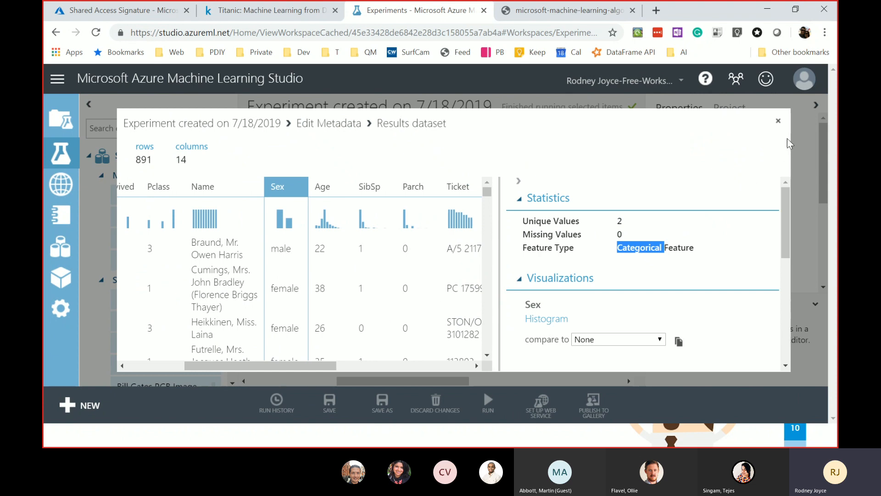
pyautogui.click(780, 123)
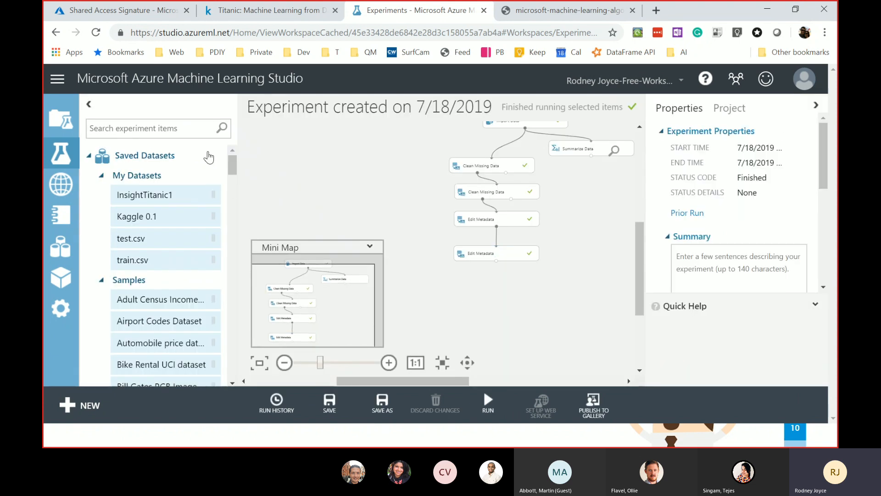
# - Add a Select Columns in Dataset module fed by the second Edit Metadata
pyautogui.click(178, 123)
pyautogui.write('select')
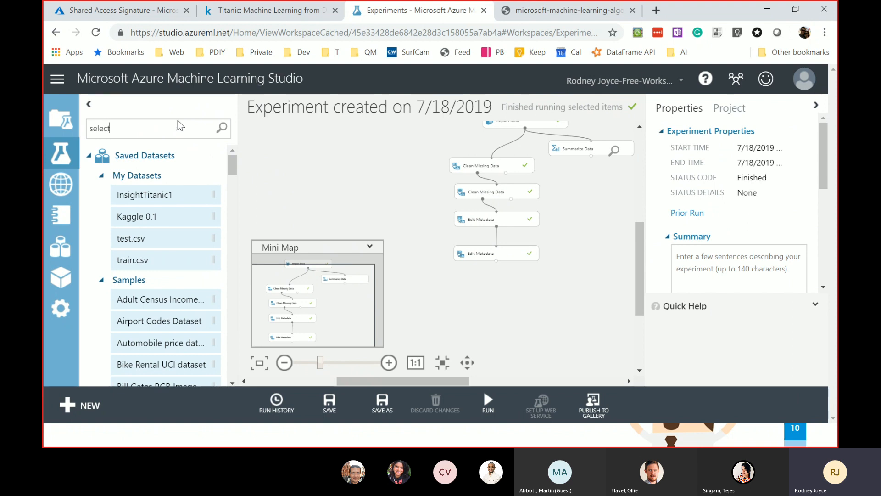
pyautogui.scroll(-1, 135, 277)
pyautogui.moveTo(148, 237); pyautogui.dragTo(509, 305)
pyautogui.moveTo(497, 261); pyautogui.dragTo(490, 300)
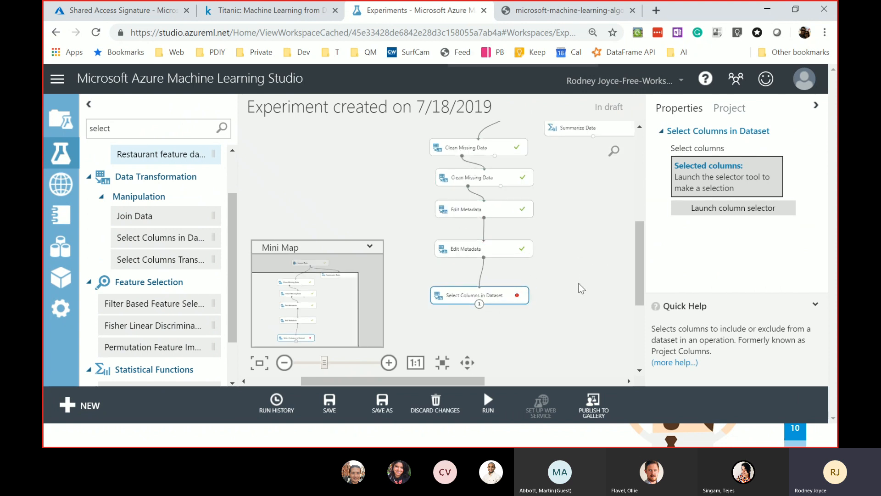
pyautogui.hotkey('ctrl', '+')
pyautogui.hotkey('ctrl', '+')
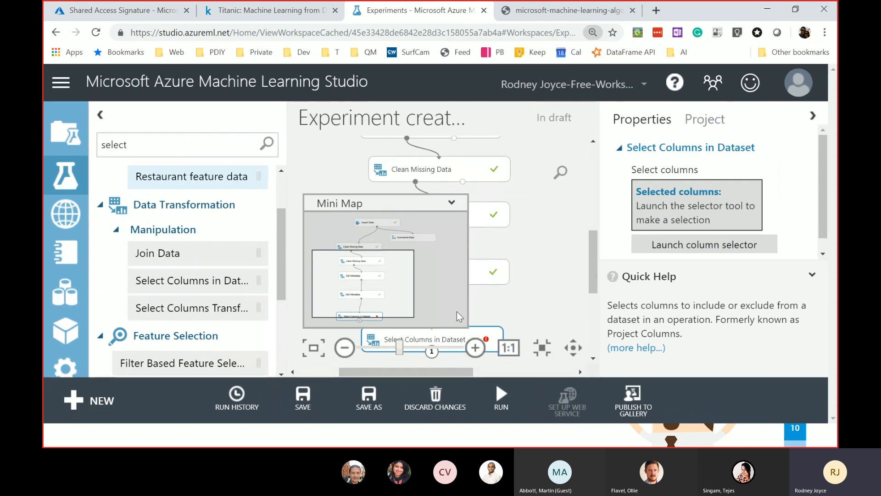
pyautogui.hotkey('ctrl', '-')
pyautogui.hotkey('ctrl', '-')
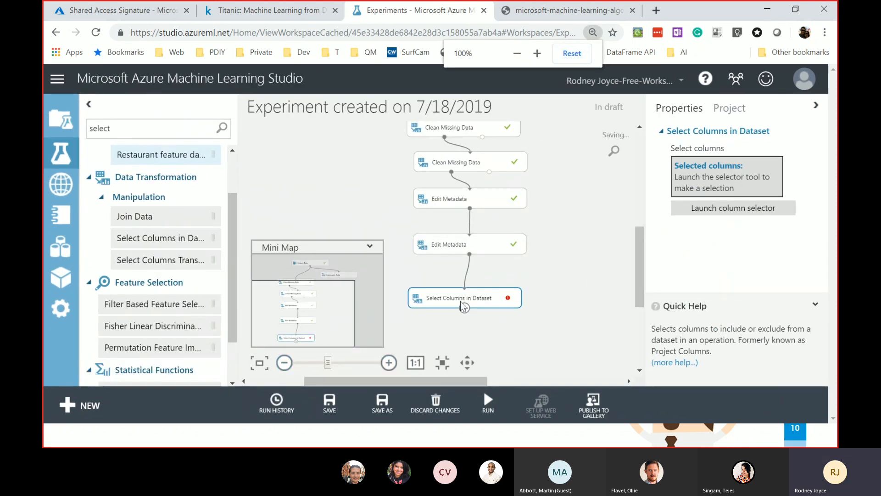
# - In the column selector, add Survived to the kept columns, removing an accidental PassengerId
pyautogui.click(725, 206)
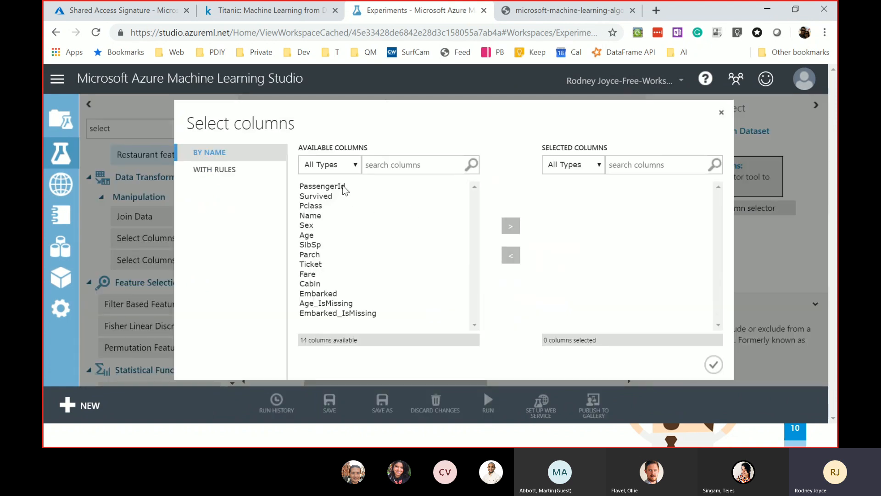
pyautogui.click(344, 187)
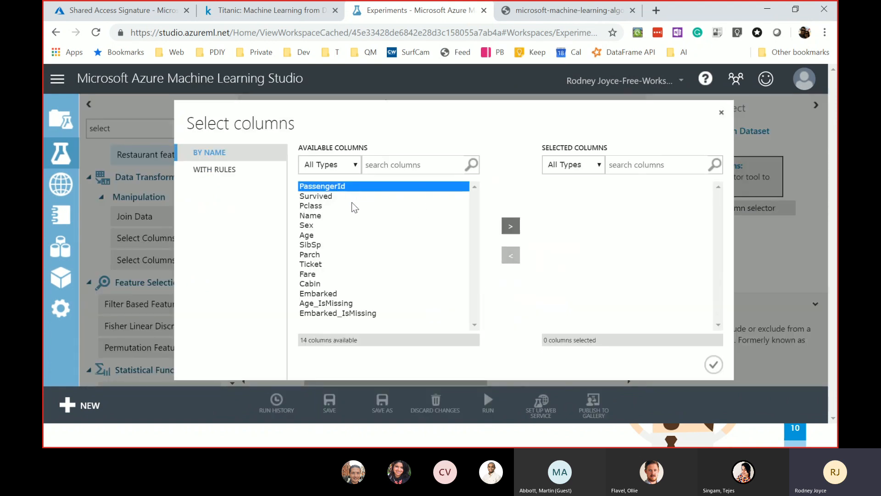
pyautogui.click(352, 206)
pyautogui.click(347, 185)
pyautogui.click(350, 196)
pyautogui.click(352, 186)
pyautogui.click(509, 227)
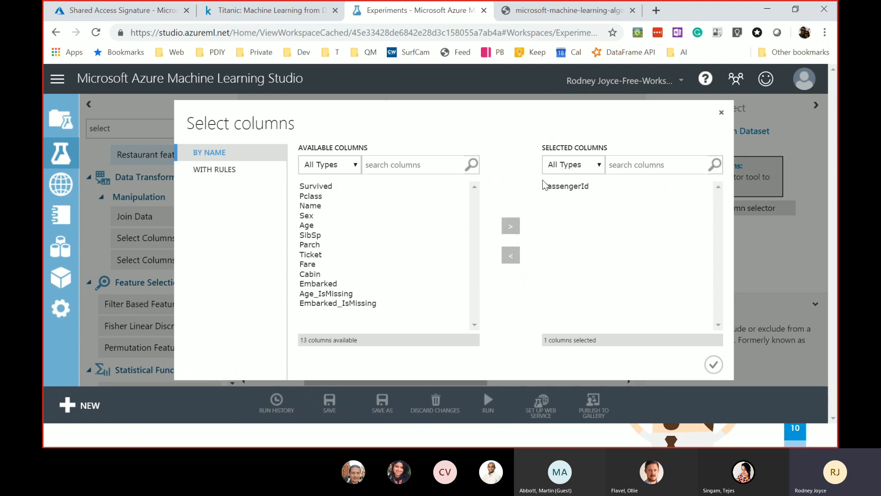
pyautogui.click(545, 185)
pyautogui.click(512, 255)
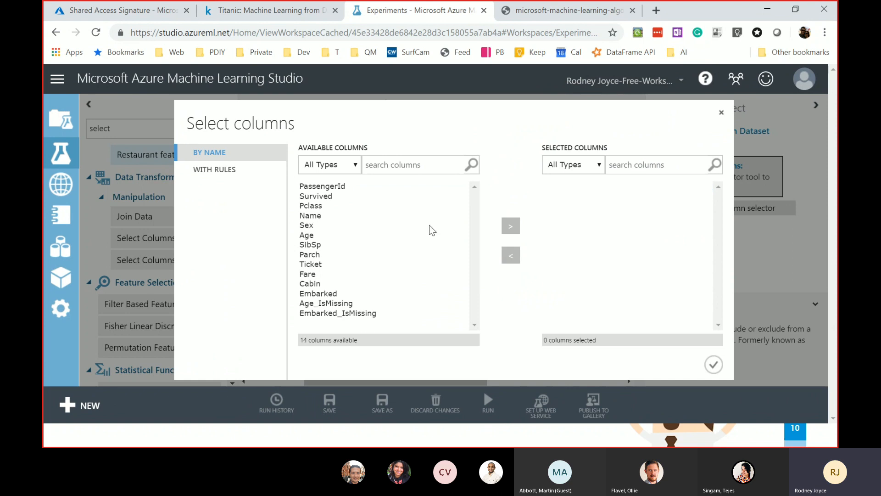
pyautogui.click(322, 197)
pyautogui.click(510, 226)
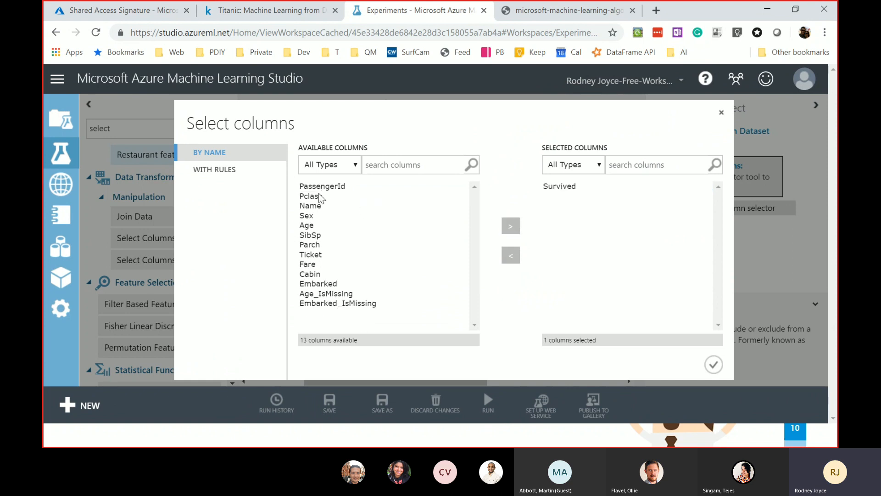
# - Add Pclass, Sex, Age, SibSp, Parch and Embarked, then confirm the seven columns
pyautogui.click(322, 198)
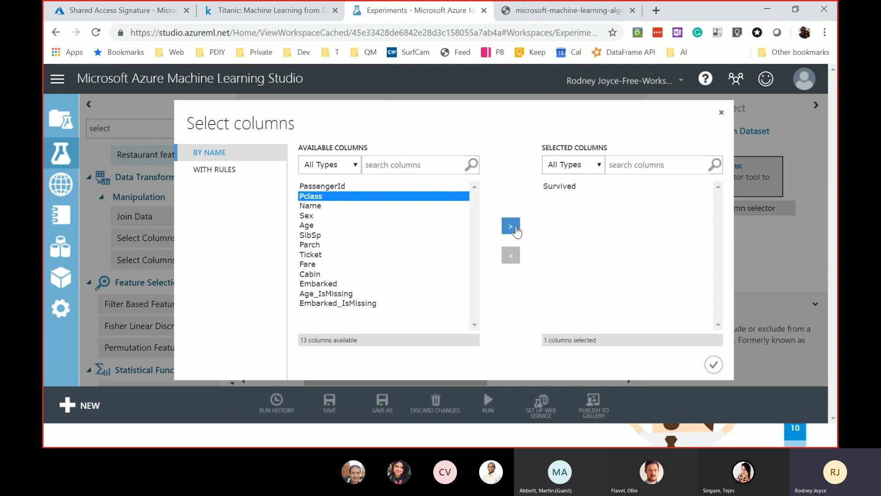
pyautogui.click(511, 225)
pyautogui.click(315, 207)
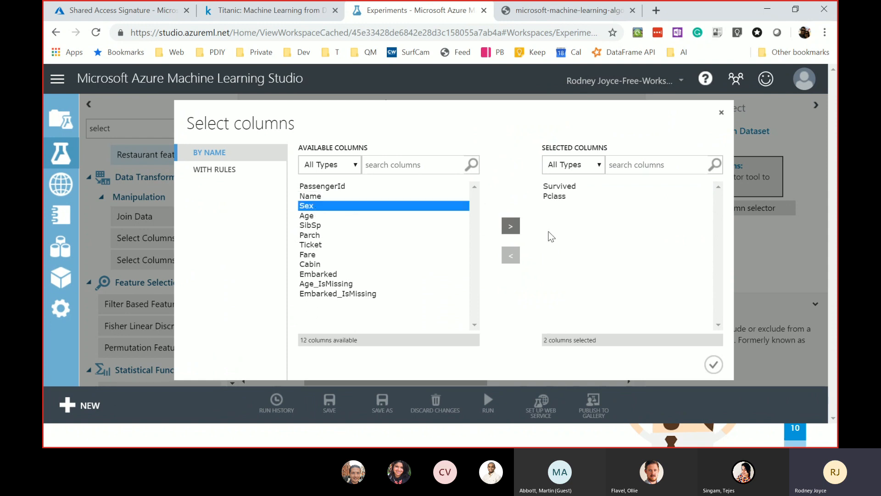
pyautogui.click(510, 225)
pyautogui.click(313, 206)
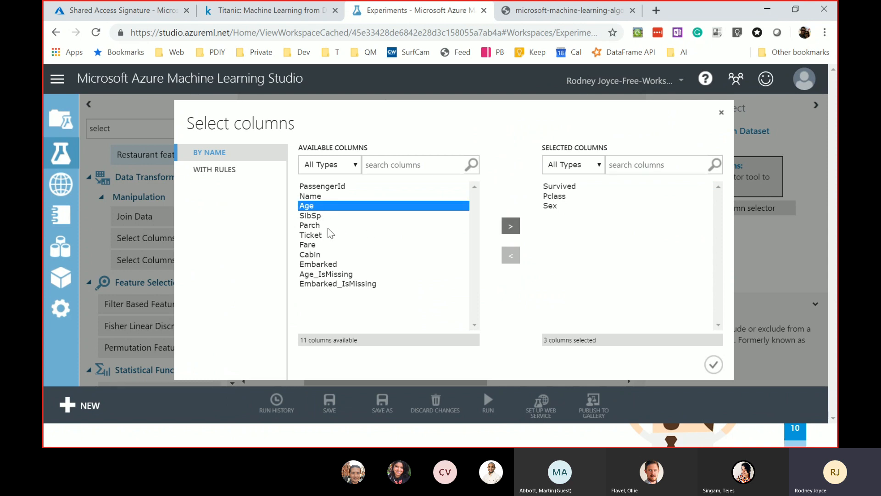
pyautogui.keyDown('shift'); pyautogui.click(325, 226); pyautogui.keyUp('shift')
pyautogui.click(510, 225)
pyautogui.click(313, 216)
pyautogui.click(391, 225)
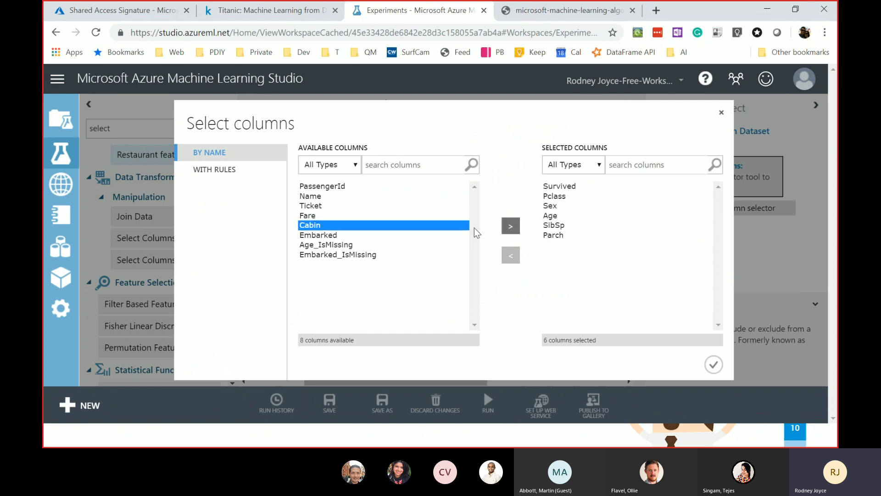
pyautogui.click(346, 236)
pyautogui.click(514, 227)
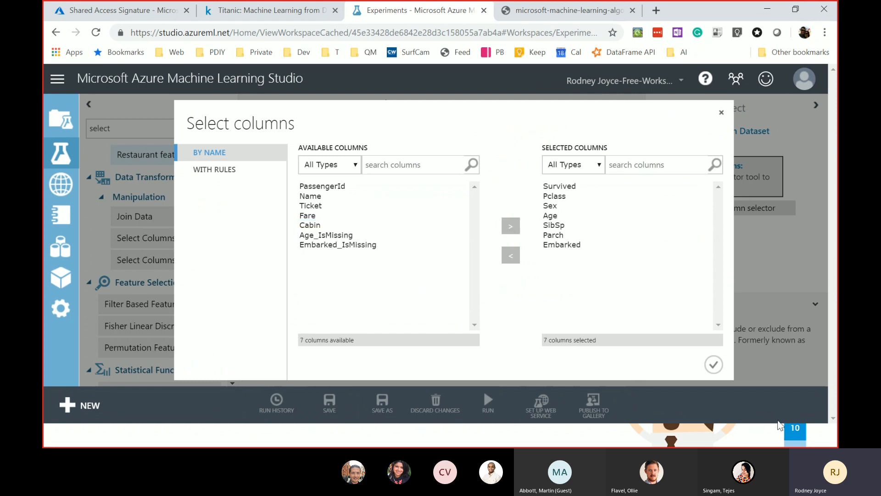
pyautogui.click(714, 364)
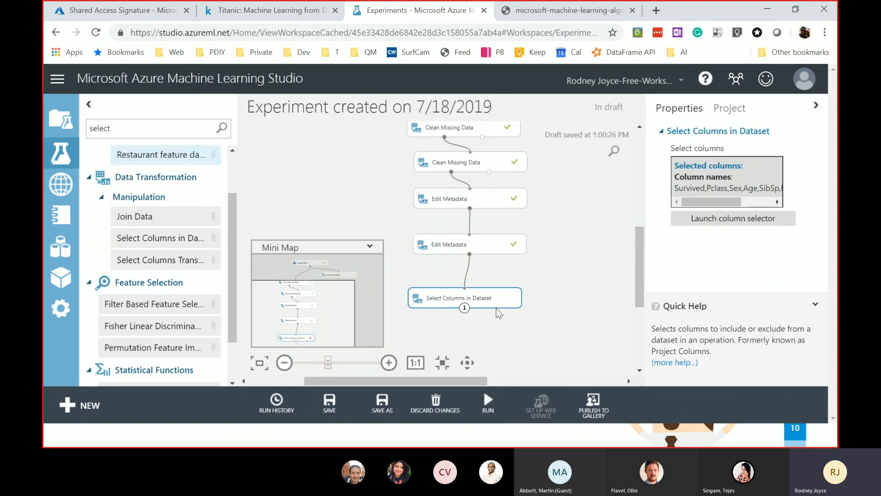
# - Run only the Select Columns in Dataset module
pyautogui.scroll(-1, 535, 301)
pyautogui.moveTo(640, 285); pyautogui.dragTo(640, 308)
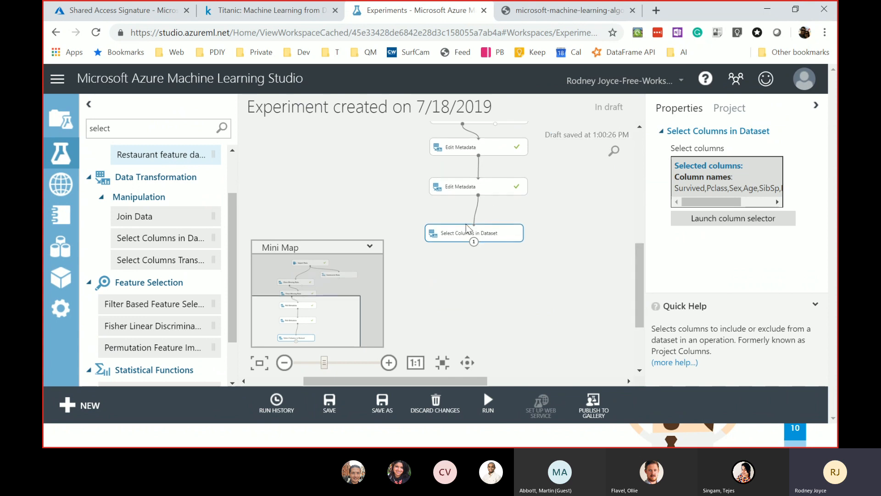
pyautogui.click(489, 255)
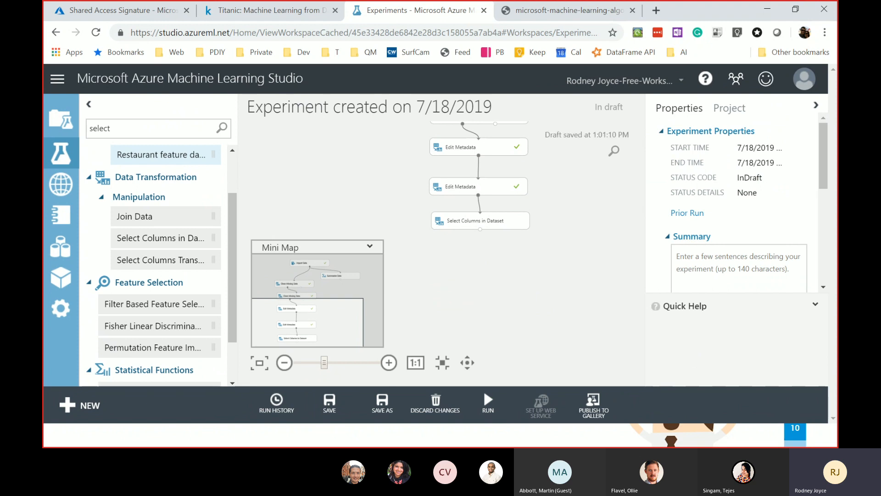
pyautogui.rightClick(488, 215)
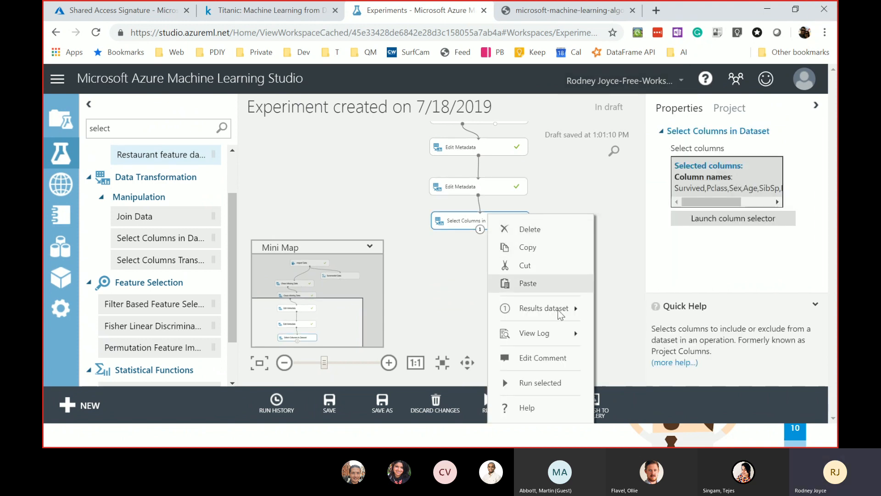
pyautogui.click(556, 384)
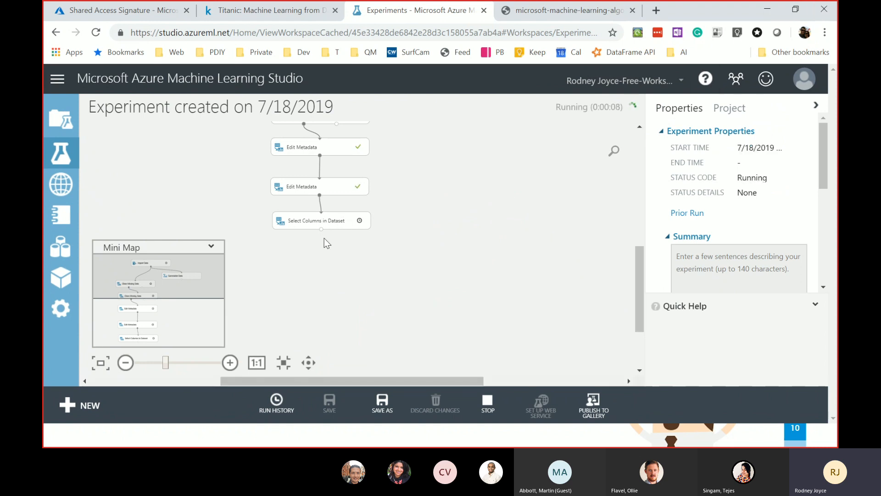
# - Visualize the Select Columns results dataset to confirm 891 rows and 7 columns, then close it
pyautogui.rightClick(482, 220)
pyautogui.rightClick(482, 221)
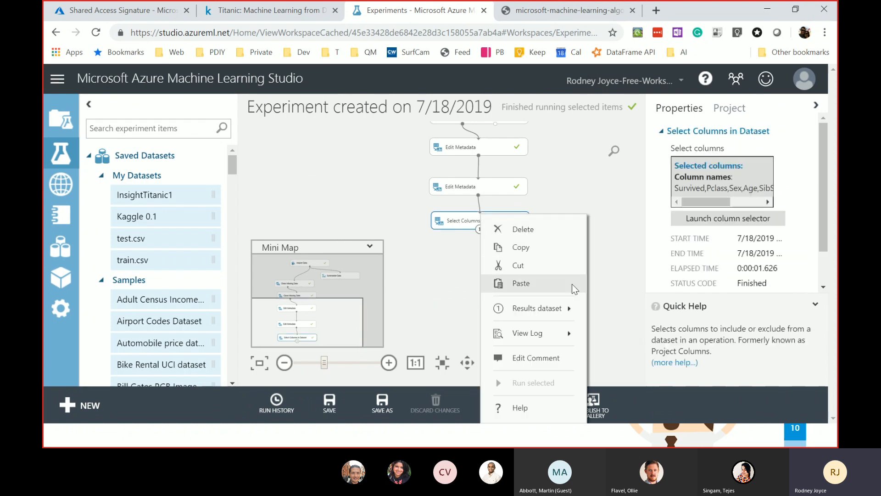
pyautogui.moveTo(564, 308)
pyautogui.click(636, 253)
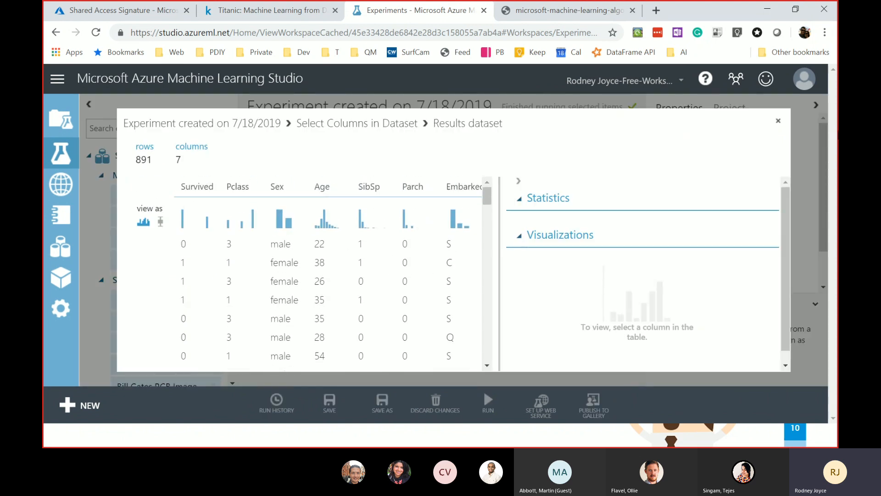
pyautogui.click(779, 122)
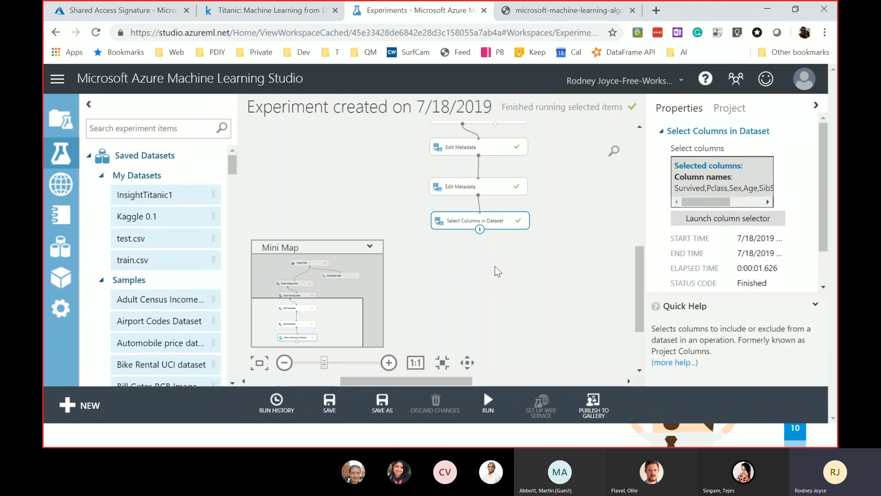
pyautogui.moveTo(638, 266); pyautogui.dragTo(640, 272)
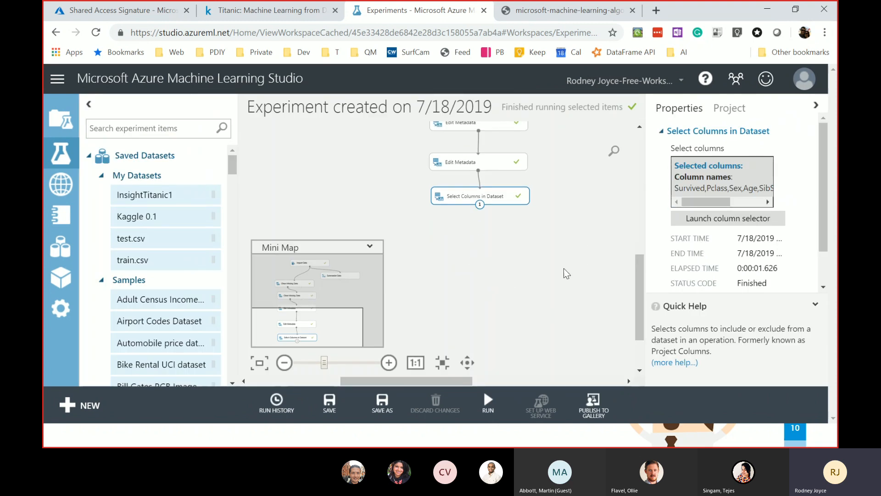
pyautogui.click(124, 130)
# - Add a Split Data module below Select Columns in Dataset with fraction of rows 0.7
pyautogui.write('split')
pyautogui.moveTo(146, 278); pyautogui.dragTo(500, 251)
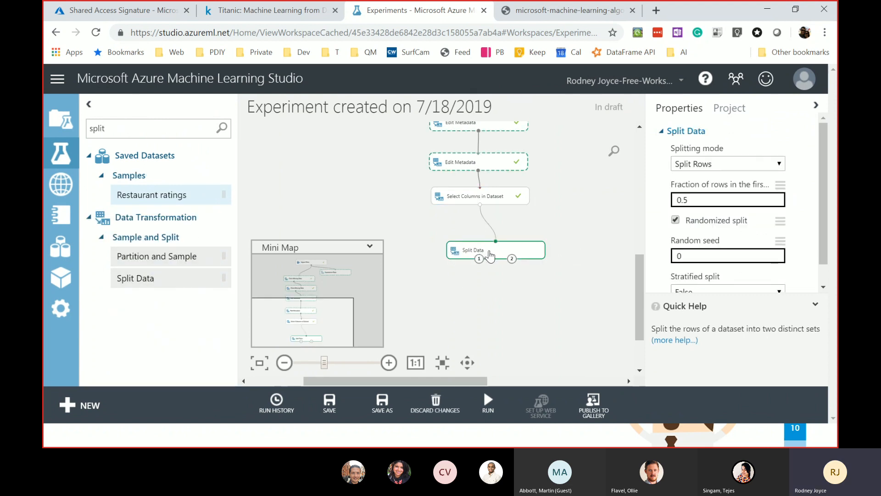
pyautogui.moveTo(712, 198); pyautogui.dragTo(666, 194)
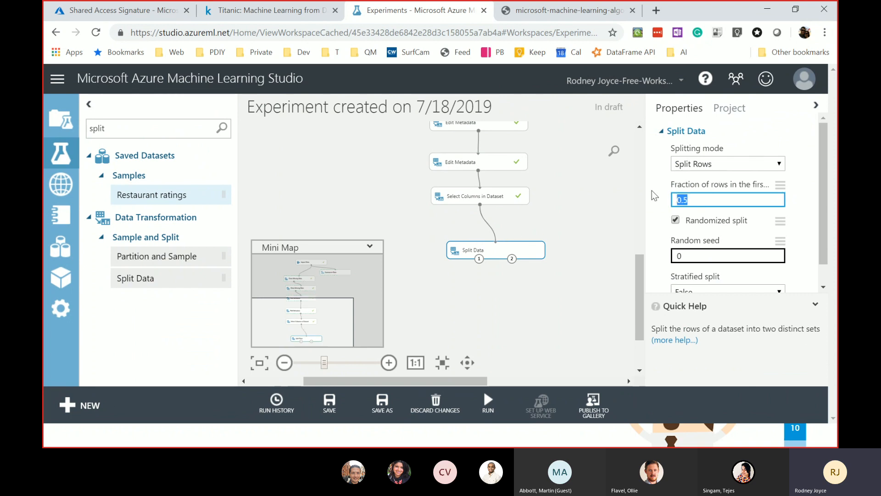
pyautogui.write('0.7')
# - Set the Split Data random seed to 43 and recheck its saved settings
pyautogui.scroll(-1, 693, 229)
pyautogui.click(683, 233)
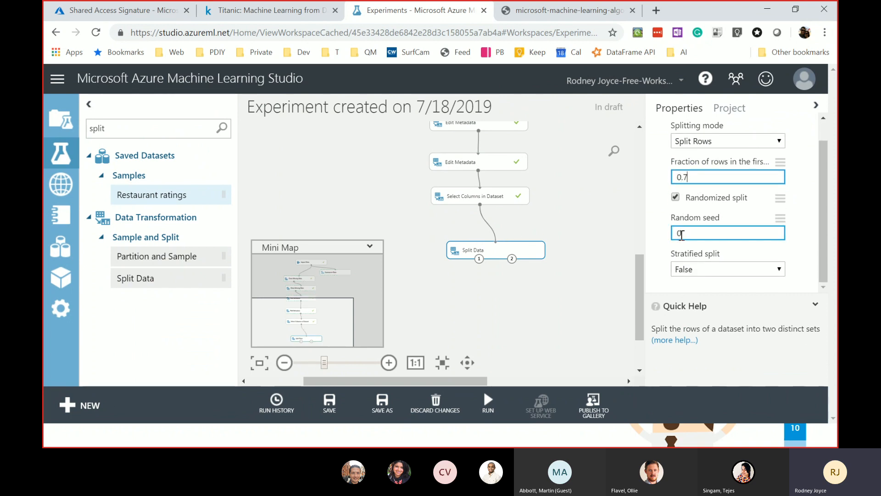
pyautogui.scroll(-1, 561, 234)
pyautogui.click(694, 232)
pyautogui.write('43')
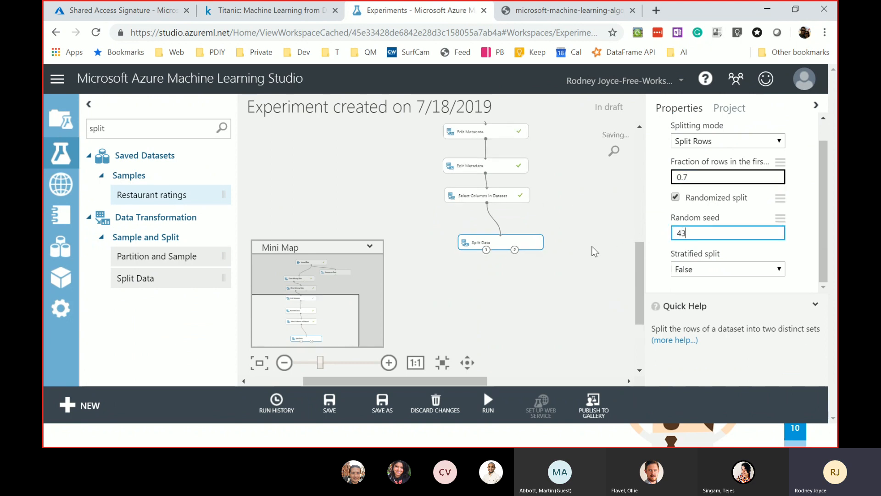
pyautogui.click(528, 282)
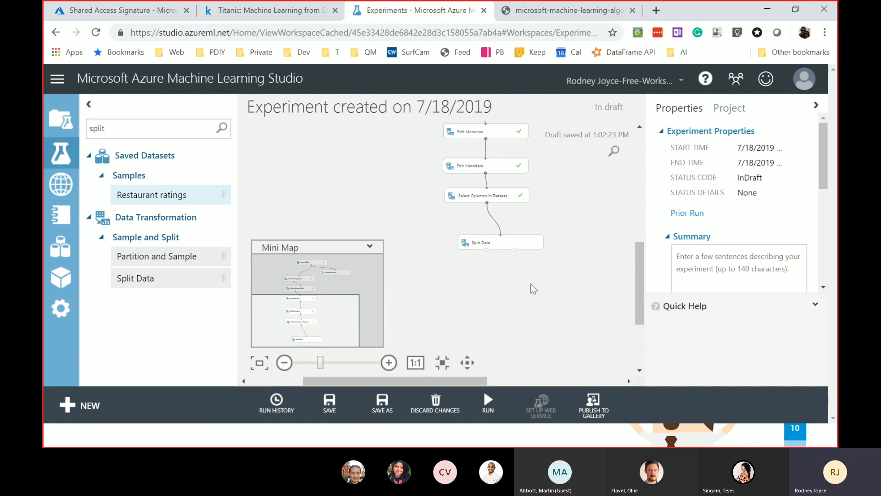
pyautogui.scroll(-1, 531, 283)
pyautogui.click(500, 244)
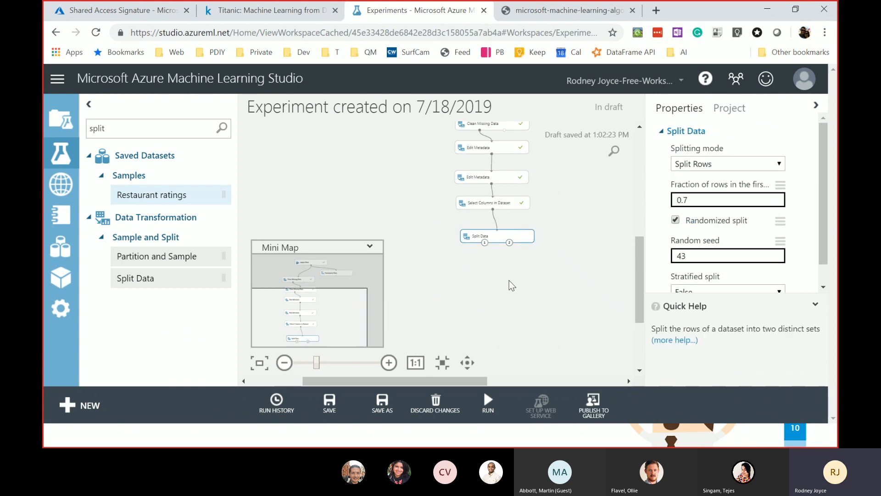
pyautogui.scroll(1, 509, 281)
pyautogui.moveTo(163, 128); pyautogui.dragTo(82, 125)
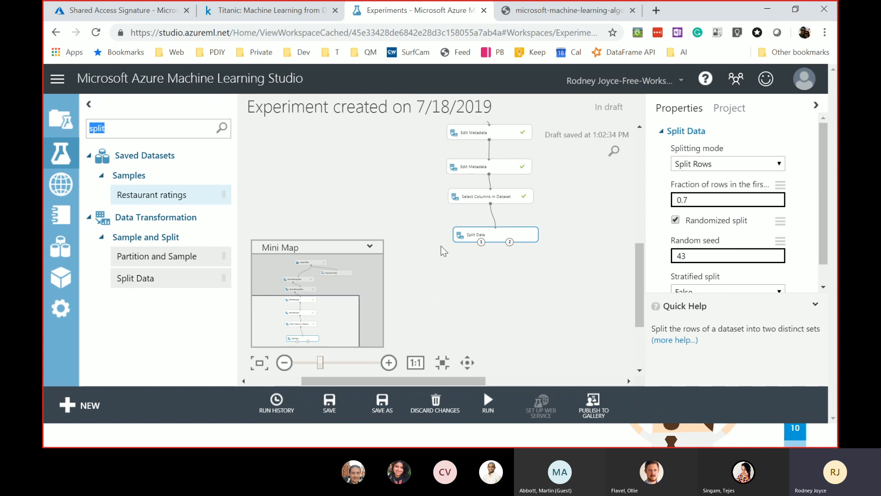
# - Run only the Split Data module (fraction 0.7, seed 43) with Run selected
pyautogui.click(136, 129)
pyautogui.rightClick(475, 235)
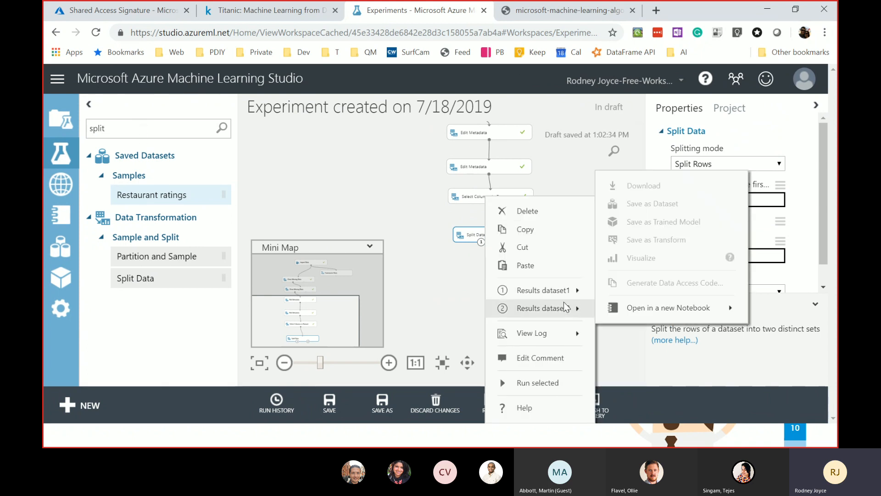
pyautogui.click(540, 381)
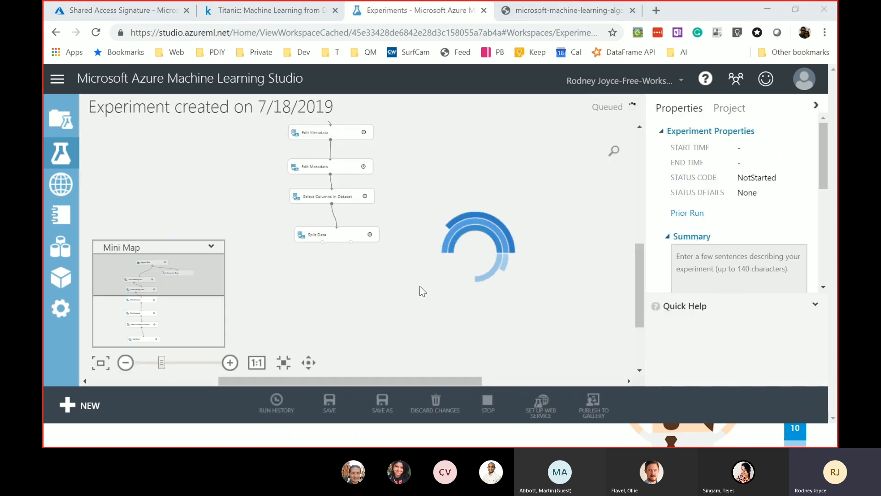
pyautogui.click(547, 16)
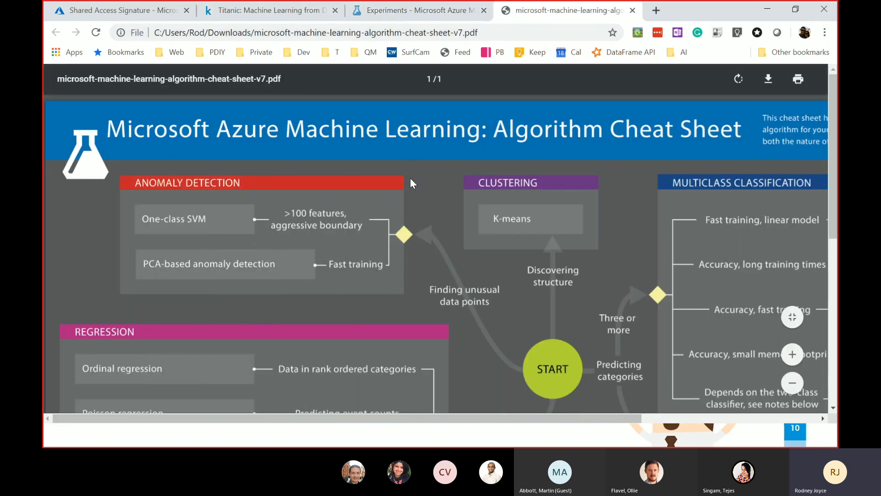
# - Scroll the algorithm cheat sheet to review its two-class classification options such as logistic regression
pyautogui.scroll(-2, 423, 200)
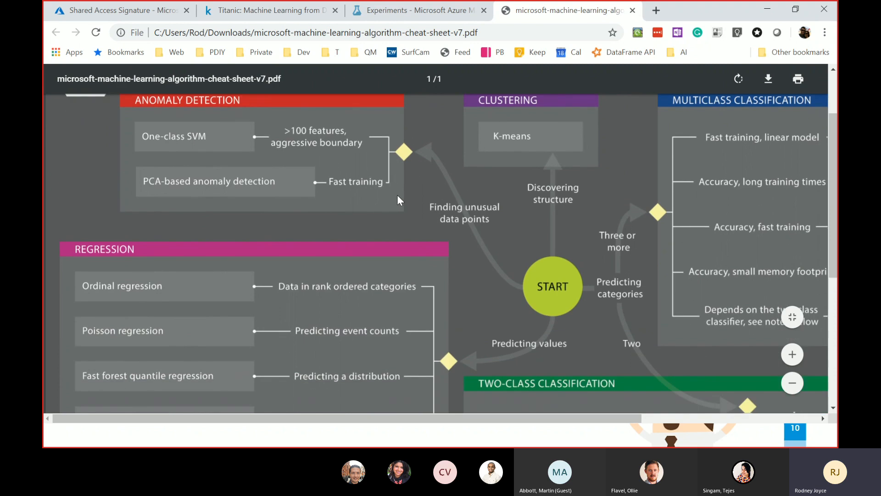
pyautogui.scroll(-1, 395, 194)
pyautogui.scroll(-1, 389, 194)
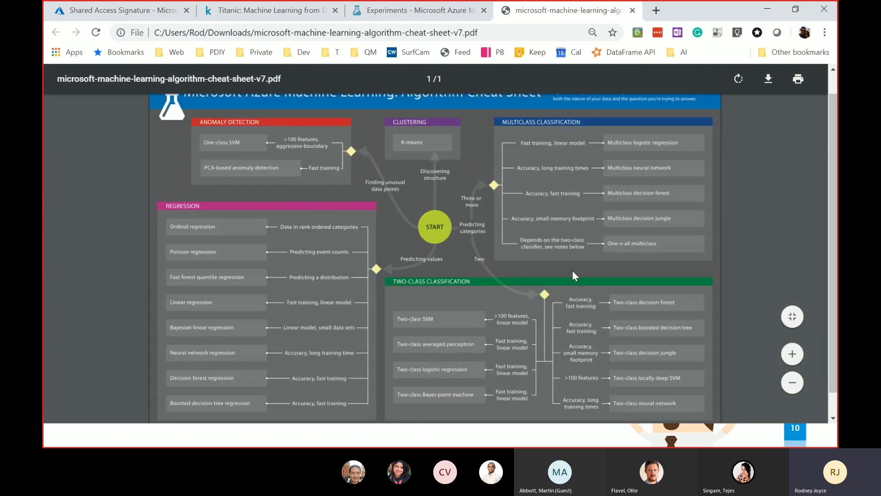
pyautogui.scroll(2, 416, 237)
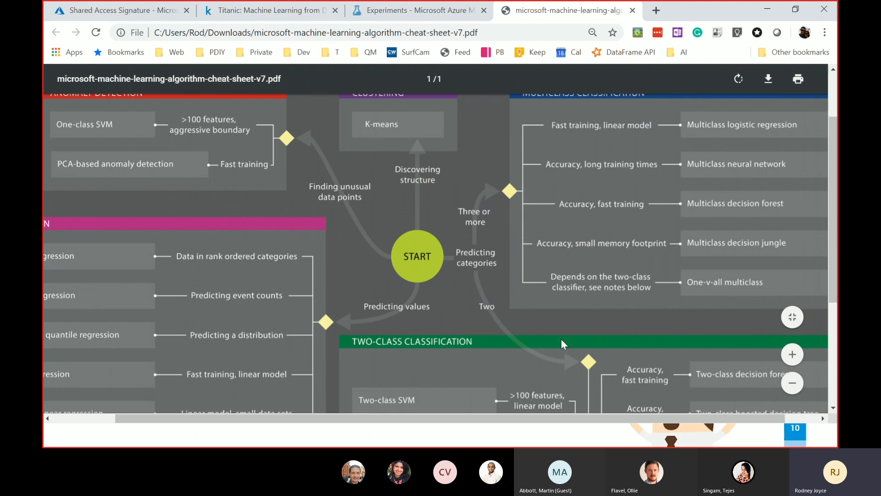
pyautogui.scroll(-3, 533, 334)
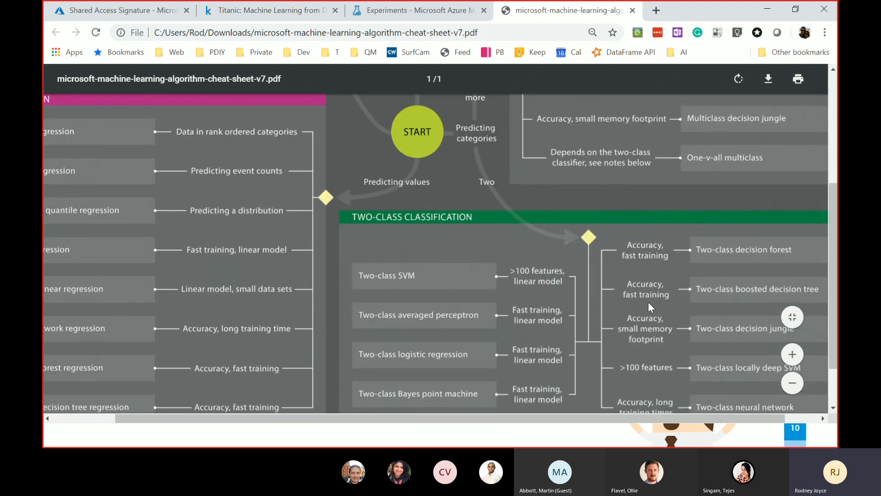
pyautogui.scroll(-2, 648, 305)
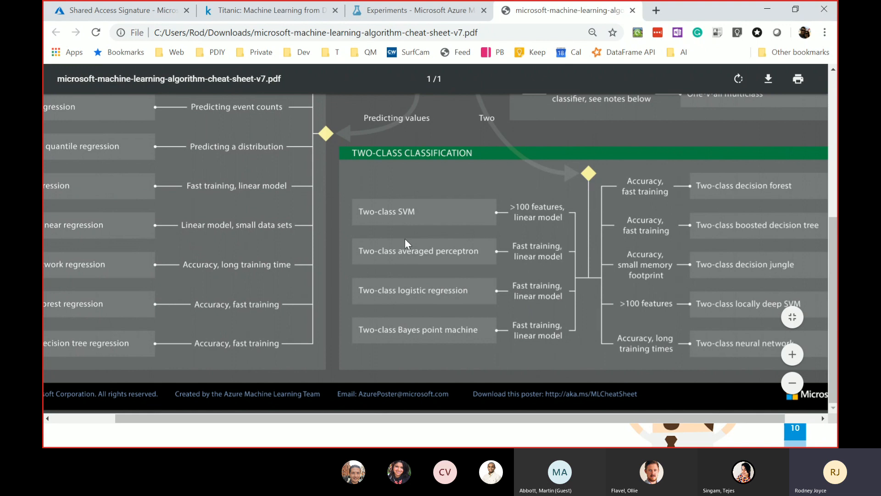
pyautogui.scroll(3, 405, 238)
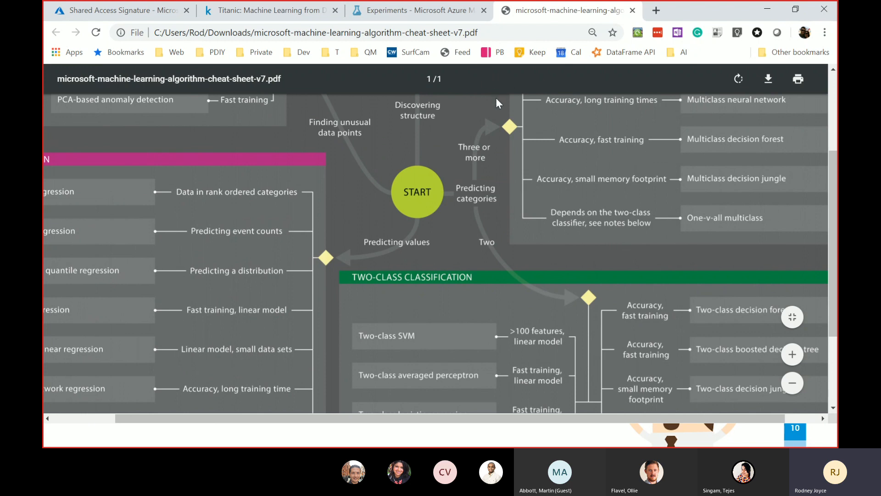
# - Back in the experiment, collapse the Saved Datasets, Data Input and Output, Data Transformation and Feature Selection groups
pyautogui.click(255, 15)
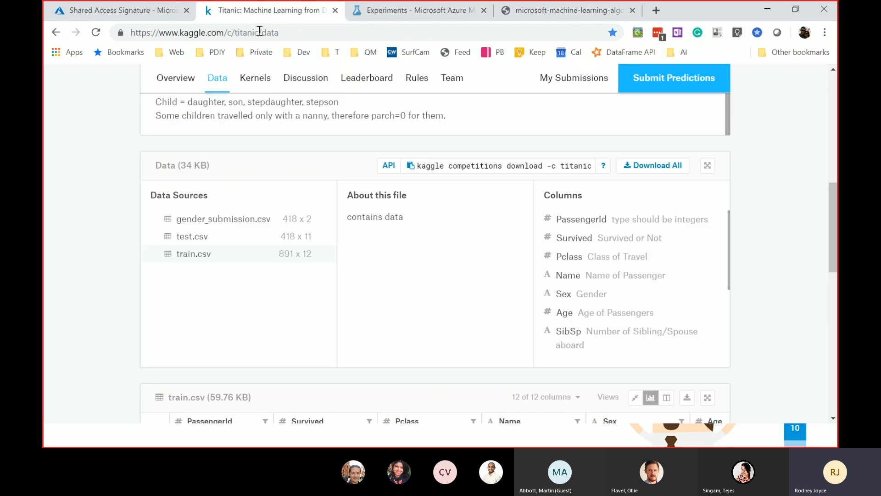
pyautogui.click(379, 15)
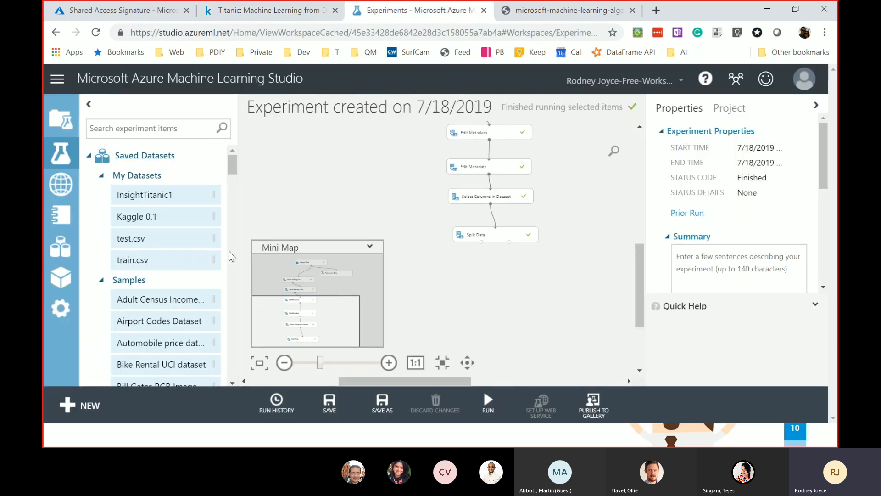
pyautogui.click(89, 156)
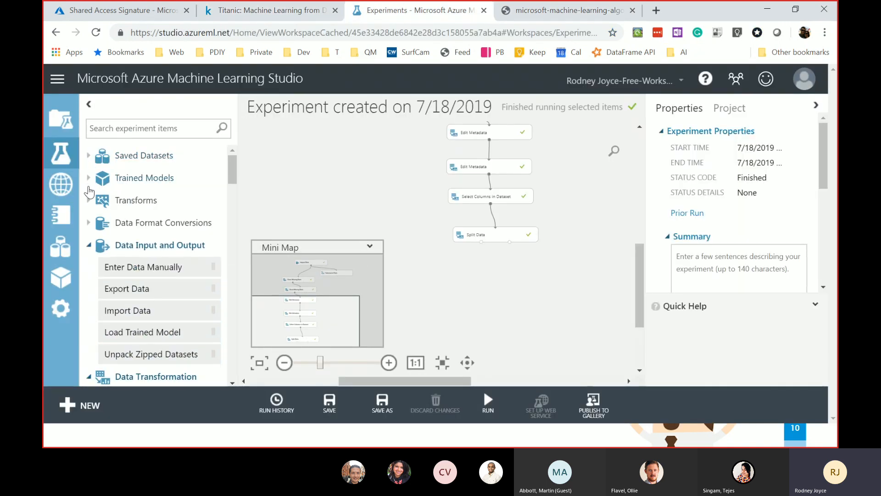
pyautogui.click(89, 245)
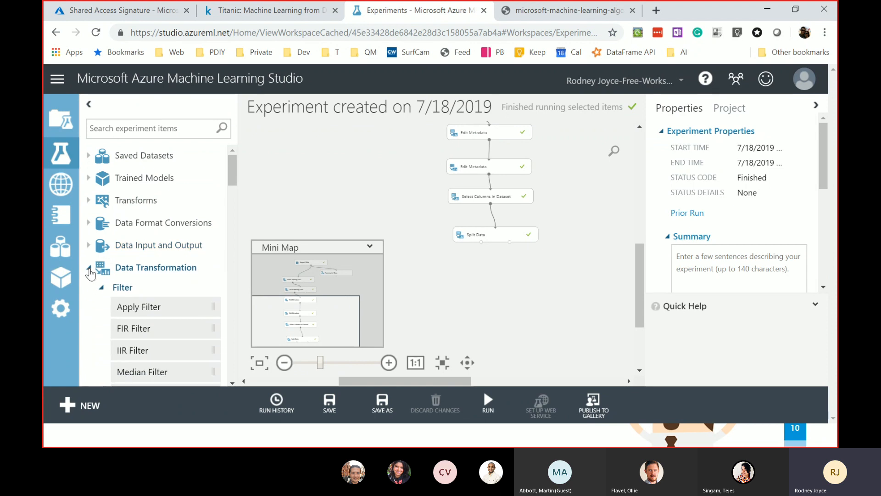
pyautogui.click(88, 267)
pyautogui.click(89, 290)
pyautogui.scroll(-1, 121, 297)
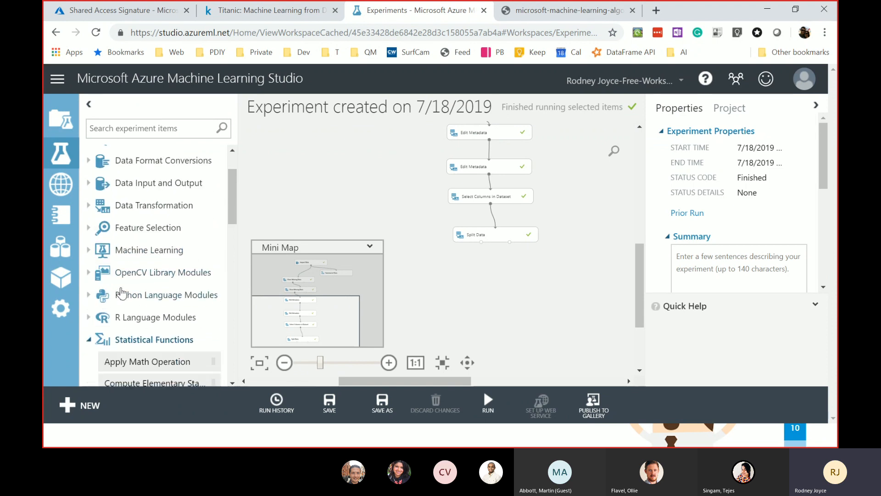
# - Expand Machine Learning > Initialize Model > Classification to list the two-class and multiclass models
pyautogui.click(89, 250)
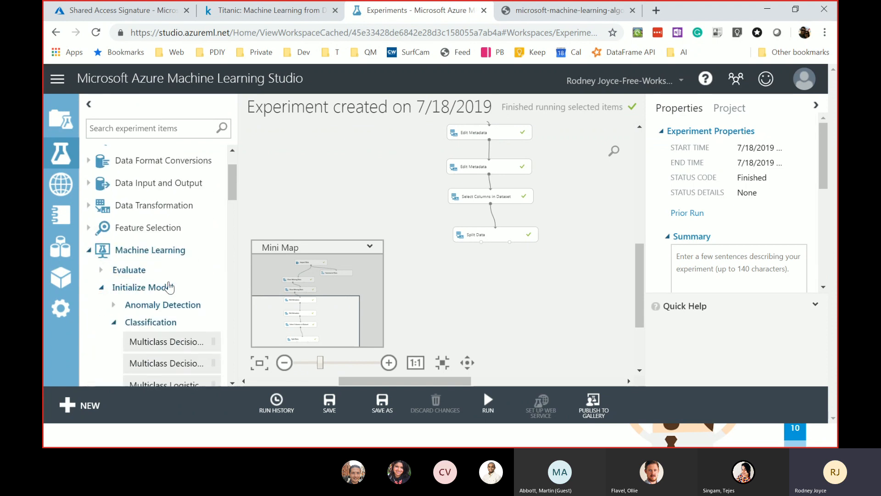
pyautogui.scroll(-3, 166, 288)
pyautogui.click(113, 261)
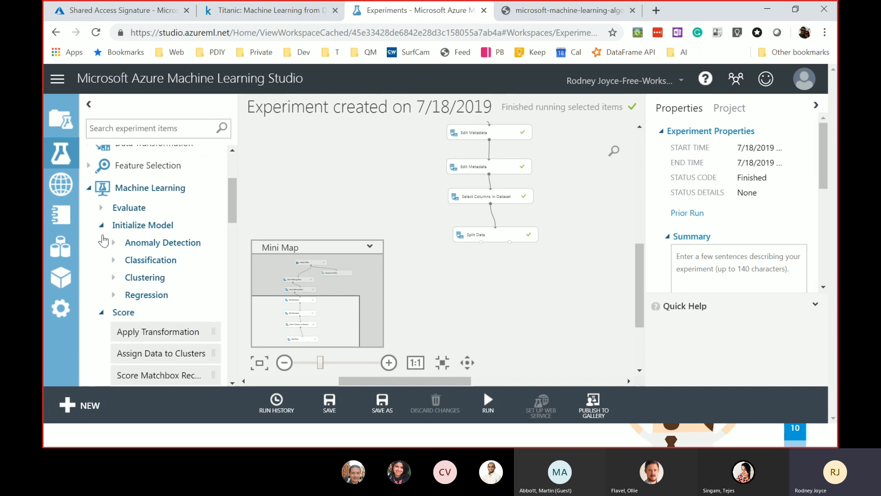
pyautogui.click(101, 225)
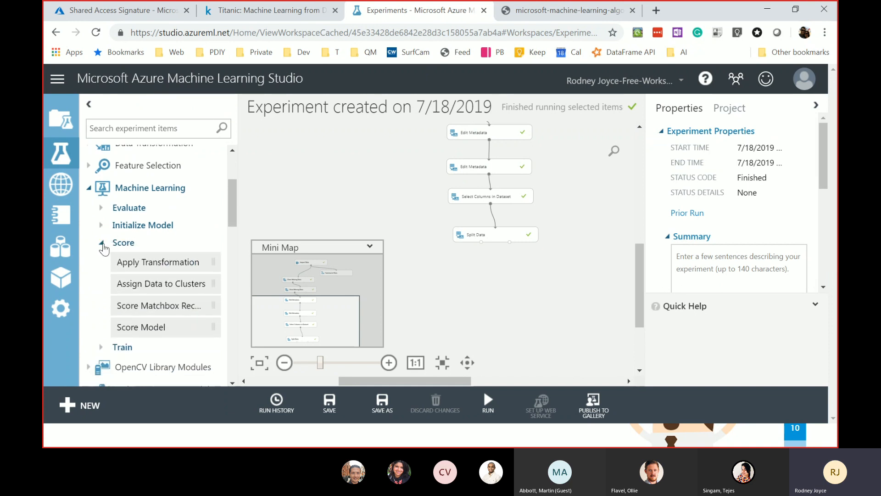
pyautogui.click(102, 243)
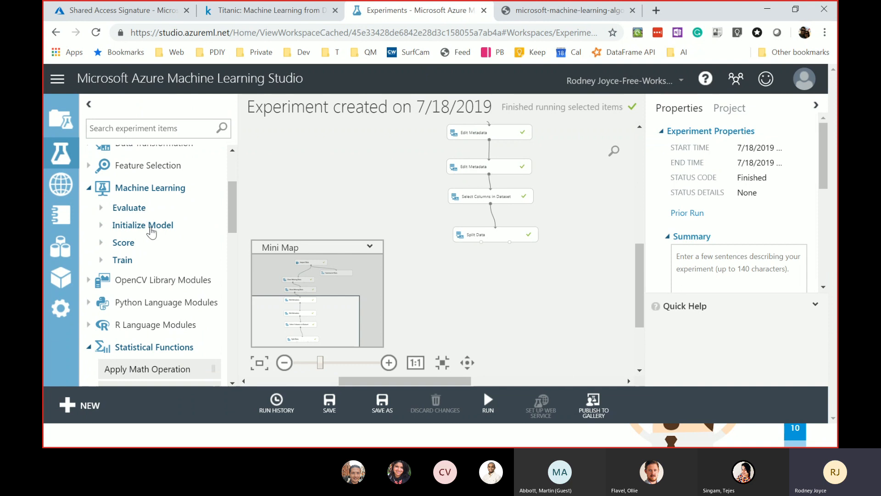
pyautogui.click(101, 226)
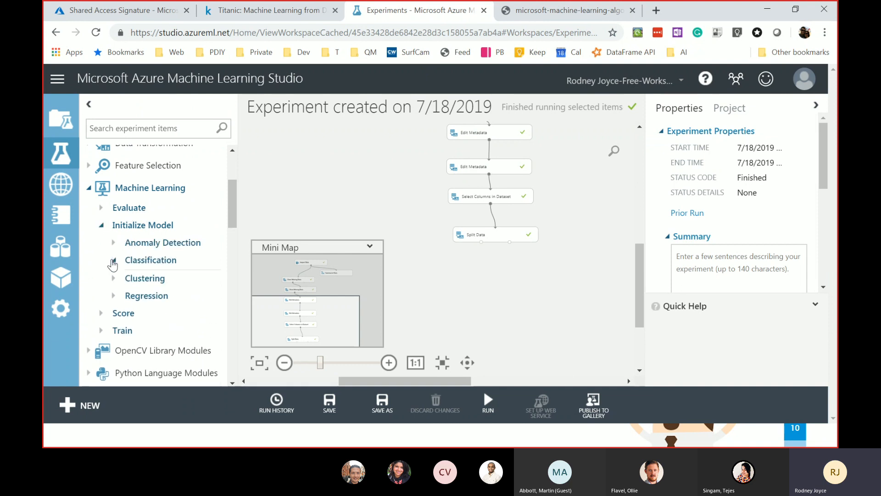
pyautogui.click(113, 265)
pyautogui.scroll(-5, 165, 280)
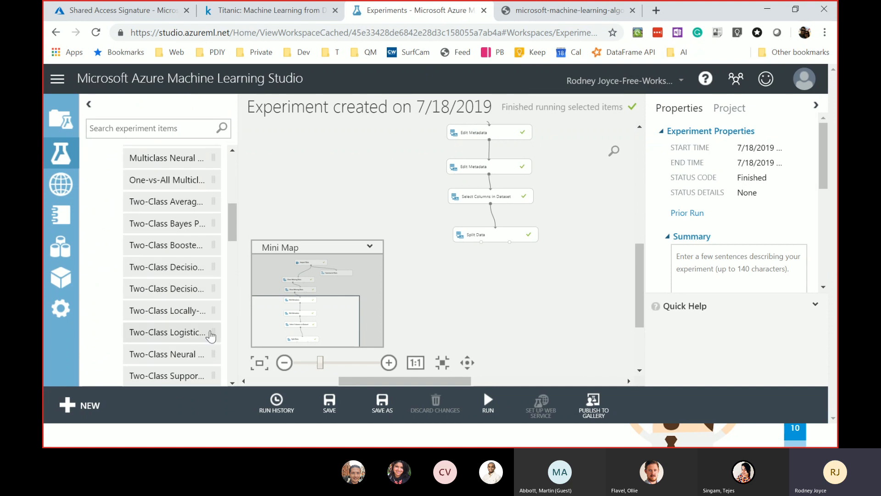
# - Place Two-Class Logistic Regression left of Split Data, keeping the Single Parameter trainer mode
pyautogui.moveTo(174, 340); pyautogui.dragTo(369, 215)
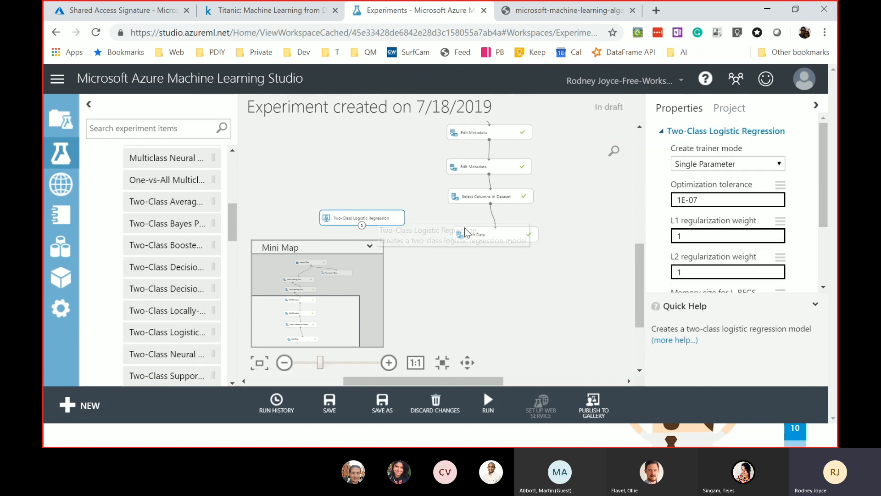
pyautogui.click(742, 164)
pyautogui.click(751, 152)
pyautogui.scroll(-3, 754, 200)
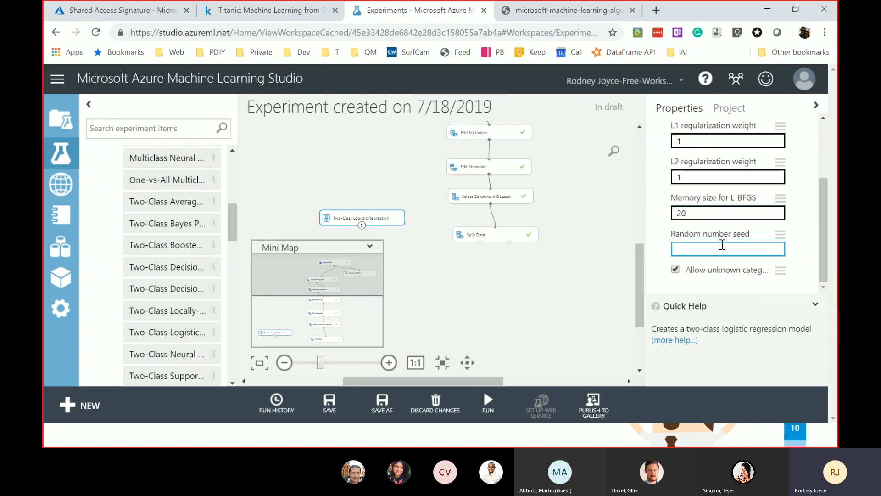
pyautogui.scroll(3, 721, 244)
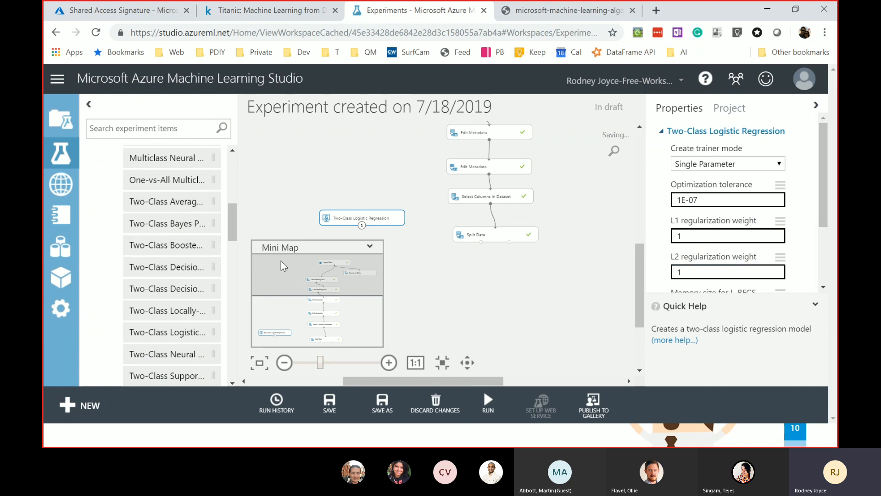
pyautogui.scroll(3, 170, 229)
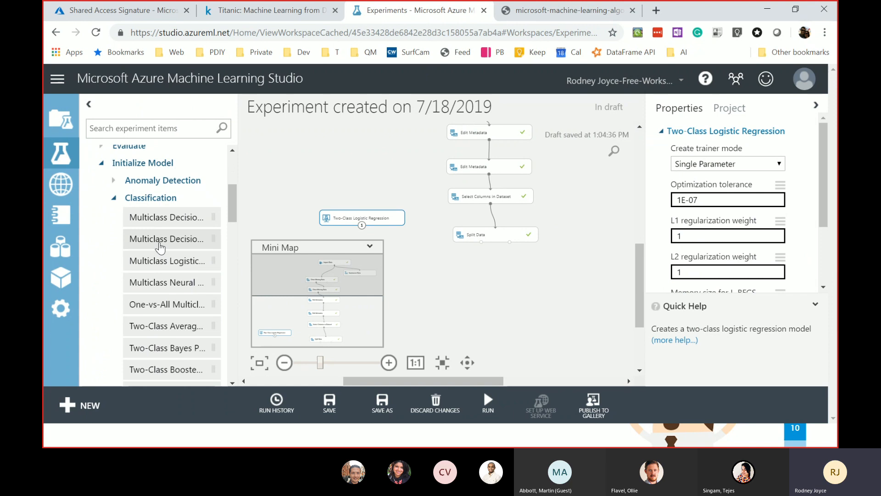
pyautogui.click(115, 200)
pyautogui.click(487, 259)
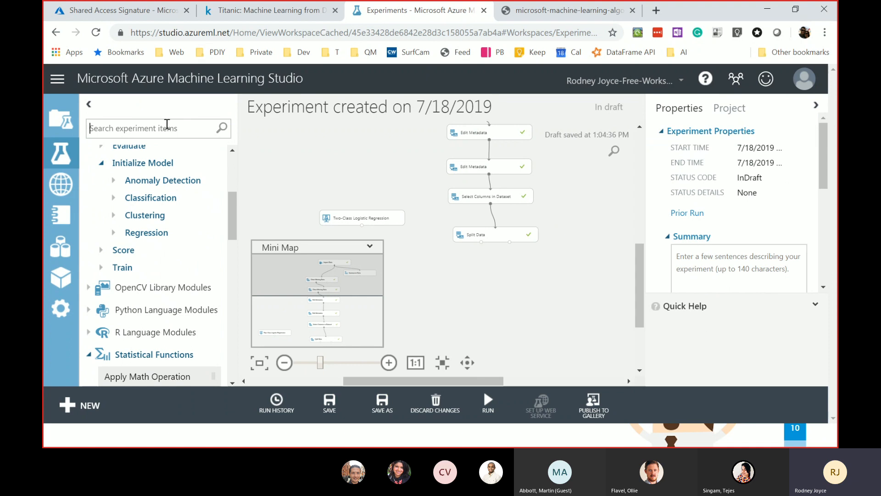
# - Add Filter Based Feature Selection below Split Data, connected to Split Data's first output
pyautogui.click(167, 125)
pyautogui.write('filter')
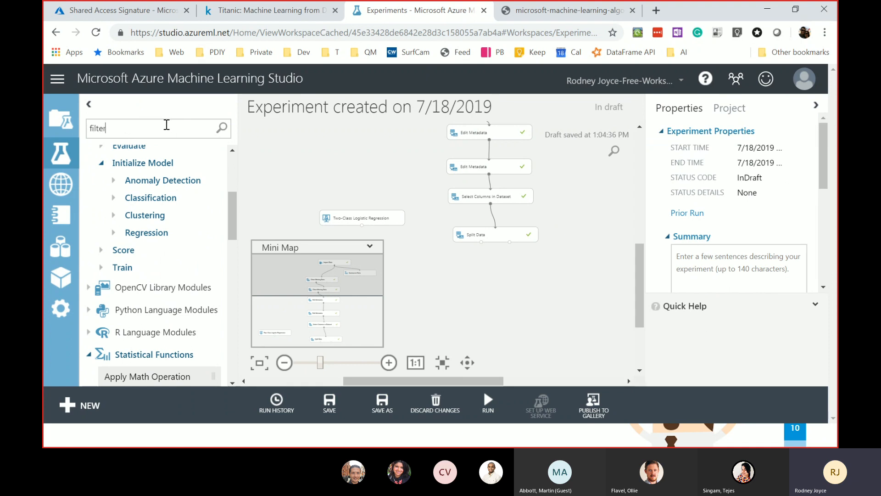
pyautogui.moveTo(163, 374); pyautogui.dragTo(491, 285)
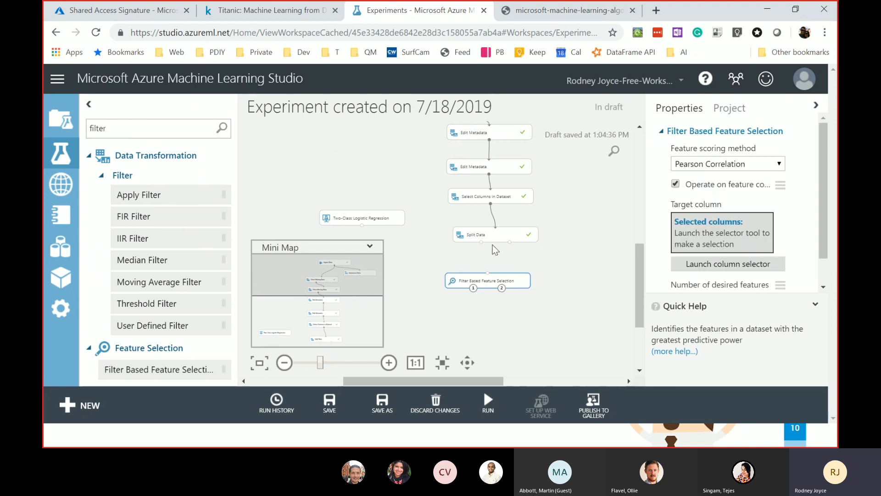
pyautogui.moveTo(481, 242); pyautogui.dragTo(484, 249)
pyautogui.moveTo(486, 284); pyautogui.dragTo(486, 283)
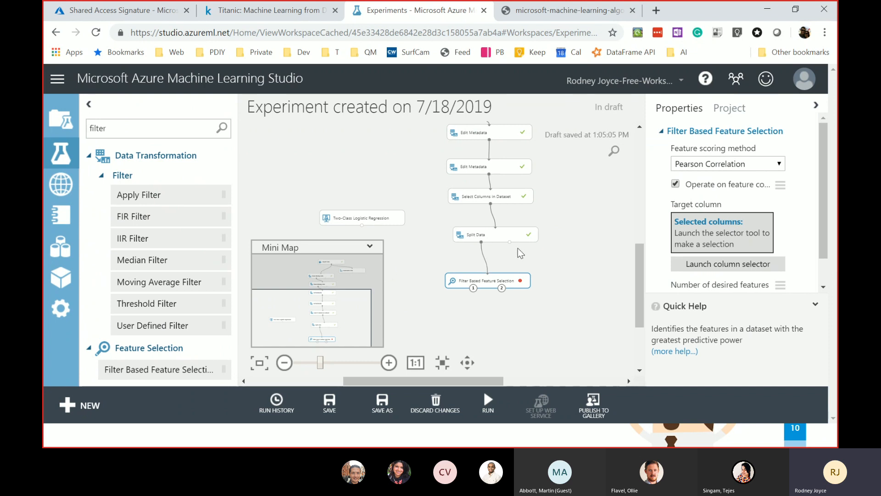
# - Set feature scoring to Pearson Correlation with 6 desired features, then launch the target-column selector
pyautogui.rightClick(496, 282)
pyautogui.click(483, 294)
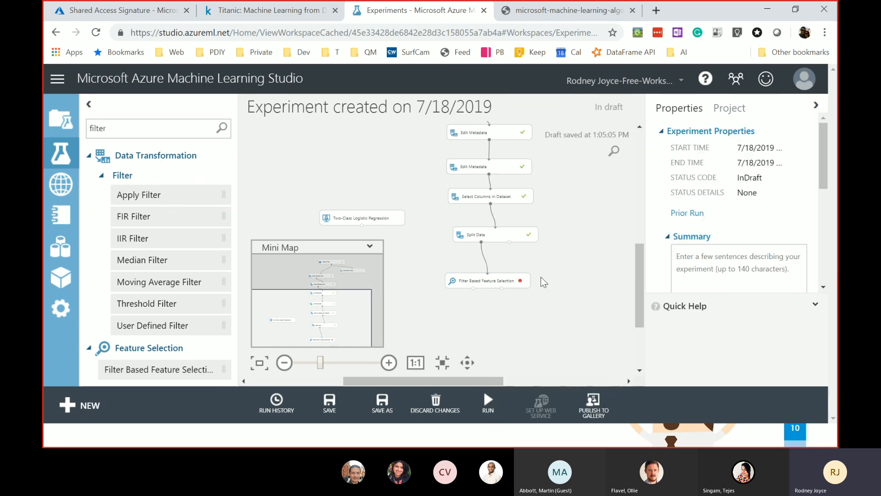
pyautogui.click(507, 282)
pyautogui.click(768, 165)
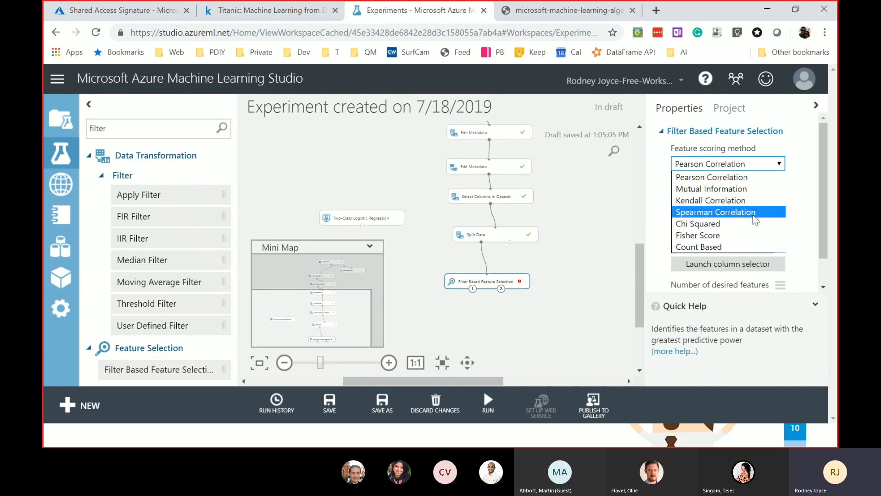
pyautogui.click(735, 177)
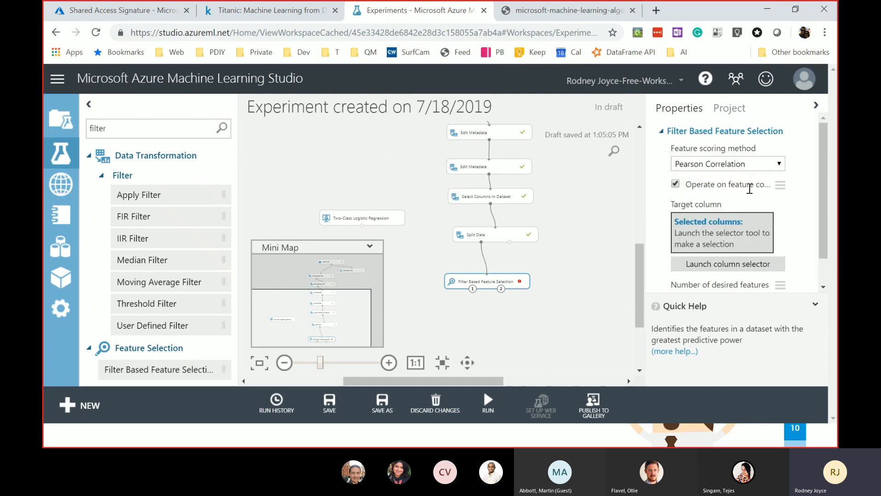
pyautogui.scroll(-1, 716, 197)
pyautogui.click(736, 267)
pyautogui.write('6')
pyautogui.click(733, 232)
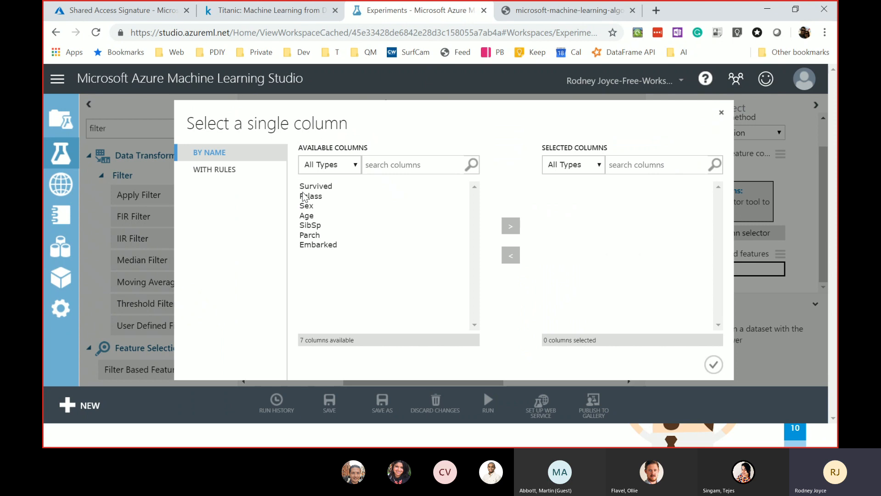
# - Make Survived the target column and run Filter Based Feature Selection with Run selected
pyautogui.click(332, 187)
pyautogui.click(511, 226)
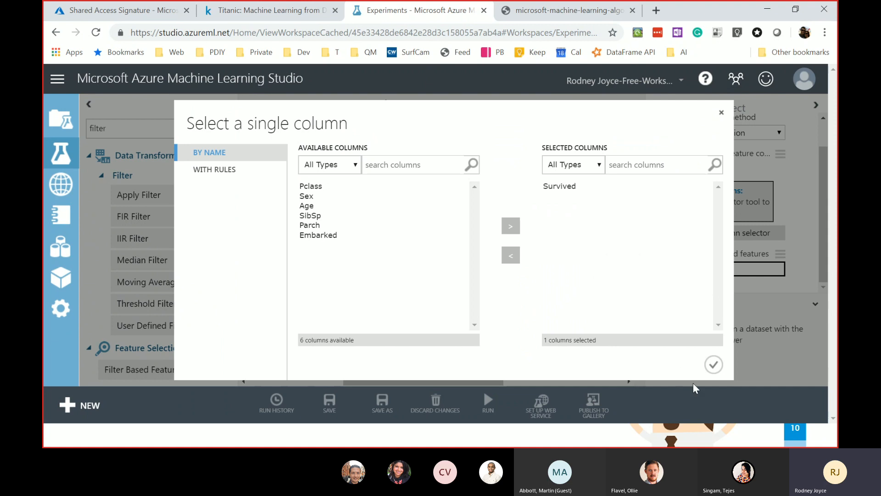
pyautogui.click(714, 364)
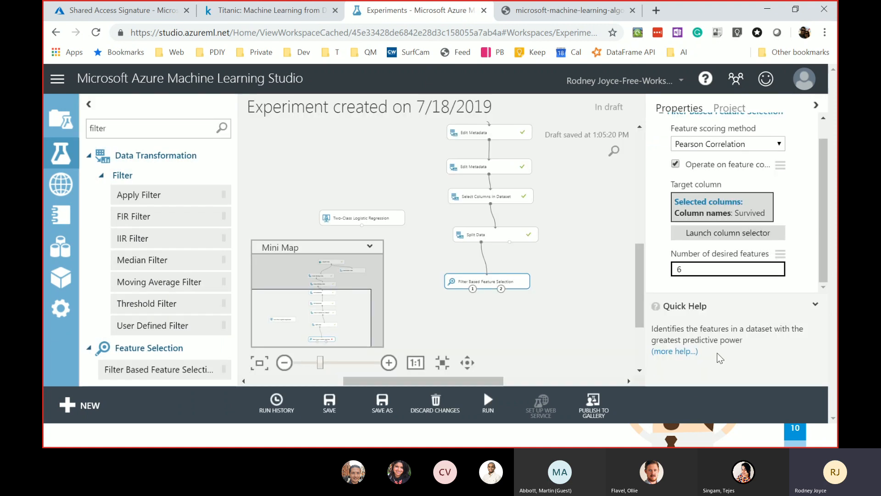
pyautogui.rightClick(509, 275)
pyautogui.click(582, 377)
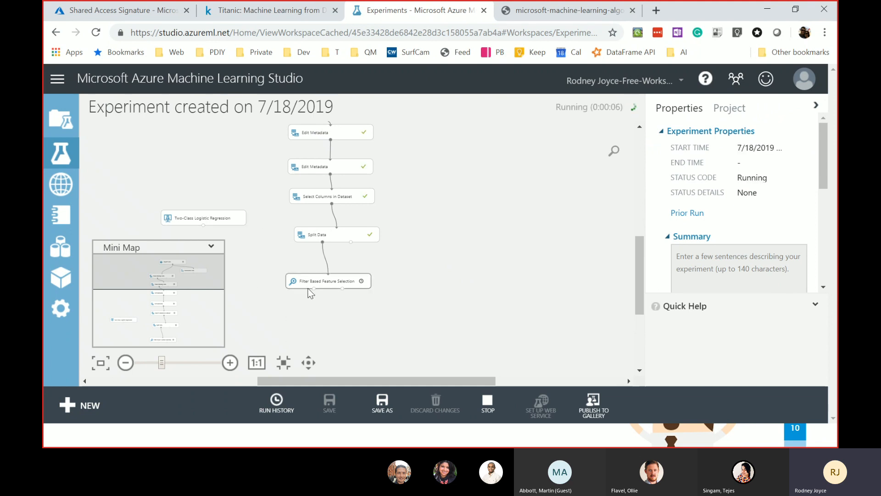
pyautogui.click(340, 280)
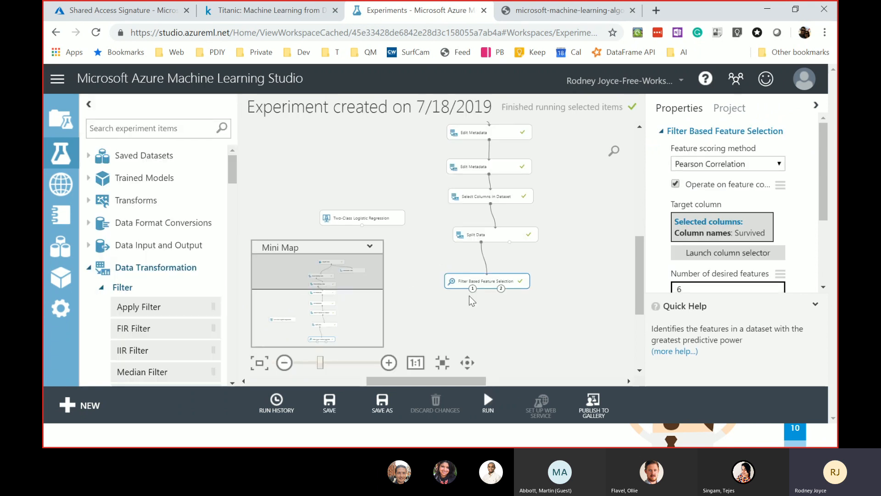
# - Visualize the Filtered dataset output of Filter Based Feature Selection, then close it
pyautogui.rightClick(497, 281)
pyautogui.moveTo(551, 292)
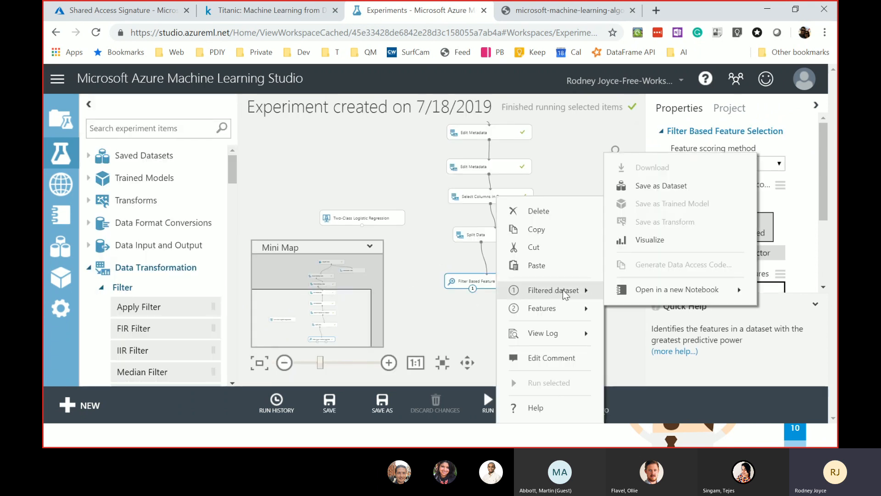
pyautogui.click(654, 249)
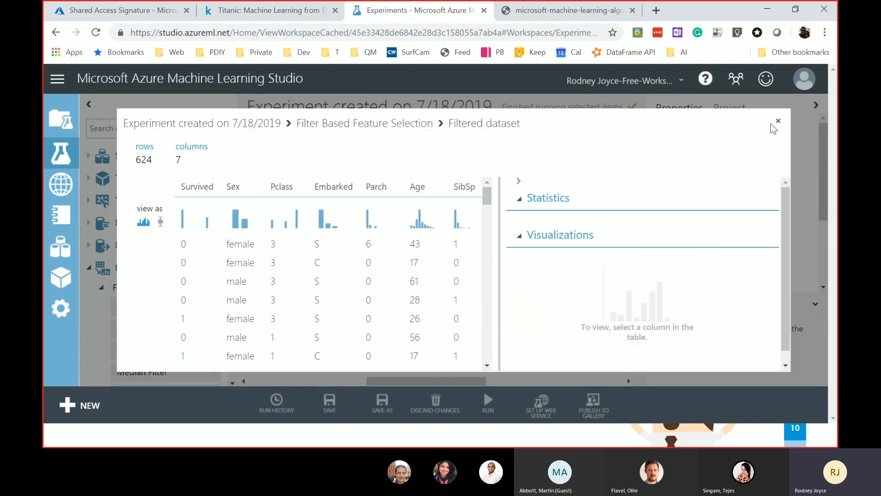
pyautogui.click(777, 121)
# - Inspect the feature scores, checking Pclass, SibSp and Age statistics, then nudge the module right
pyautogui.rightClick(508, 285)
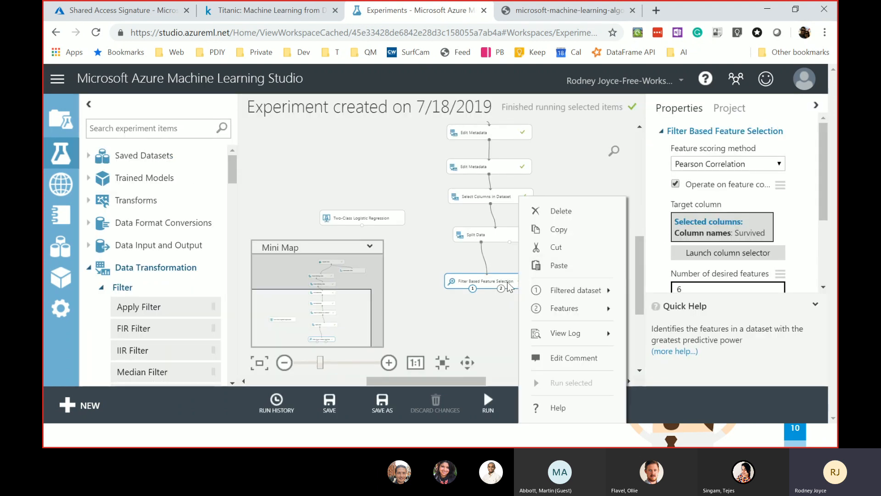
pyautogui.moveTo(606, 307)
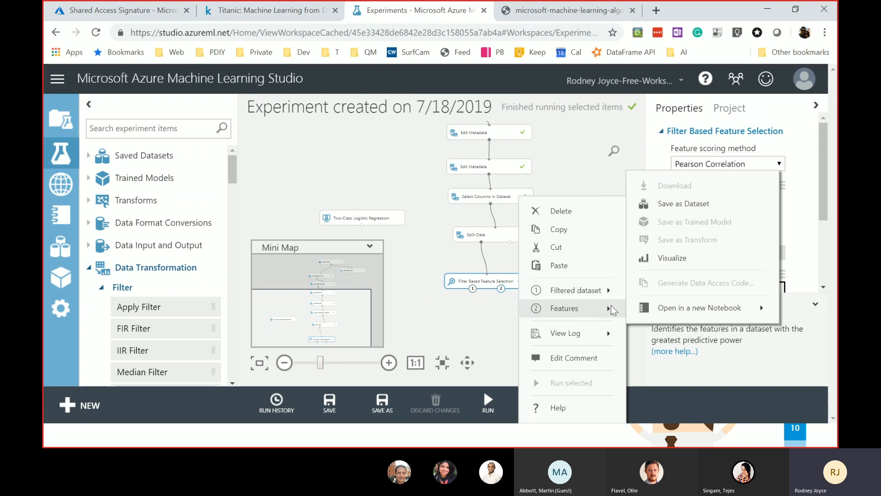
pyautogui.click(673, 259)
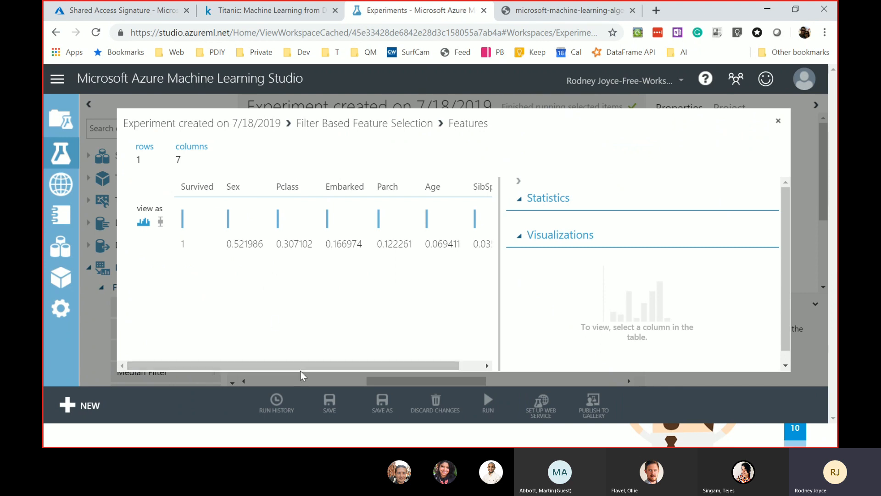
pyautogui.moveTo(305, 366); pyautogui.dragTo(369, 372)
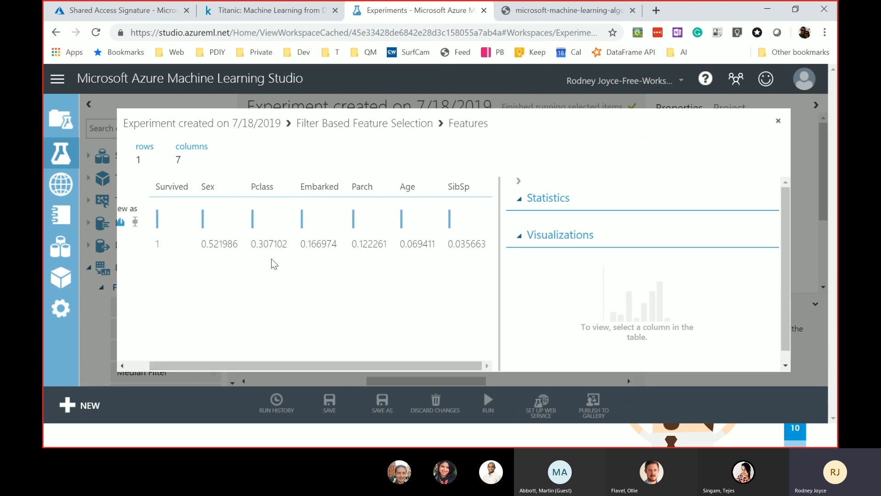
pyautogui.moveTo(258, 250); pyautogui.dragTo(338, 246)
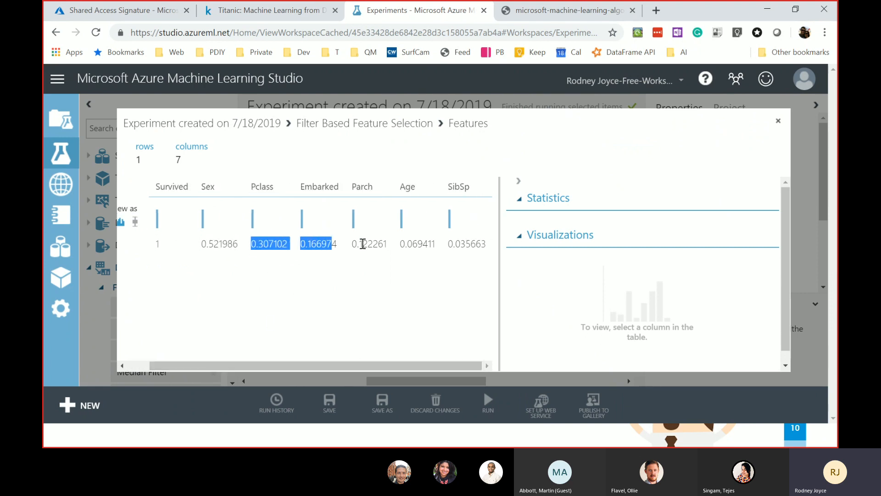
pyautogui.click(473, 241)
pyautogui.doubleClick(474, 240)
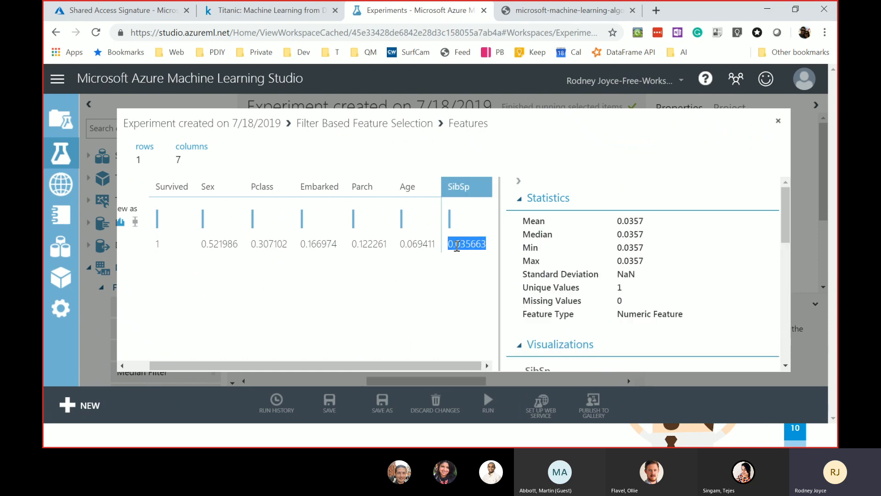
pyautogui.click(422, 246)
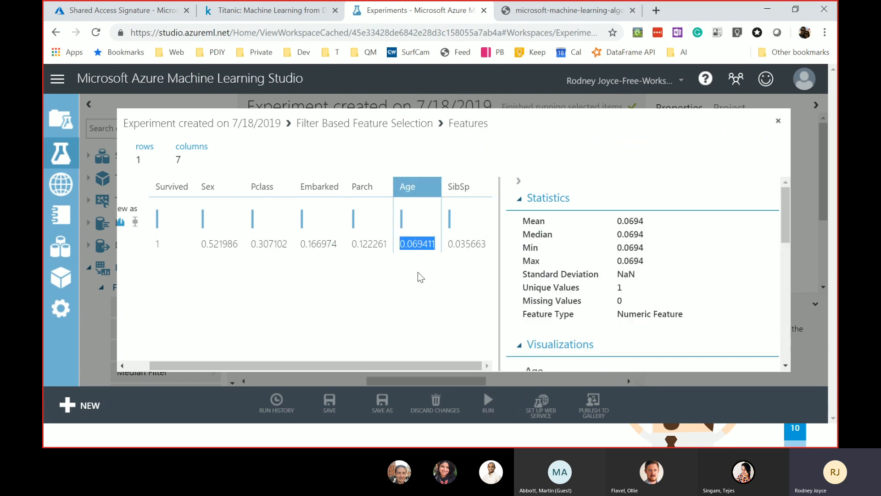
pyautogui.click(376, 274)
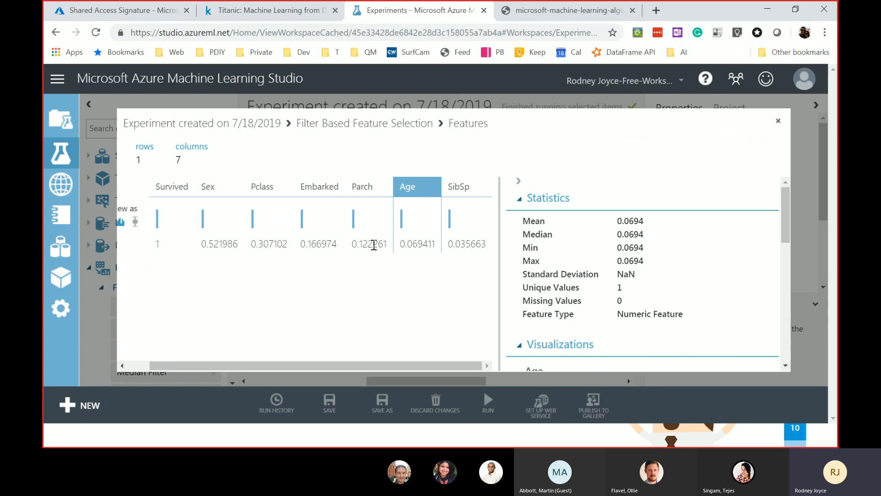
pyautogui.doubleClick(272, 240)
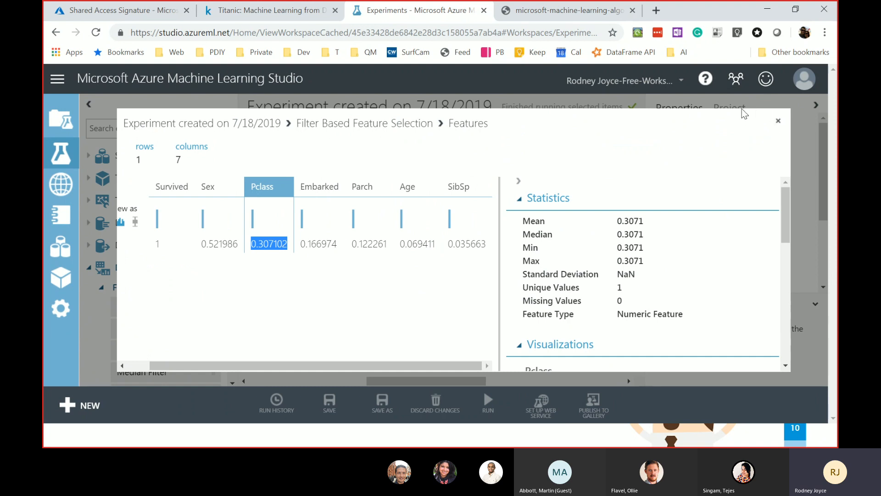
pyautogui.click(778, 120)
pyautogui.moveTo(574, 264); pyautogui.dragTo(577, 262)
# - Place a Train Model module from Machine Learning > Train below Split Data
pyautogui.click(483, 276)
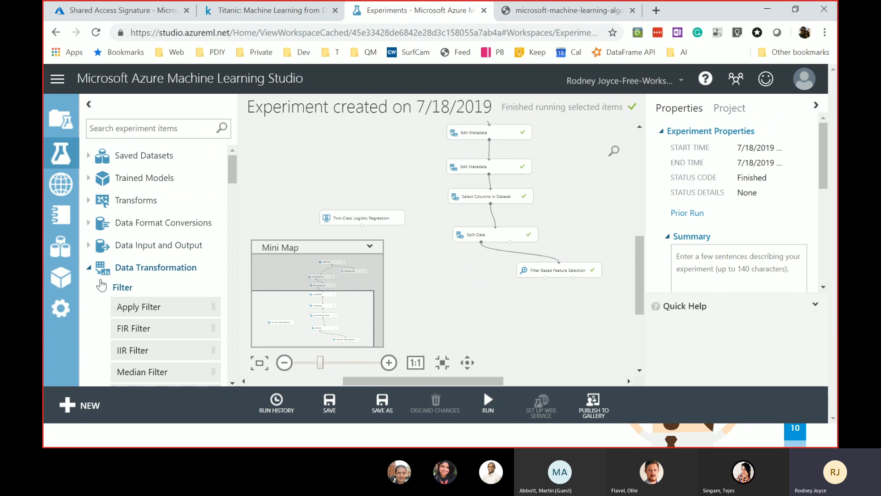
pyautogui.click(90, 269)
pyautogui.scroll(-4, 129, 302)
pyautogui.scroll(2, 118, 249)
pyautogui.scroll(-2, 149, 252)
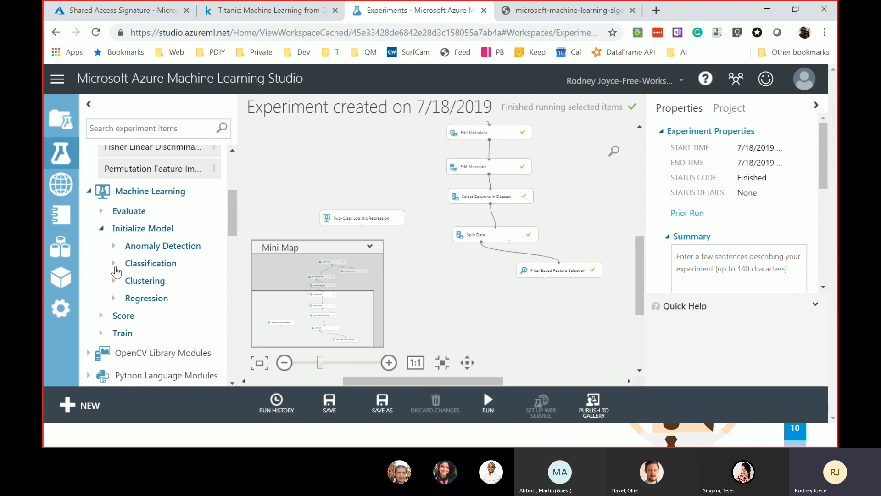
pyautogui.click(101, 228)
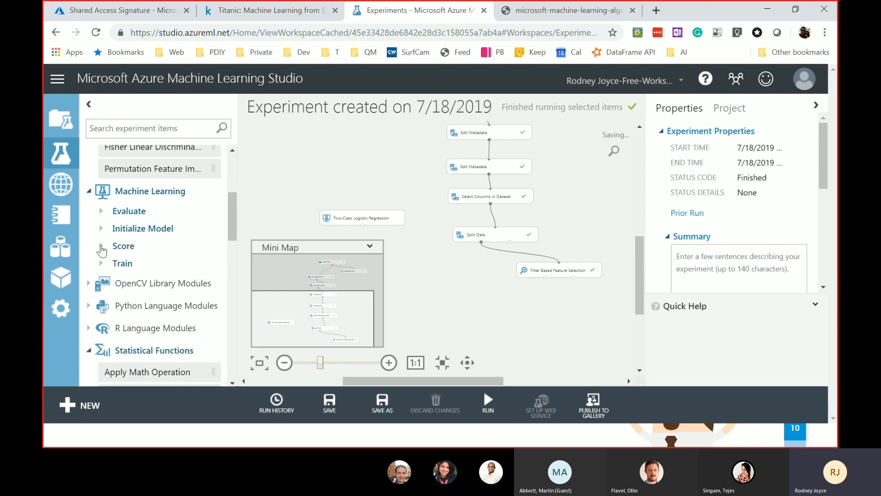
pyautogui.click(102, 248)
pyautogui.click(102, 248)
pyautogui.click(133, 264)
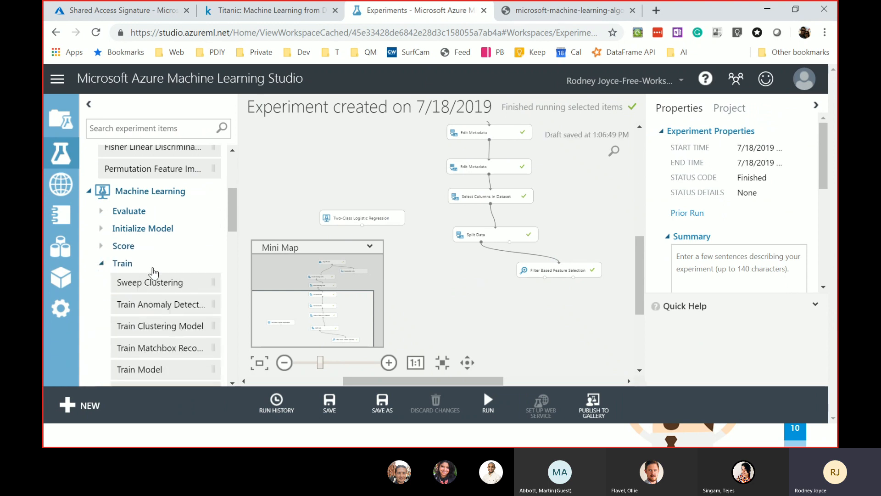
pyautogui.scroll(-3, 156, 275)
pyautogui.scroll(2, 170, 290)
pyautogui.click(163, 307)
pyautogui.moveTo(212, 326); pyautogui.dragTo(449, 281)
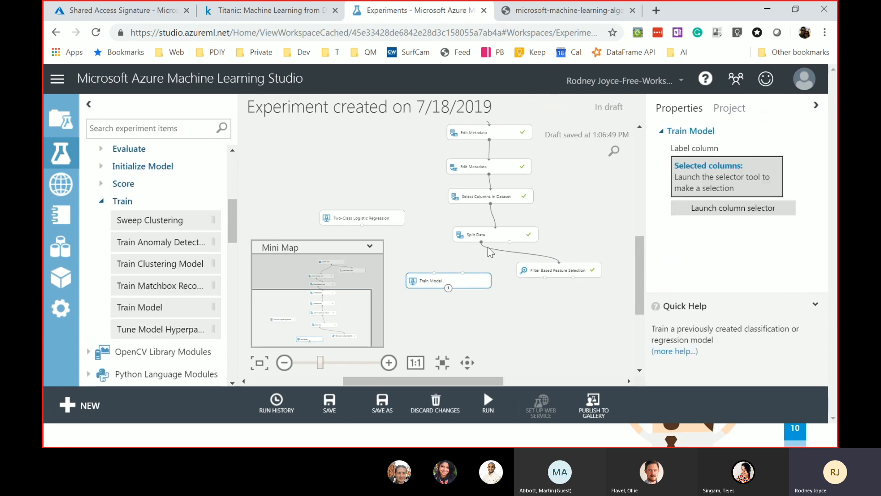
# - Connect Two-Class Logistic Regression and Split Data's first output to Train Model's inputs
pyautogui.moveTo(362, 225); pyautogui.dragTo(435, 274)
pyautogui.moveTo(482, 242); pyautogui.dragTo(462, 275)
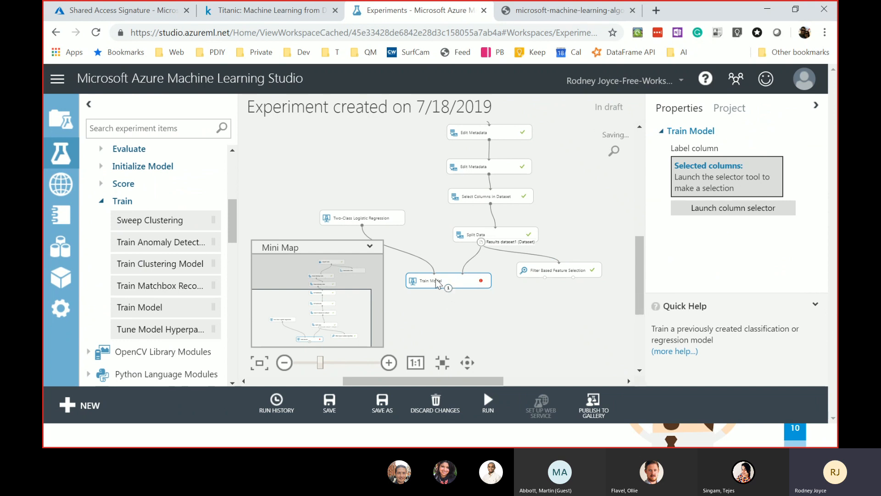
pyautogui.moveTo(437, 283); pyautogui.dragTo(442, 277)
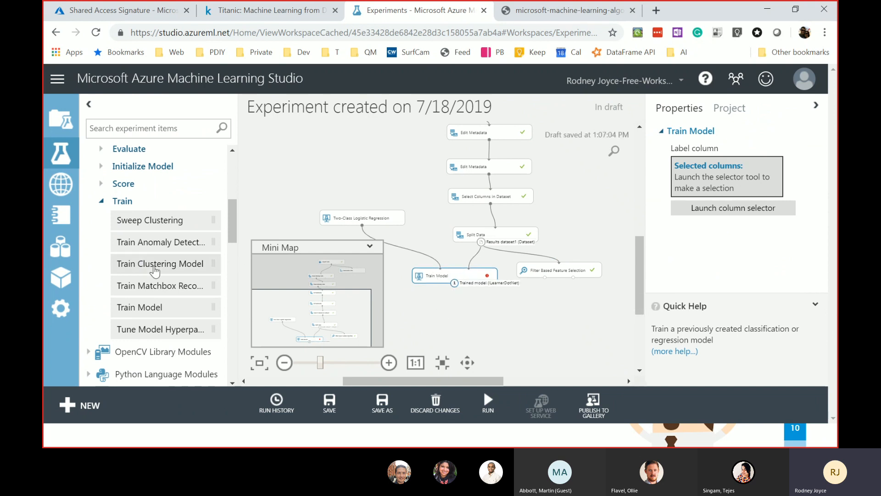
pyautogui.click(102, 200)
pyautogui.click(105, 186)
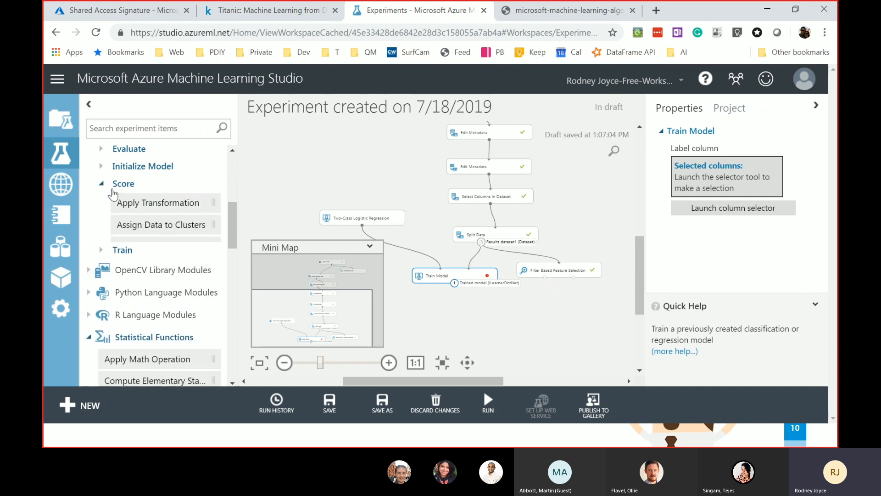
# - Add Score Model below Train Model, wire Split Data's second output into it, and run selected
pyautogui.moveTo(140, 268); pyautogui.dragTo(470, 299)
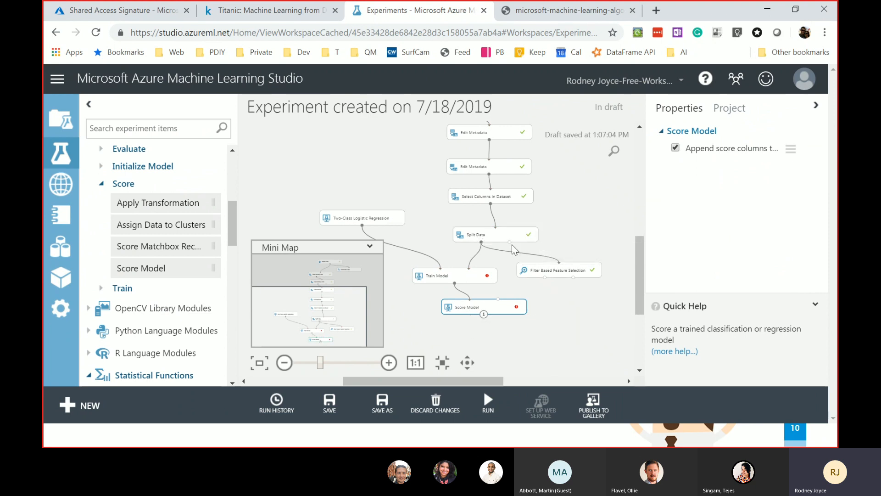
pyautogui.moveTo(509, 242); pyautogui.dragTo(498, 301)
pyautogui.moveTo(508, 248); pyautogui.dragTo(517, 331)
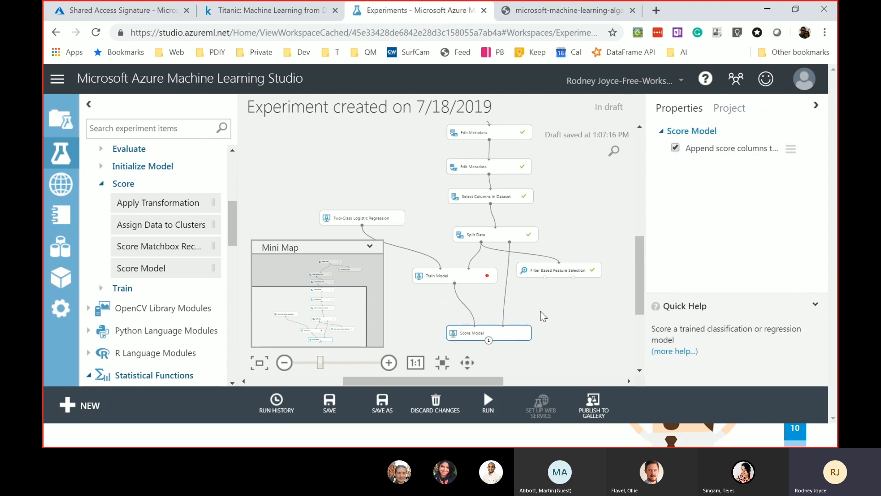
pyautogui.scroll(-1, 540, 311)
pyautogui.rightClick(514, 331)
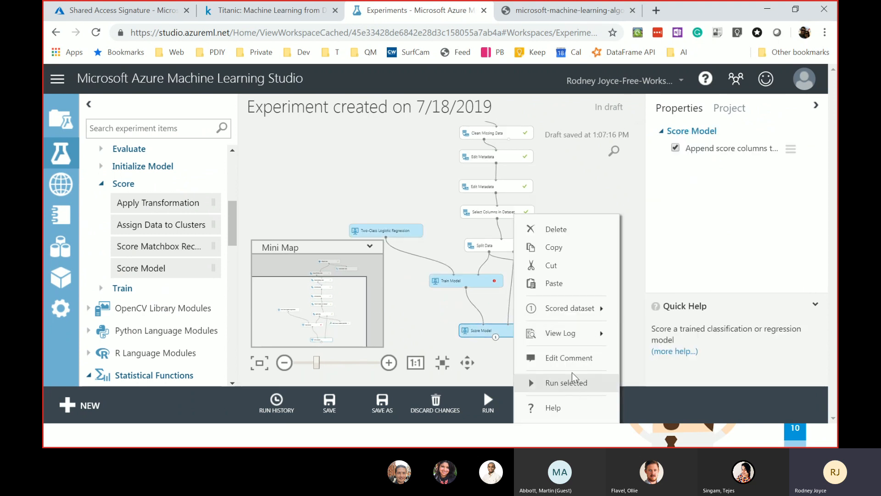
pyautogui.click(580, 388)
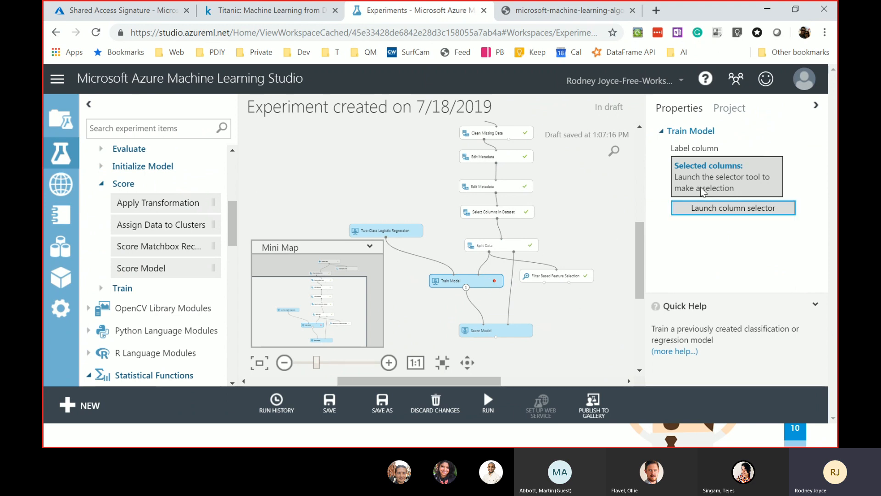
# - Set Survived as the label column for Train Model
pyautogui.click(732, 209)
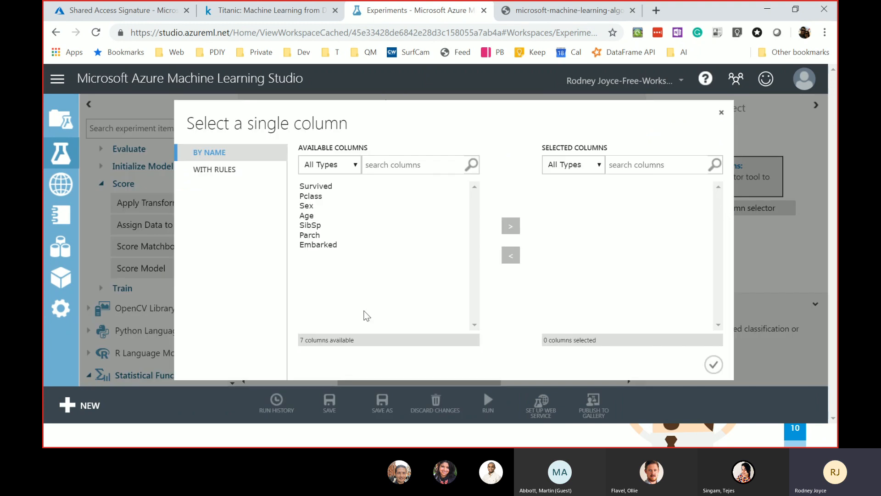
pyautogui.click(330, 186)
pyautogui.click(510, 226)
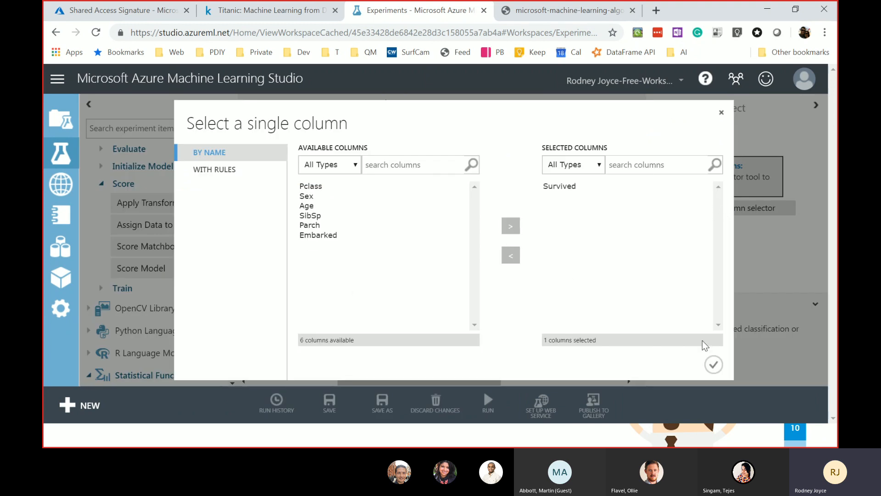
pyautogui.click(713, 364)
# - Run the pipeline through Score Model, glancing at the agenda slide while it runs
pyautogui.rightClick(486, 330)
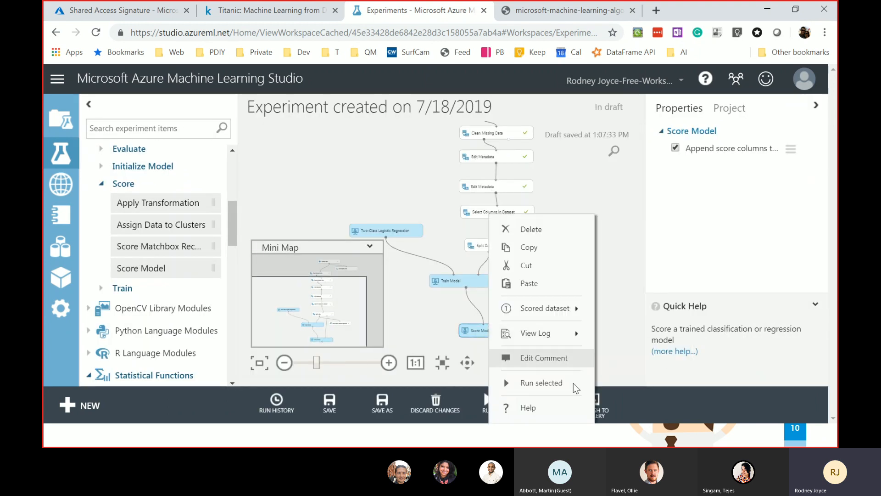
pyautogui.click(542, 383)
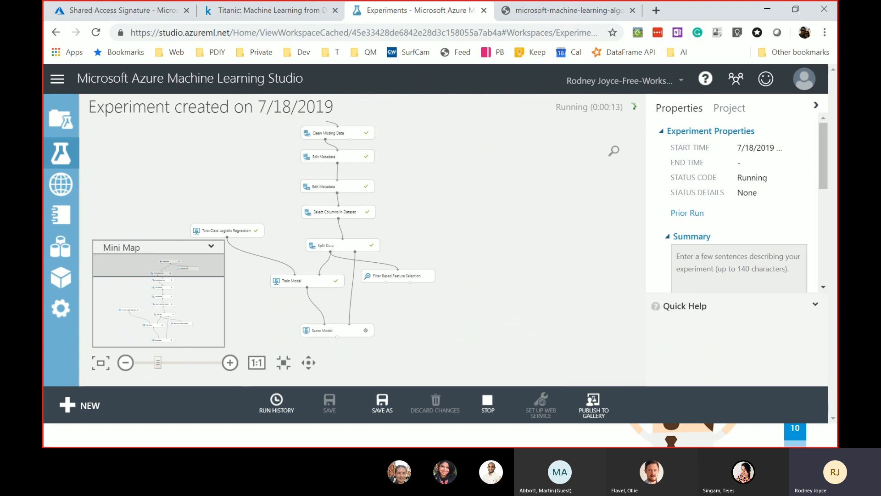
pyautogui.click(787, 431)
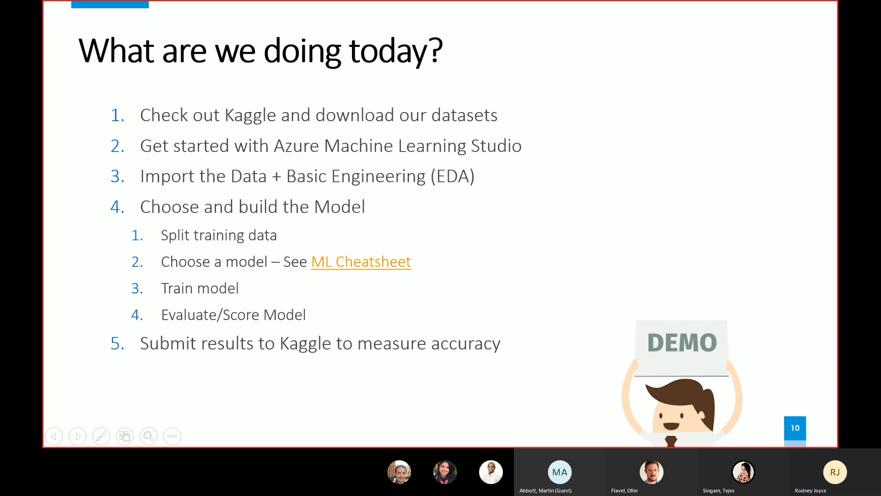
pyautogui.hotkey('alt', 'Tab')
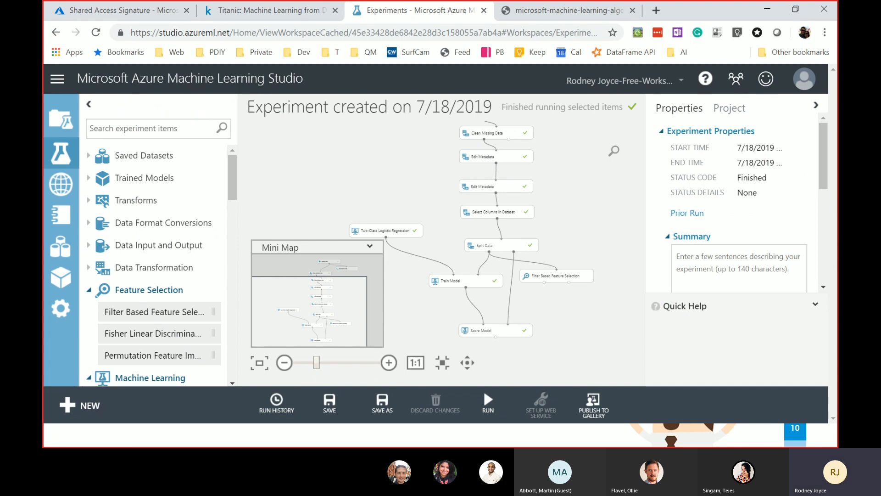
pyautogui.click(482, 331)
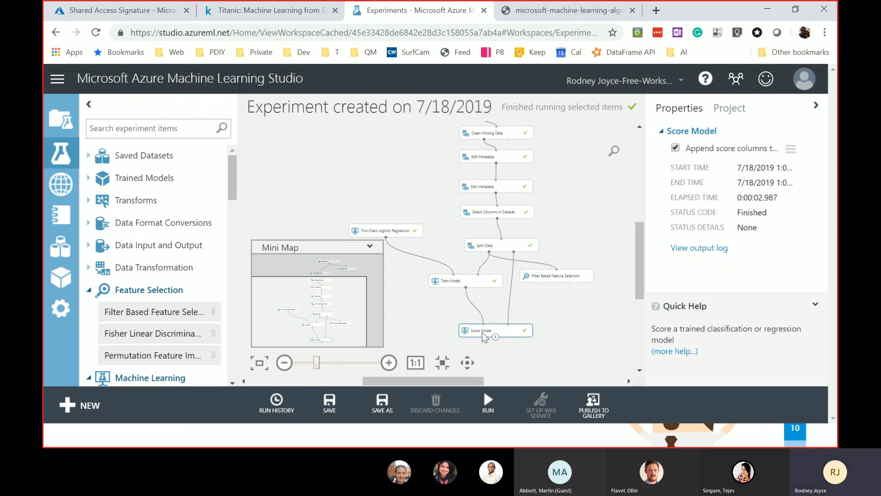
pyautogui.rightClick(482, 331)
pyautogui.rightClick(452, 281)
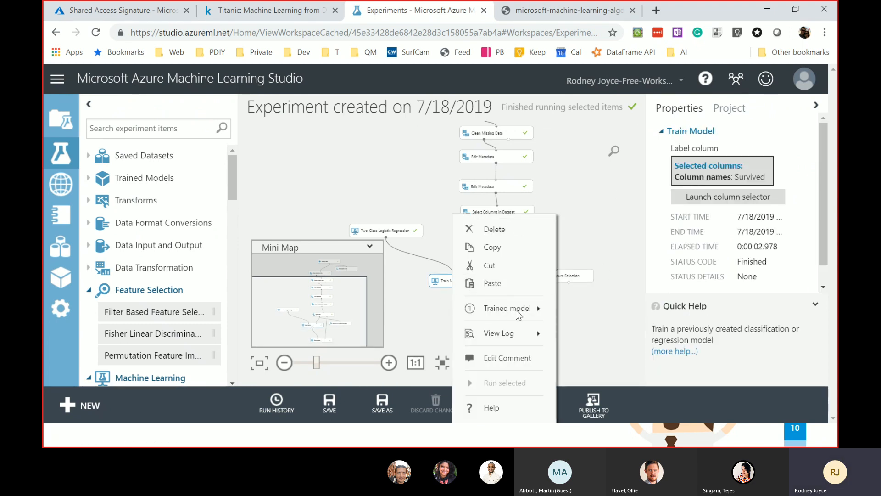
pyautogui.moveTo(516, 309)
pyautogui.click(616, 258)
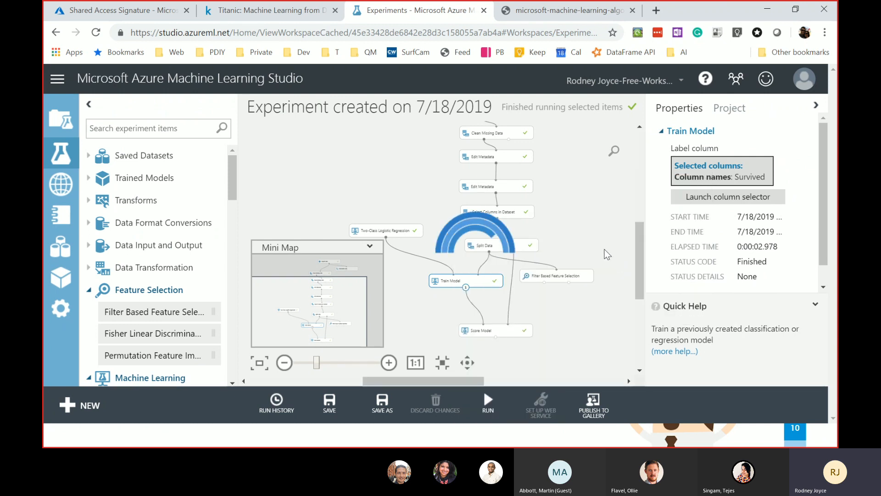
pyautogui.scroll(-5, 285, 234)
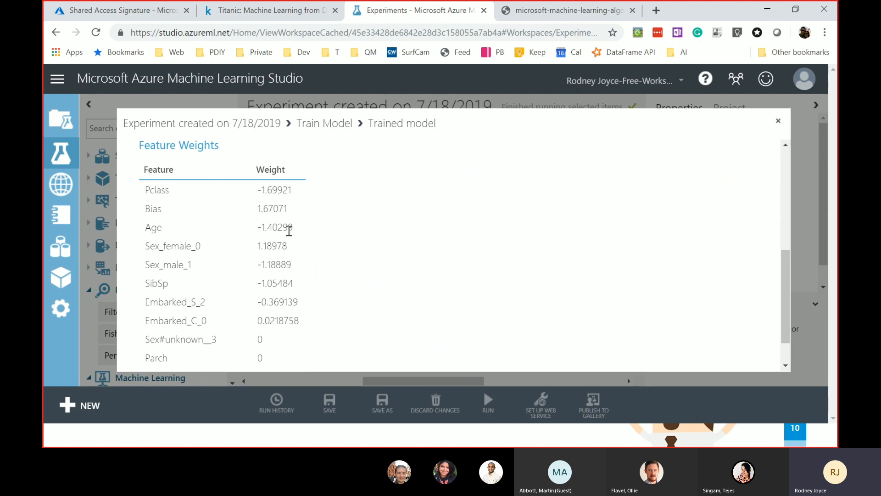
pyautogui.scroll(-1, 289, 230)
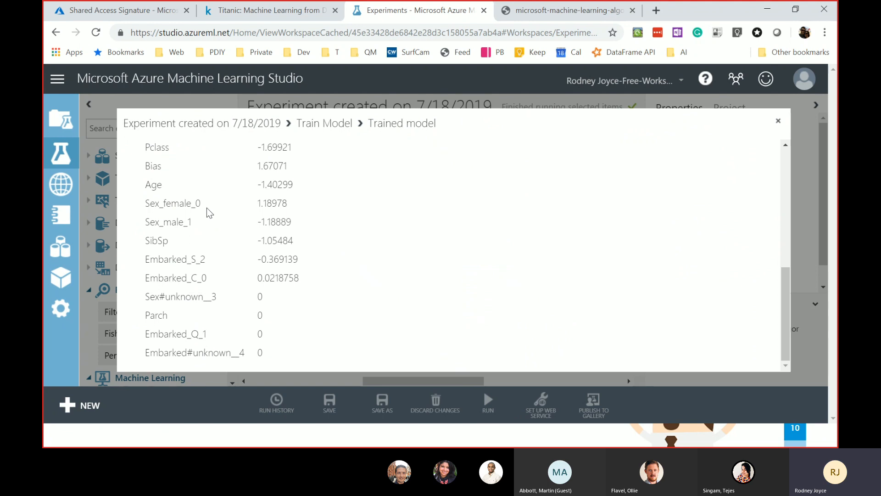
pyautogui.doubleClick(183, 260)
pyautogui.doubleClick(180, 275)
pyautogui.click(171, 334)
pyautogui.doubleClick(172, 334)
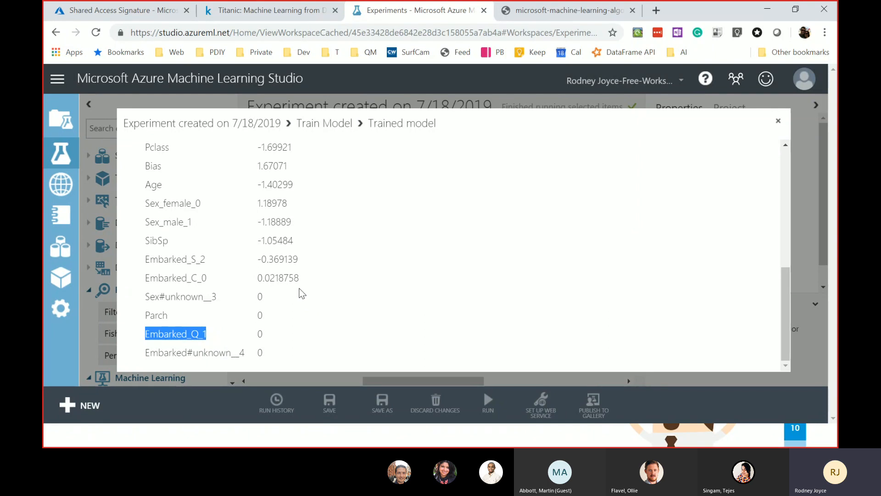
pyautogui.click(778, 122)
pyautogui.moveTo(640, 259); pyautogui.dragTo(643, 285)
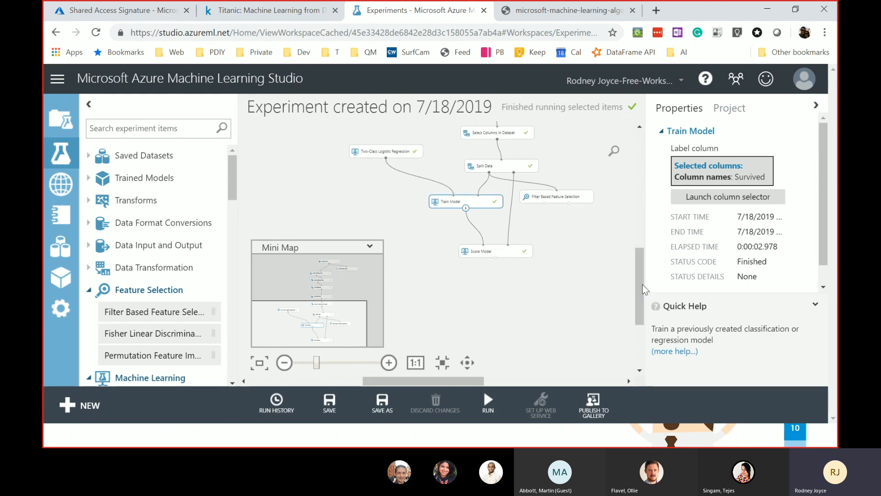
pyautogui.rightClick(496, 249)
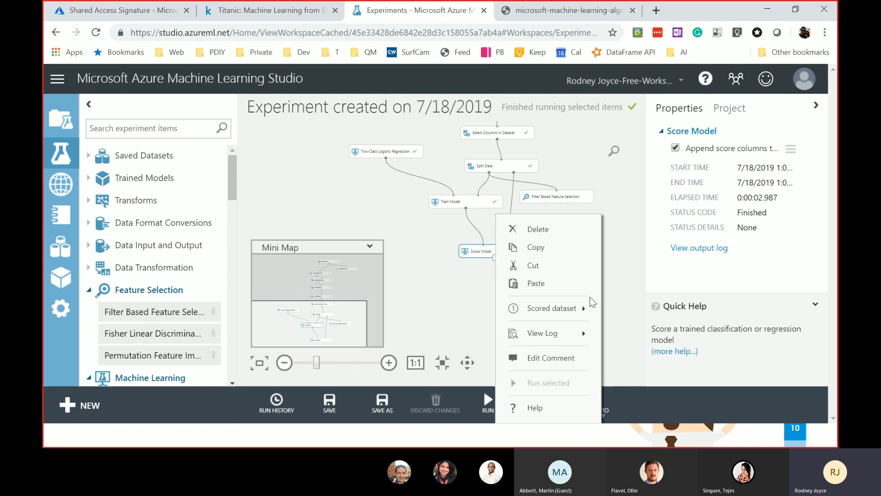
pyautogui.click(660, 258)
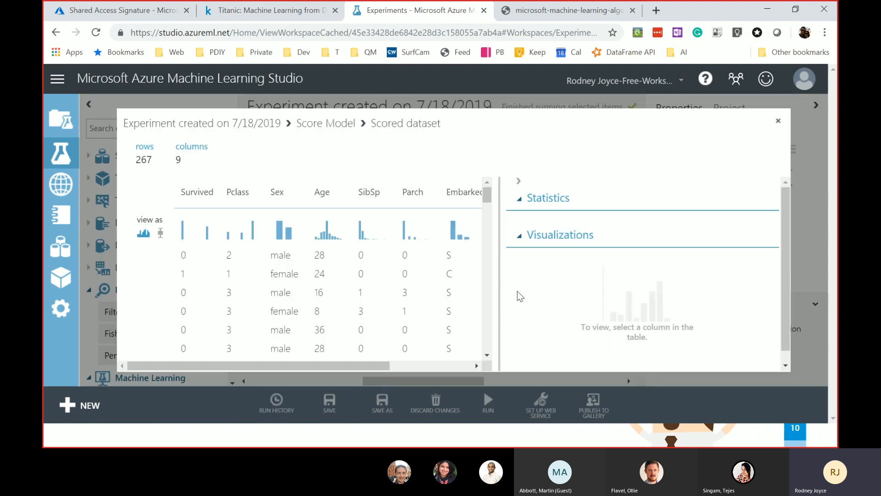
pyautogui.moveTo(335, 366); pyautogui.dragTo(517, 381)
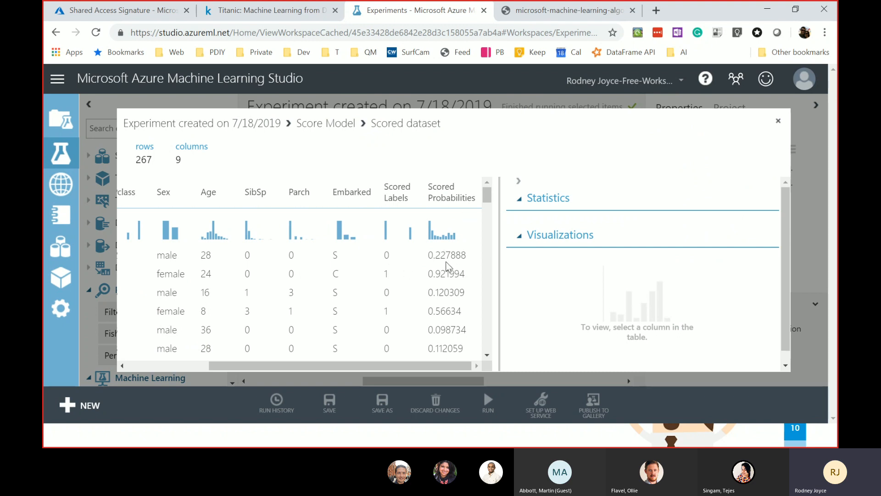
pyautogui.scroll(-2, 444, 260)
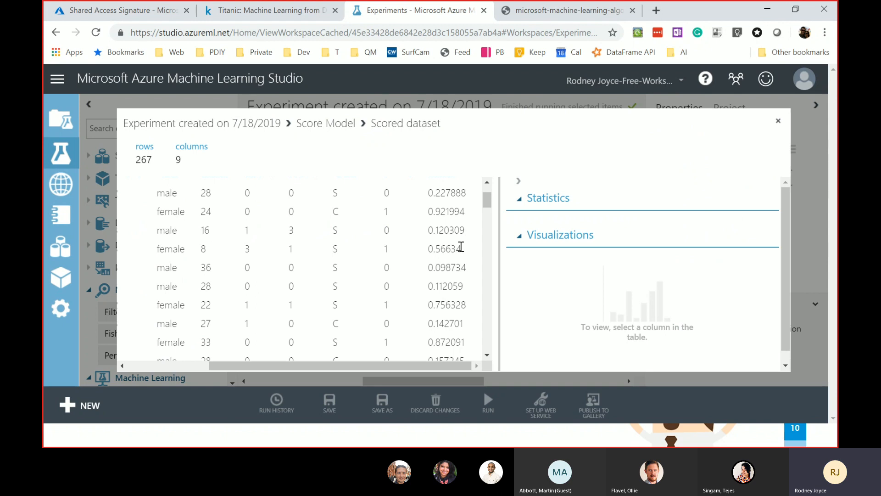
pyautogui.moveTo(450, 249); pyautogui.dragTo(301, 250)
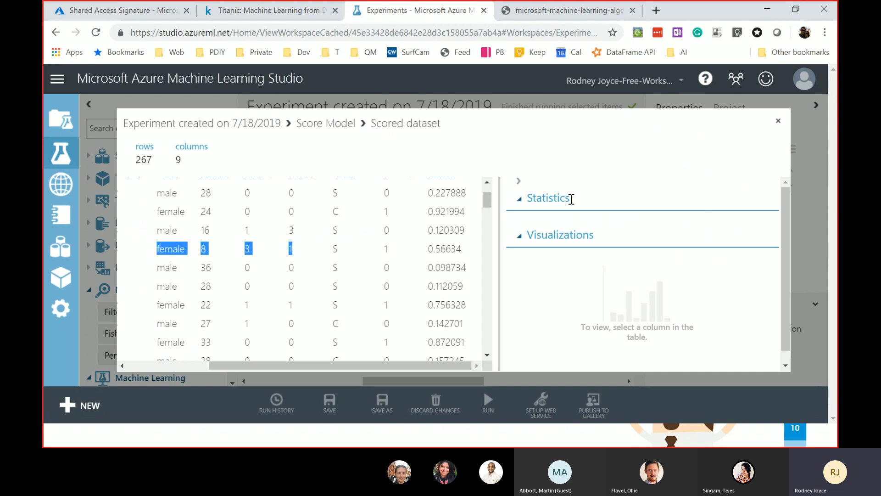
pyautogui.click(779, 120)
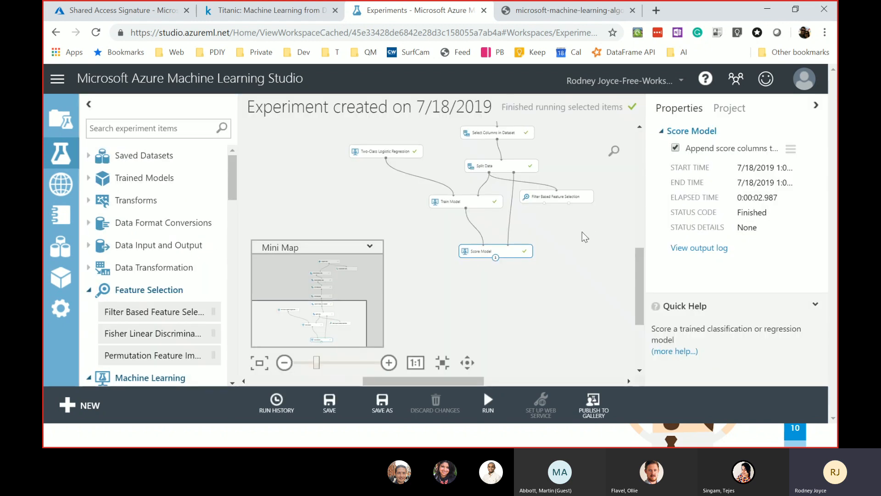
pyautogui.click(550, 282)
# - Add Evaluate Model from the palette and connect Score Model's output to it
pyautogui.click(151, 128)
pyautogui.write('evalua')
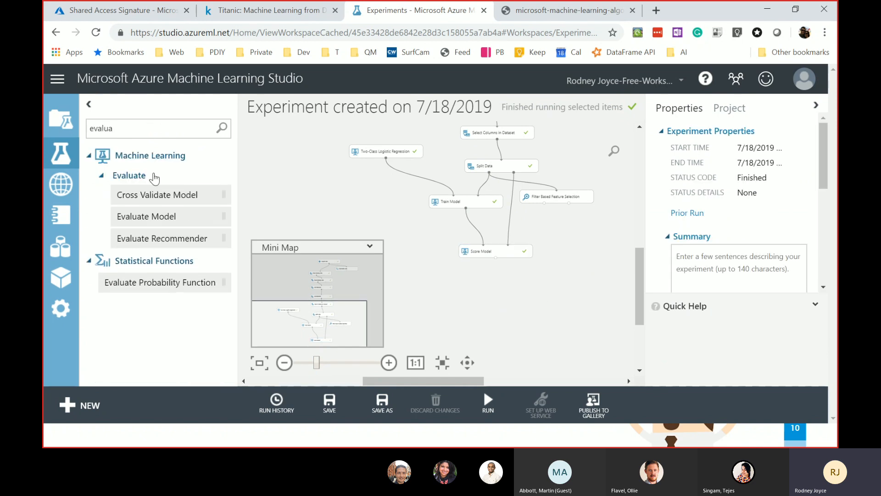
pyautogui.moveTo(146, 217); pyautogui.dragTo(494, 292)
pyautogui.click(496, 254)
pyautogui.moveTo(496, 254)
pyautogui.mouseDown()
pyautogui.moveTo(487, 280)
pyautogui.moveTo(491, 250)
pyautogui.mouseUp()
pyautogui.click(491, 260)
pyautogui.moveTo(479, 289); pyautogui.dragTo(482, 285)
# - Run the Evaluate Model step and view its ROC curve evaluation results
pyautogui.click(494, 285)
pyautogui.rightClick(494, 285)
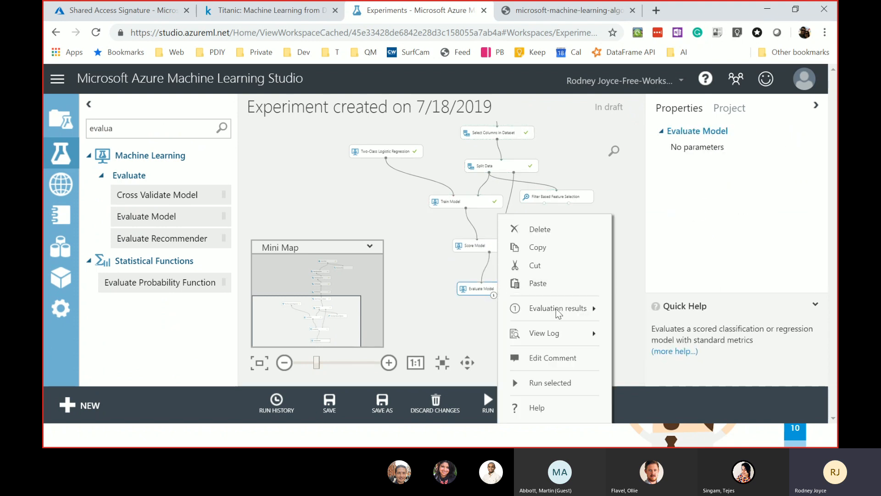
pyautogui.click(553, 383)
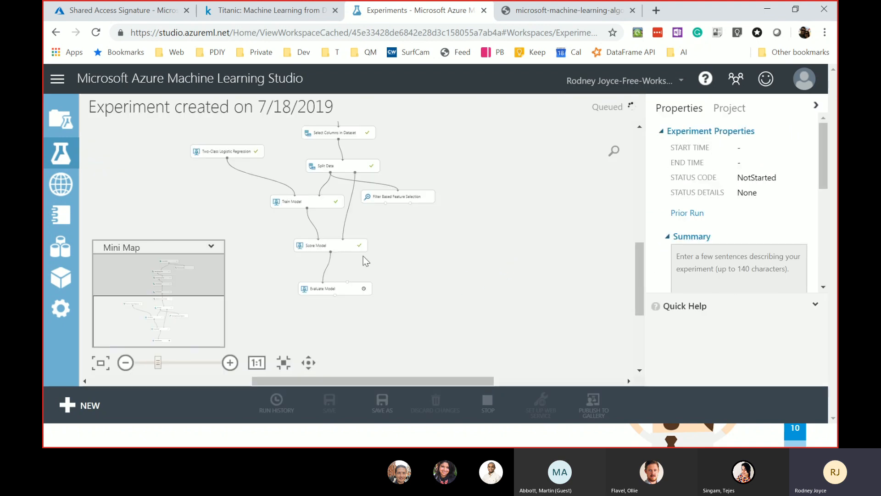
pyautogui.rightClick(341, 291)
pyautogui.moveTo(424, 309)
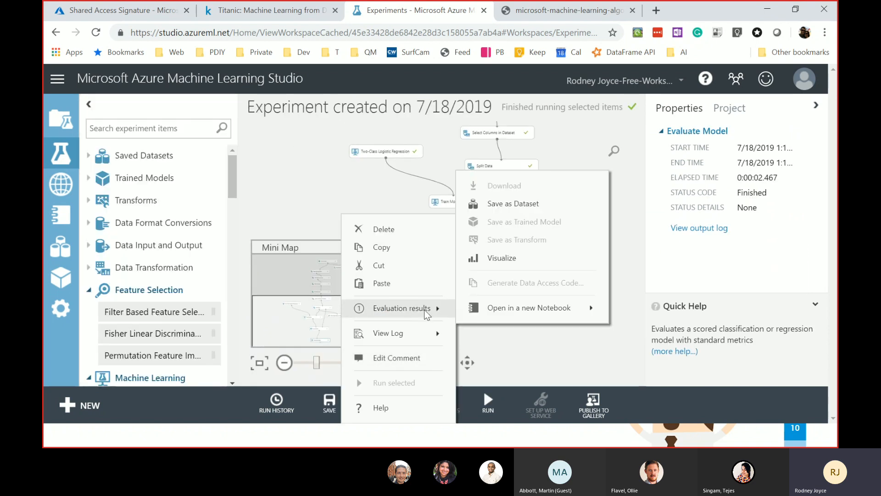
pyautogui.click(520, 255)
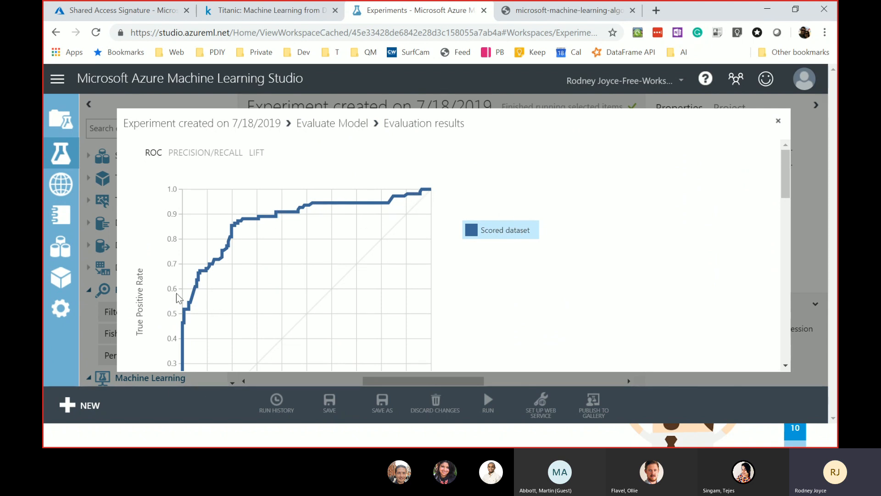
pyautogui.moveTo(786, 181); pyautogui.dragTo(792, 199)
pyautogui.rightClick(792, 199)
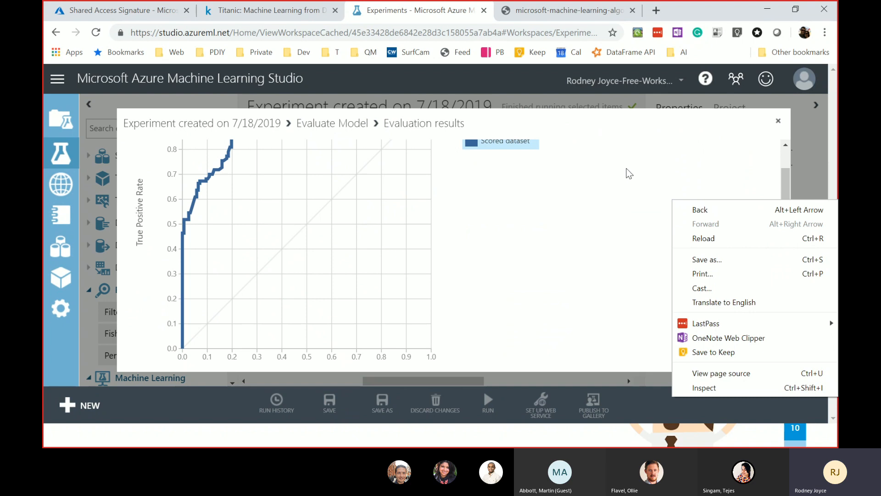
pyautogui.click(771, 185)
pyautogui.moveTo(785, 182); pyautogui.dragTo(797, 162)
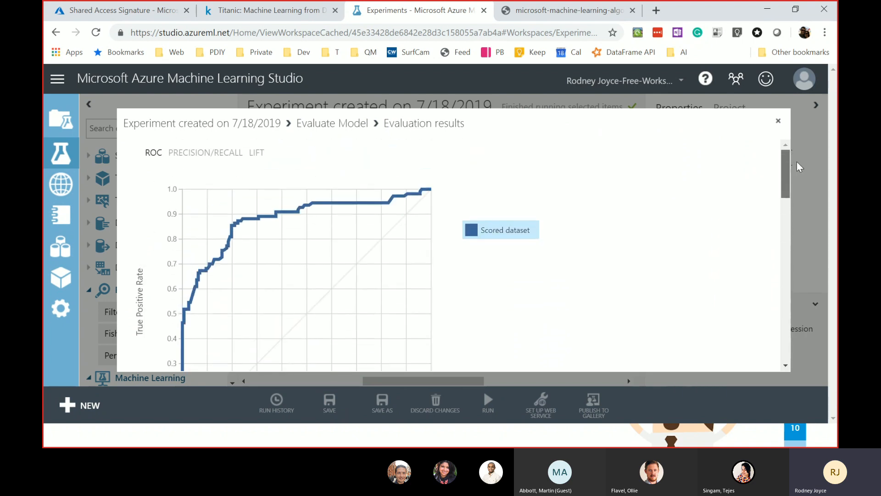
pyautogui.moveTo(226, 145); pyautogui.dragTo(224, 156)
pyautogui.click(263, 155)
pyautogui.click(153, 154)
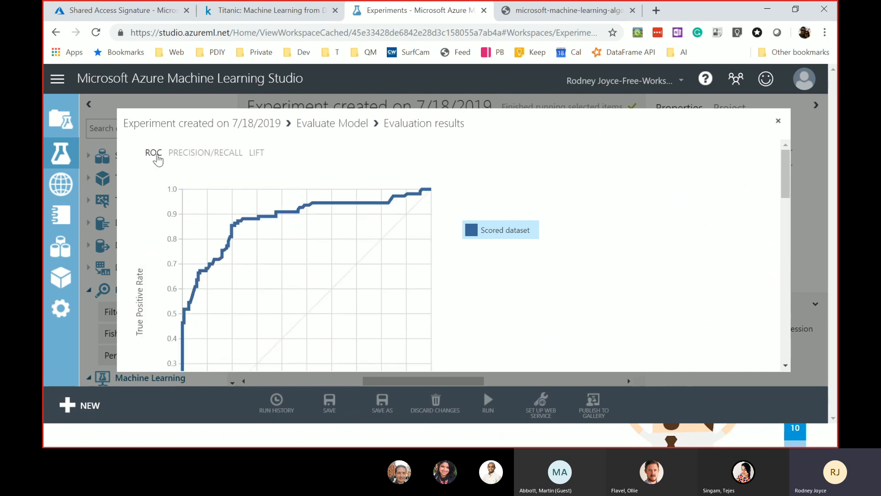
pyautogui.click(778, 121)
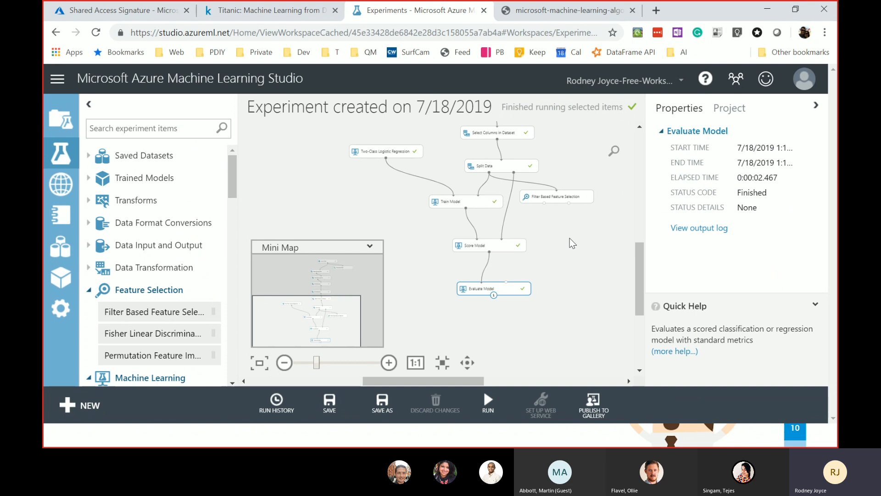
pyautogui.rightClick(507, 290)
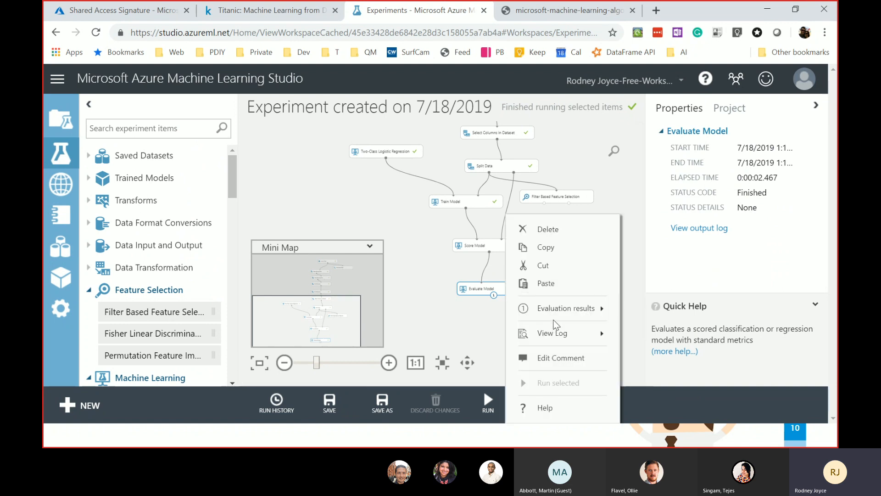
pyautogui.moveTo(572, 315)
pyautogui.click(684, 260)
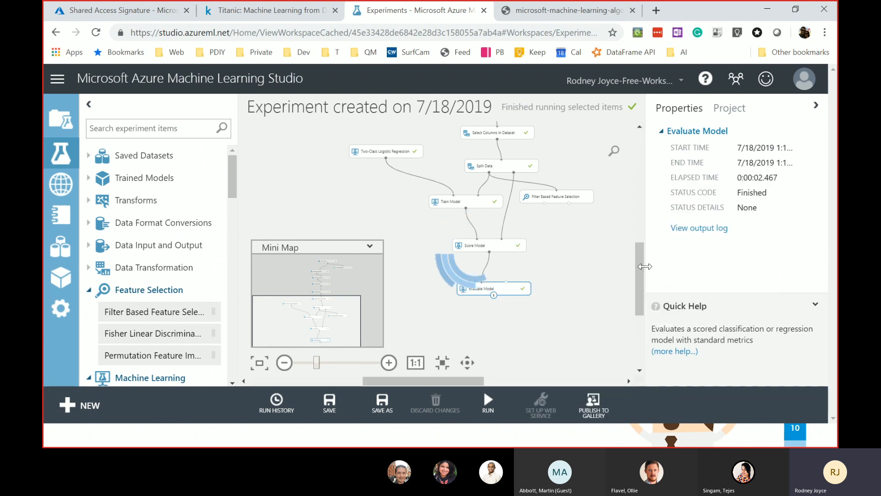
pyautogui.scroll(-10, 366, 264)
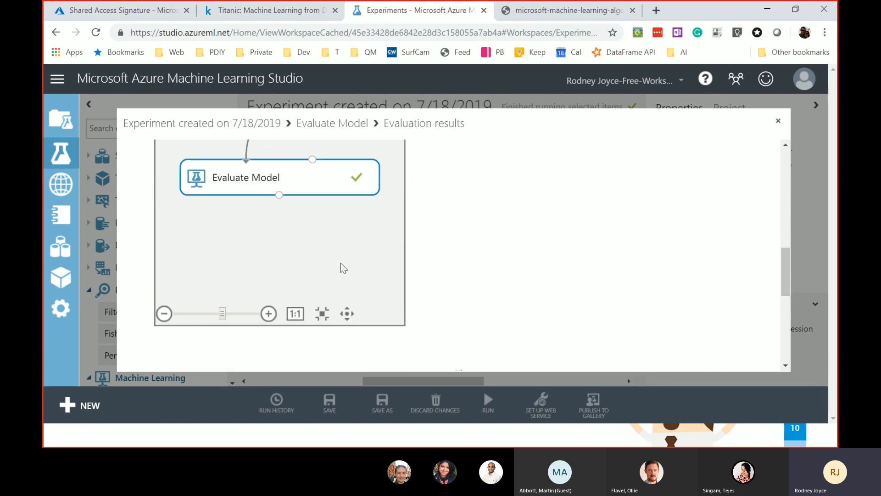
pyautogui.moveTo(144, 230); pyautogui.dragTo(241, 274)
pyautogui.doubleClick(144, 225)
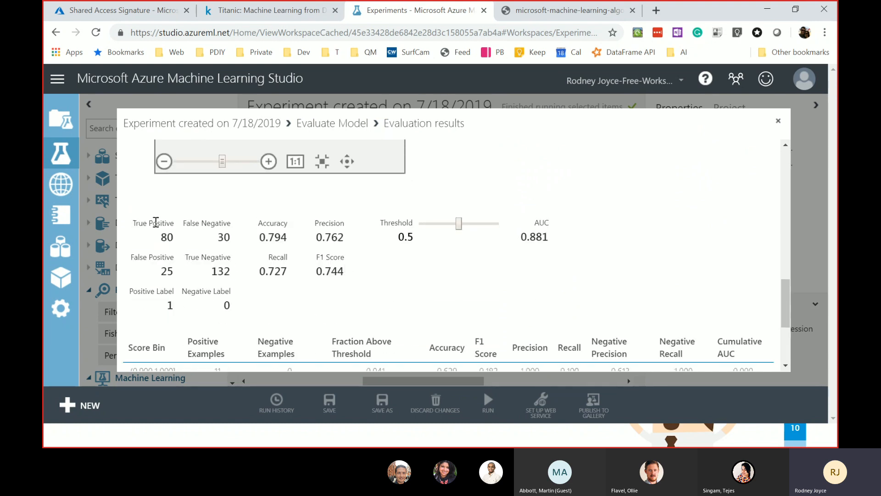
pyautogui.doubleClick(164, 222)
pyautogui.click(164, 231)
pyautogui.doubleClick(171, 238)
pyautogui.doubleClick(213, 271)
pyautogui.doubleClick(226, 237)
pyautogui.doubleClick(167, 270)
pyautogui.doubleClick(172, 239)
pyautogui.click(225, 237)
pyautogui.moveTo(287, 237); pyautogui.dragTo(255, 238)
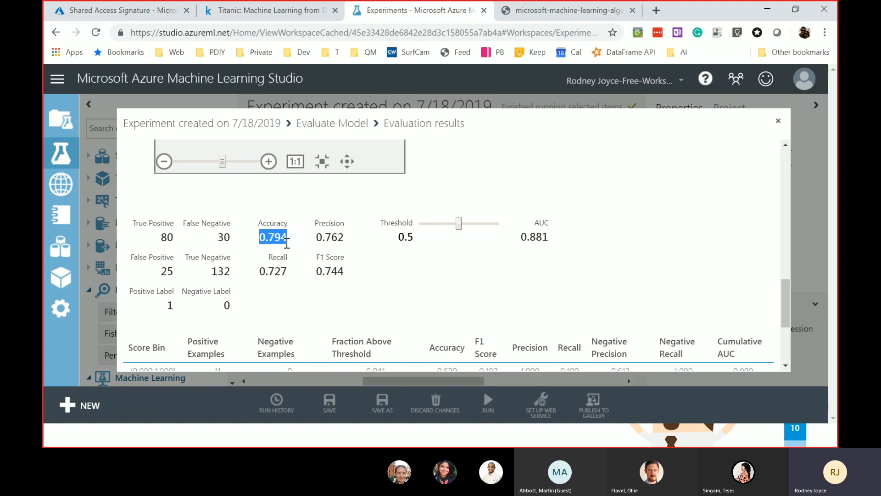
pyautogui.scroll(-3, 271, 241)
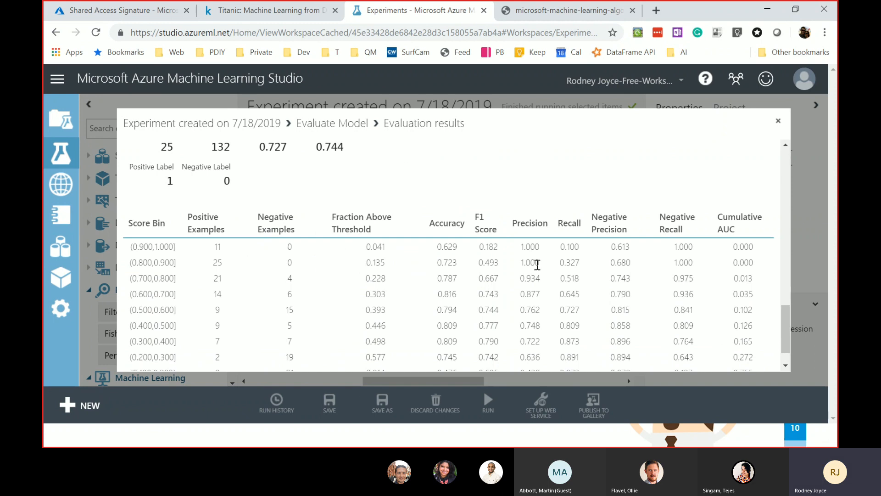
pyautogui.scroll(6, 537, 265)
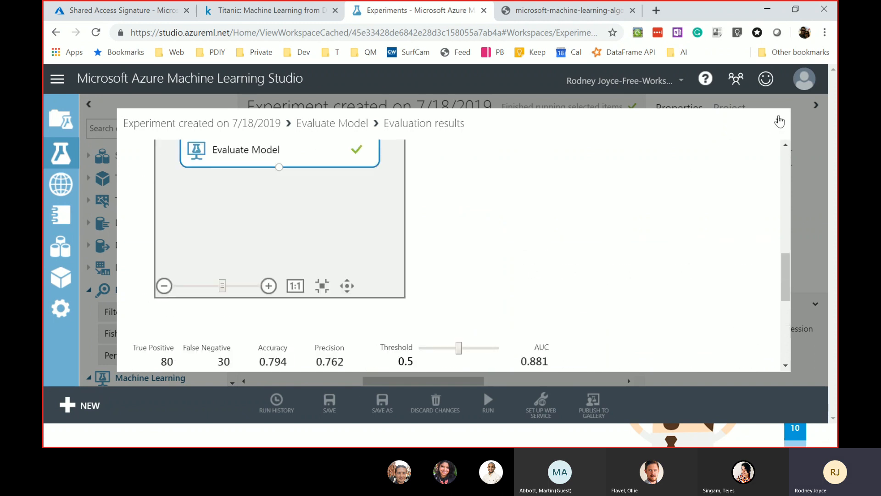
pyautogui.click(779, 120)
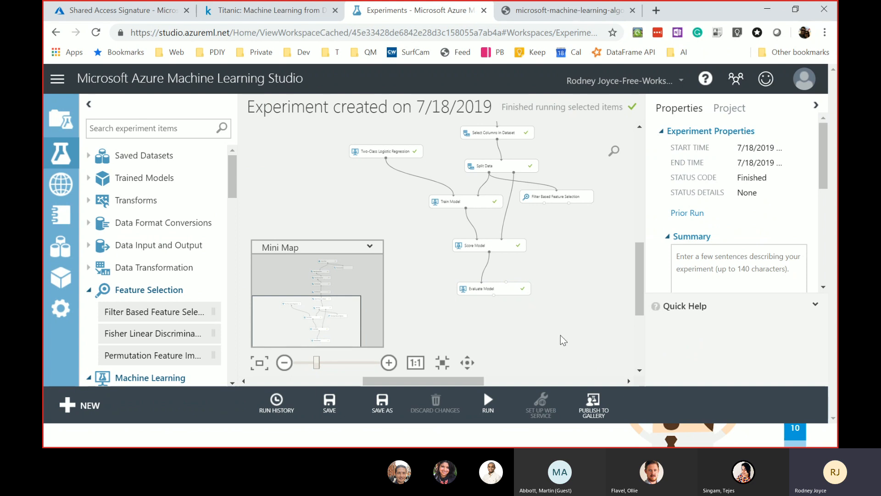
# - Save a copy of the experiment named CleanExp
pyautogui.moveTo(644, 261); pyautogui.dragTo(640, 252)
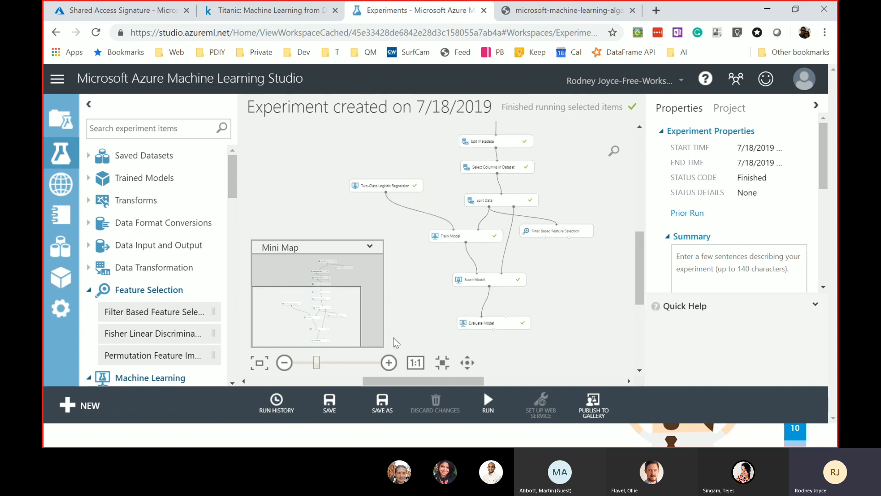
pyautogui.click(381, 404)
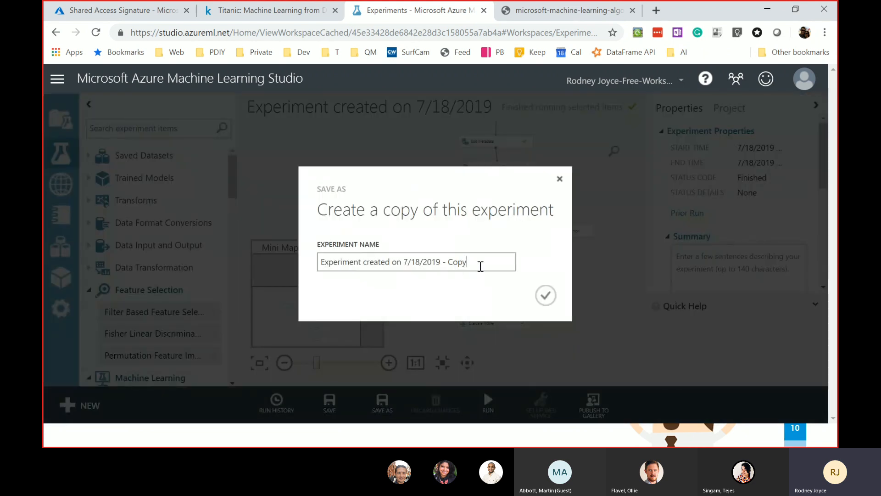
pyautogui.moveTo(481, 267); pyautogui.dragTo(293, 253)
pyautogui.write('CleanExp')
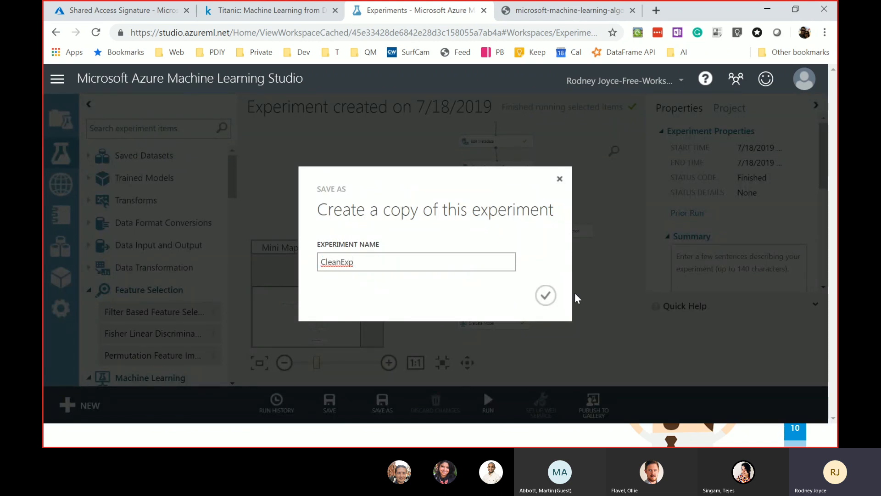
pyautogui.click(546, 295)
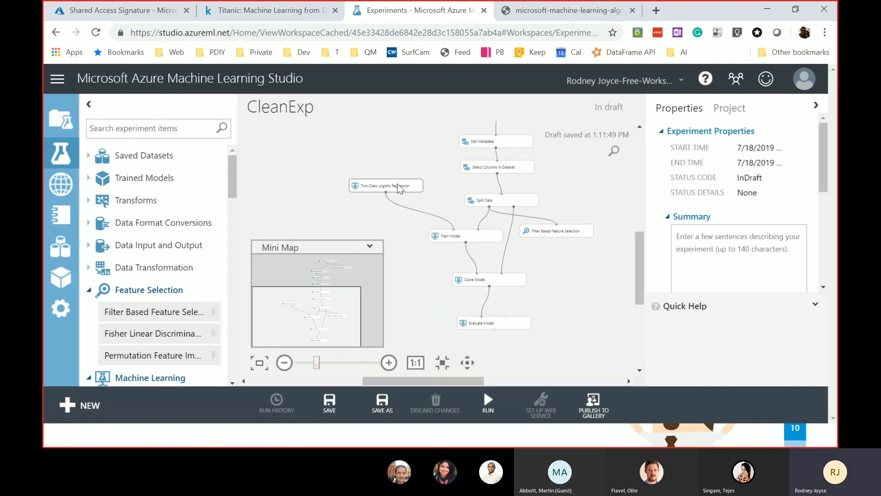
# - Review the Logistic Regression and Feature Selection settings, then nudge Import Data left
pyautogui.click(397, 184)
pyautogui.click(563, 230)
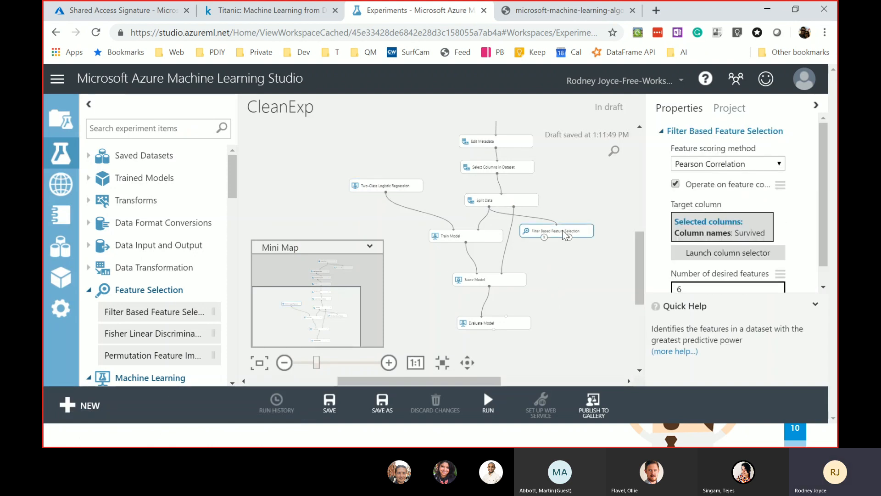
pyautogui.click(570, 244)
pyautogui.moveTo(640, 242); pyautogui.dragTo(640, 180)
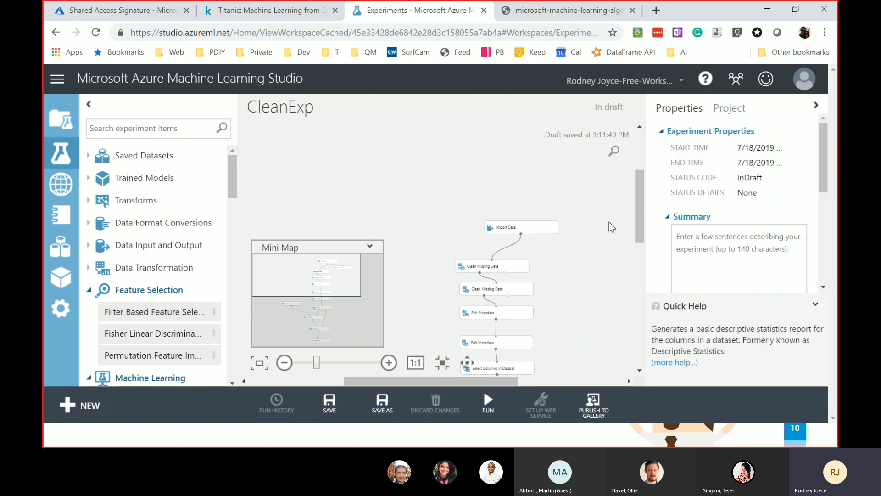
pyautogui.moveTo(553, 228); pyautogui.dragTo(520, 231)
pyautogui.moveTo(642, 230); pyautogui.dragTo(632, 300)
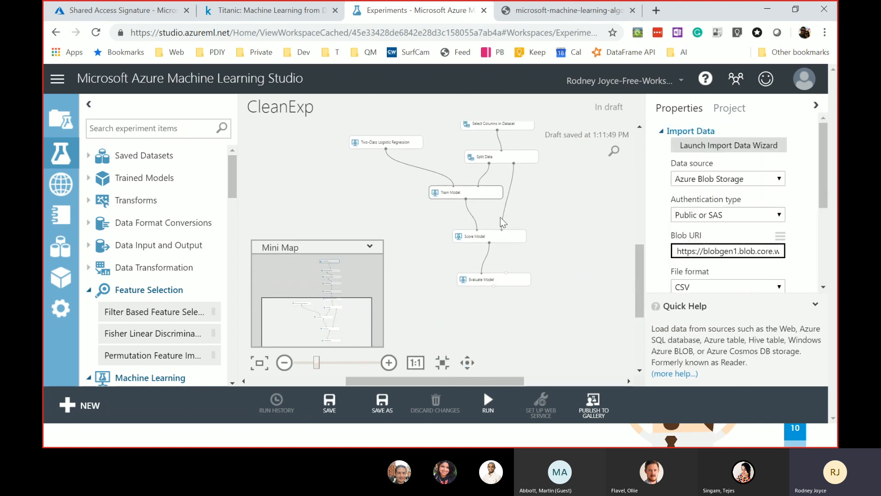
# - Run every CleanExp module to completion, then bring up the Set Up Web Service options
pyautogui.click(488, 404)
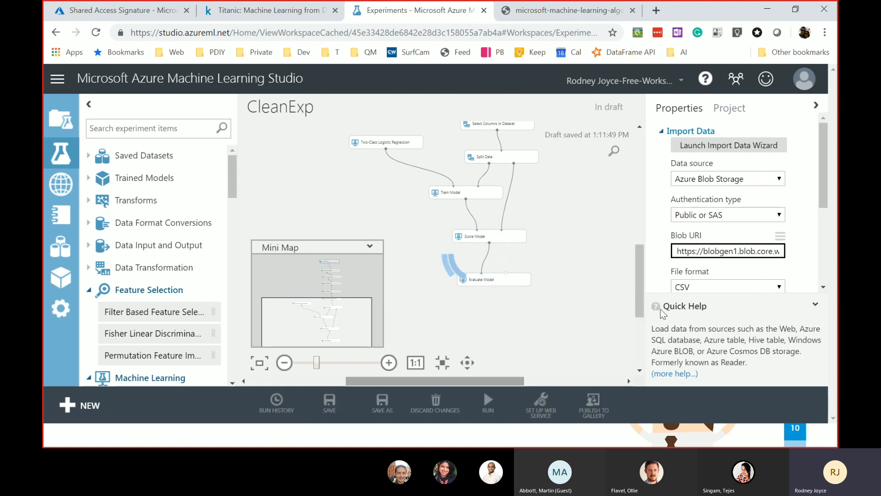
pyautogui.moveTo(639, 265); pyautogui.dragTo(638, 261)
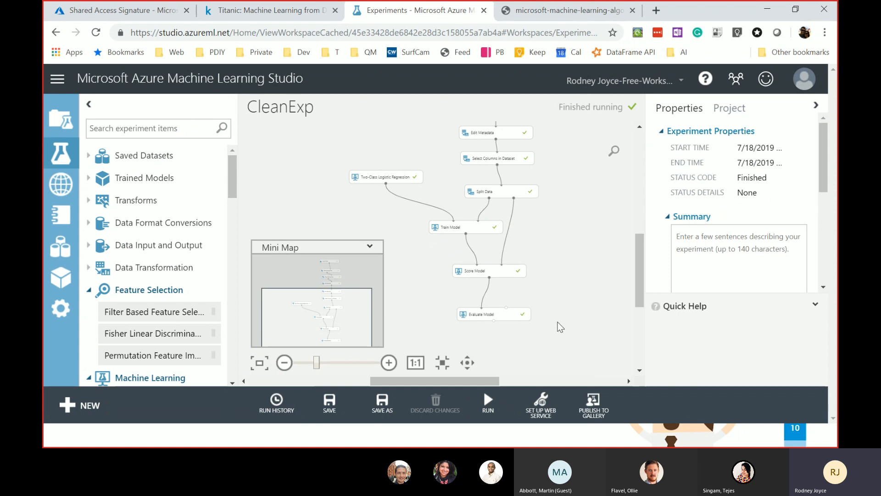
pyautogui.click(554, 415)
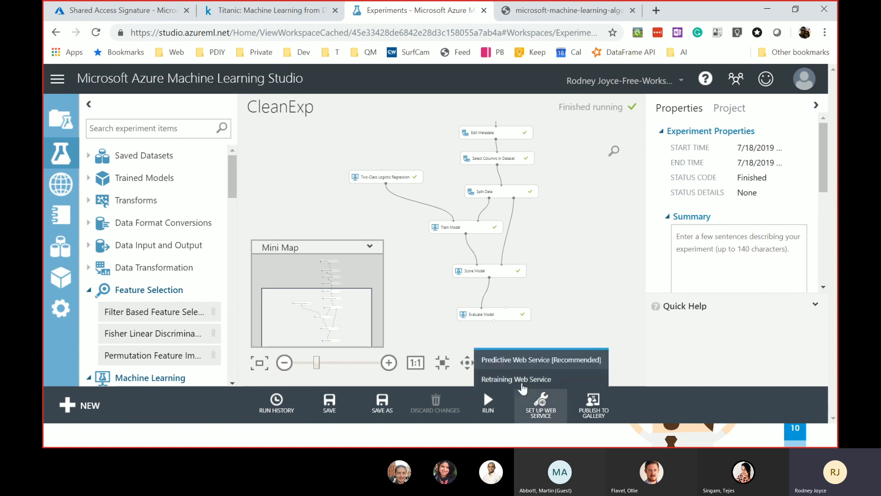
# - Generate CleanExp [Predictive Exp.] with Predictive Web Service [Recommended] and dismiss the notification
pyautogui.click(567, 363)
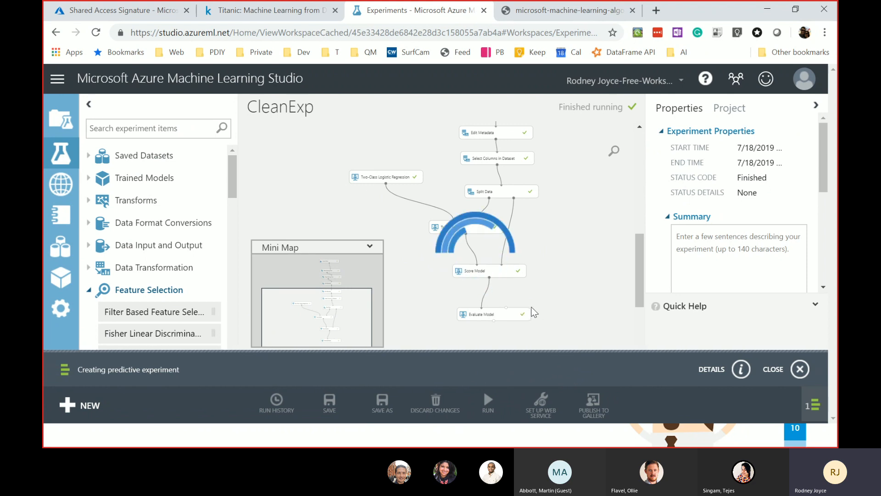
pyautogui.click(802, 369)
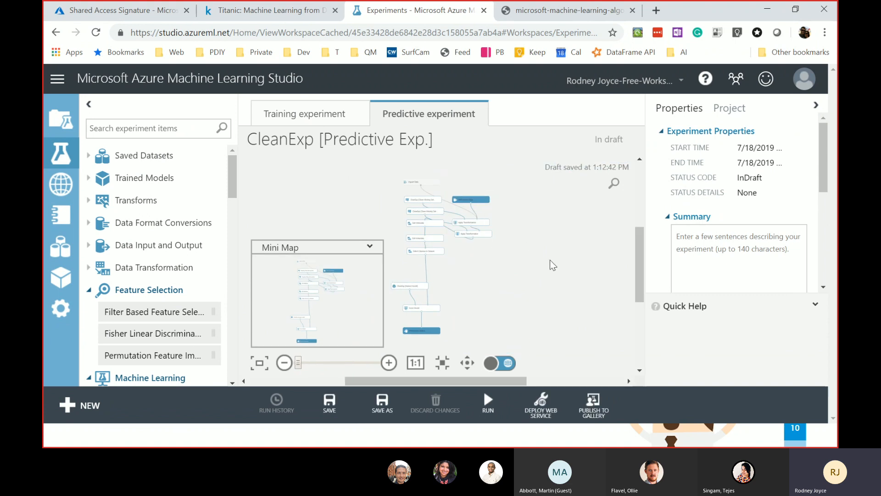
# - Zoom into the predictive graph and delete its Import Data module
pyautogui.click(388, 362)
pyautogui.click(388, 363)
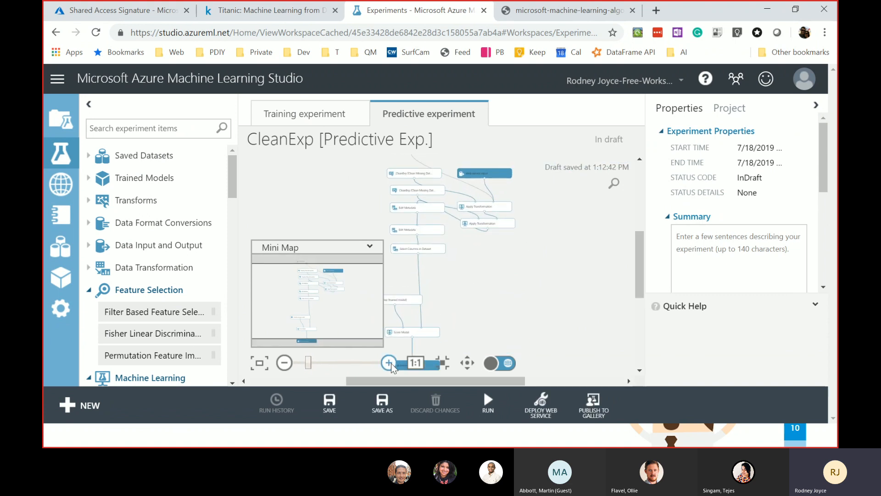
pyautogui.click(388, 363)
pyautogui.moveTo(643, 250); pyautogui.dragTo(641, 205)
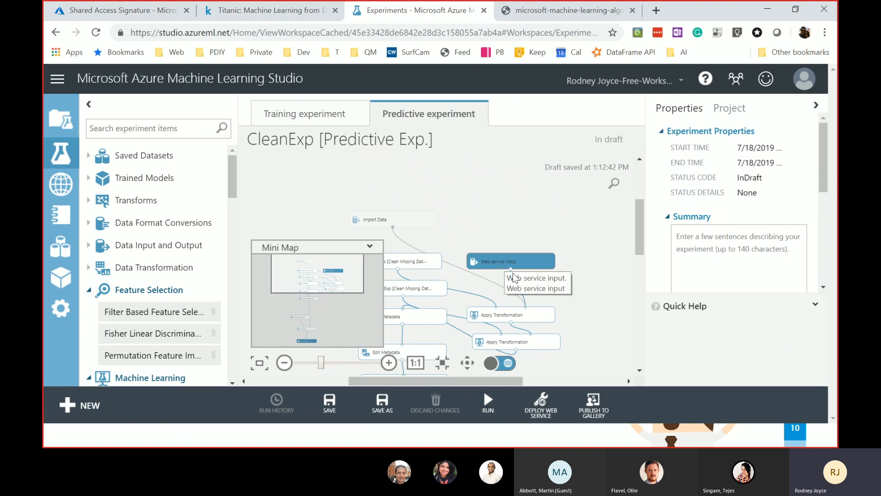
pyautogui.moveTo(489, 380); pyautogui.dragTo(457, 380)
pyautogui.click(388, 362)
pyautogui.click(389, 363)
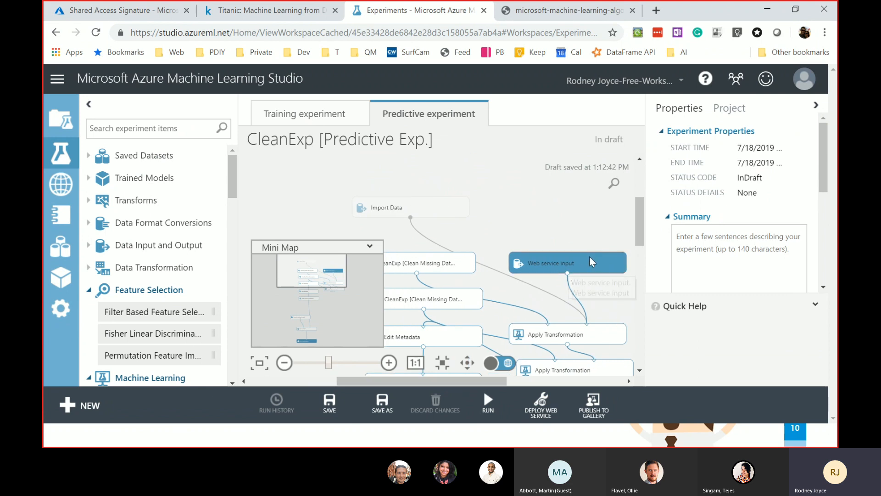
pyautogui.click(411, 215)
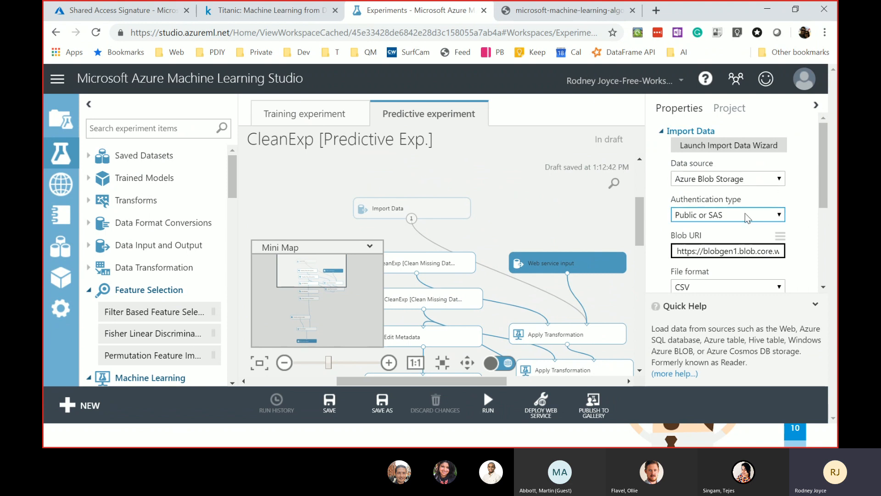
pyautogui.scroll(-2, 746, 215)
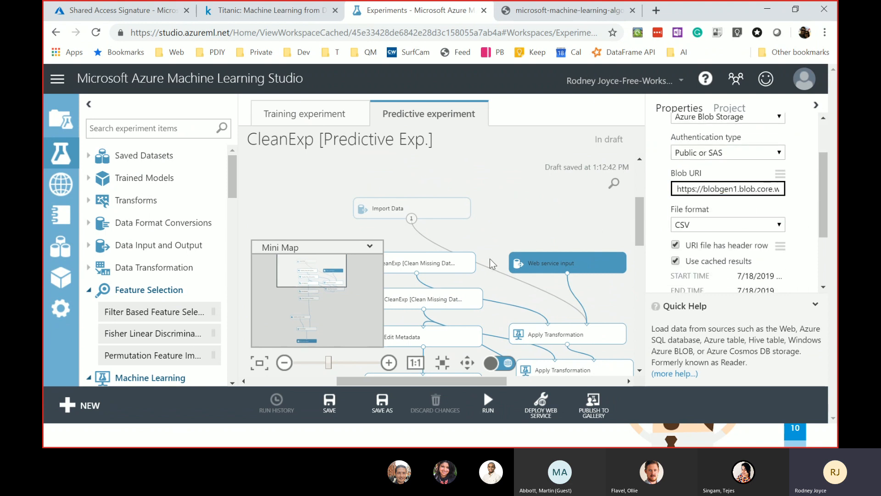
pyautogui.press('Delete')
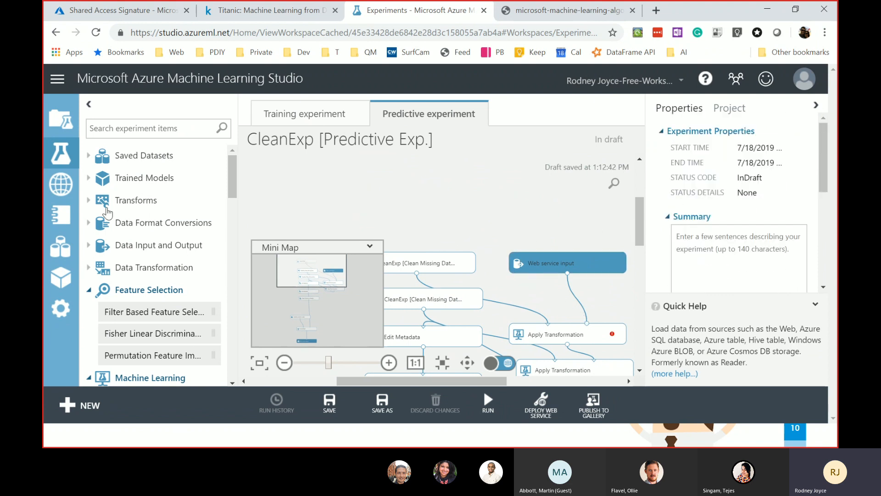
# - Add the test.csv dataset wired to Apply Transformation, then delete it again
pyautogui.click(89, 157)
pyautogui.moveTo(144, 238); pyautogui.dragTo(427, 193)
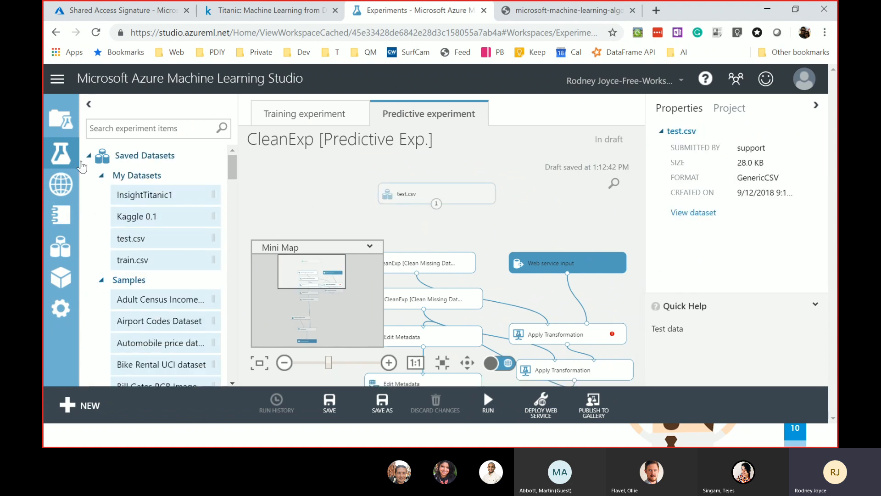
pyautogui.moveTo(440, 204); pyautogui.dragTo(547, 323)
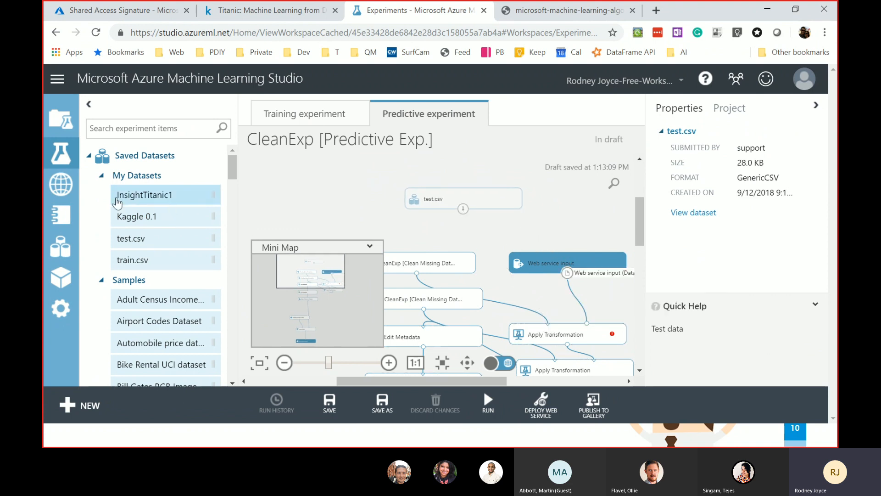
pyautogui.moveTo(463, 209); pyautogui.dragTo(552, 330)
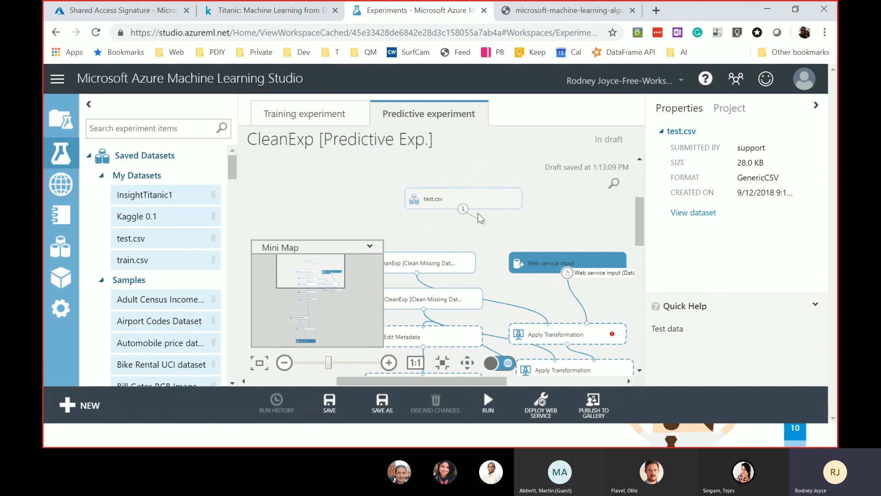
pyautogui.moveTo(473, 196); pyautogui.dragTo(428, 179)
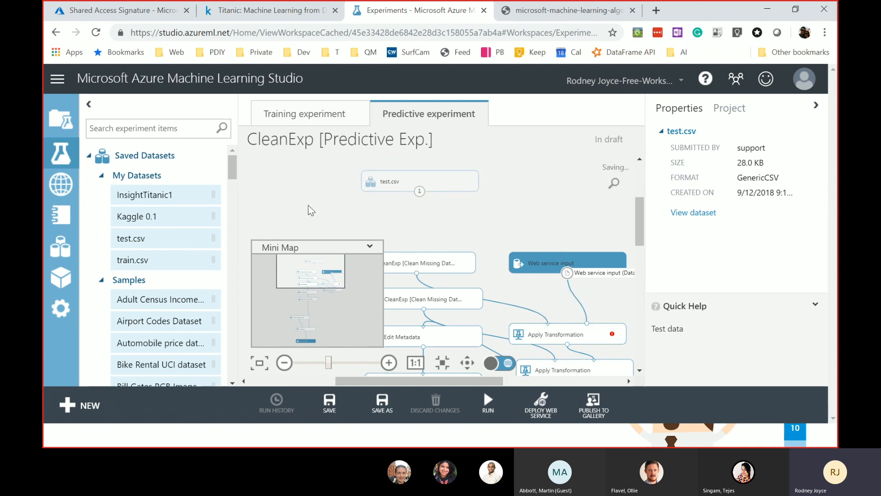
pyautogui.click(101, 176)
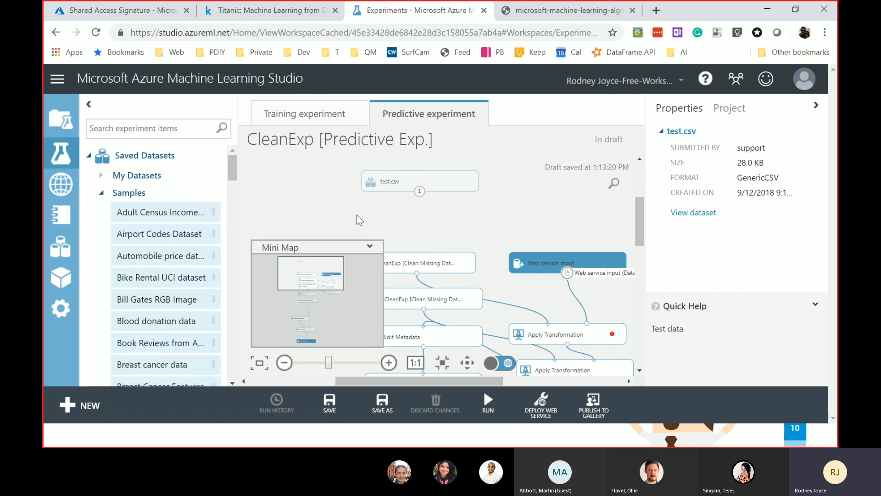
pyautogui.press('Delete')
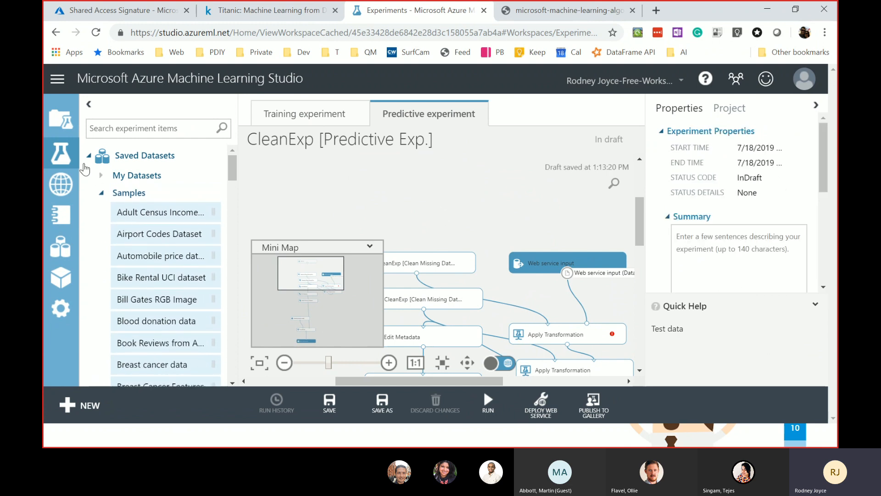
# - Add an Import Data module reading Azure Blob Storage with Public or SAS authentication
pyautogui.write('input')
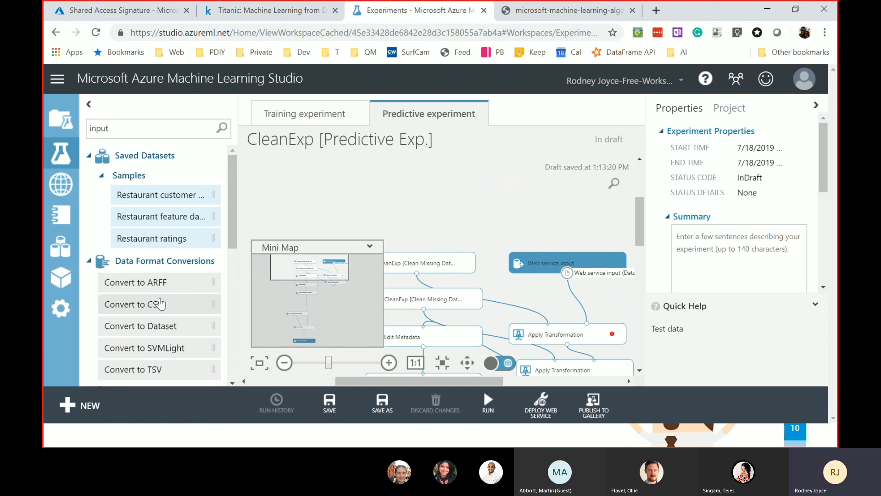
pyautogui.scroll(-5, 180, 286)
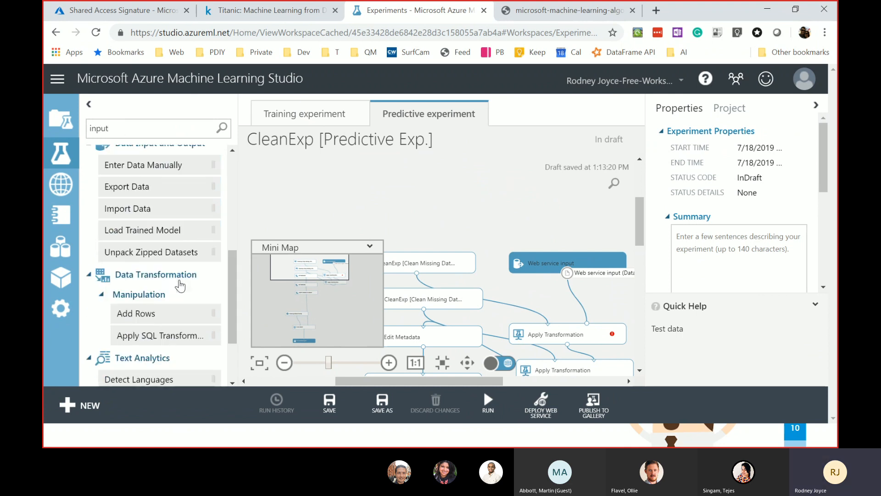
pyautogui.moveTo(141, 209); pyautogui.dragTo(473, 183)
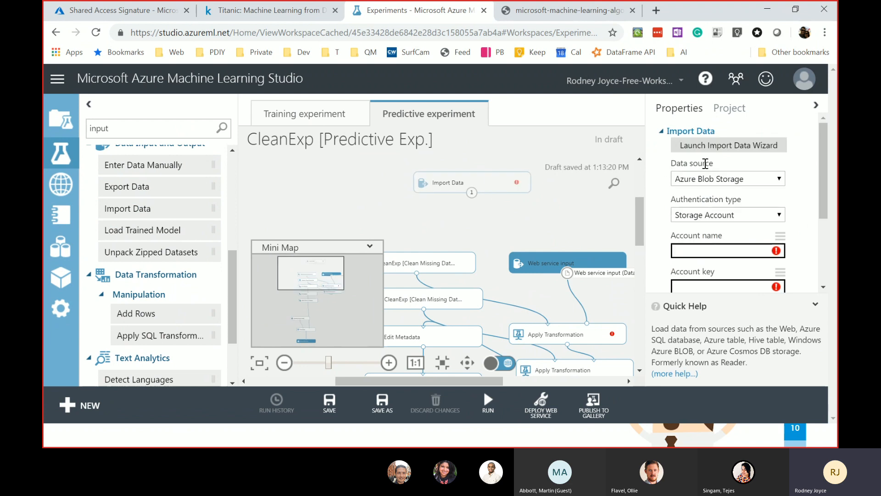
pyautogui.click(734, 215)
pyautogui.click(702, 226)
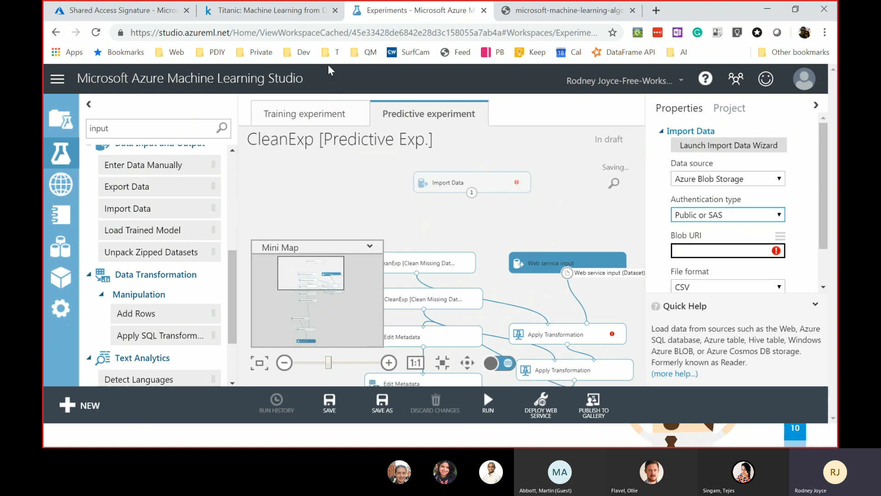
pyautogui.click(276, 14)
# - Create a shared access signature URL for the titanic/test.csv blob in Storage Explorer
pyautogui.click(167, 18)
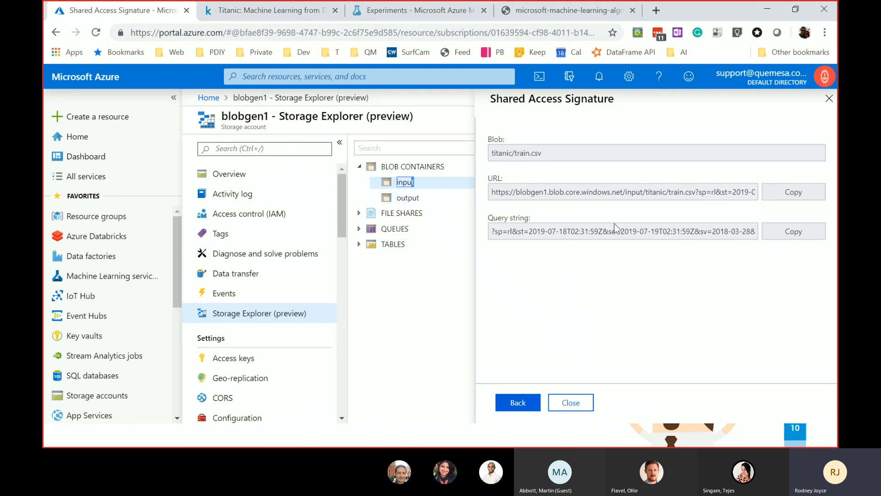
pyautogui.click(572, 403)
pyautogui.click(551, 207)
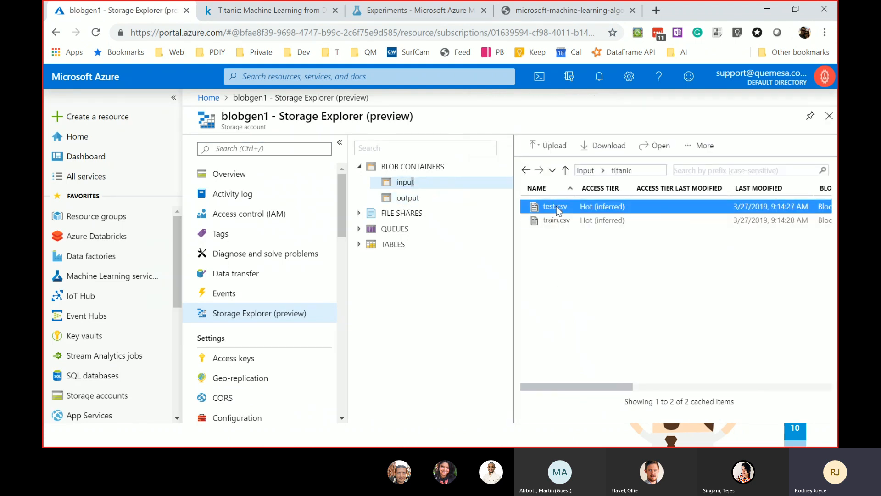
pyautogui.rightClick(557, 206)
pyautogui.click(604, 320)
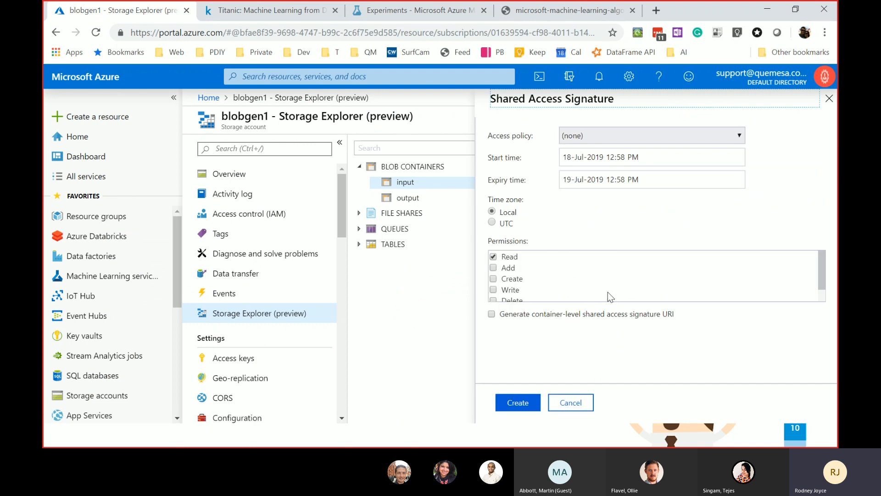
pyautogui.click(517, 403)
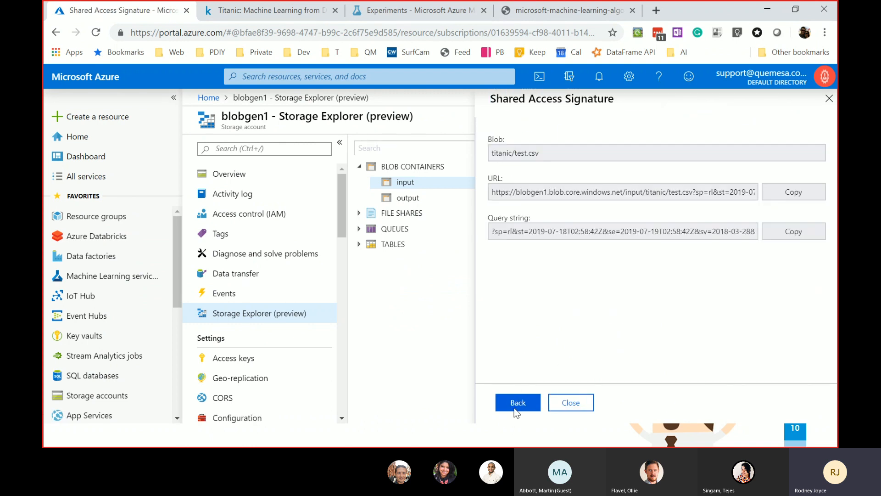
pyautogui.click(269, 16)
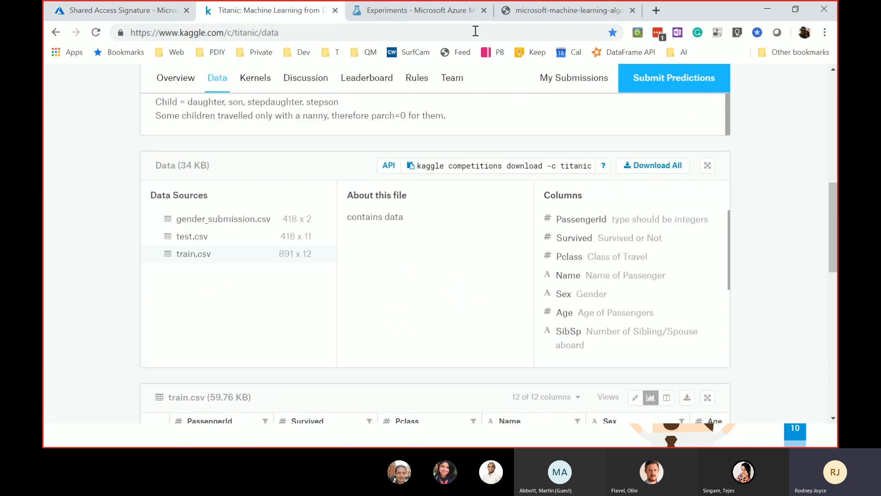
pyautogui.click(435, 17)
pyautogui.click(705, 249)
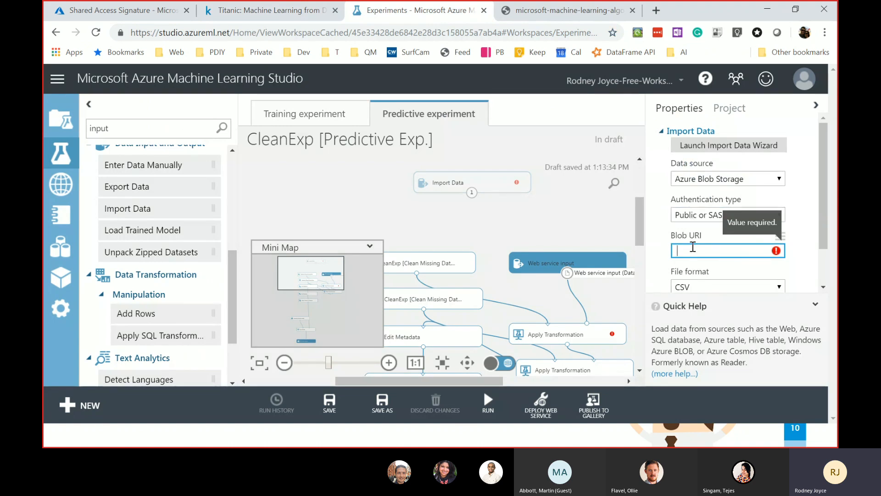
# - Paste the test.csv signature URL into Import Data's Blob URI field
pyautogui.hotkey('ctrl', 'v')
pyautogui.scroll(-1, 705, 243)
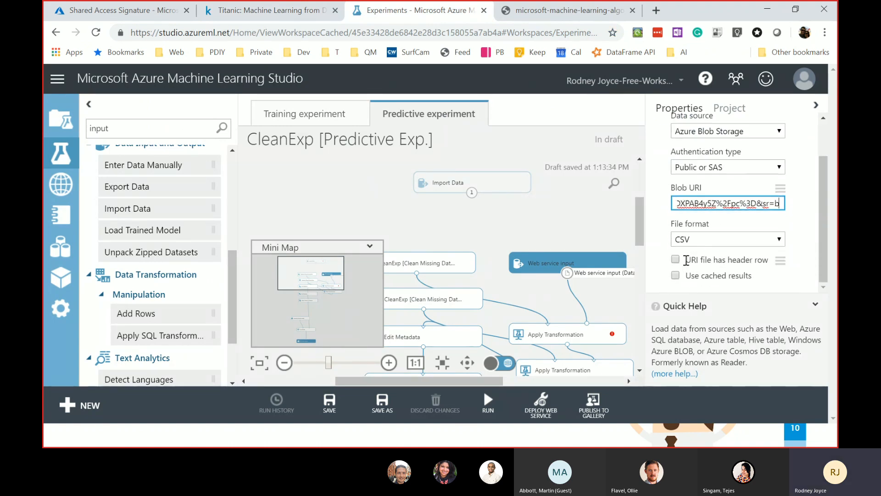
pyautogui.moveTo(472, 192); pyautogui.dragTo(551, 326)
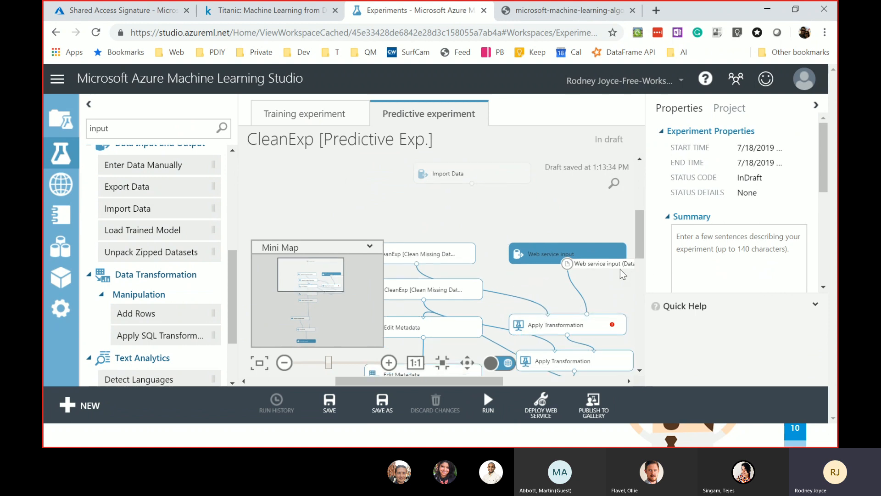
pyautogui.scroll(-1, 621, 269)
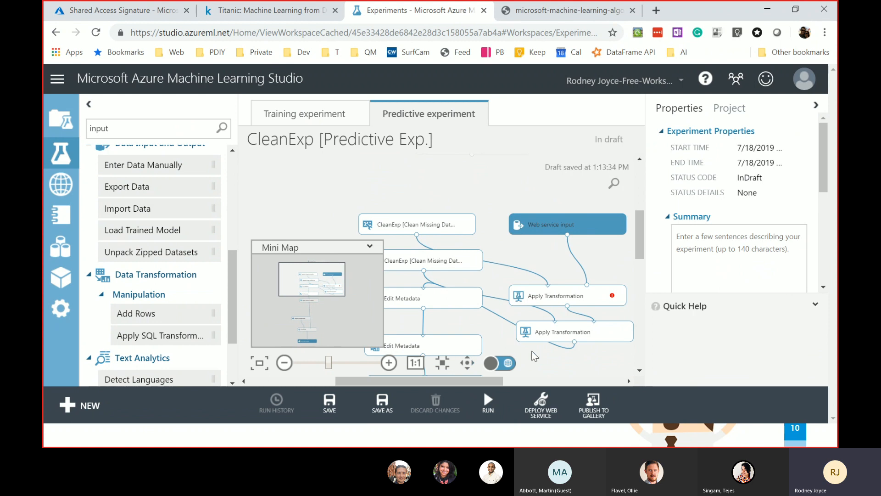
pyautogui.moveTo(500, 381); pyautogui.dragTo(540, 381)
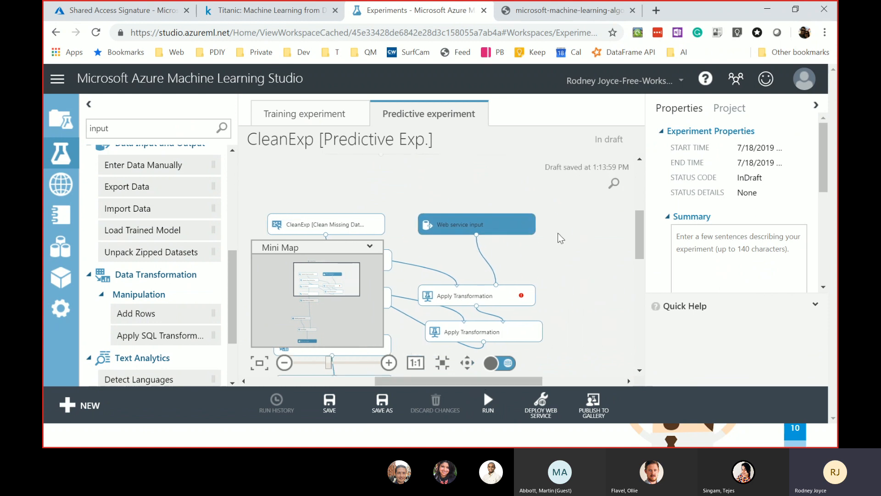
pyautogui.moveTo(640, 224); pyautogui.dragTo(640, 222)
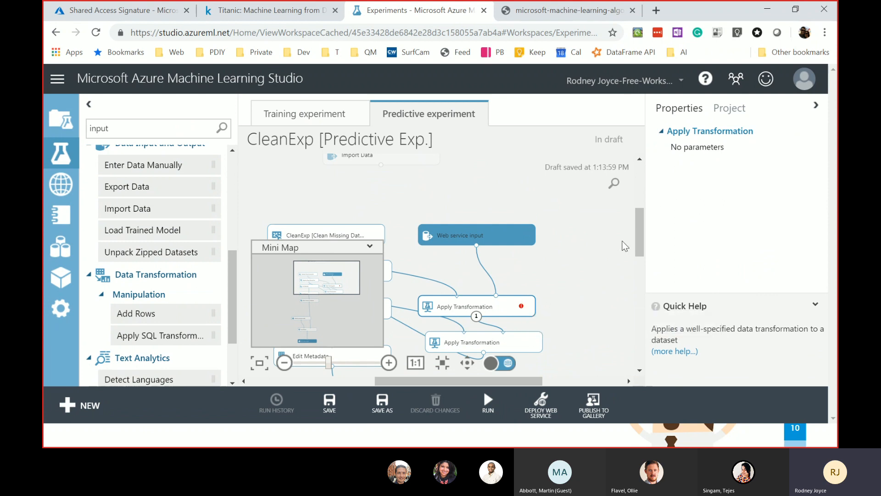
pyautogui.moveTo(638, 228); pyautogui.dragTo(638, 219)
# - Connect Import Data's output to Apply Transformation's right input, moving Web service input aside
pyautogui.click(385, 210)
pyautogui.moveTo(385, 210); pyautogui.dragTo(460, 343)
pyautogui.moveTo(503, 341); pyautogui.dragTo(545, 306)
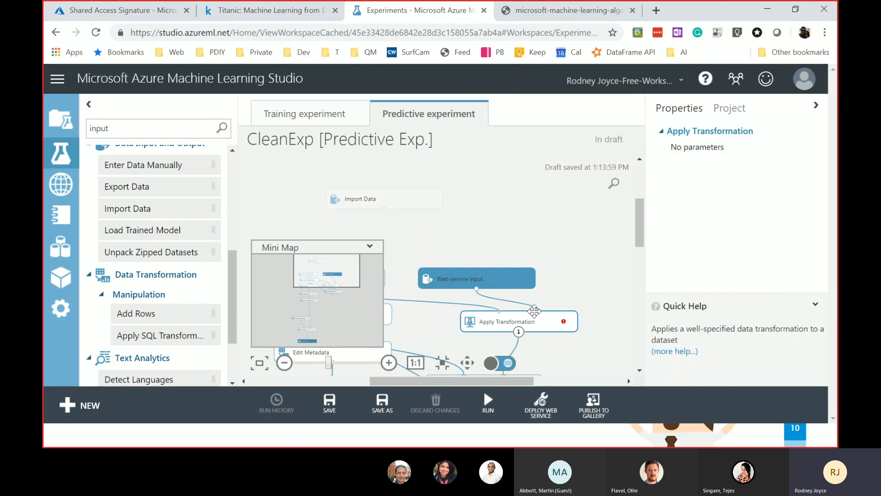
pyautogui.moveTo(476, 276); pyautogui.dragTo(546, 241)
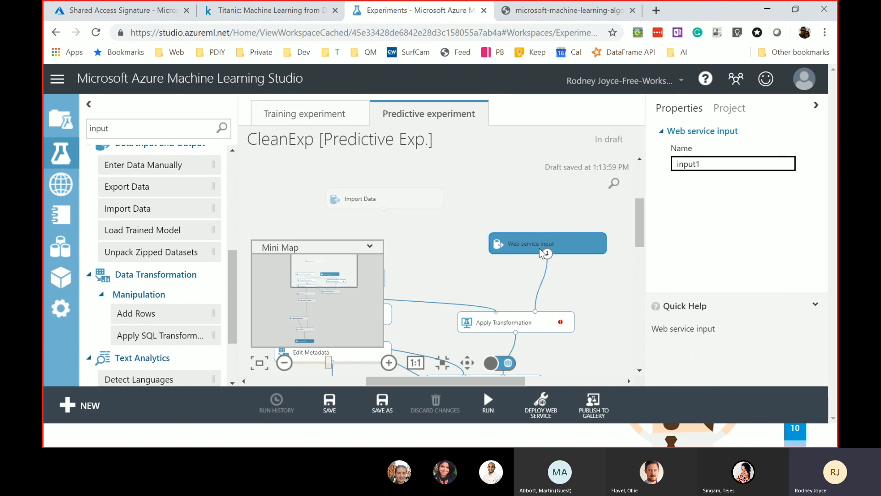
pyautogui.moveTo(384, 209); pyautogui.dragTo(536, 311)
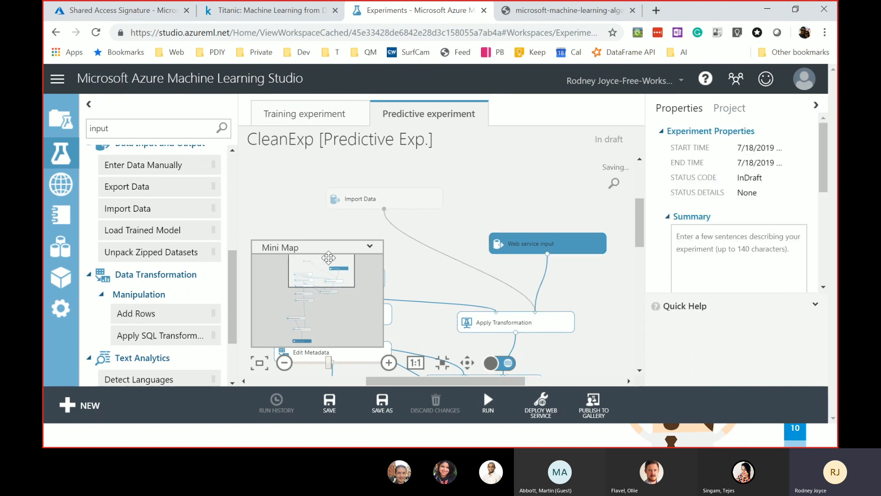
pyautogui.click(370, 248)
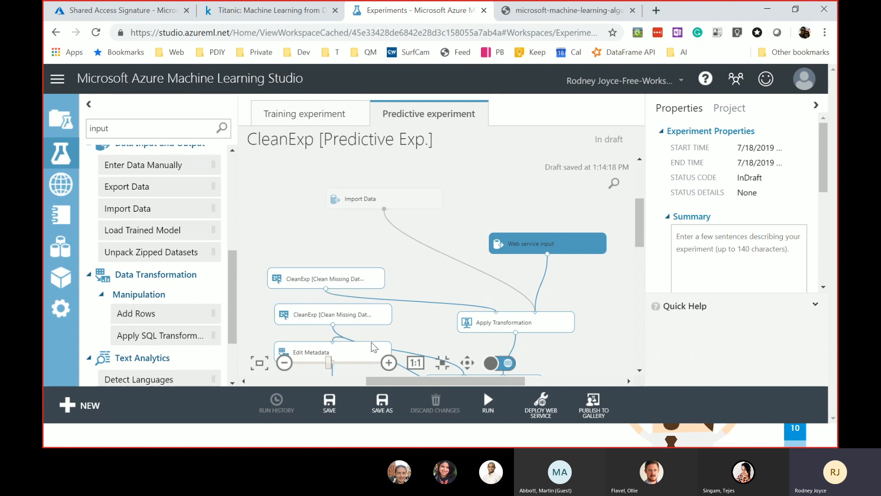
# - Compare with the training experiment and reposition the two Edit Metadata modules
pyautogui.click(292, 120)
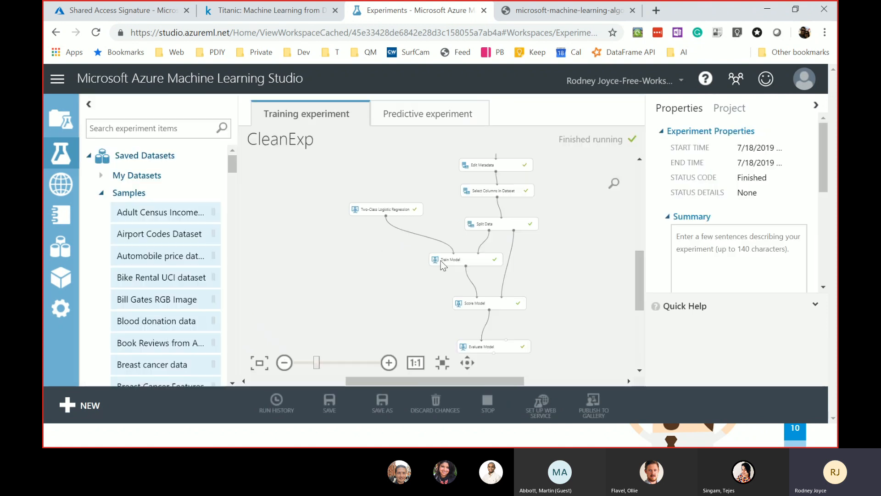
pyautogui.scroll(1, 533, 255)
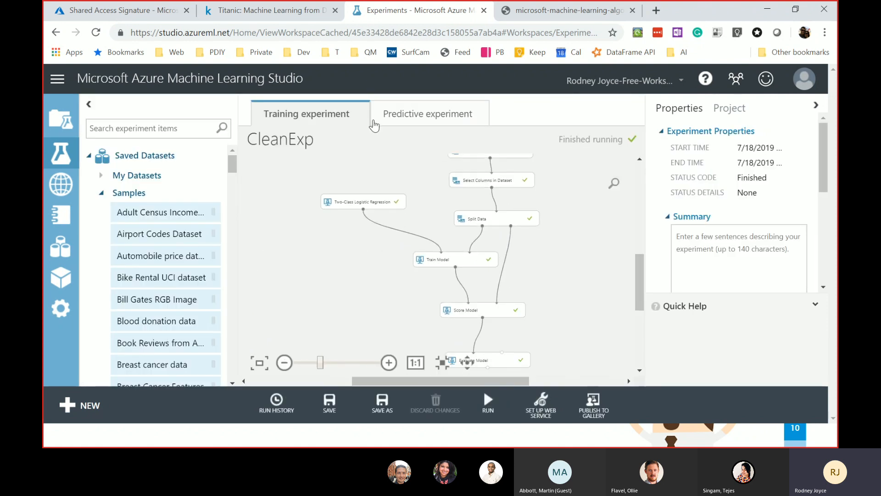
pyautogui.click(418, 128)
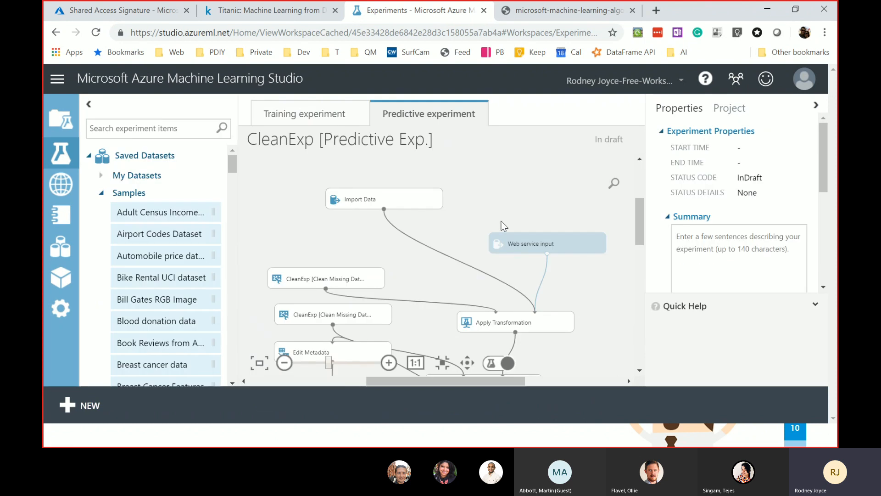
pyautogui.moveTo(640, 222); pyautogui.dragTo(602, 249)
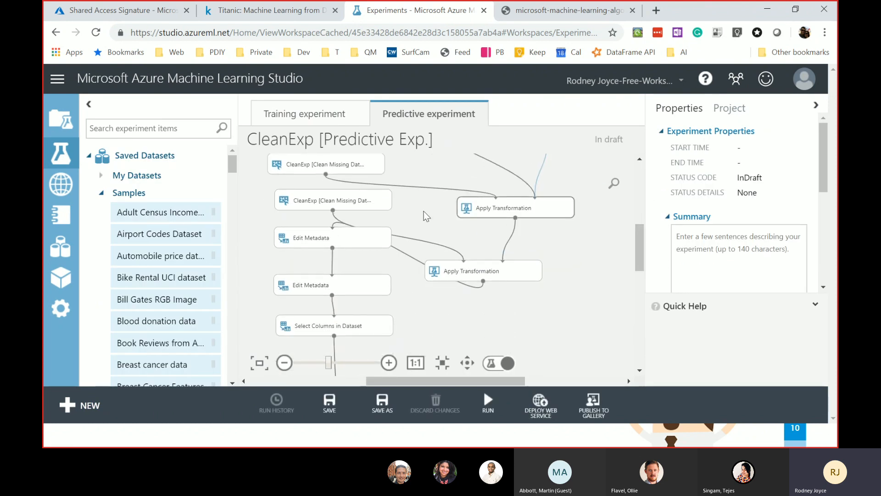
pyautogui.moveTo(358, 239); pyautogui.dragTo(516, 308)
pyautogui.moveTo(362, 288); pyautogui.dragTo(323, 276)
pyautogui.moveTo(642, 250); pyautogui.dragTo(638, 227)
# - Check the Import Data, Apply Transformation and Edit Metadata settings
pyautogui.click(375, 162)
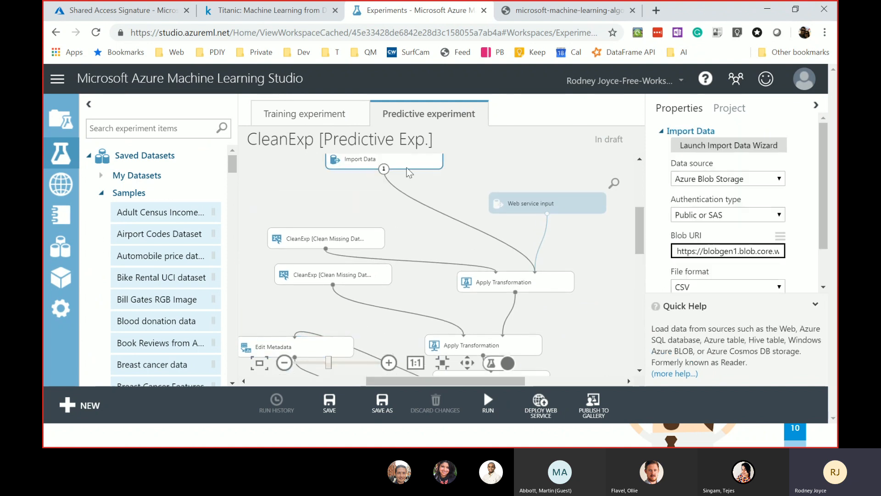
pyautogui.click(515, 282)
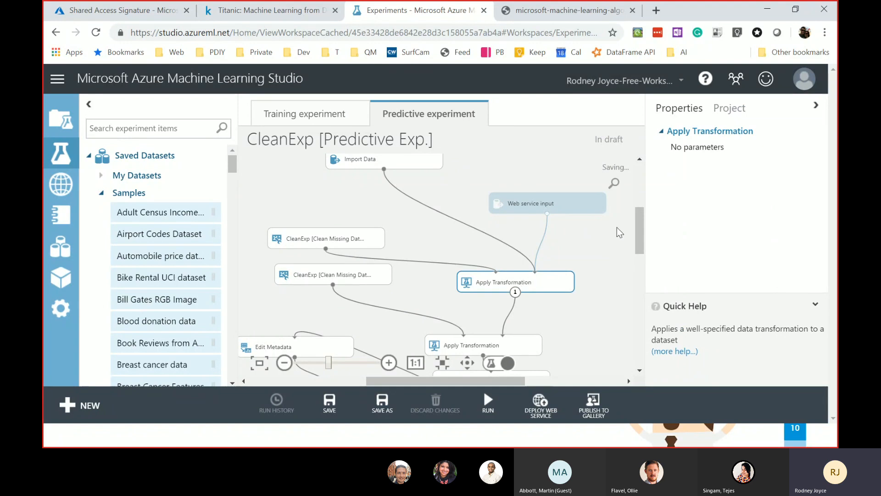
pyautogui.moveTo(636, 225); pyautogui.dragTo(643, 288)
pyautogui.rightClick(636, 232)
pyautogui.click(637, 252)
pyautogui.click(473, 240)
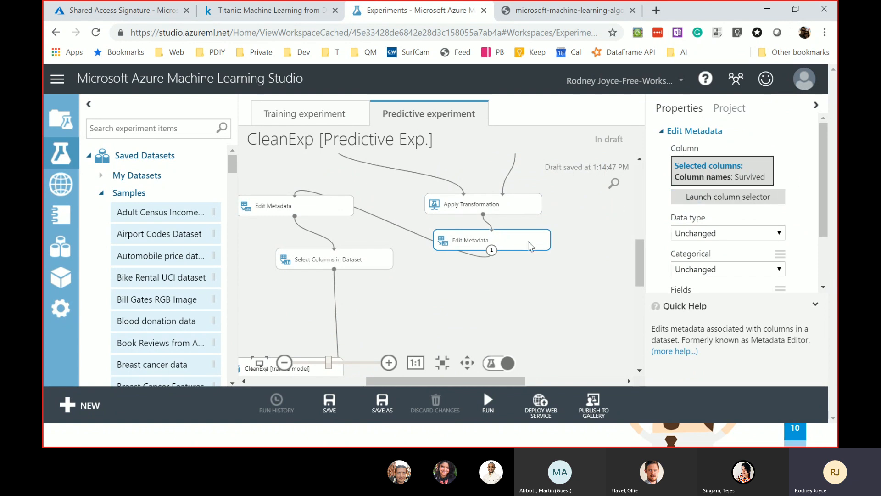
# - Delete the Survived Edit Metadata and feed Apply Transformation into the Sex,Embarked Edit Metadata
pyautogui.press('Delete')
pyautogui.moveTo(328, 198); pyautogui.dragTo(488, 248)
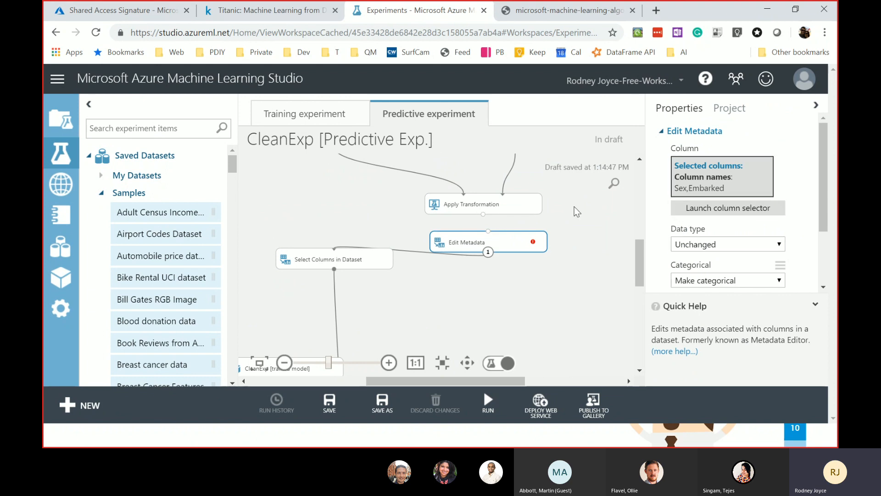
pyautogui.moveTo(483, 215); pyautogui.dragTo(488, 231)
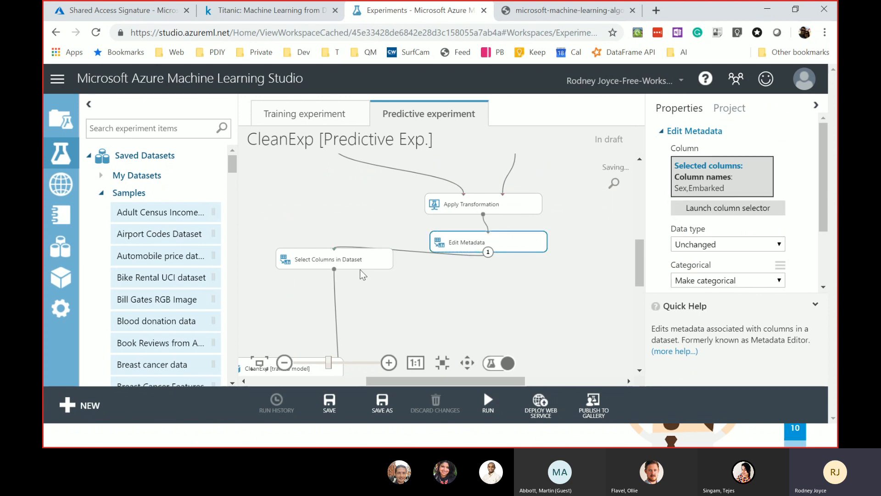
# - Drop Survived from Select Columns in Dataset's column selection
pyautogui.click(330, 260)
pyautogui.click(723, 217)
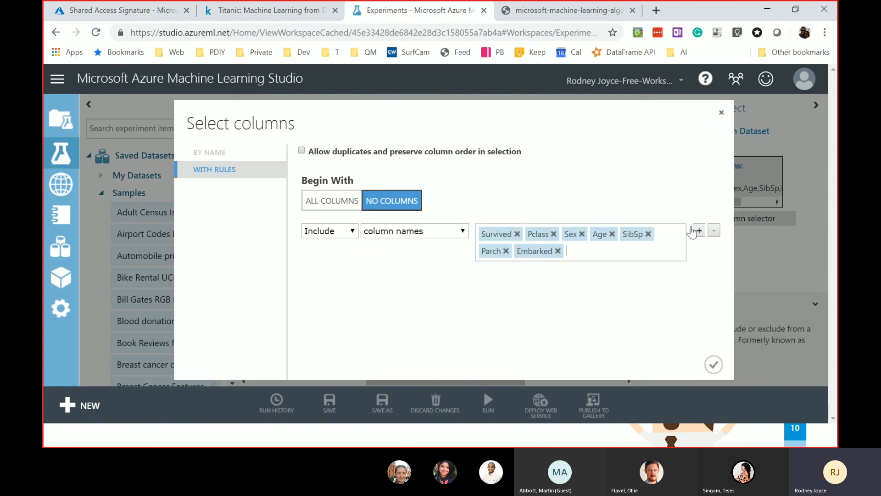
pyautogui.click(517, 233)
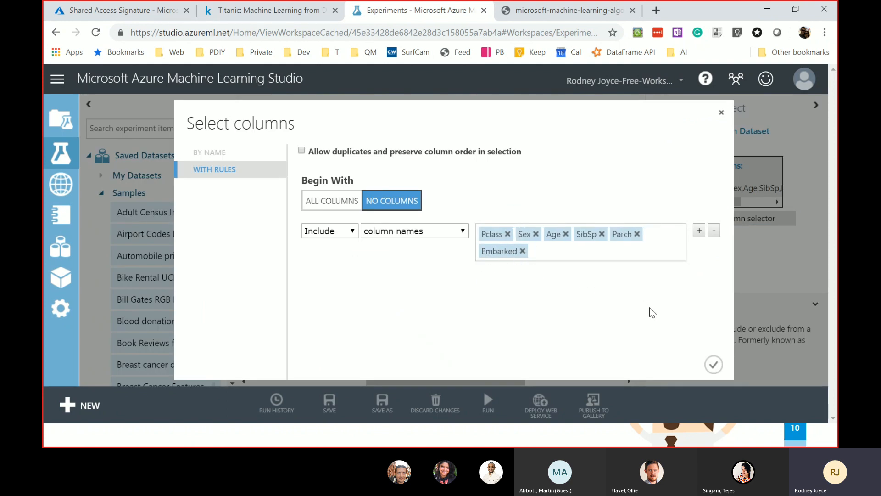
pyautogui.click(713, 365)
pyautogui.moveTo(645, 265); pyautogui.dragTo(637, 304)
pyautogui.moveTo(383, 381); pyautogui.dragTo(363, 382)
pyautogui.click(381, 270)
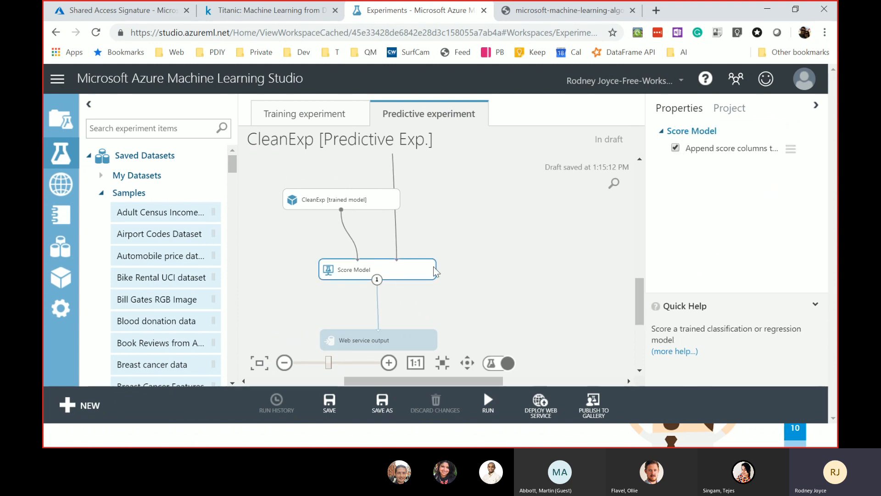
# - Run CleanExp [Predictive Exp.] until Score Model and all modules finish
pyautogui.moveTo(640, 288); pyautogui.dragTo(619, 289)
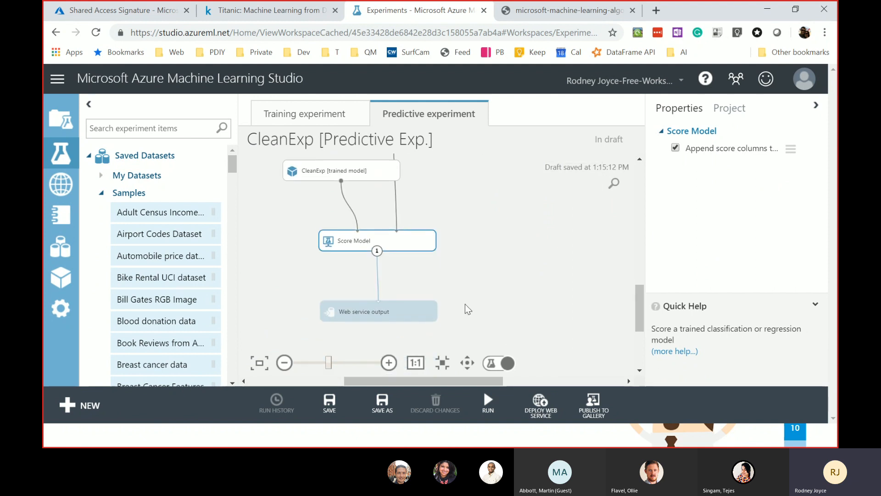
pyautogui.click(490, 404)
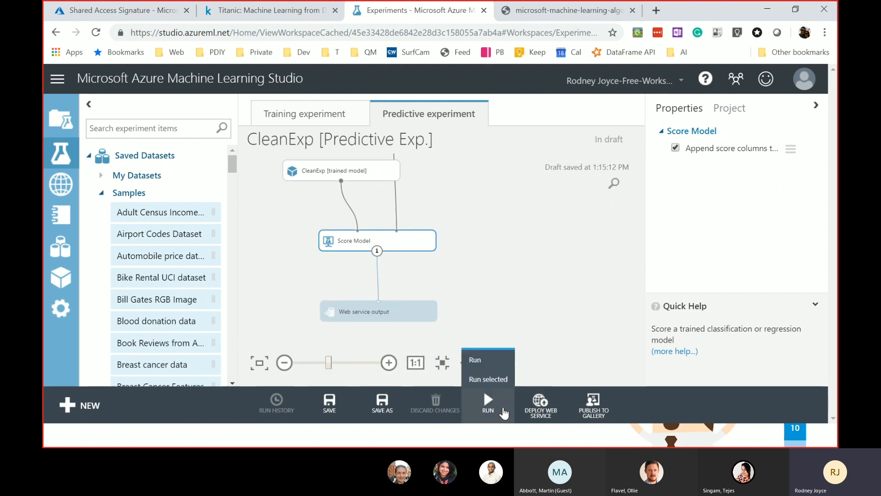
pyautogui.click(498, 356)
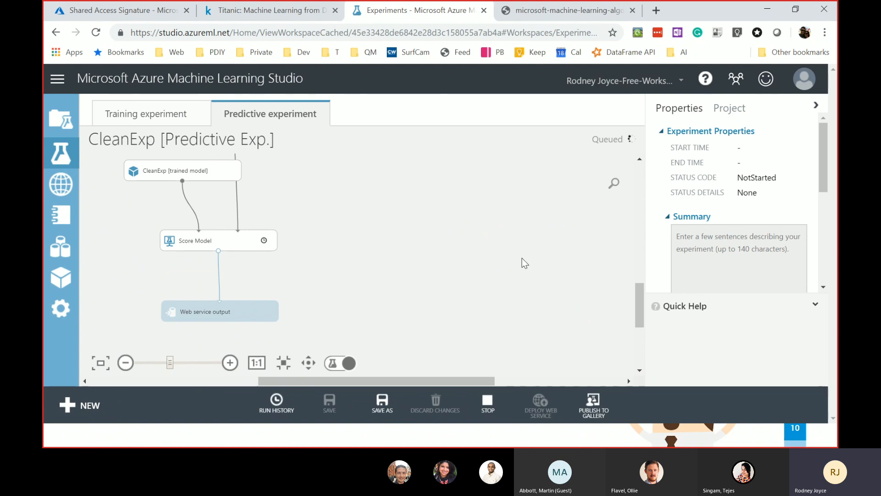
pyautogui.moveTo(363, 382); pyautogui.dragTo(343, 383)
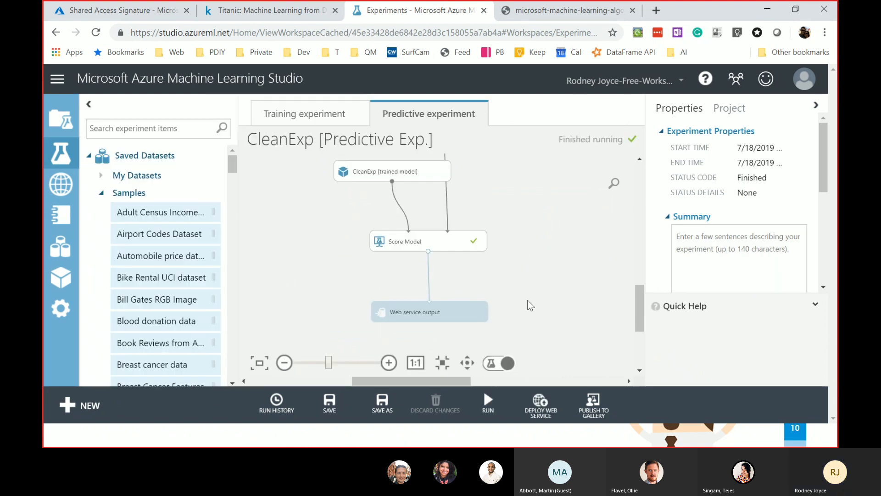
# - Visualize Score Model's scored dataset and check Scored Labels statistics: 891 rows, mean 0.3524
pyautogui.click(436, 240)
pyautogui.rightClick(437, 240)
pyautogui.moveTo(515, 334)
pyautogui.moveTo(510, 309)
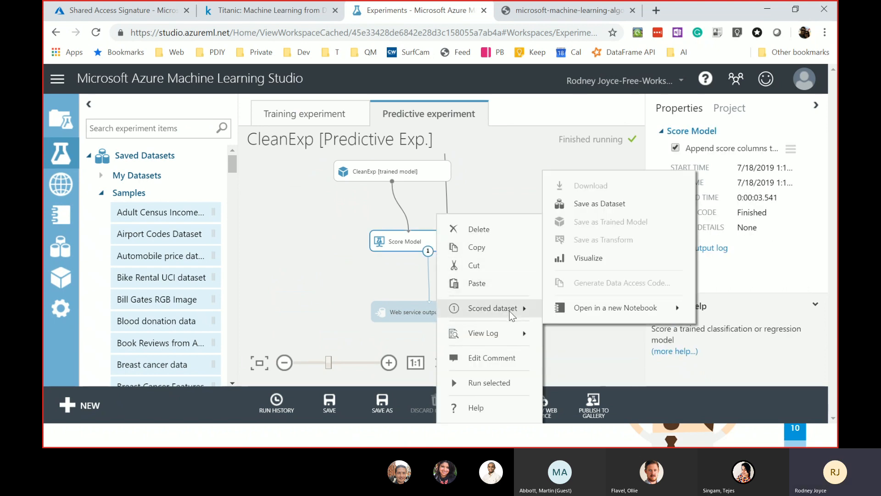
pyautogui.click(601, 260)
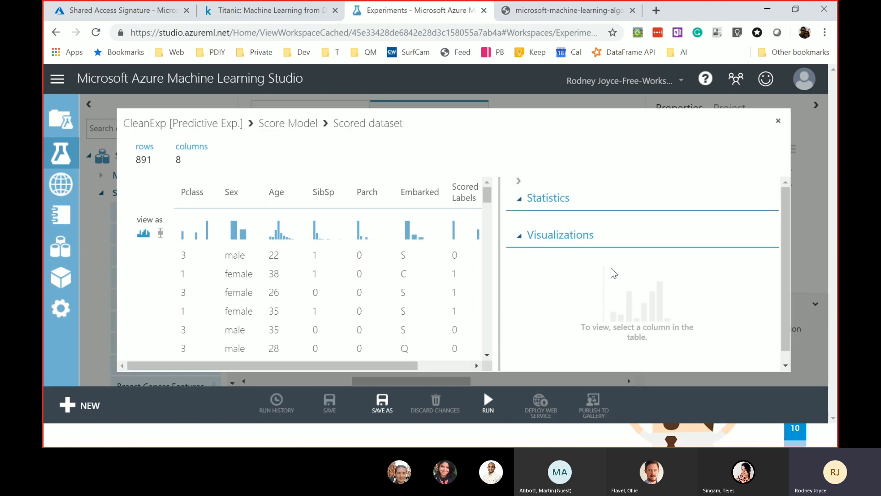
pyautogui.moveTo(384, 367); pyautogui.dragTo(503, 361)
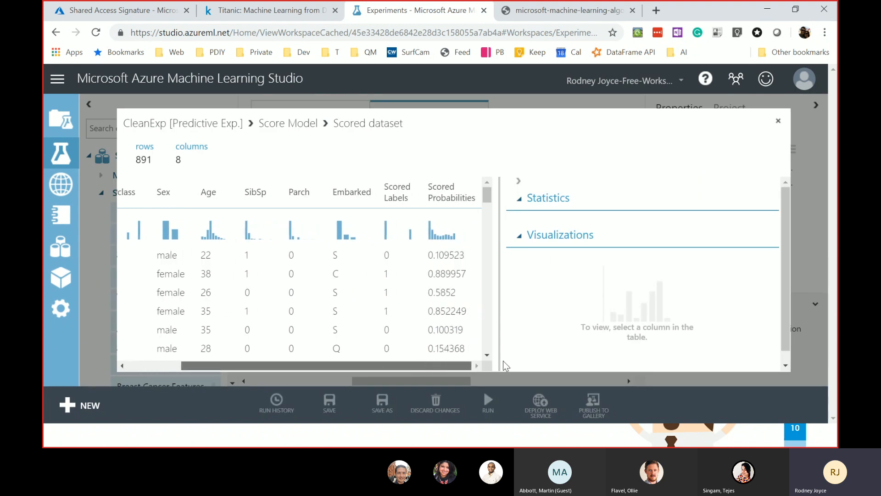
pyautogui.doubleClick(388, 255)
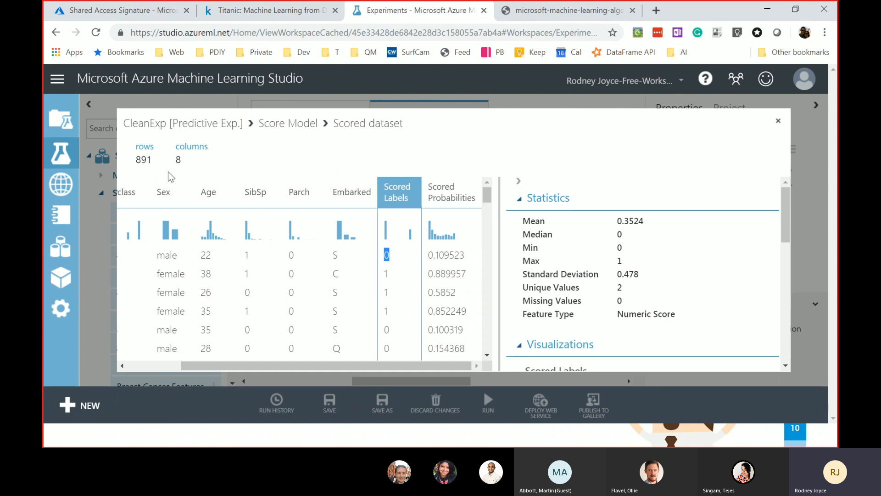
pyautogui.doubleClick(144, 158)
pyautogui.click(778, 121)
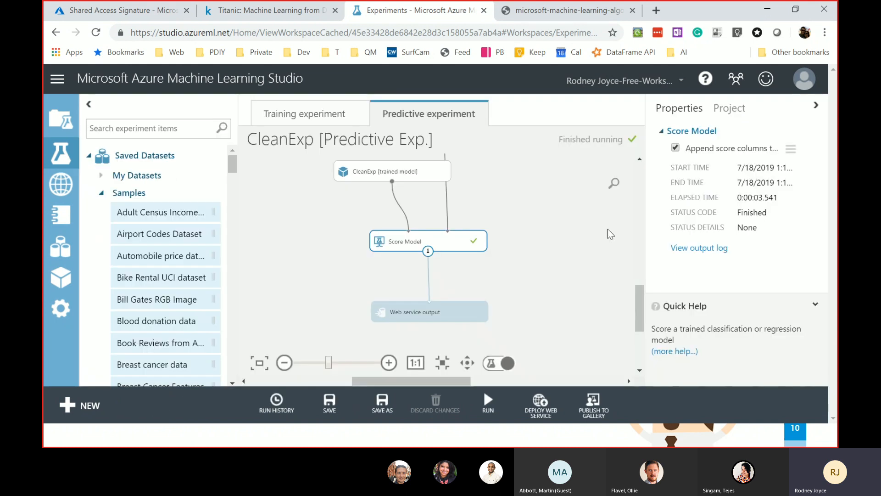
# - Scroll the canvas up and select the Import Data module
pyautogui.click(641, 185)
pyautogui.moveTo(641, 185); pyautogui.dragTo(643, 209)
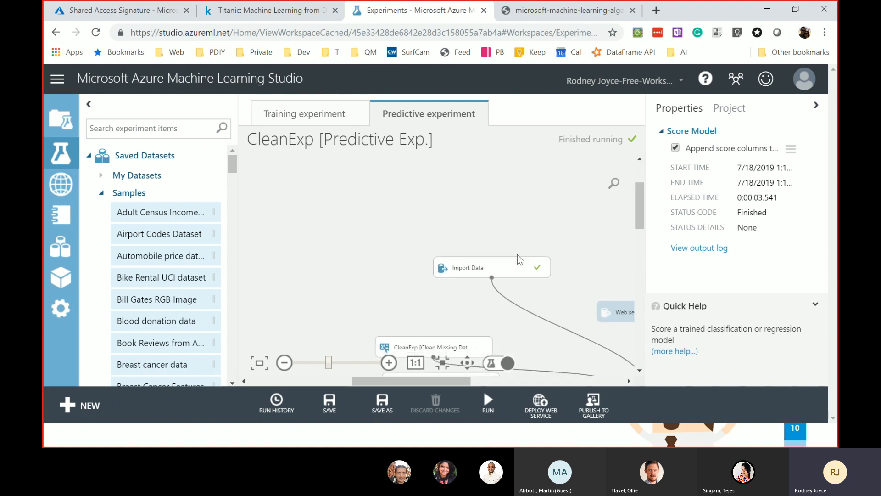
pyautogui.click(504, 262)
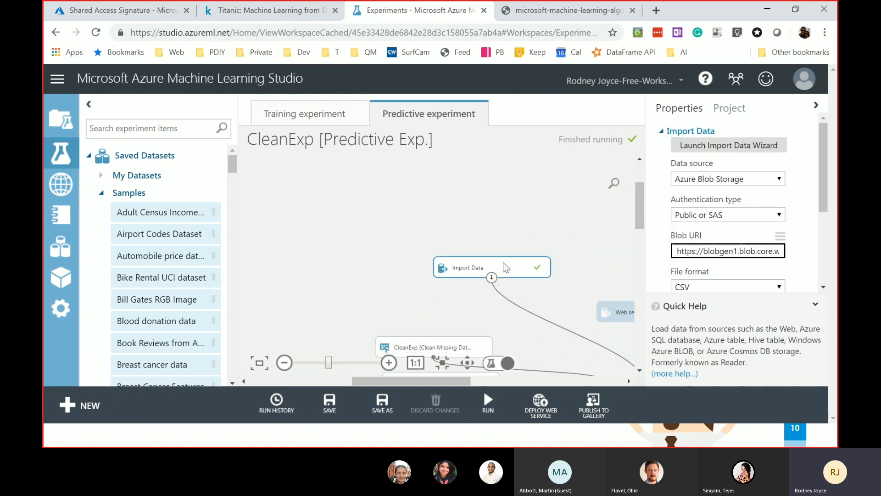
# - Generate a new read-only shared access signature for titanic/test.csv, copy its URL, and return to Studio
pyautogui.click(272, 15)
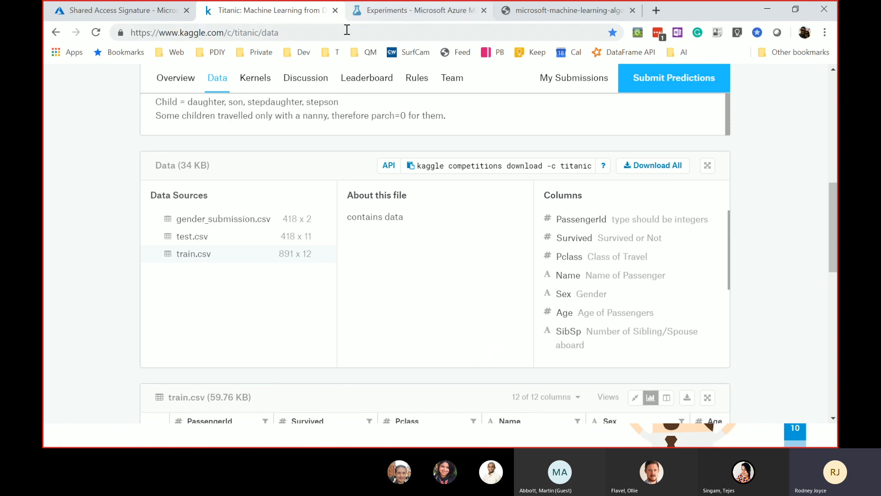
pyautogui.click(99, 11)
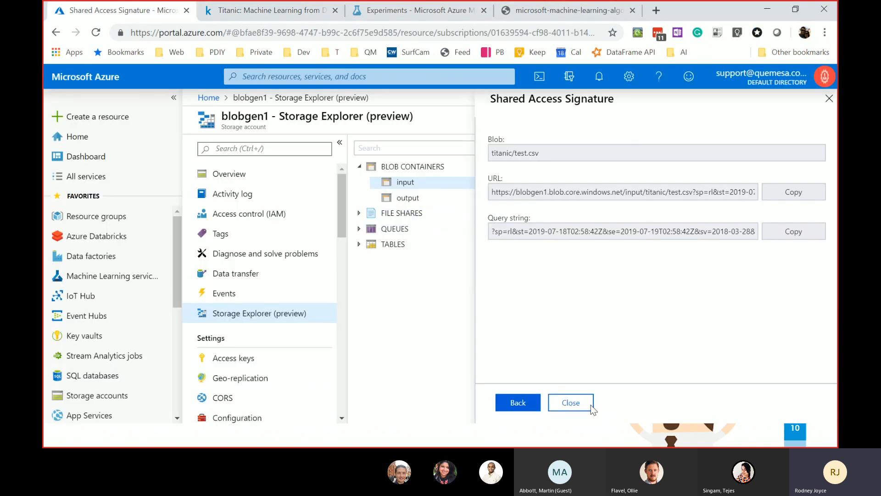
pyautogui.click(574, 403)
pyautogui.rightClick(556, 209)
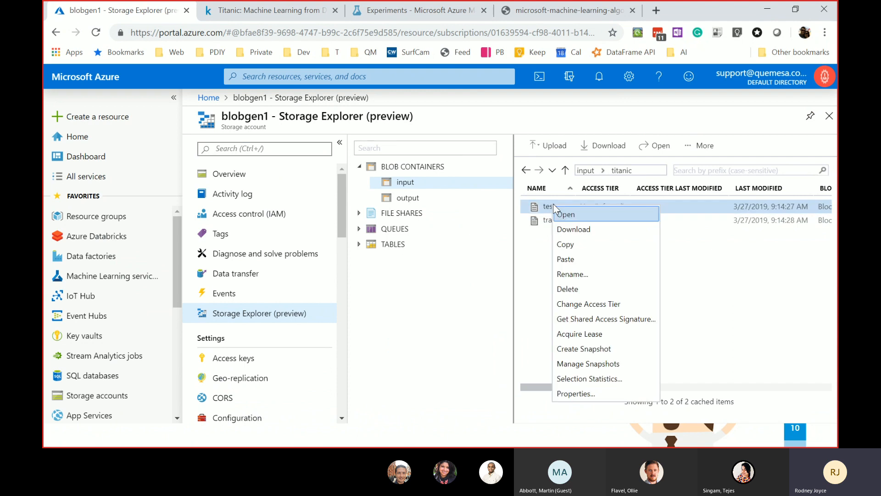
pyautogui.click(621, 315)
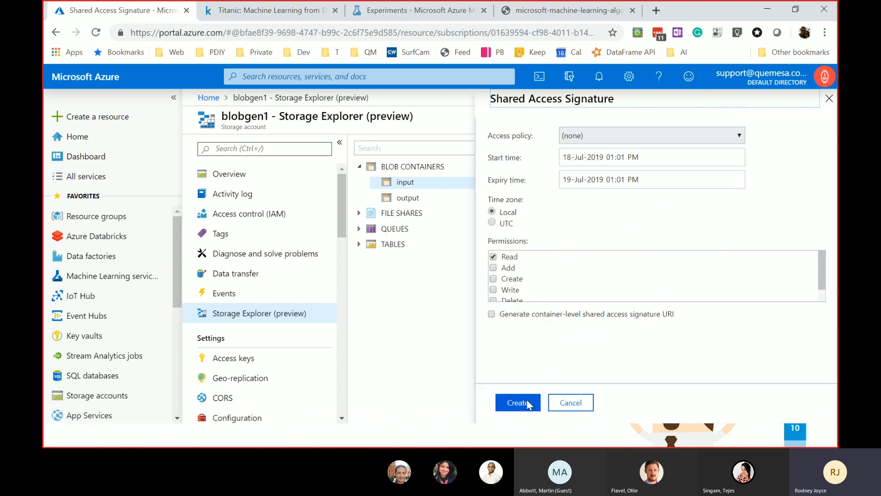
pyautogui.click(518, 402)
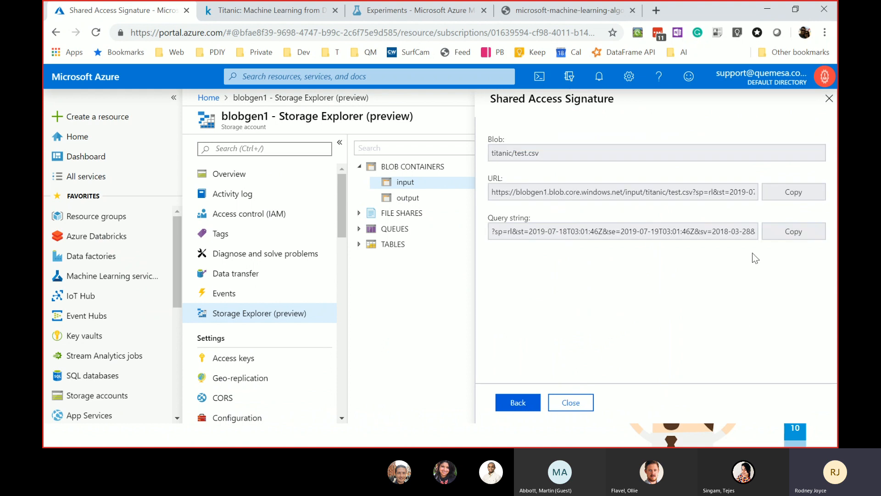
pyautogui.click(794, 193)
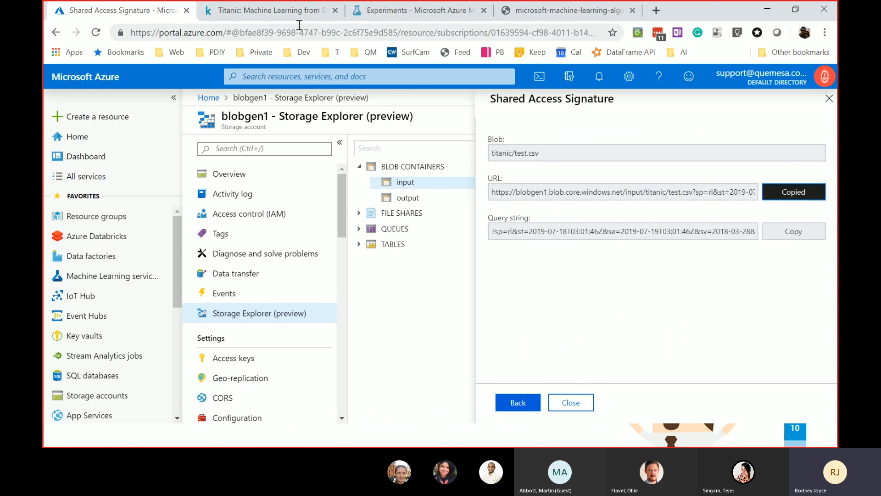
pyautogui.click(294, 11)
pyautogui.click(436, 11)
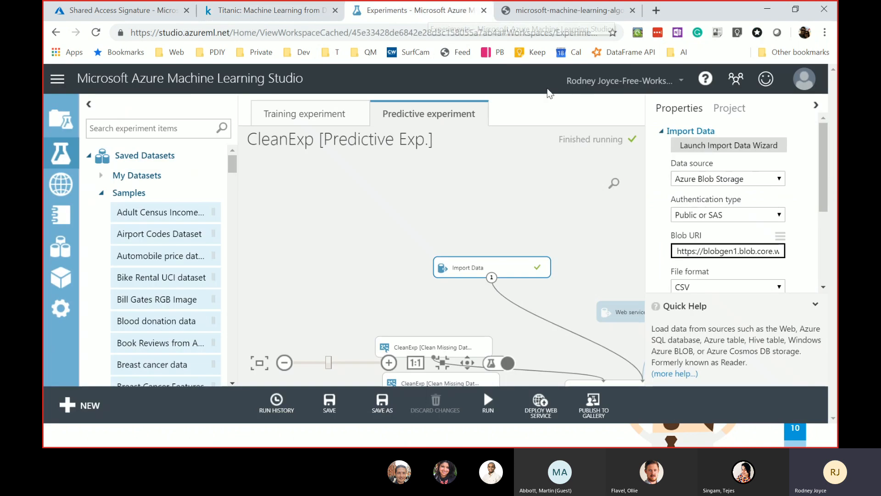
# - Keep Public or SAS authentication and replace Import Data's Blob URI with the pasted signed URL
pyautogui.click(755, 219)
pyautogui.click(728, 240)
pyautogui.click(730, 215)
pyautogui.click(730, 226)
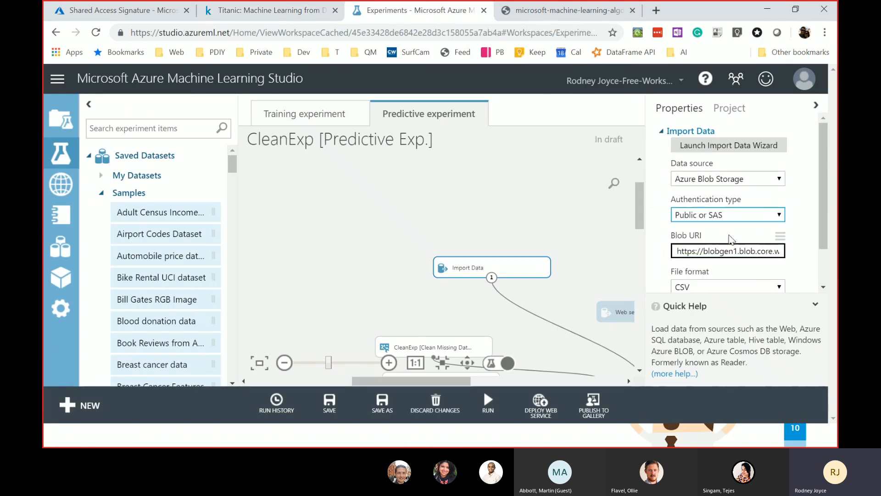
pyautogui.tripleClick(733, 253)
pyautogui.press('BackSpace')
pyautogui.hotkey('ctrl', 'v')
pyautogui.scroll(-1, 716, 271)
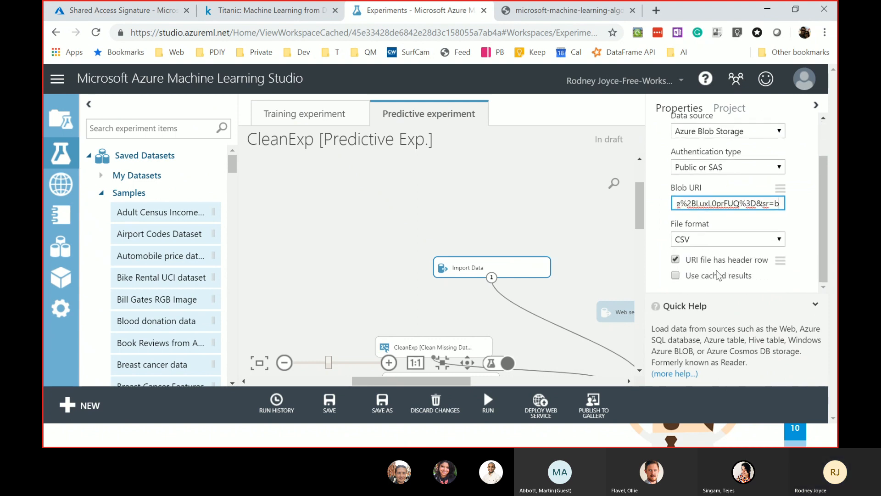
# - Run only the selected Import Data module
pyautogui.click(488, 402)
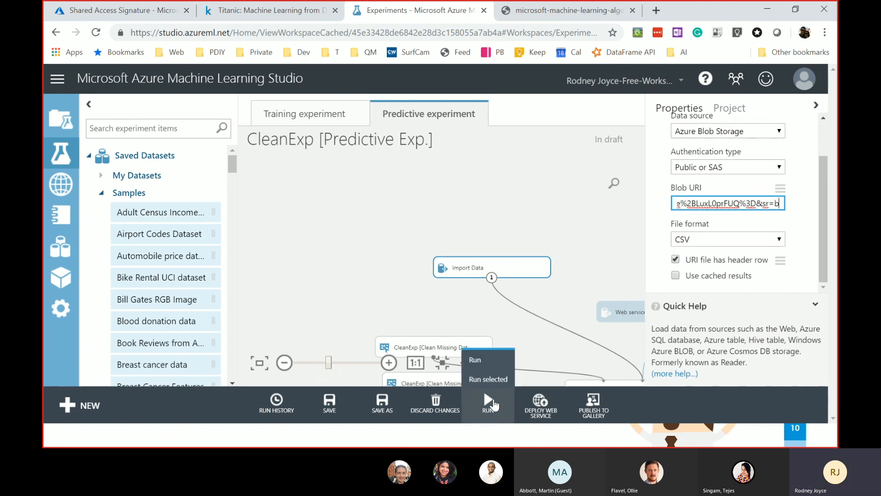
pyautogui.click(500, 377)
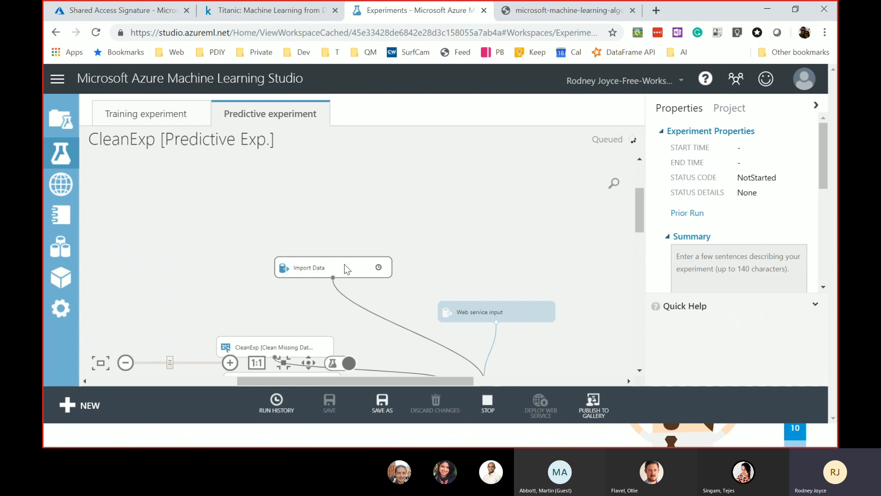
pyautogui.rightClick(345, 265)
pyautogui.click(271, 313)
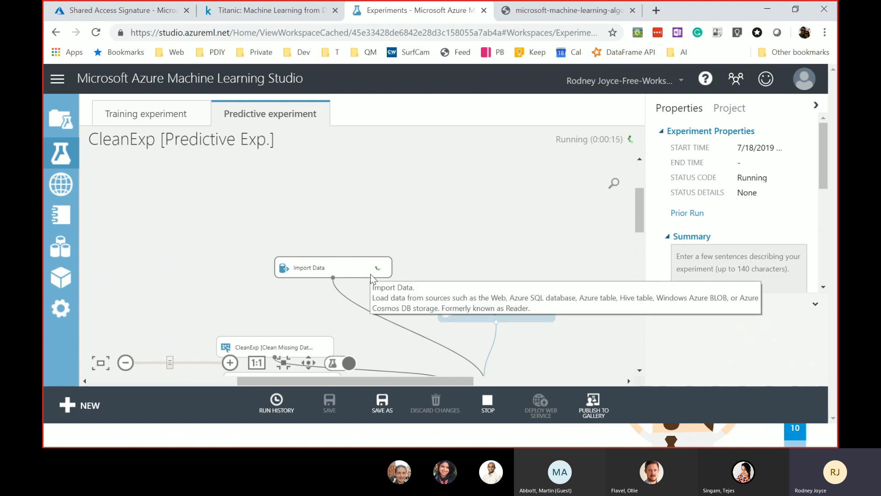
# - Turn on Use cached results for the Import Data module
pyautogui.click(472, 273)
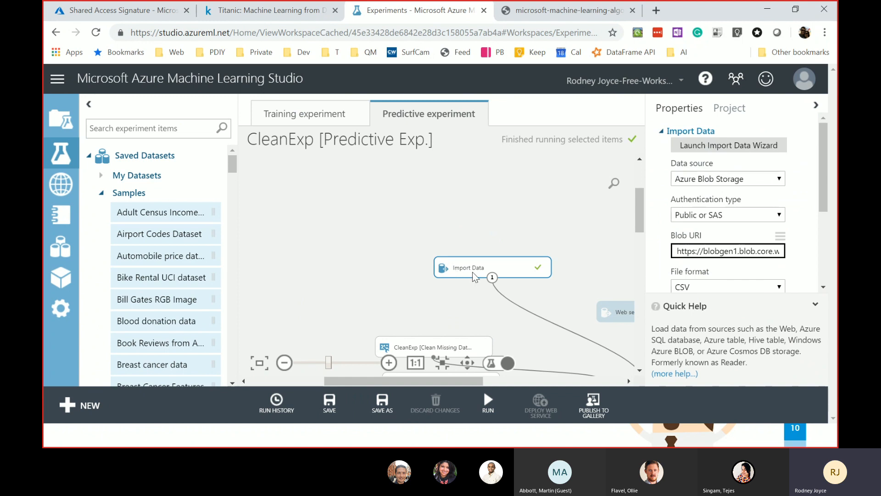
pyautogui.scroll(-3, 777, 228)
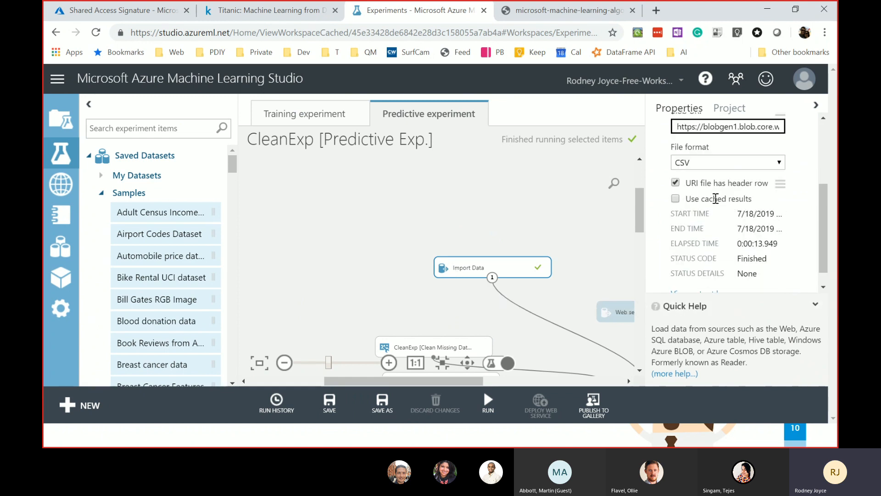
pyautogui.click(683, 200)
# - Preview Import Data's results dataset, confirming 418 rows across 11 columns
pyautogui.rightClick(522, 270)
pyautogui.moveTo(570, 307)
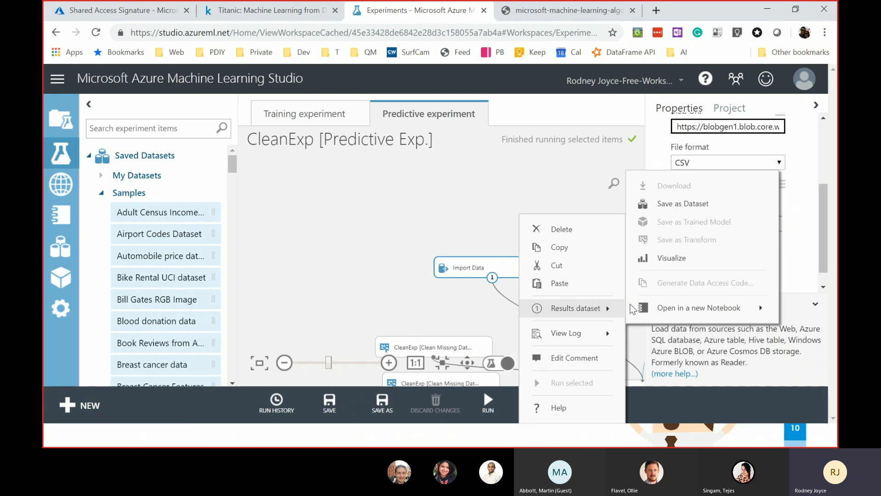
pyautogui.click(670, 257)
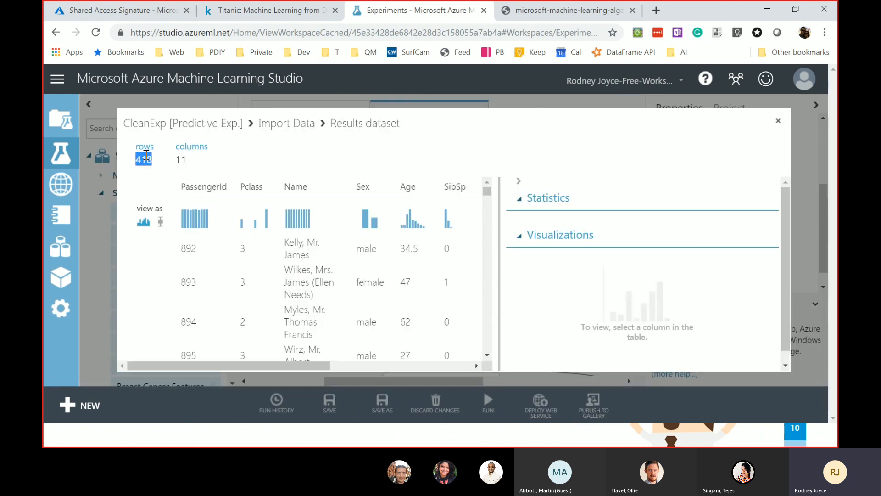
pyautogui.doubleClick(180, 160)
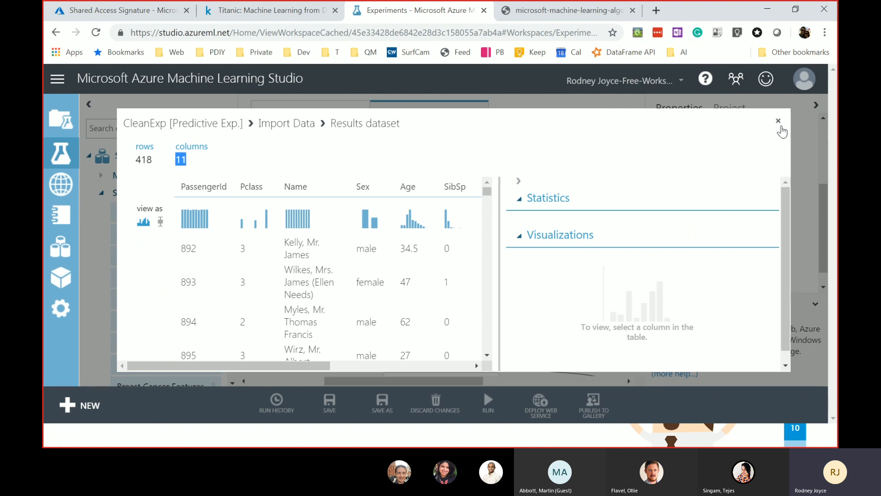
pyautogui.click(779, 120)
pyautogui.click(488, 402)
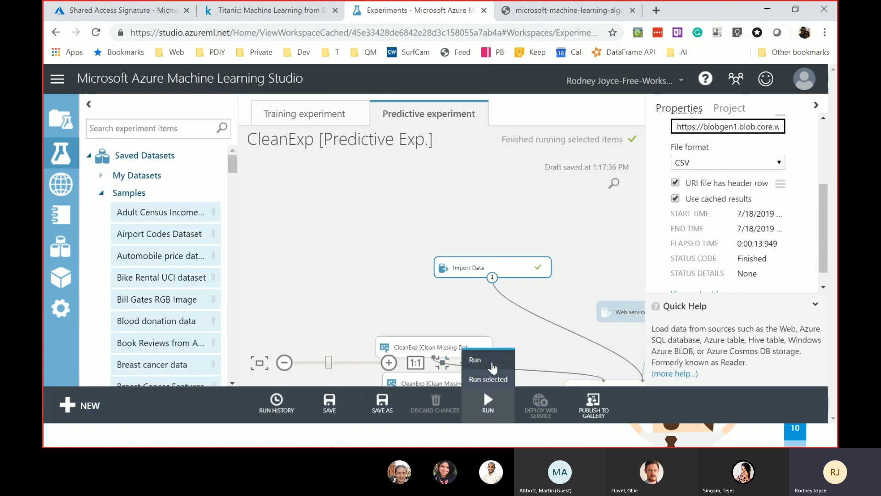
# - Rerun the predictive experiment and visualize Score Model's scored dataset
pyautogui.click(480, 374)
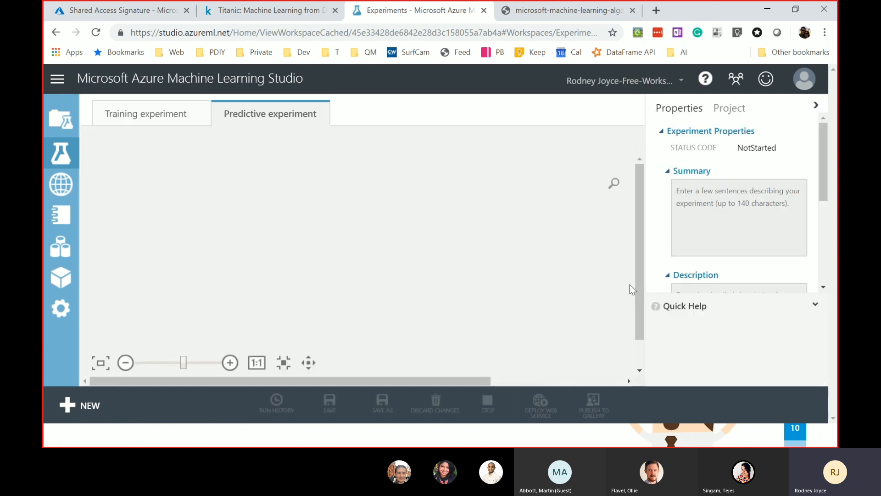
pyautogui.moveTo(636, 213); pyautogui.dragTo(667, 329)
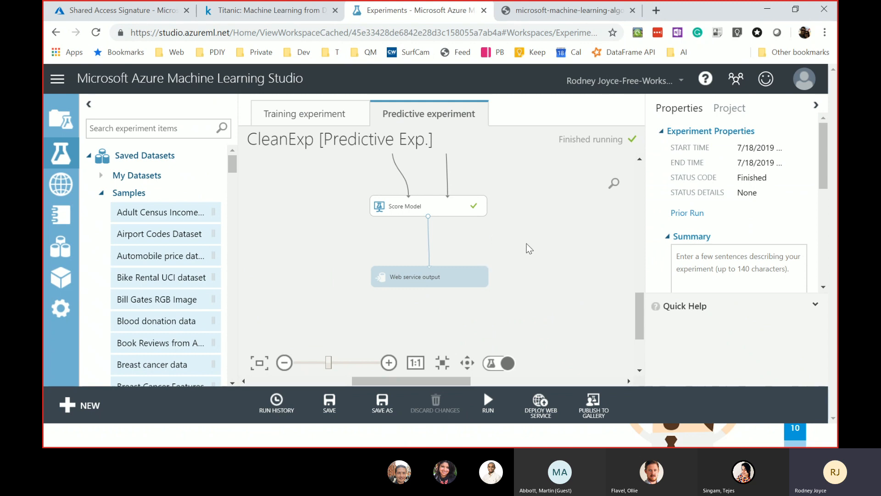
pyautogui.rightClick(458, 207)
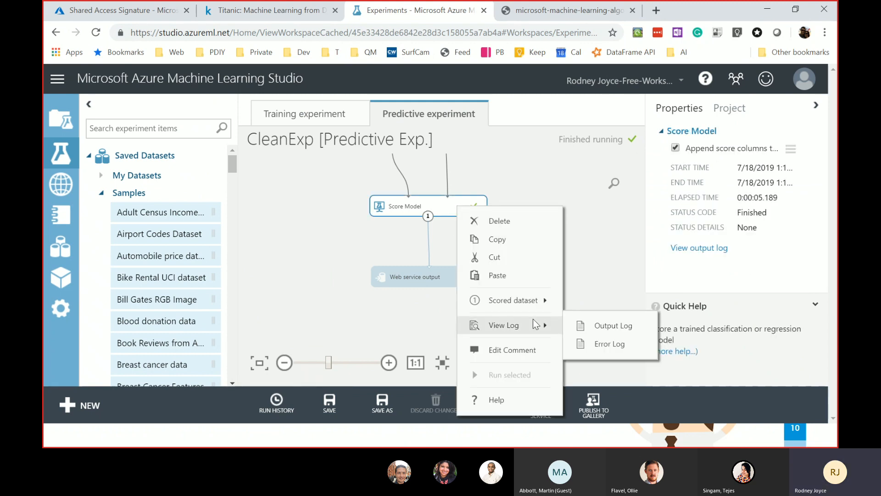
pyautogui.moveTo(528, 300)
pyautogui.click(607, 252)
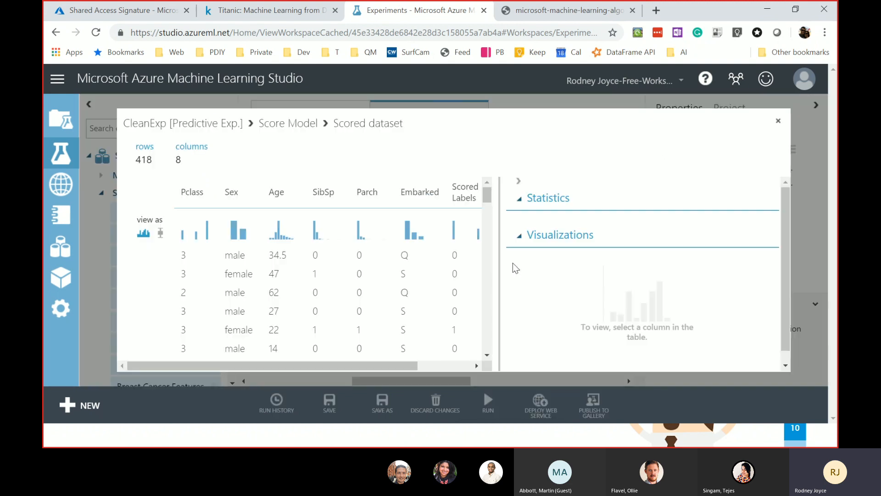
# - Confirm 418 scored rows with Scored Labels mean 0.366, then move Web service output down-left
pyautogui.moveTo(331, 364); pyautogui.dragTo(474, 379)
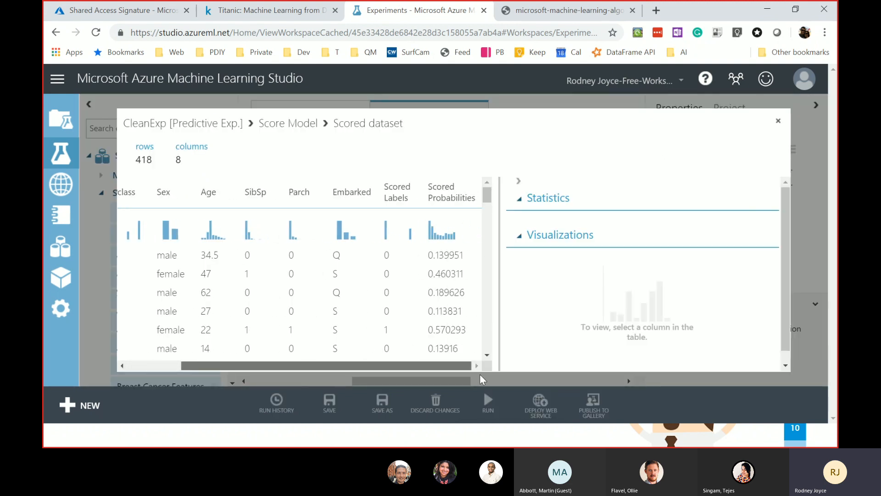
pyautogui.click(380, 334)
pyautogui.doubleClick(145, 160)
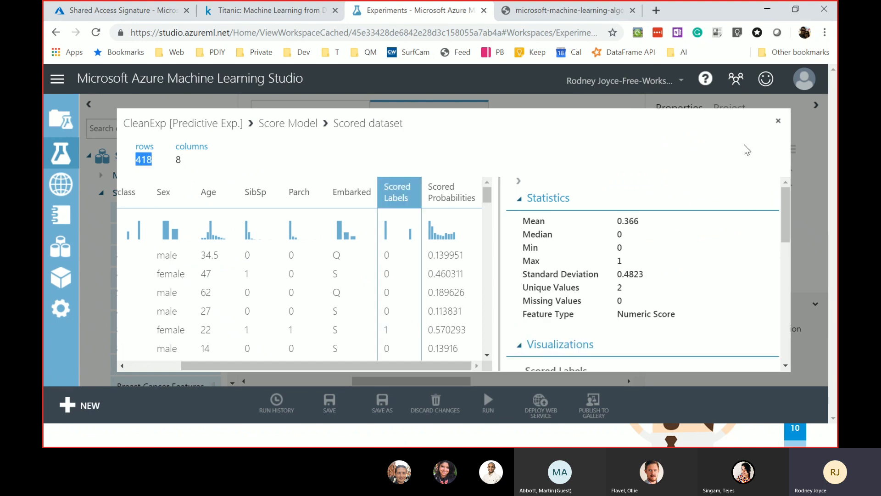
pyautogui.click(781, 123)
pyautogui.moveTo(427, 278); pyautogui.dragTo(338, 290)
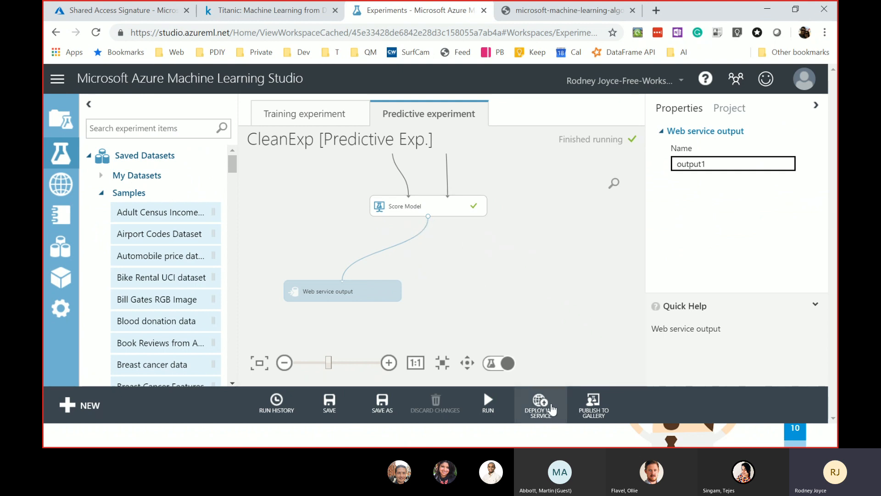
# - Deploy CleanExp as a web service and open the Request/Response preview test page
pyautogui.click(550, 405)
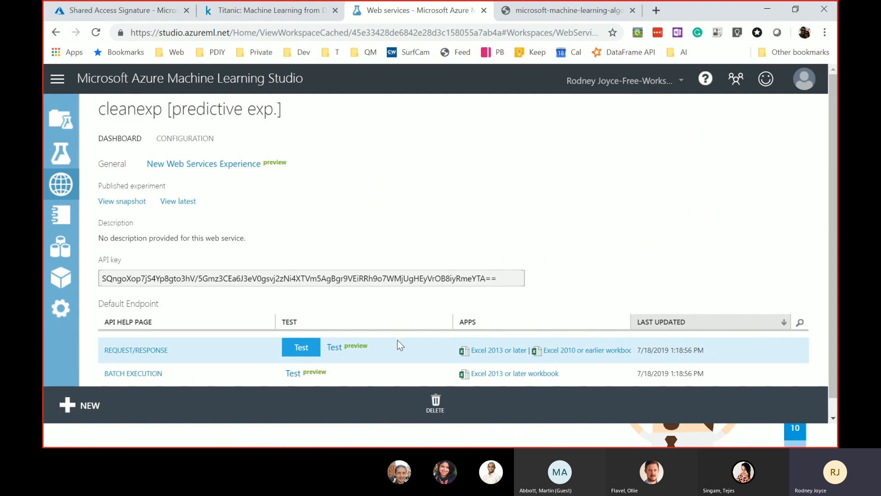
pyautogui.scroll(-1, 363, 216)
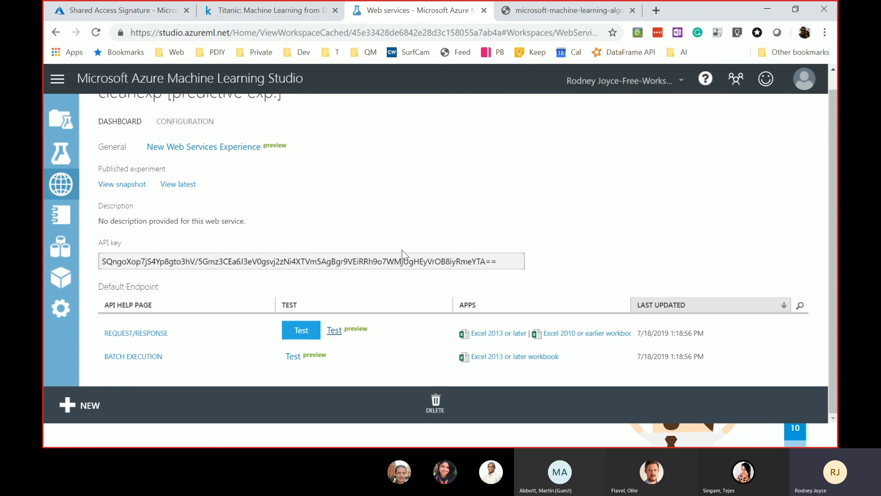
pyautogui.click(334, 330)
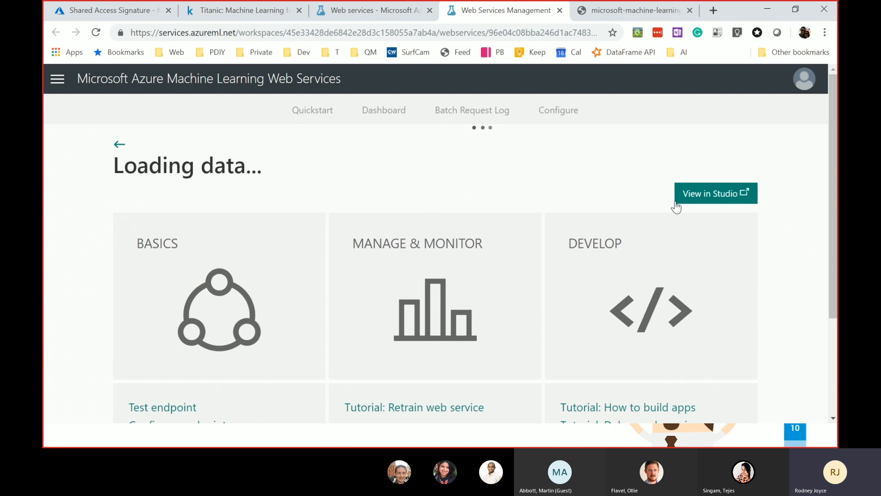
# - Enter PassengerId 576575 and Pclass 3 in the test input form
pyautogui.scroll(-2, 531, 289)
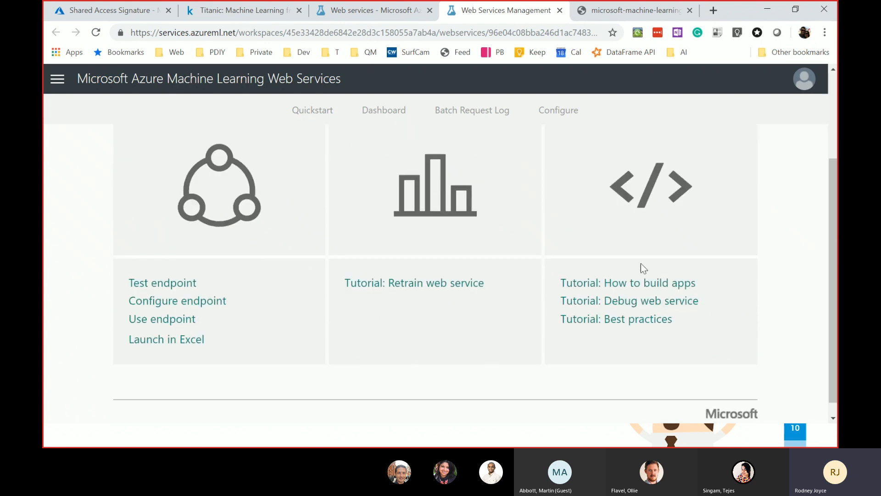
pyautogui.scroll(1, 615, 296)
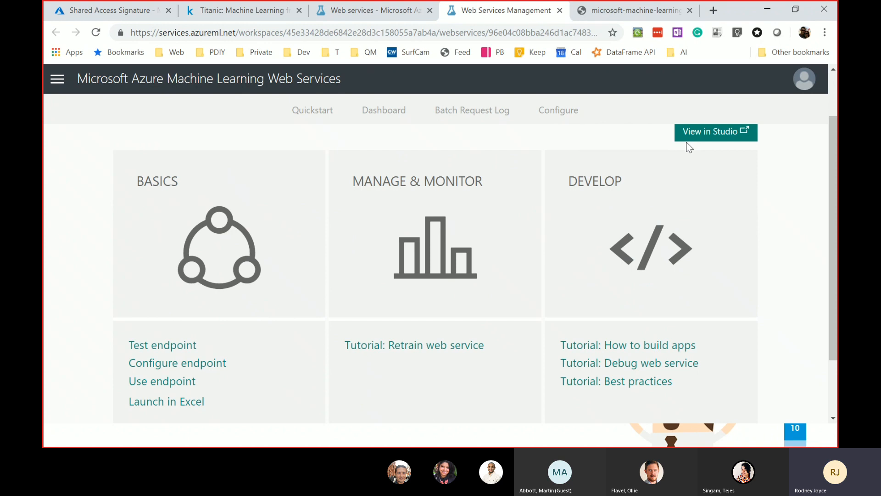
pyautogui.scroll(-7, 687, 143)
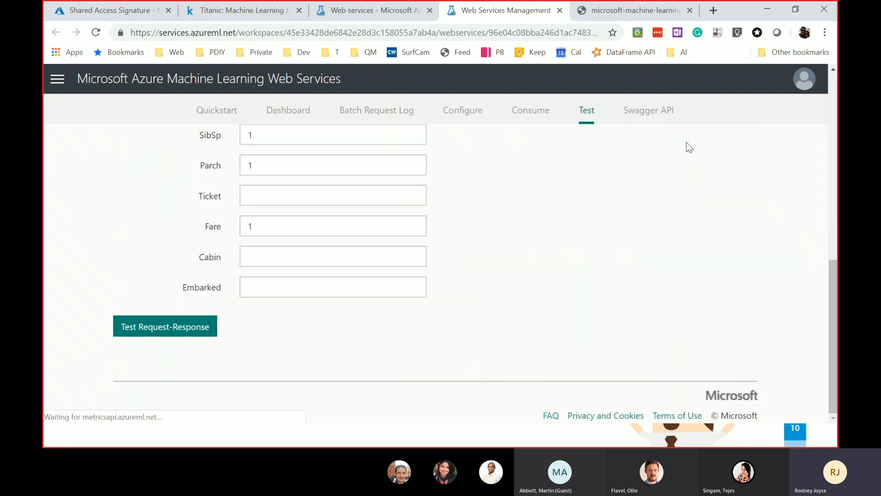
pyautogui.scroll(5, 551, 220)
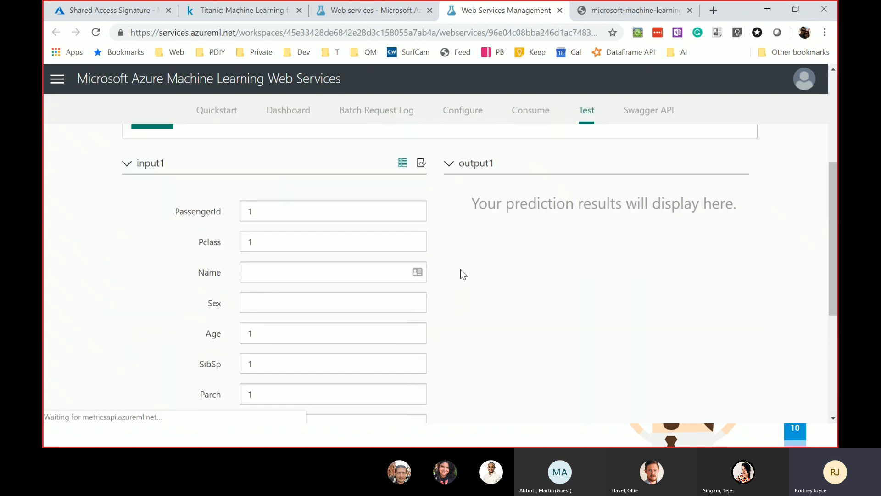
pyautogui.click(269, 231)
pyautogui.moveTo(290, 233); pyautogui.dragTo(198, 234)
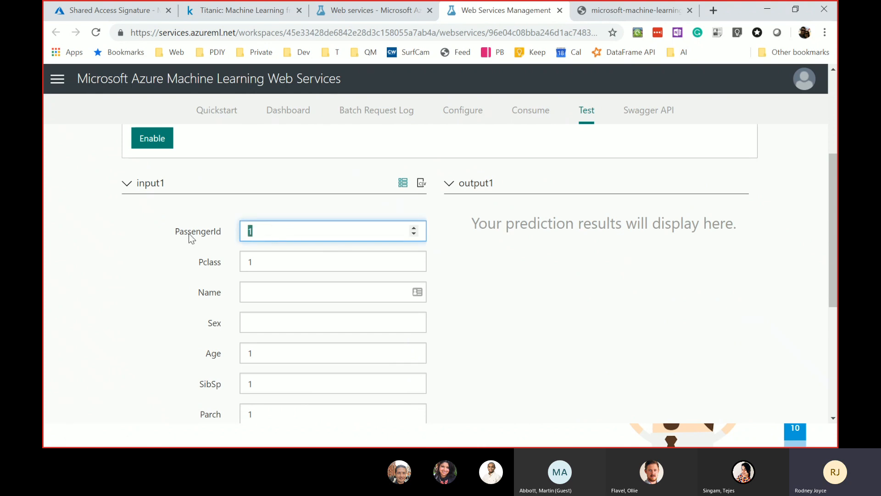
pyautogui.write('576575')
pyautogui.moveTo(269, 262); pyautogui.dragTo(193, 268)
pyautogui.write('3')
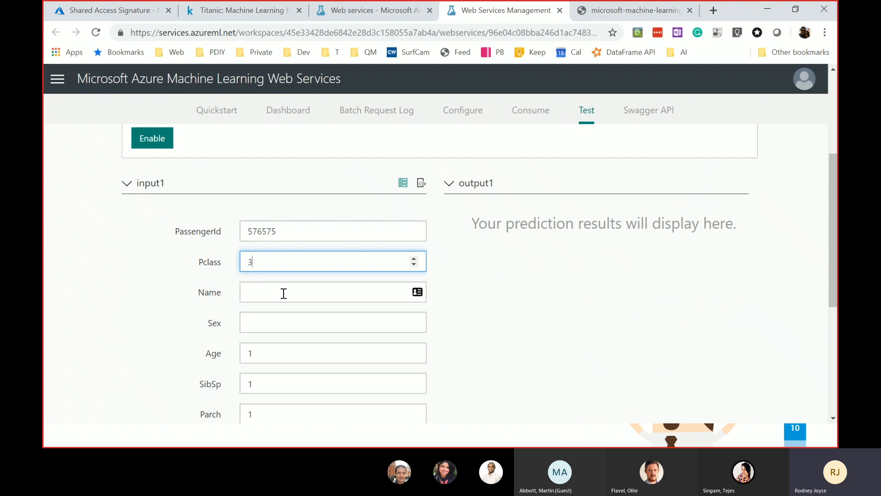
# - Fill in the passenger's name, Sex as Male, and SibSp as 10
pyautogui.scroll(-1, 250, 282)
pyautogui.click(267, 228)
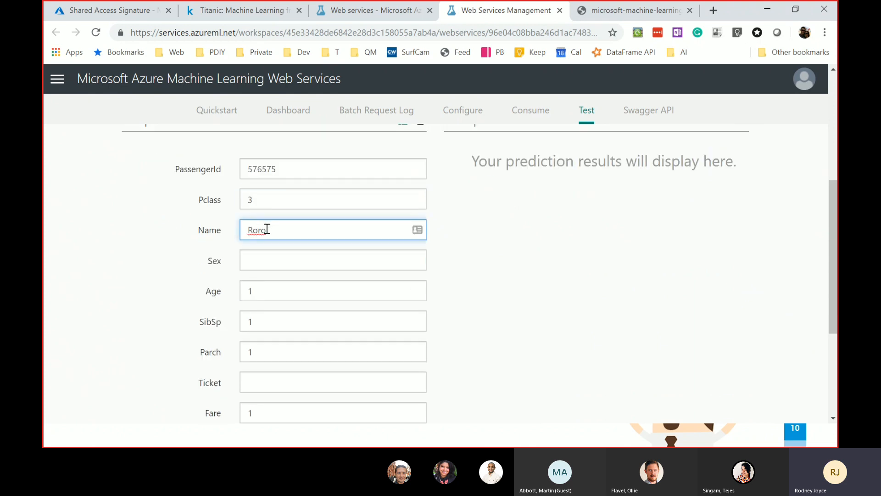
pyautogui.scroll(-1, 285, 232)
pyautogui.click(285, 227)
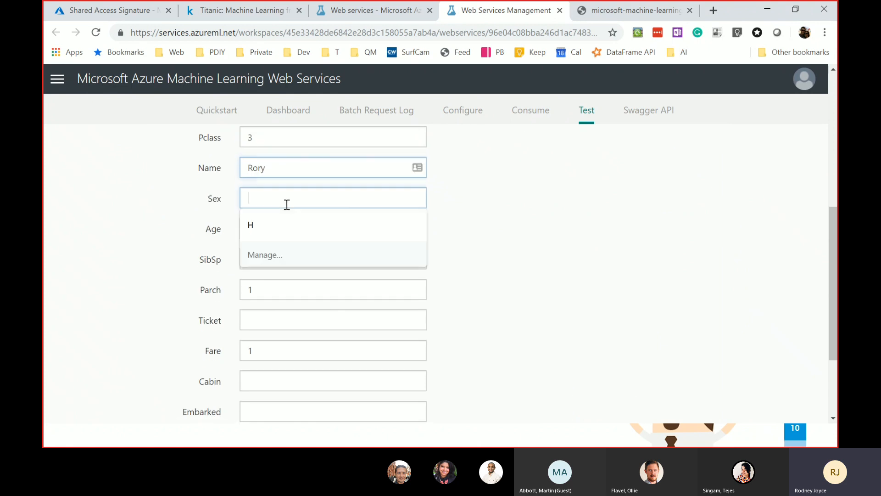
pyautogui.write('Male')
pyautogui.press('Tab')
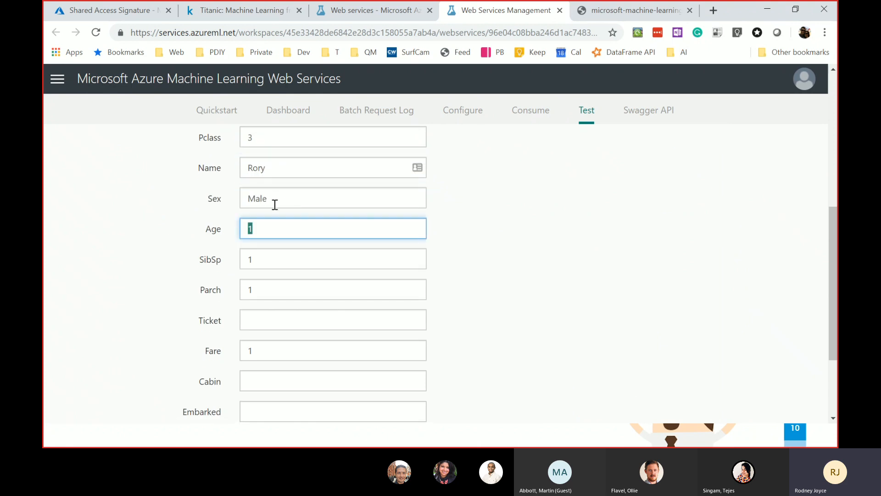
pyautogui.press('Tab')
pyautogui.write('10')
# - Go through the remaining fields and submit, getting Scored Labels 0 at probability 0.0936
pyautogui.click(267, 228)
pyautogui.click(272, 253)
pyautogui.press('Tab')
pyautogui.scroll(-2, 296, 252)
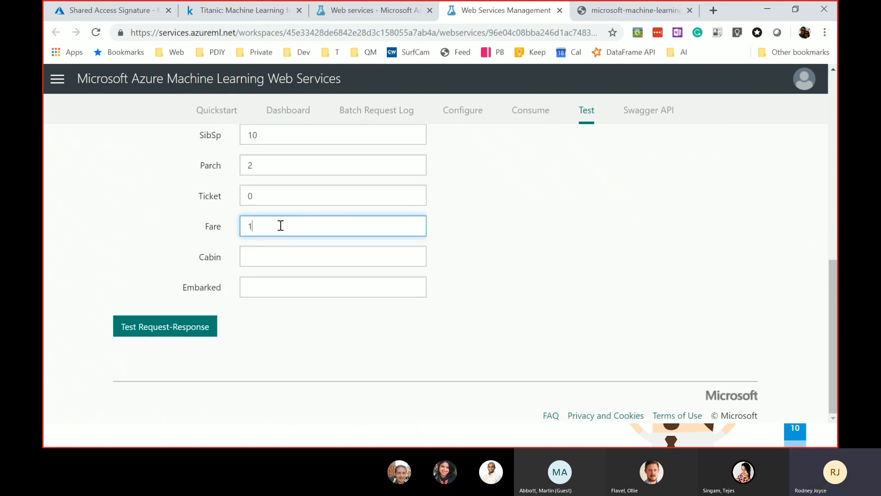
pyautogui.click(280, 258)
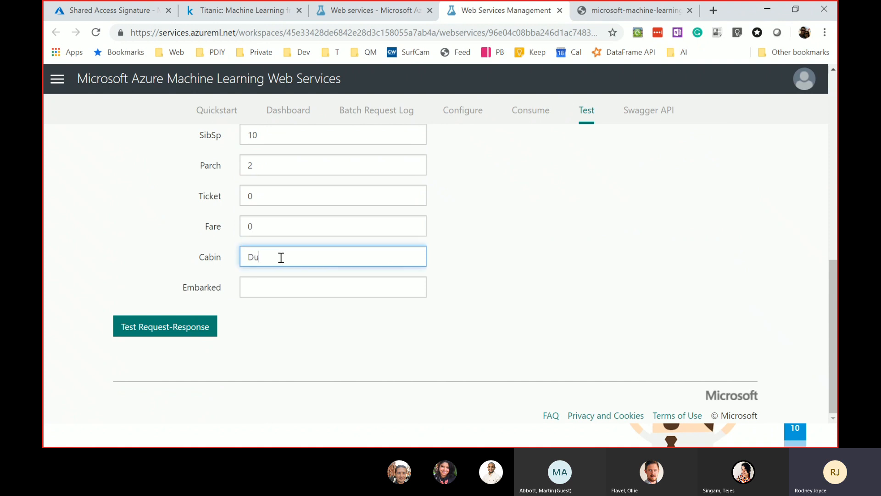
pyautogui.click(285, 293)
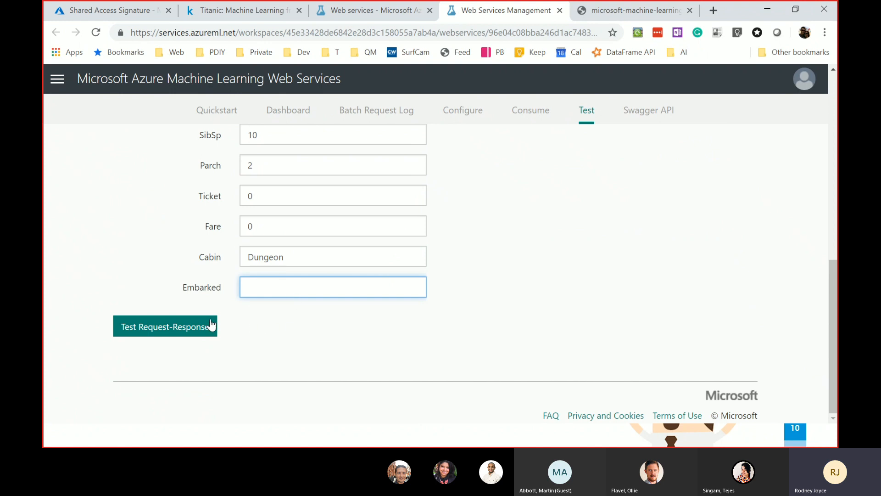
pyautogui.click(179, 331)
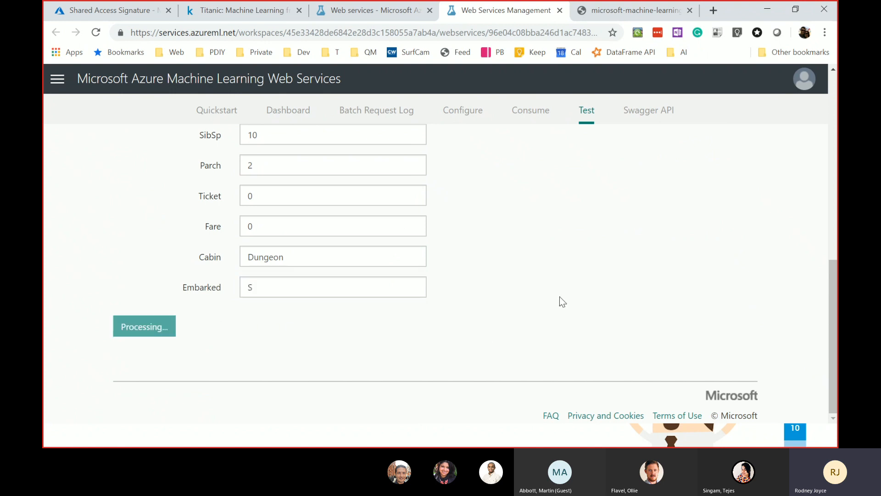
pyautogui.scroll(4, 562, 301)
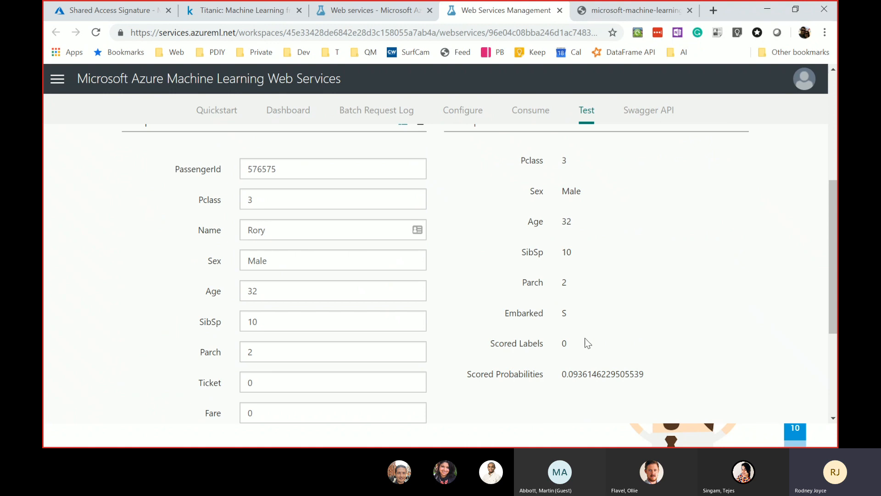
pyautogui.moveTo(584, 339); pyautogui.dragTo(492, 342)
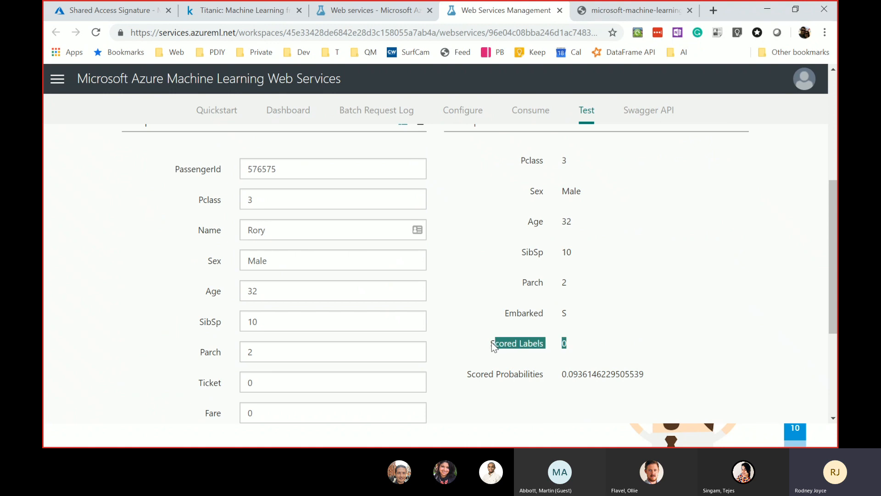
# - Change the passenger to Pclass 1, a new name, Age 35, with SibSp and Parch 0
pyautogui.click(277, 197)
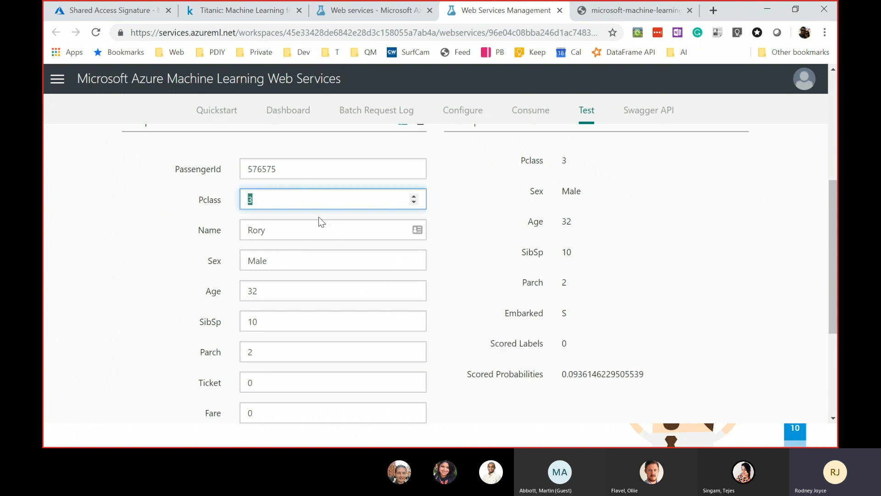
pyautogui.write('1')
pyautogui.press('Tab')
pyautogui.press('Tab')
pyautogui.press('Tab')
pyautogui.write('35')
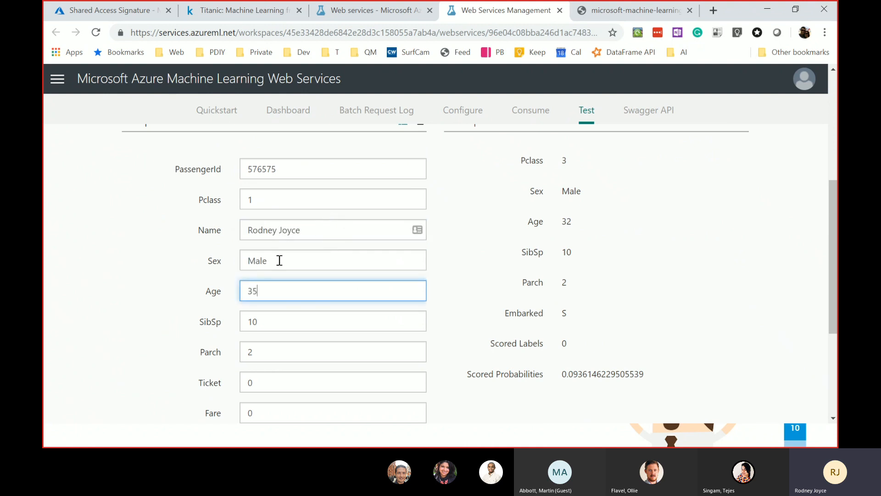
pyautogui.scroll(-1, 276, 266)
pyautogui.click(204, 263)
pyautogui.scroll(-1, 204, 263)
pyautogui.press('Tab')
pyautogui.press('Tab')
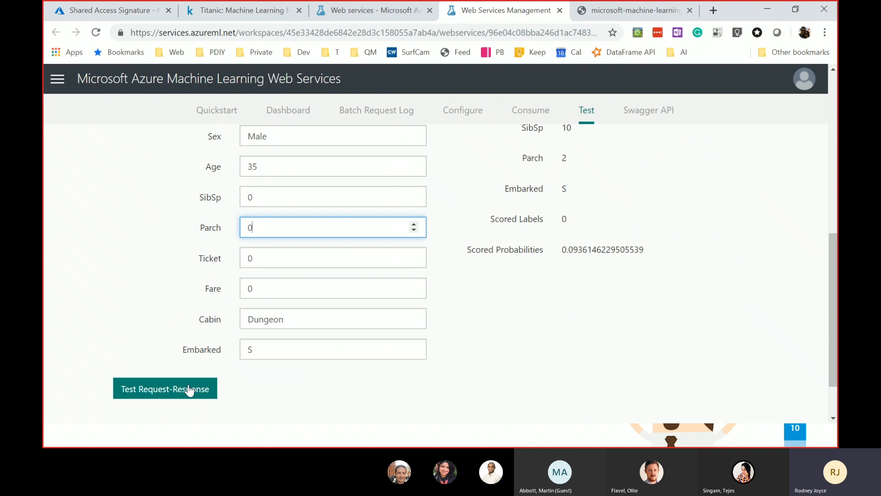
# - Rerun the test and review the survival prediction: label 1 at 0.667
pyautogui.click(178, 389)
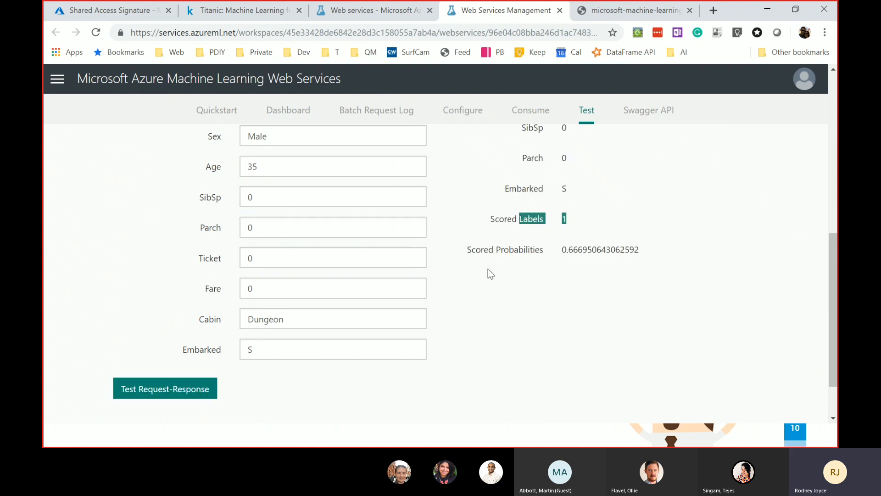
pyautogui.scroll(5, 227, 328)
pyautogui.scroll(3, 275, 321)
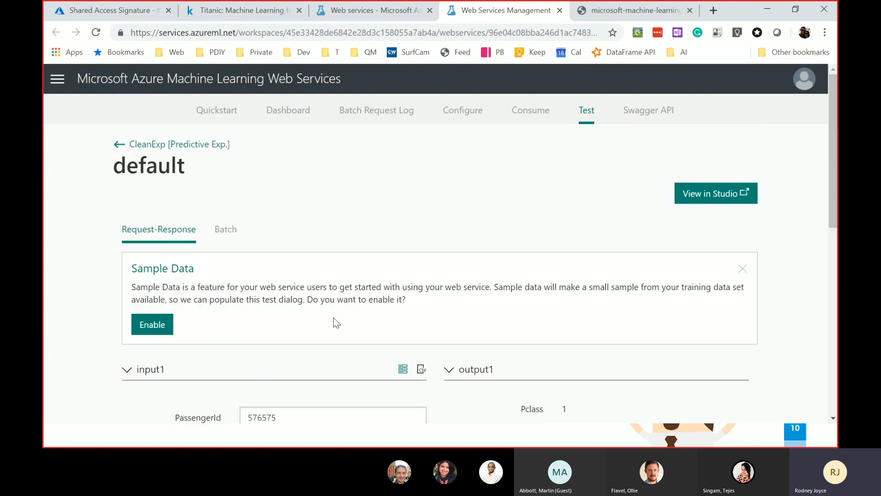
pyautogui.scroll(-2, 322, 314)
pyautogui.scroll(-1, 322, 321)
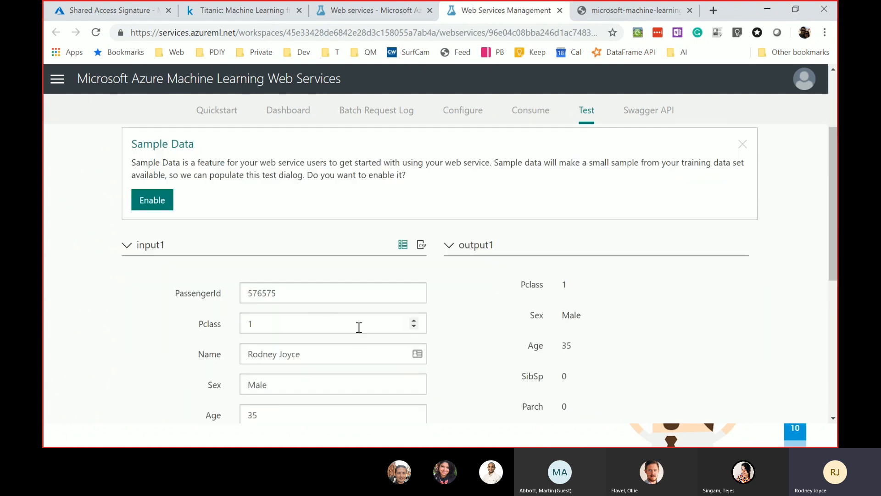
pyautogui.scroll(3, 358, 329)
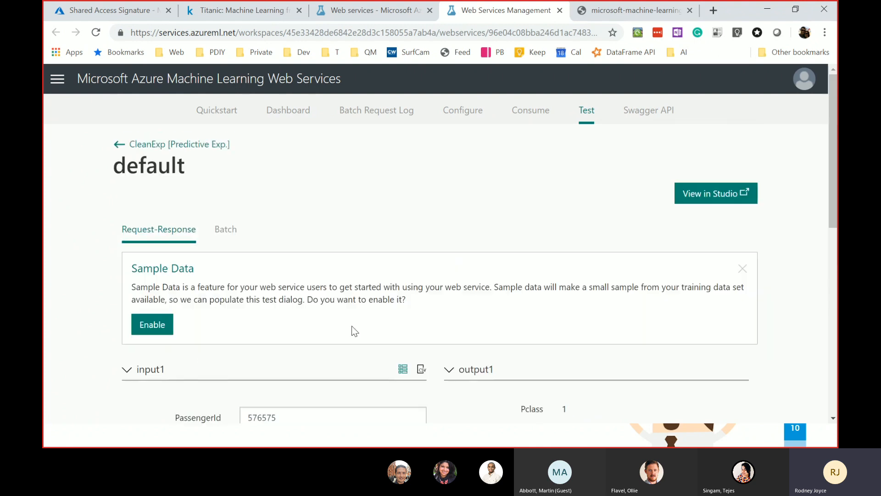
# - Browse the Swagger API documentation and expand the submit request JSON details
pyautogui.click(664, 117)
pyautogui.scroll(-3, 303, 279)
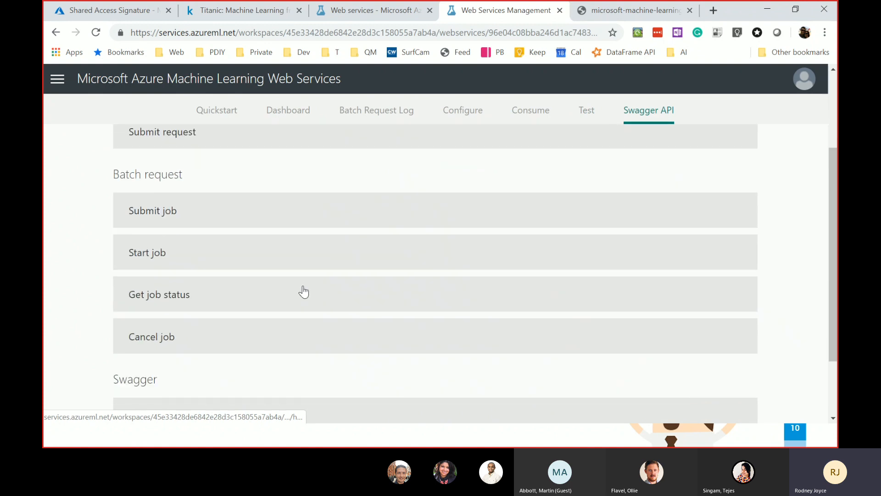
pyautogui.scroll(-2, 392, 287)
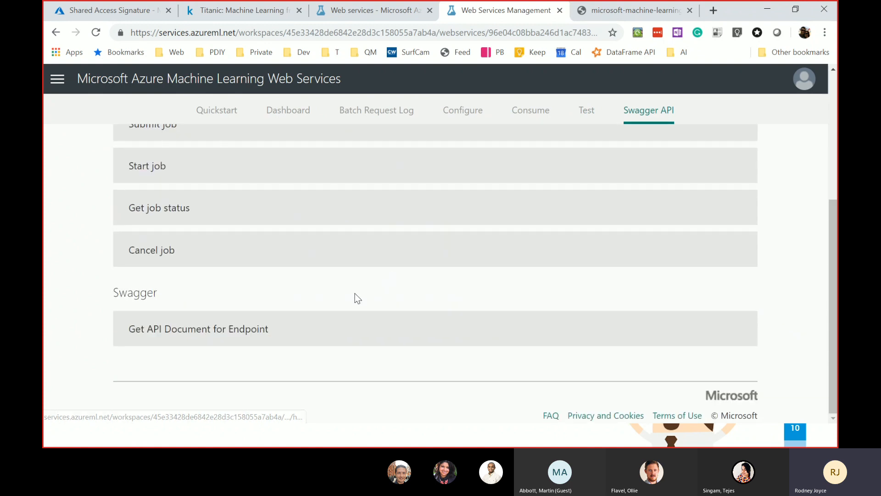
pyautogui.scroll(5, 364, 293)
pyautogui.click(163, 255)
pyautogui.scroll(-5, 341, 294)
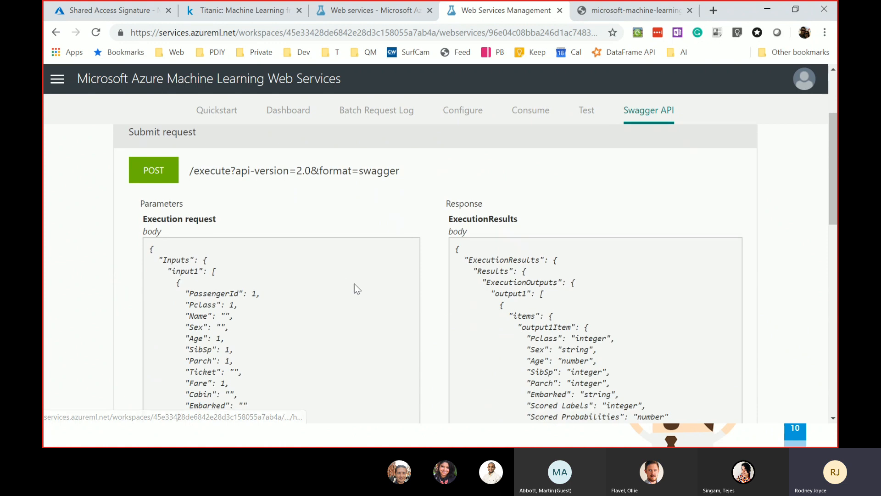
pyautogui.scroll(5, 203, 165)
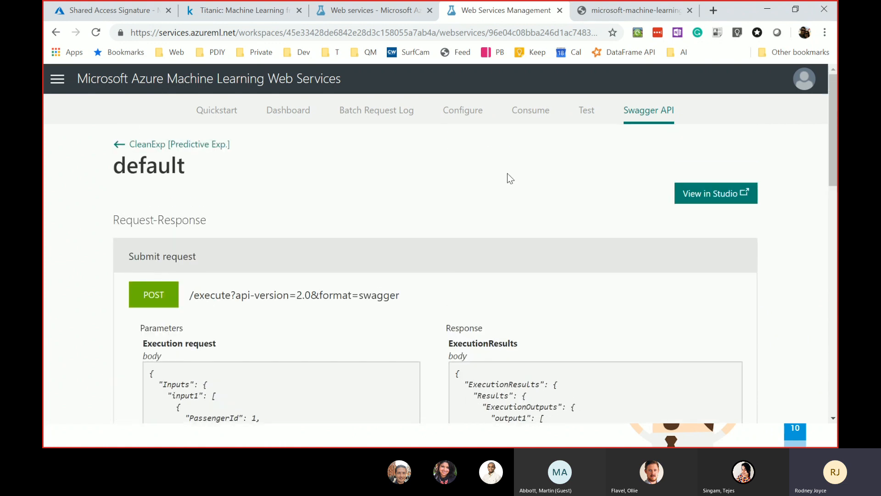
# - Review the service's usage dashboard and its configuration settings
pyautogui.click(289, 113)
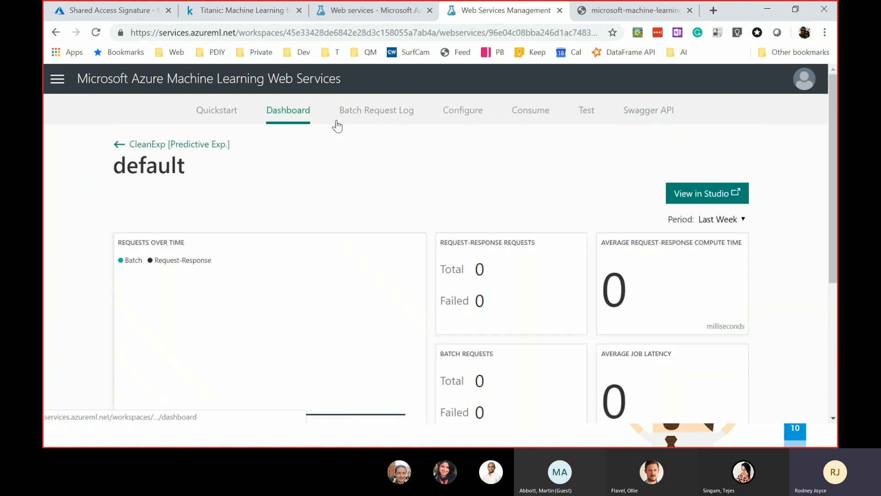
pyautogui.scroll(-5, 395, 322)
pyautogui.scroll(5, 413, 303)
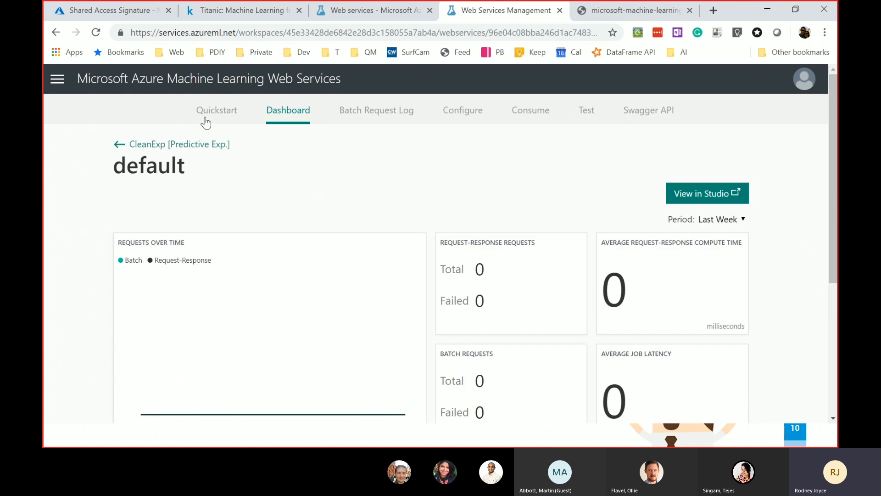
pyautogui.click(390, 11)
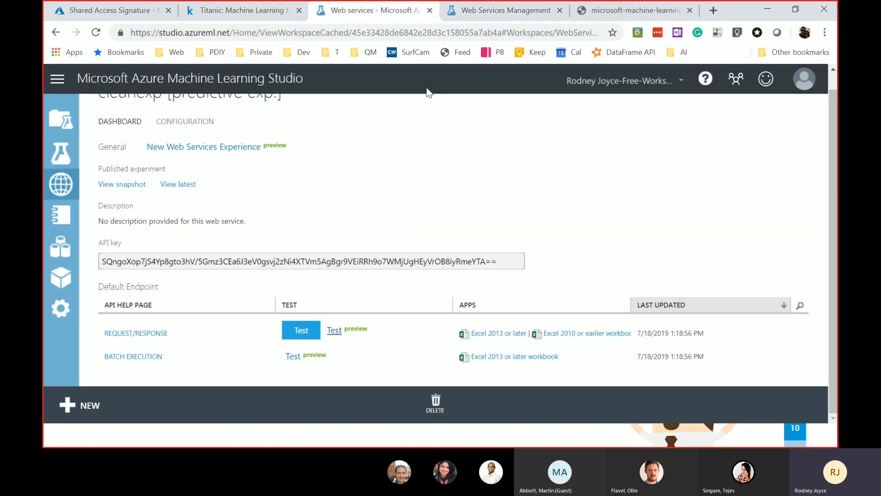
pyautogui.click(504, 11)
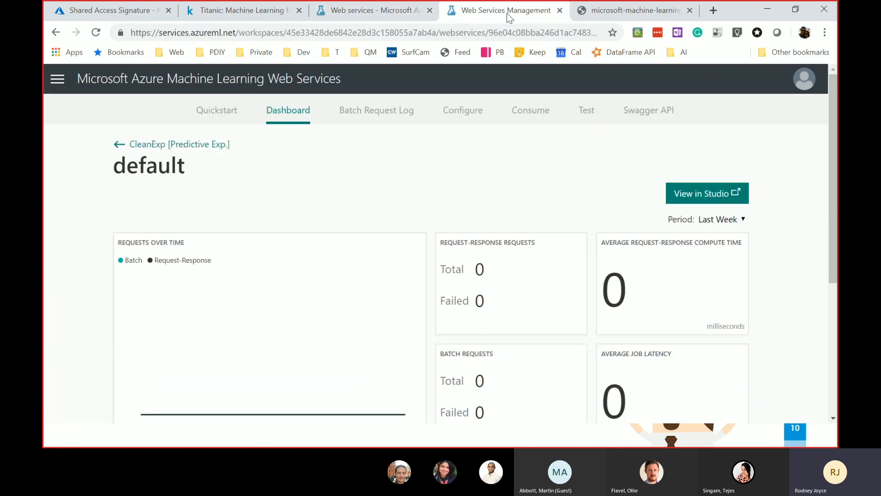
pyautogui.click(467, 115)
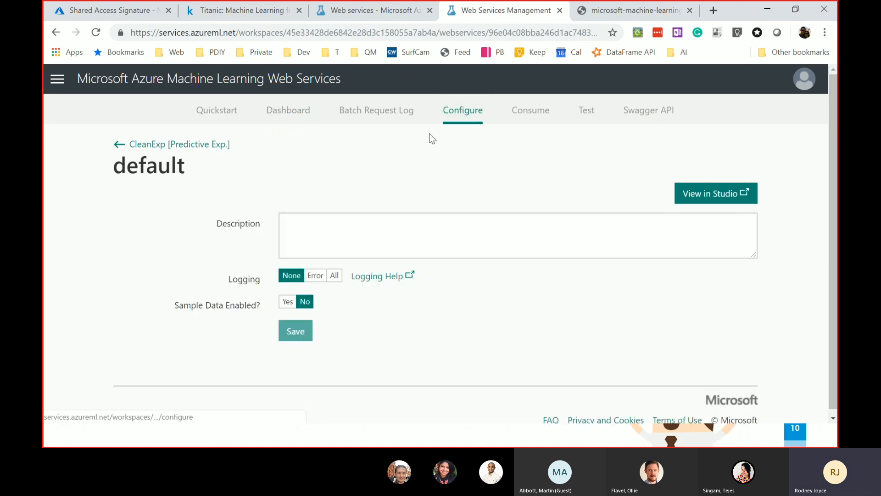
# - View the Consume page's access keys, endpoint URLs, and Python sample code
pyautogui.click(527, 116)
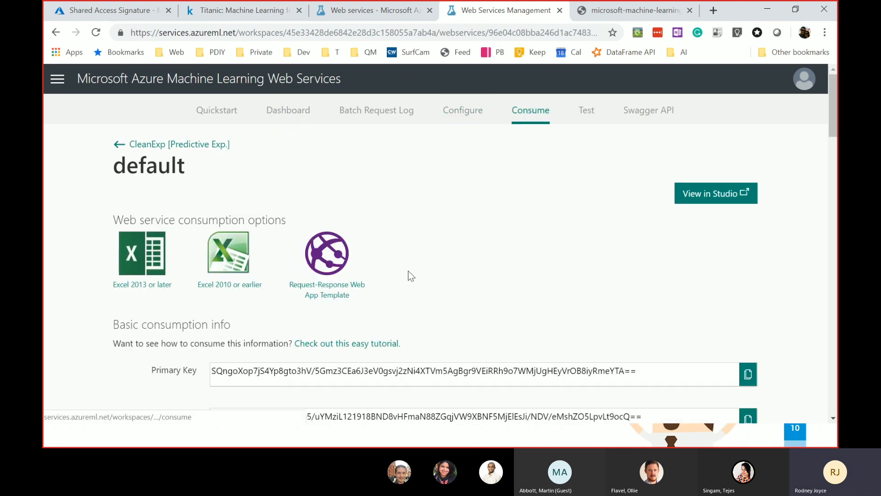
pyautogui.scroll(-3, 376, 276)
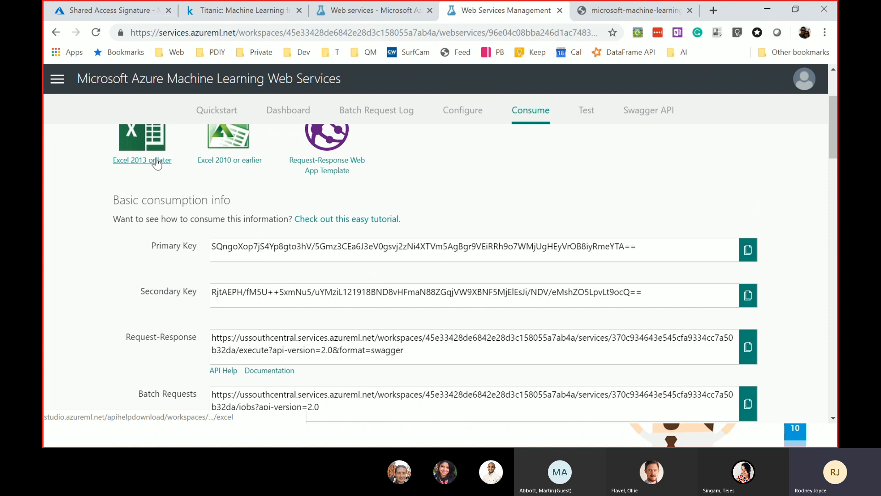
pyautogui.scroll(-1, 235, 241)
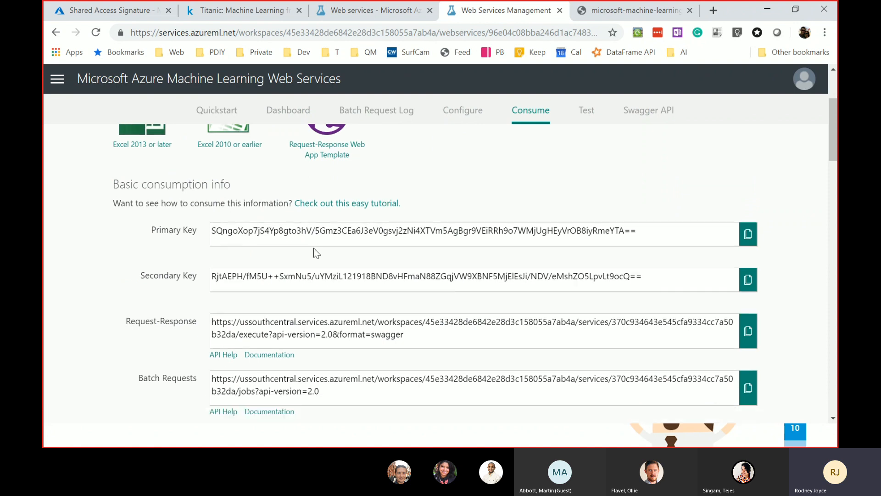
pyautogui.scroll(-4, 232, 299)
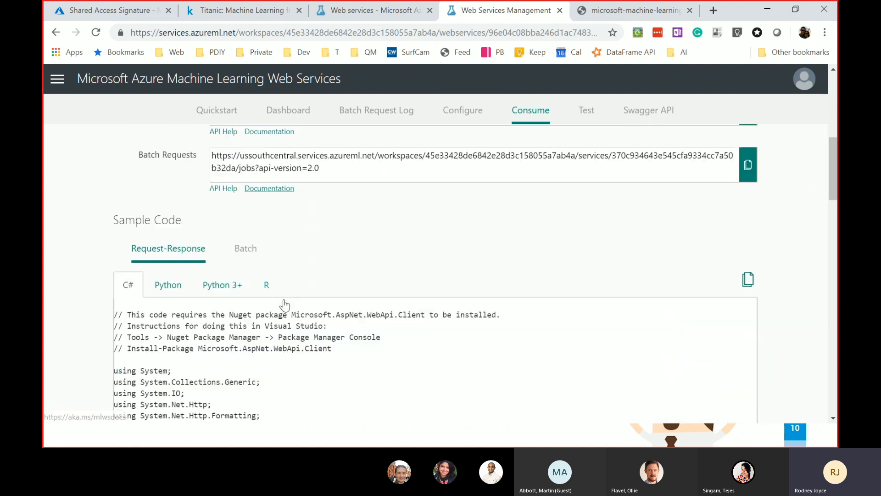
pyautogui.scroll(-5, 236, 321)
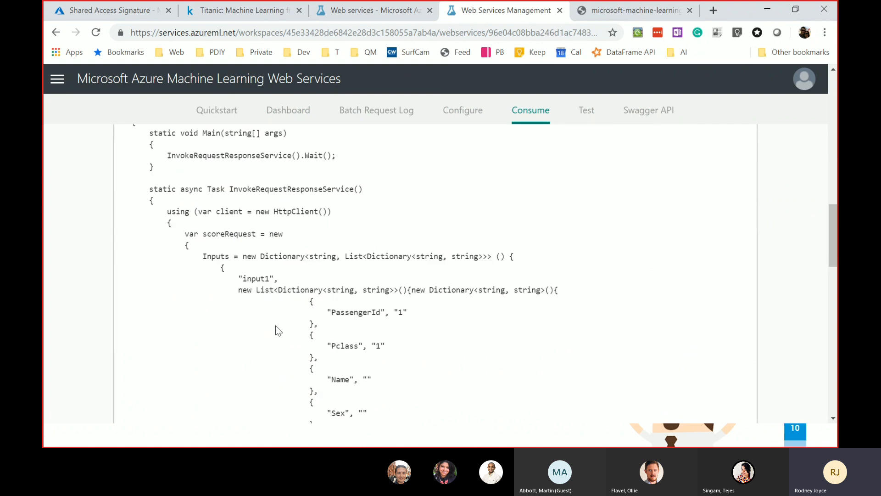
pyautogui.scroll(-4, 392, 344)
pyautogui.scroll(9, 338, 309)
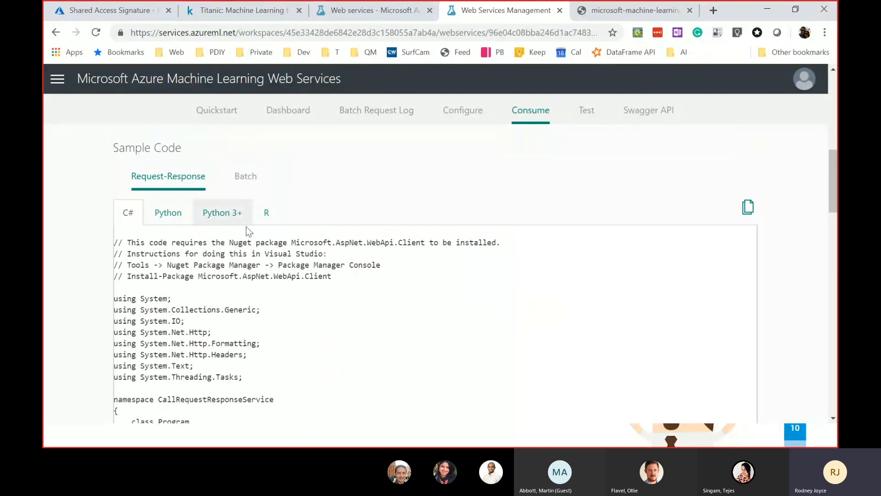
pyautogui.click(169, 219)
pyautogui.scroll(-9, 371, 341)
pyautogui.scroll(9, 367, 341)
pyautogui.scroll(9, 359, 343)
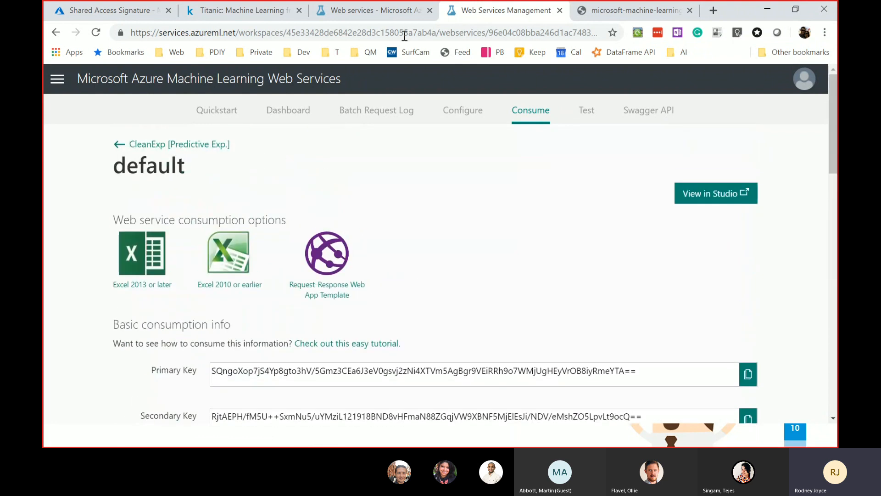
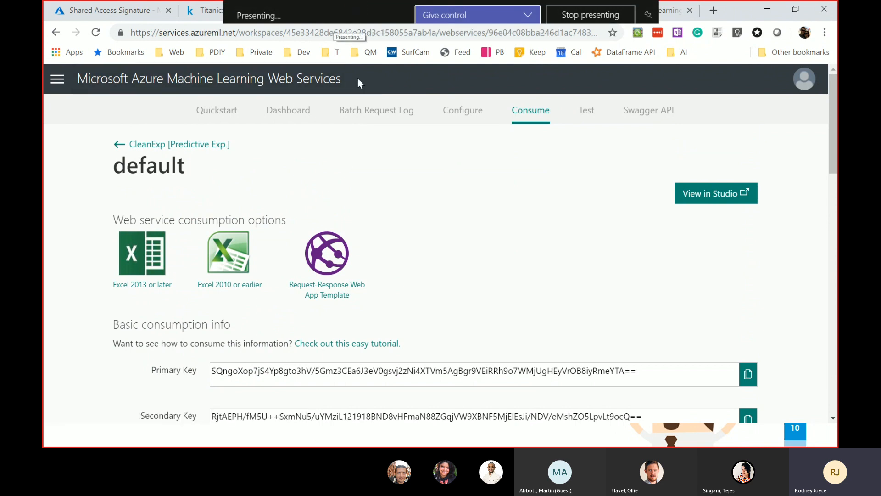
# - Glance at the Kaggle Titanic data page listing train.csv and test.csv, then return to the Studio web service dashboard
pyautogui.click(190, 18)
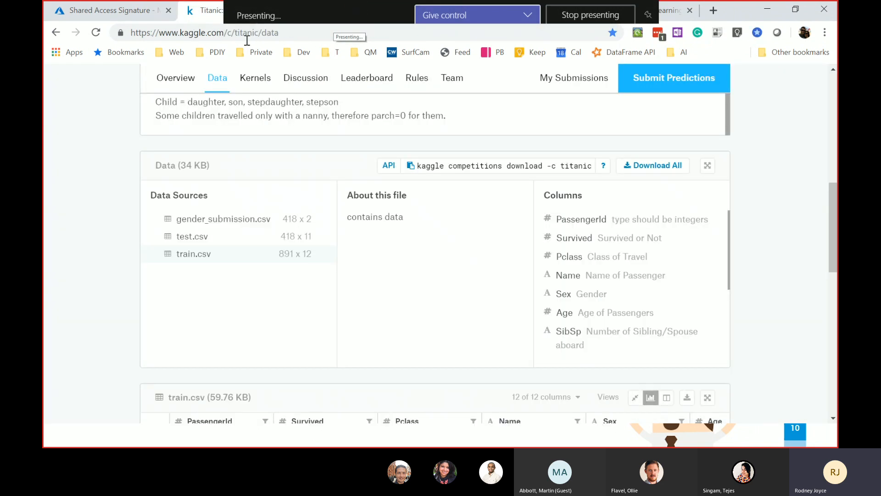
pyautogui.click(650, 15)
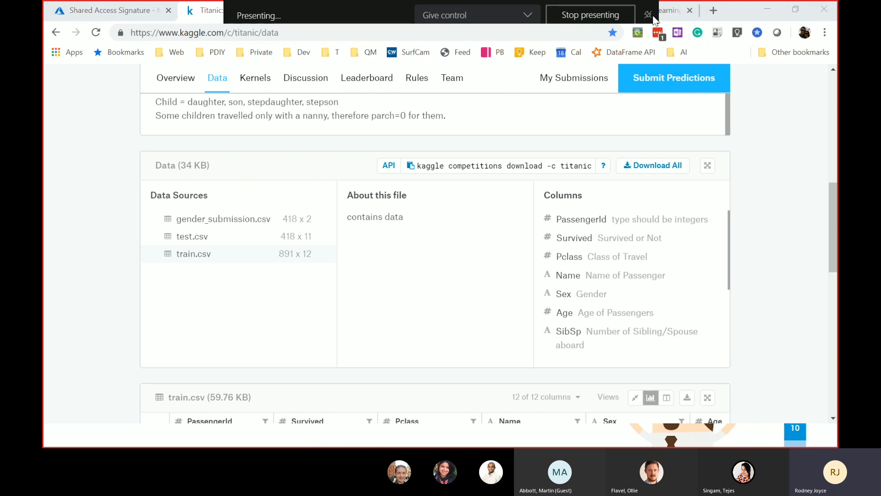
pyautogui.click(65, 134)
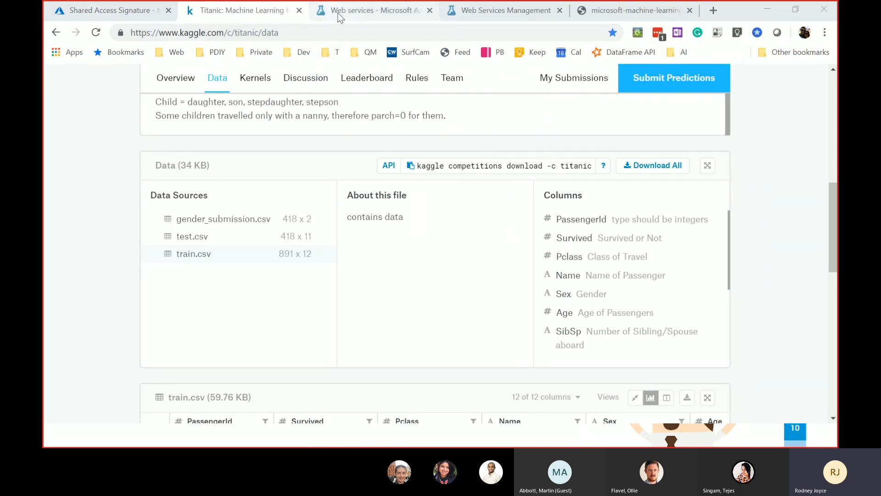
pyautogui.click(338, 13)
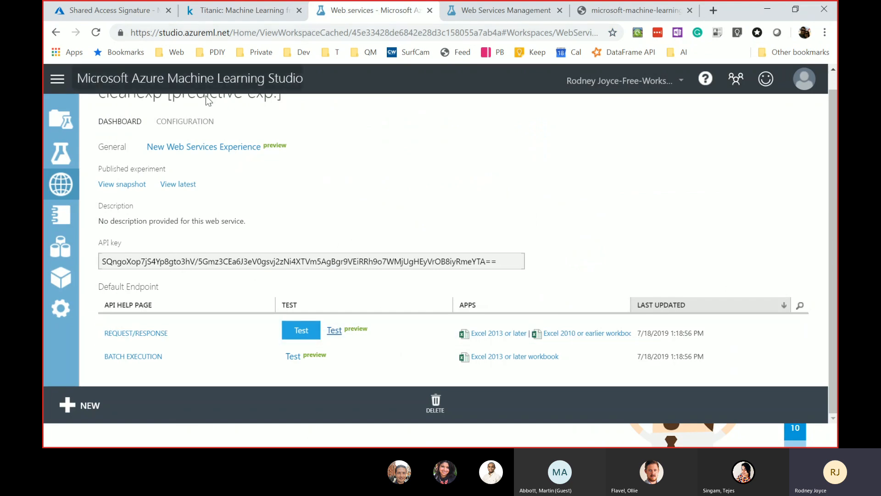
# - Open the CleanExp predictive experiment from the Experiments list
pyautogui.scroll(1, 138, 138)
pyautogui.click(63, 154)
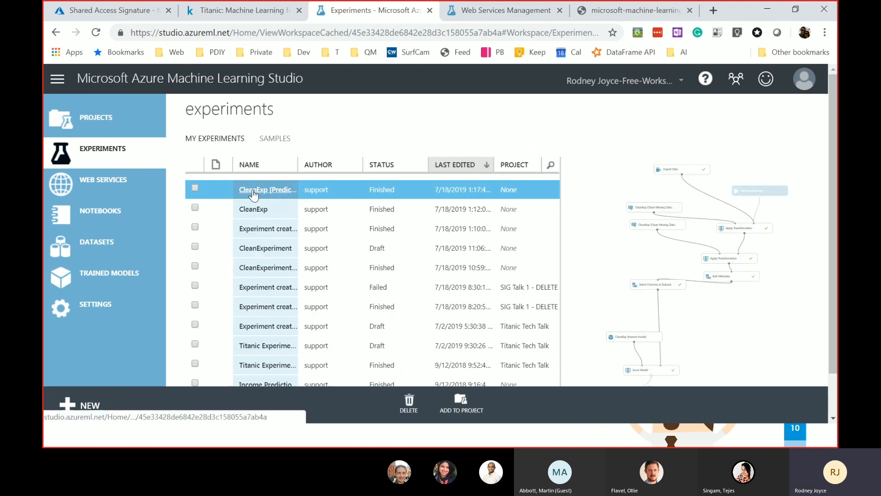
pyautogui.click(253, 192)
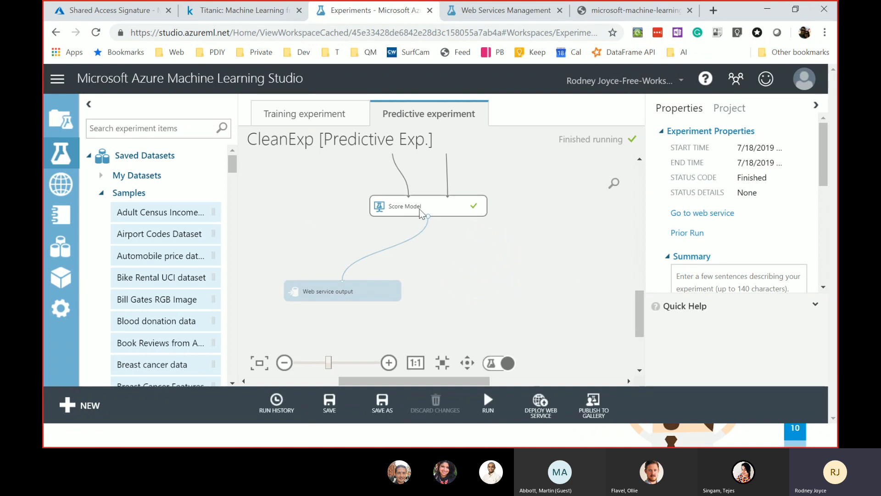
# - Visualize Score Model's scored dataset to review its columns, then close the preview
pyautogui.rightClick(421, 212)
pyautogui.moveTo(511, 304)
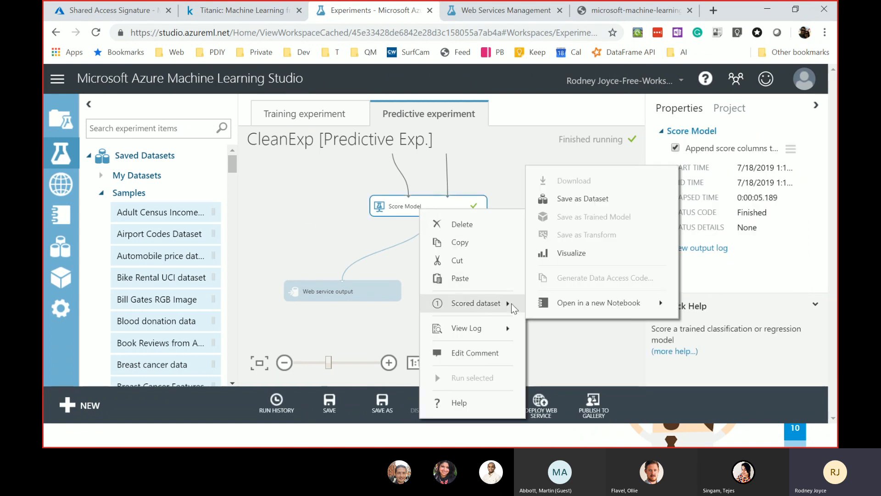
pyautogui.click(573, 253)
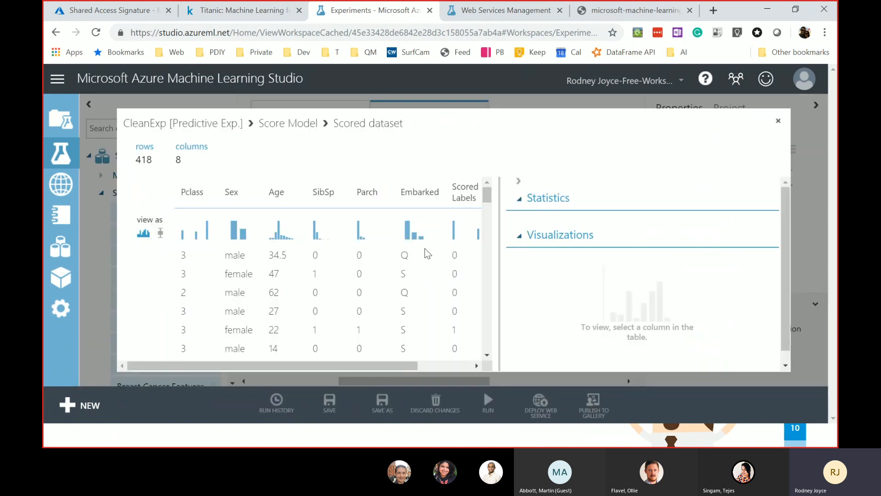
pyautogui.moveTo(368, 365); pyautogui.dragTo(468, 263)
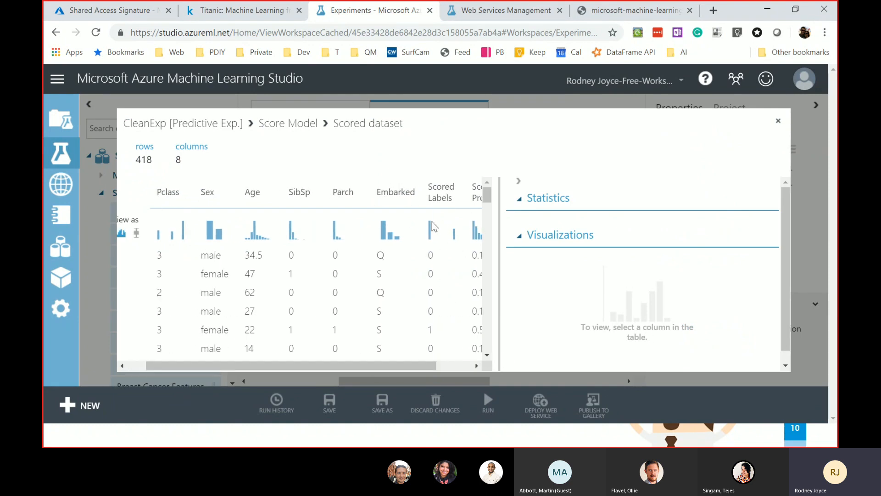
pyautogui.click(778, 123)
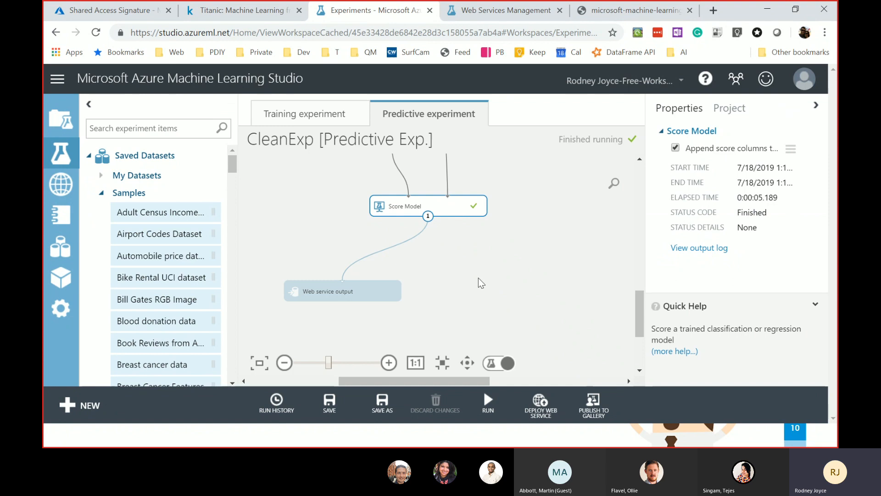
# - Add an Edit Metadata module fed by the Score Model output
pyautogui.click(134, 128)
pyautogui.write('Edit')
pyautogui.moveTo(160, 303); pyautogui.dragTo(500, 298)
pyautogui.moveTo(443, 240); pyautogui.dragTo(500, 280)
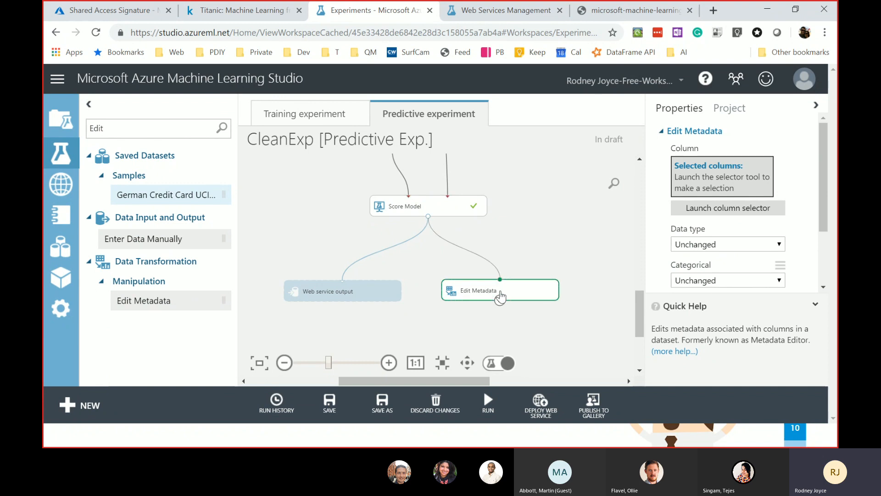
# - Set Edit Metadata to rename the Scored Labels column to Survived
pyautogui.click(738, 209)
pyautogui.click(334, 246)
pyautogui.click(510, 226)
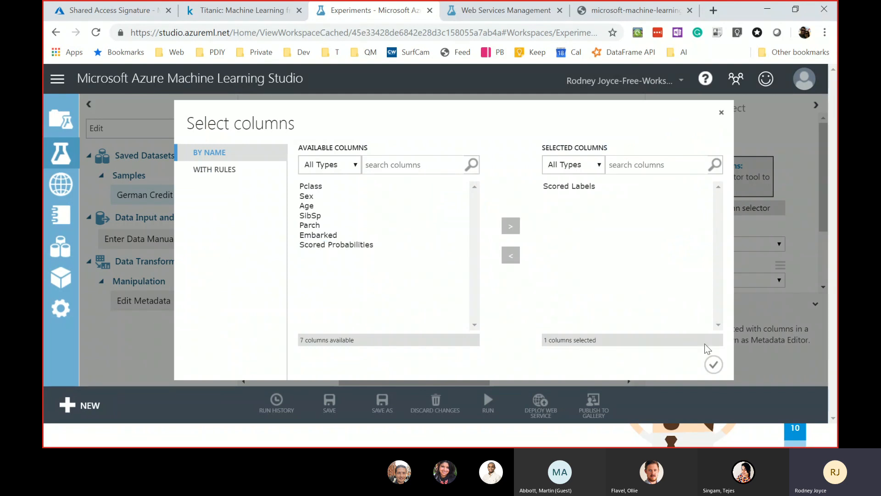
pyautogui.click(715, 366)
pyautogui.scroll(-2, 720, 262)
pyautogui.click(727, 269)
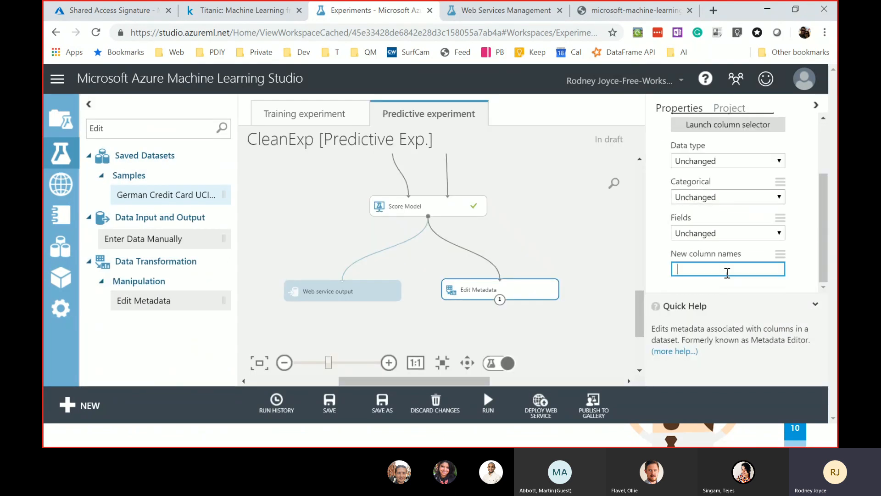
pyautogui.write('Survived')
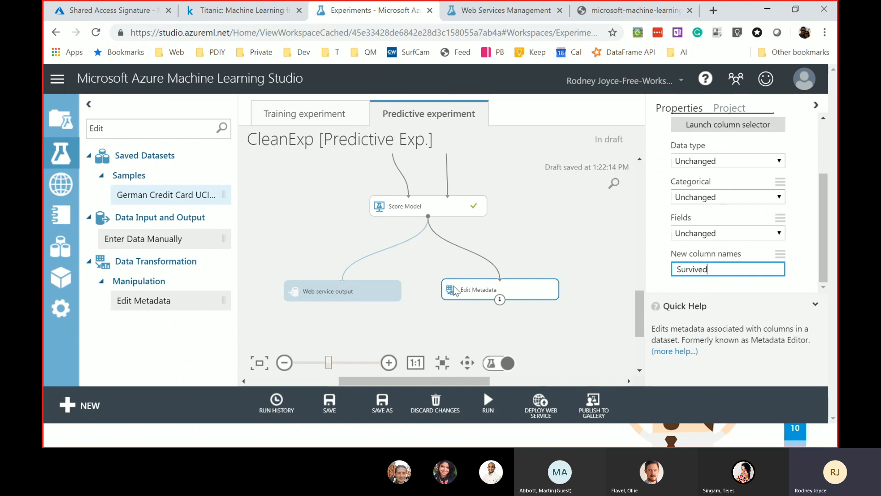
# - Move Edit Metadata closer to Score Model and search the module list for 'select'
pyautogui.click(467, 317)
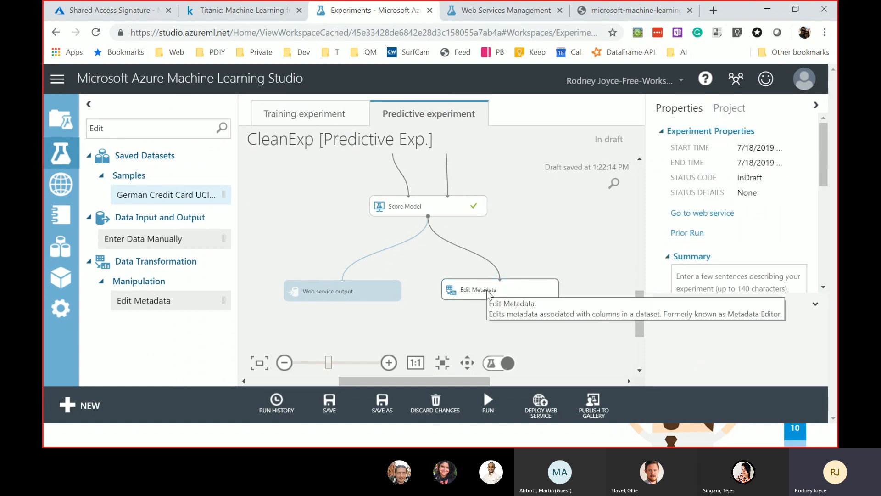
pyautogui.moveTo(490, 298); pyautogui.dragTo(493, 274)
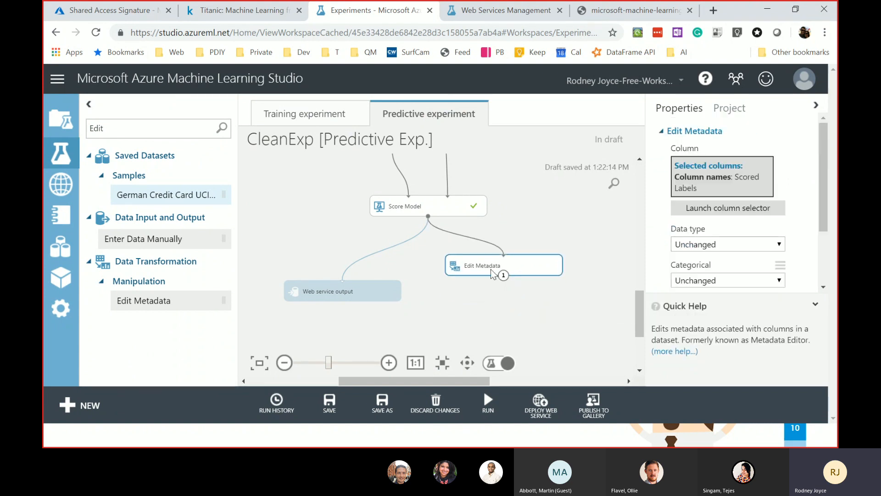
pyautogui.click(159, 134)
pyautogui.write('selec')
pyautogui.write('c')
pyautogui.press('BackSpace')
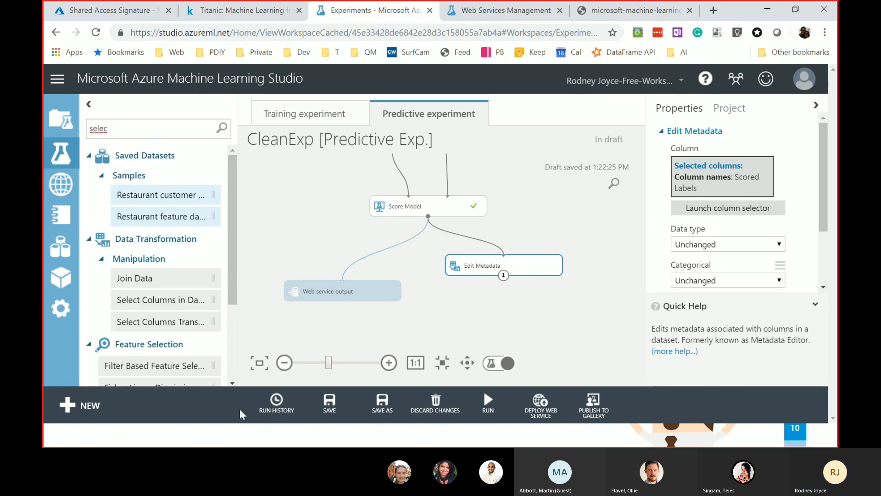
# - Add Select Columns in Dataset below Edit Metadata with a rule including only the Survived column
pyautogui.moveTo(165, 301); pyautogui.dragTo(493, 294)
pyautogui.click(772, 209)
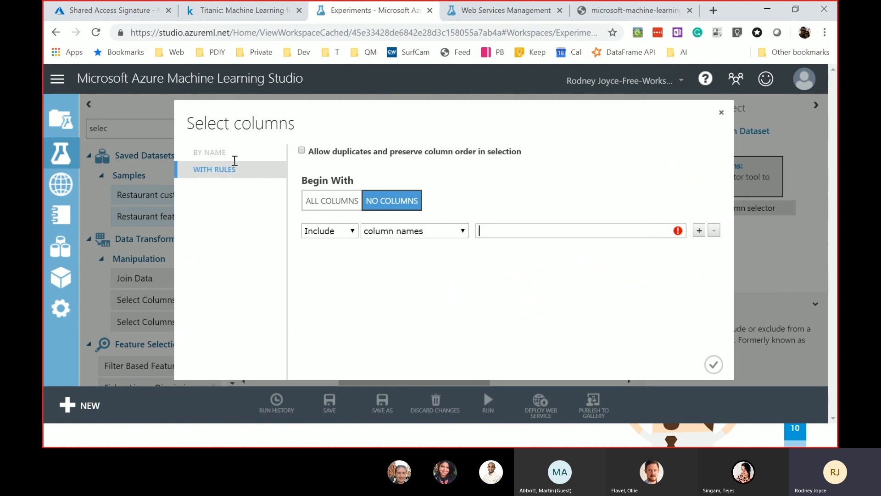
pyautogui.click(352, 232)
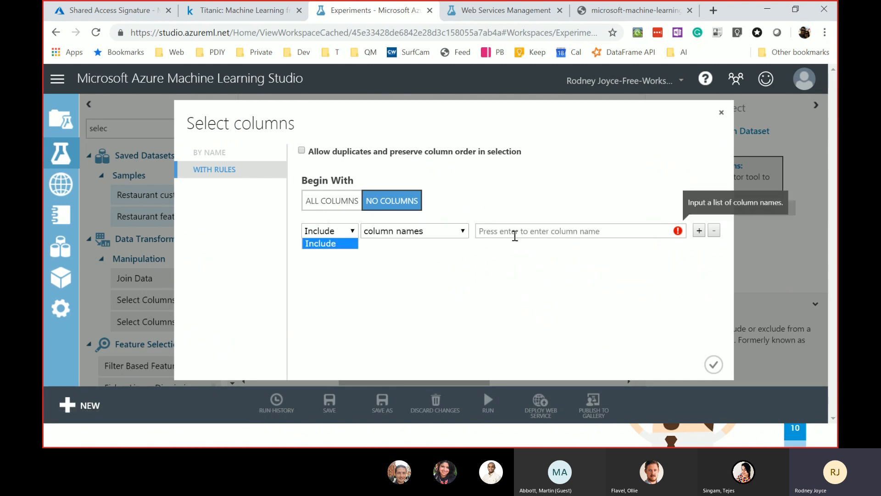
pyautogui.click(515, 234)
pyautogui.write('Sur')
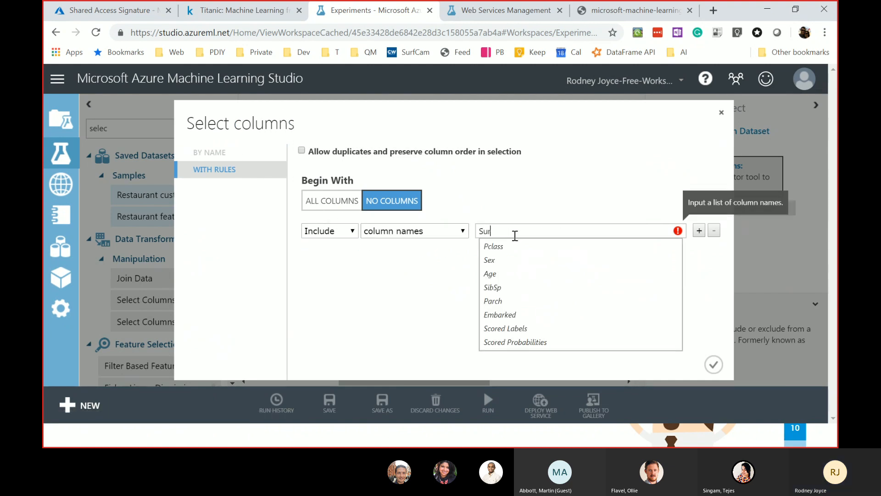
pyautogui.write('v')
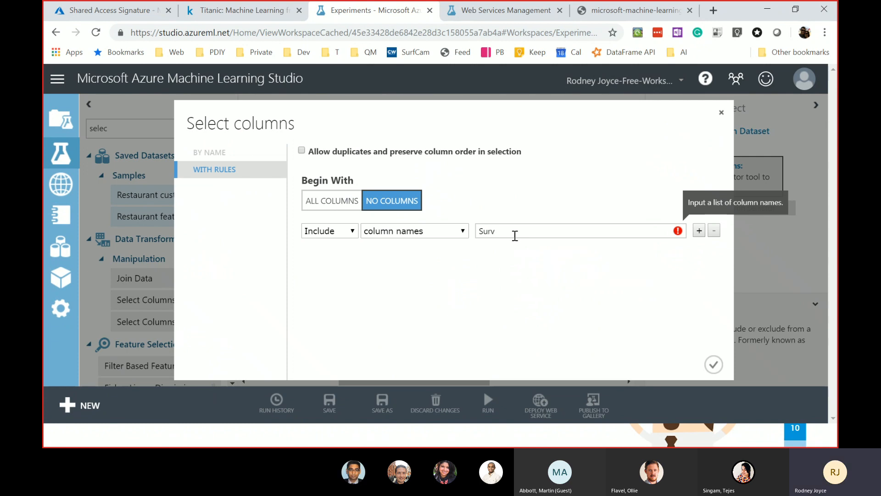
pyautogui.write('ived')
pyautogui.press('Return')
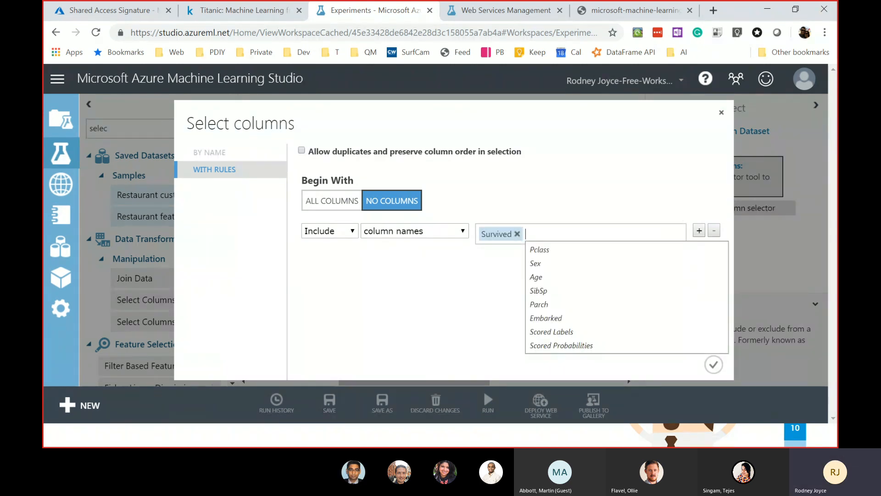
pyautogui.click(713, 365)
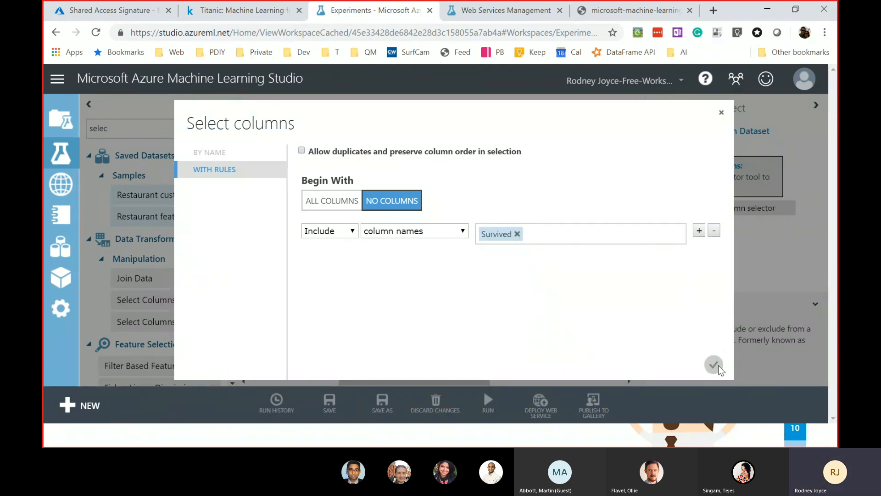
pyautogui.click(713, 365)
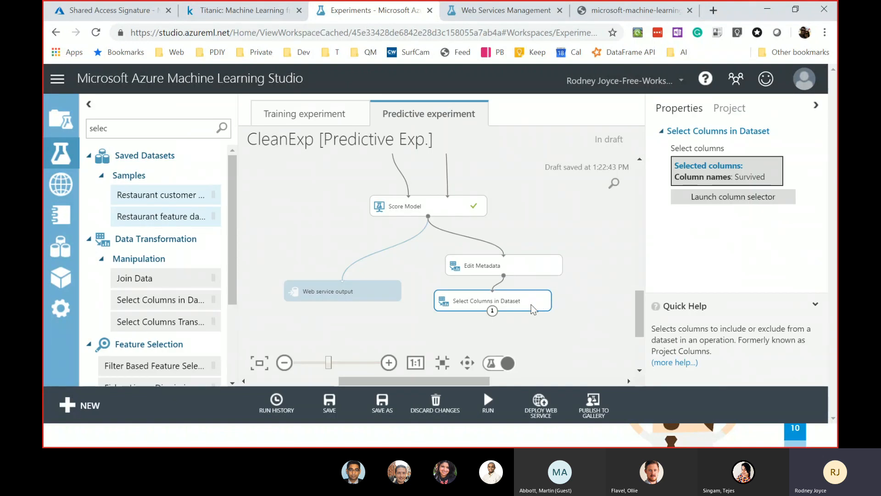
pyautogui.scroll(3, 584, 309)
pyautogui.scroll(-2, 583, 313)
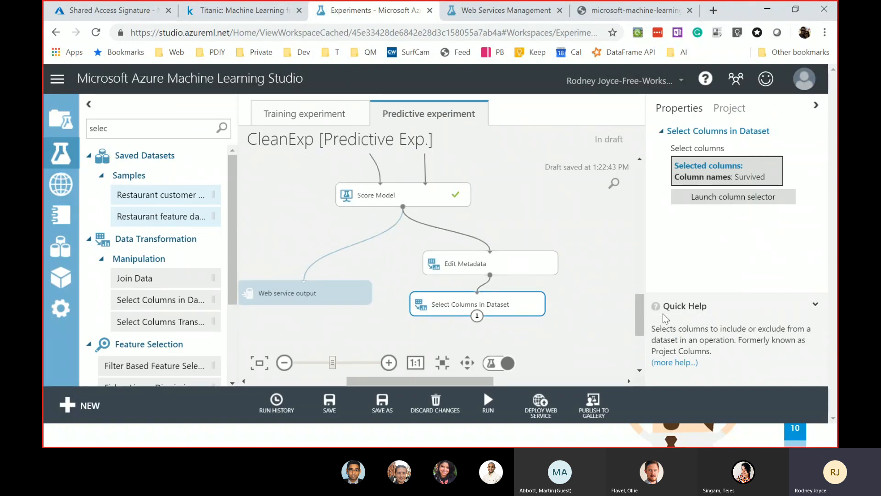
# - Adjust the canvas view and browser zoom to bring the feature column selection step into view
pyautogui.moveTo(640, 315); pyautogui.dragTo(642, 209)
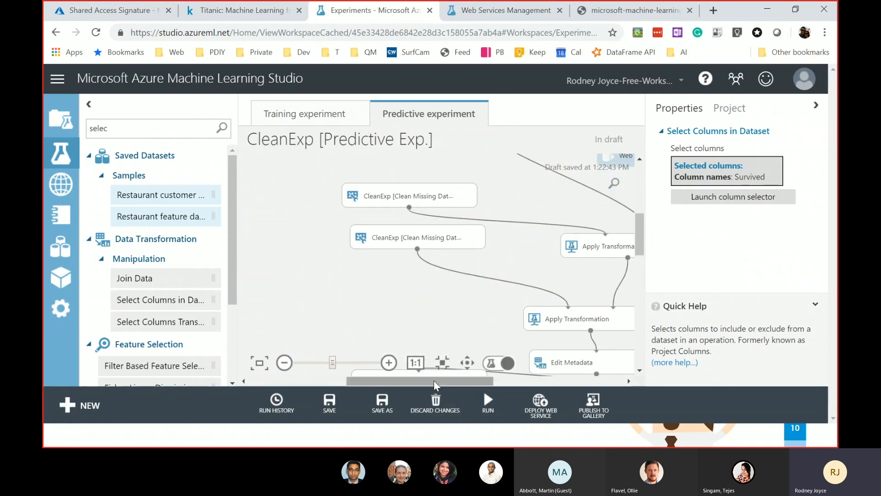
pyautogui.moveTo(474, 381); pyautogui.dragTo(553, 385)
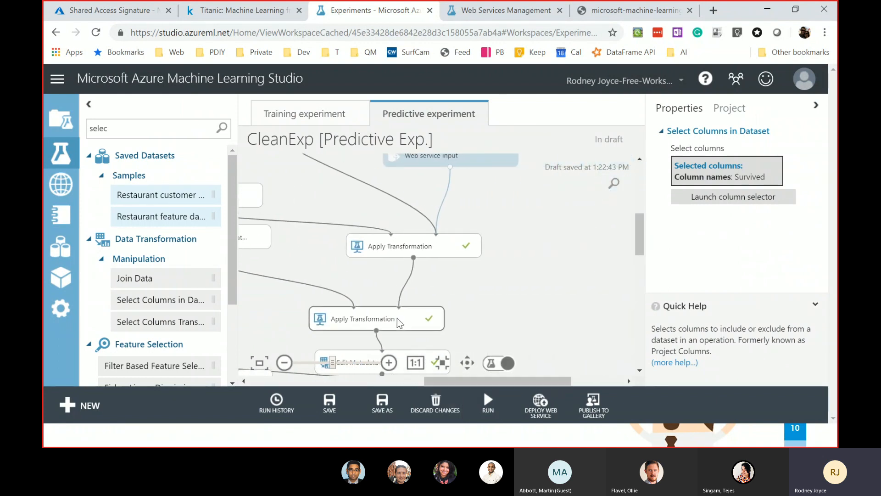
pyautogui.click(352, 363)
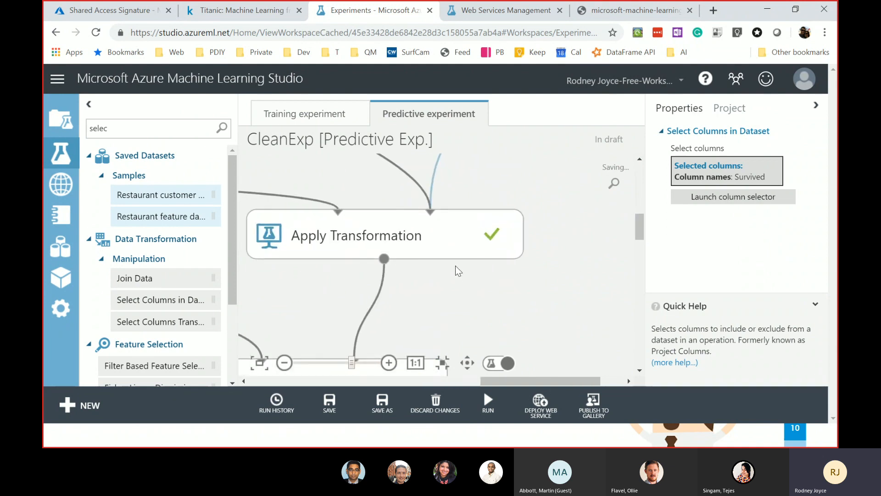
pyautogui.hotkey('ctrl', '-')
pyautogui.hotkey('ctrl', '-')
pyautogui.hotkey('ctrl', '+')
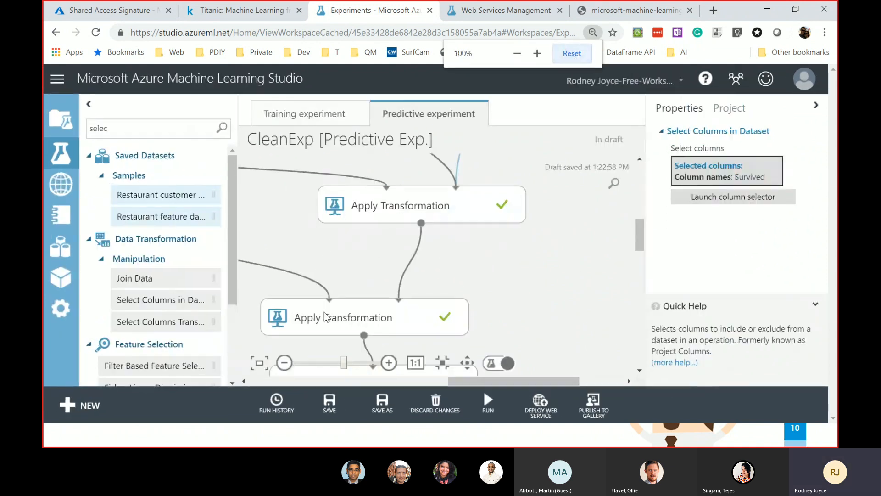
pyautogui.moveTo(641, 234); pyautogui.dragTo(641, 265)
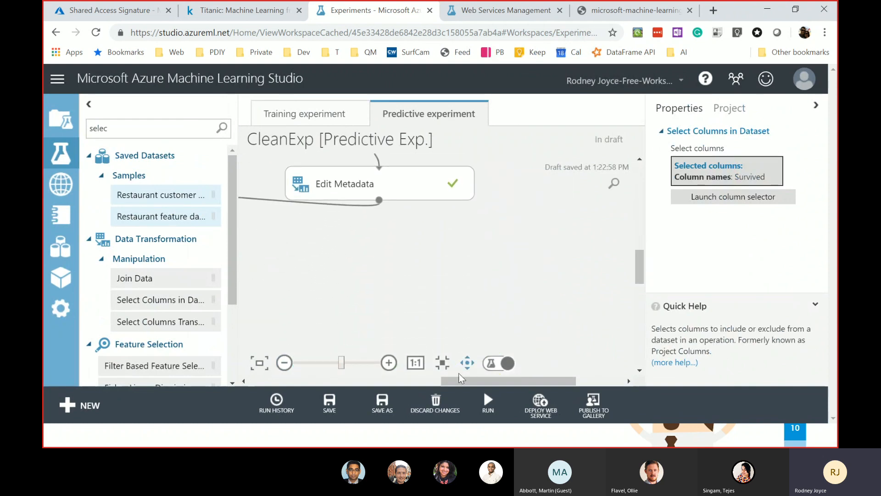
pyautogui.moveTo(468, 381); pyautogui.dragTo(361, 382)
# - Add PassengerId by name to the feature Select Columns in Dataset step's selected columns
pyautogui.click(438, 215)
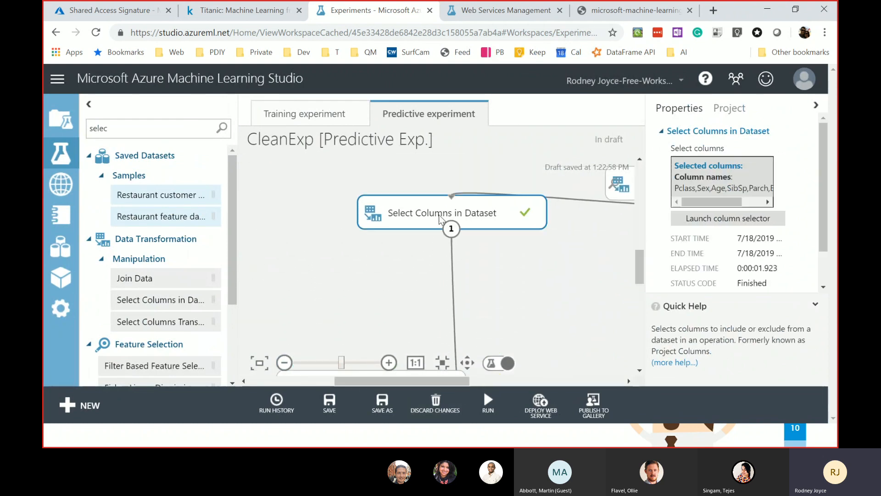
pyautogui.click(729, 219)
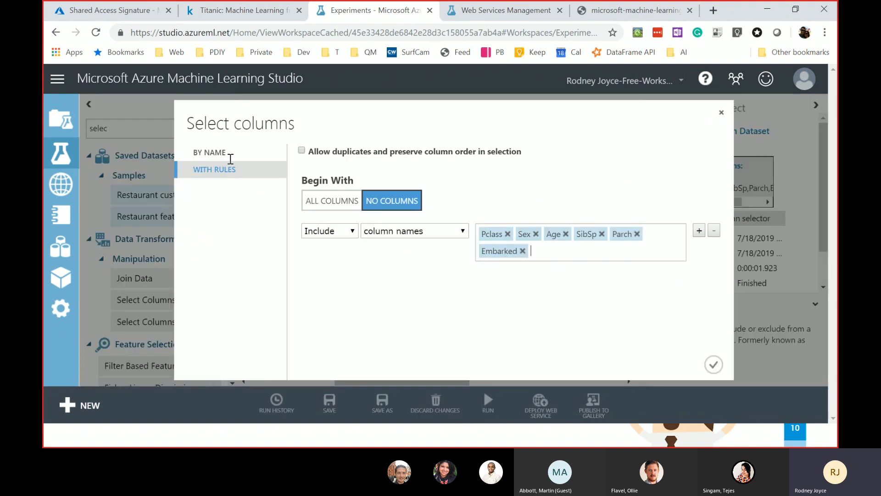
pyautogui.click(216, 152)
pyautogui.click(337, 187)
pyautogui.click(511, 227)
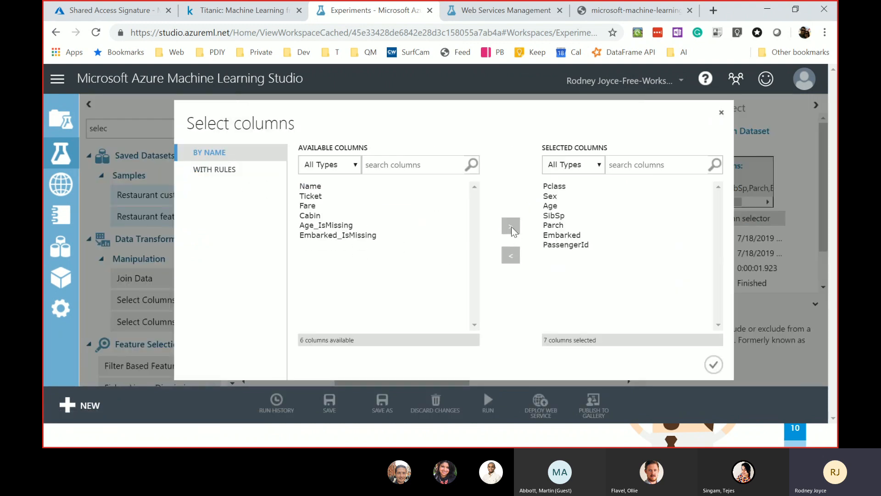
pyautogui.click(713, 364)
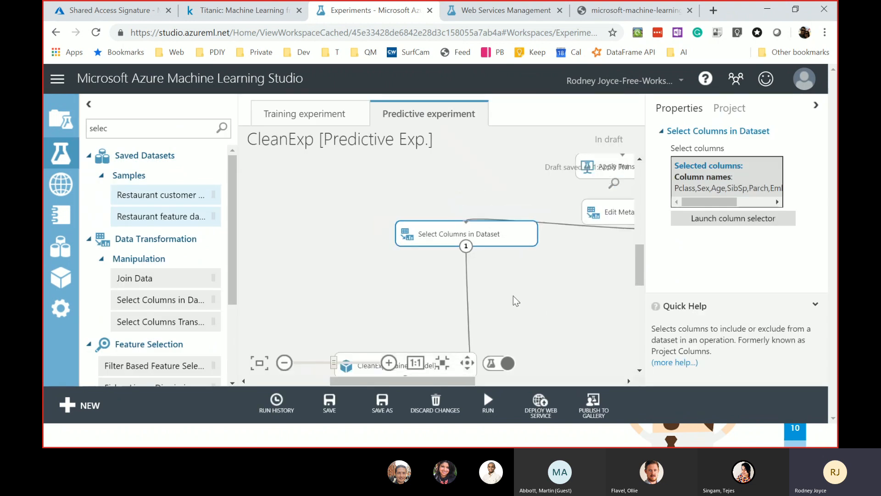
pyautogui.moveTo(641, 271); pyautogui.dragTo(652, 323)
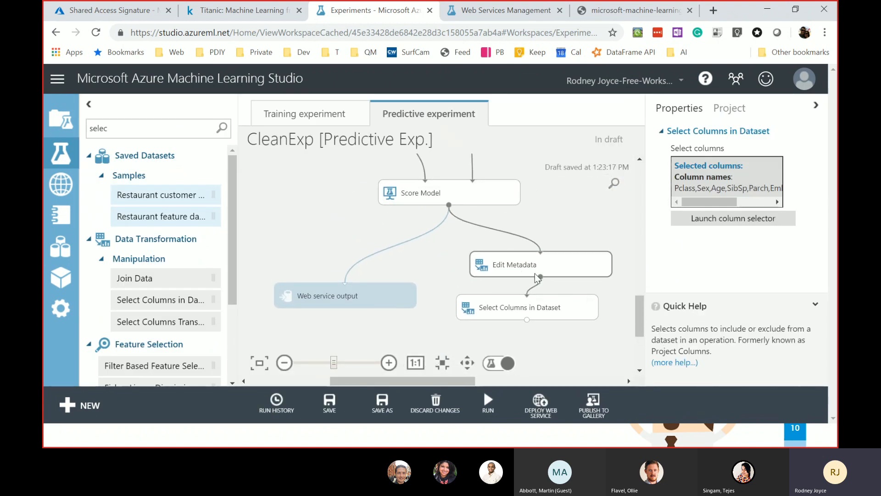
# - Change the final Select Columns step to include PassengerId and drop Survived
pyautogui.click(517, 307)
pyautogui.click(699, 201)
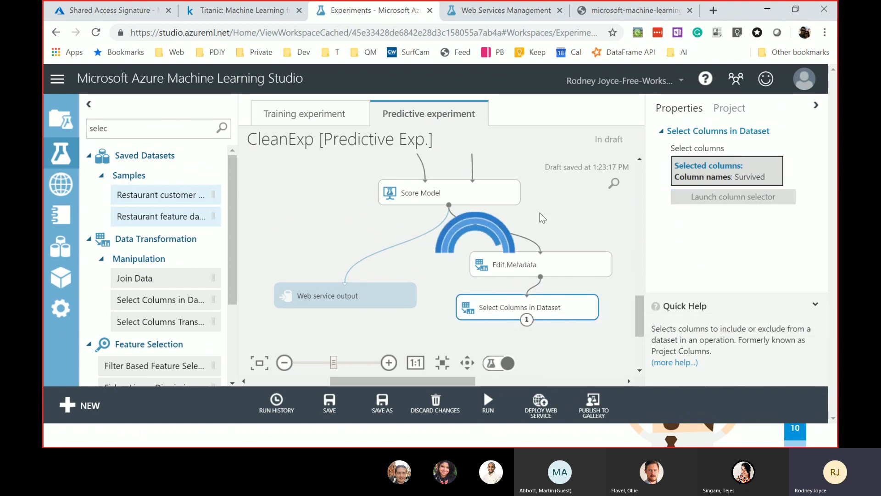
pyautogui.click(550, 235)
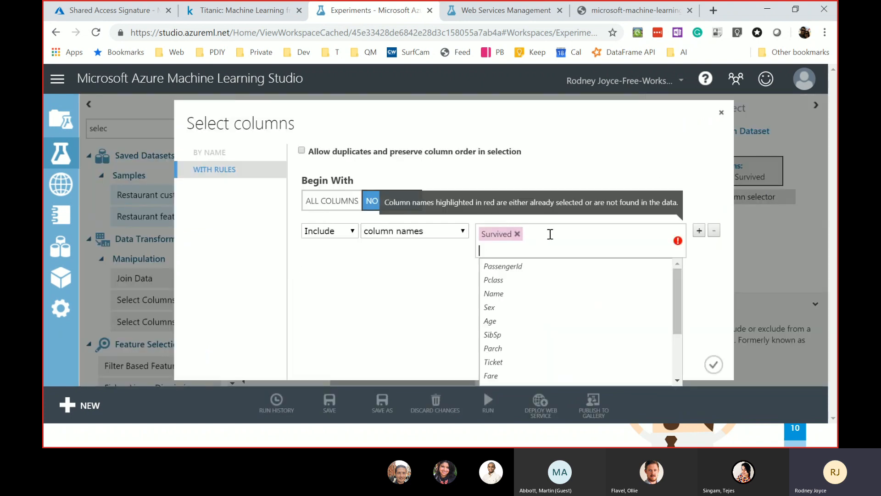
pyautogui.click(534, 265)
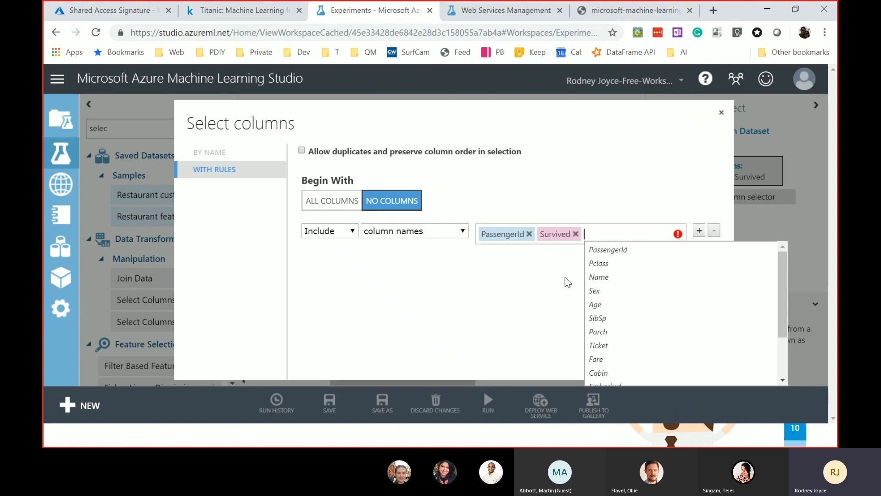
pyautogui.scroll(-3, 636, 319)
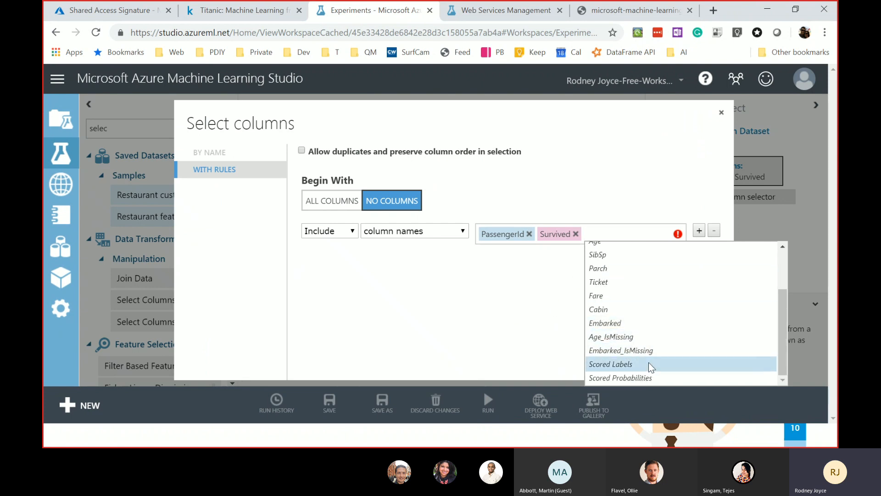
pyautogui.click(490, 339)
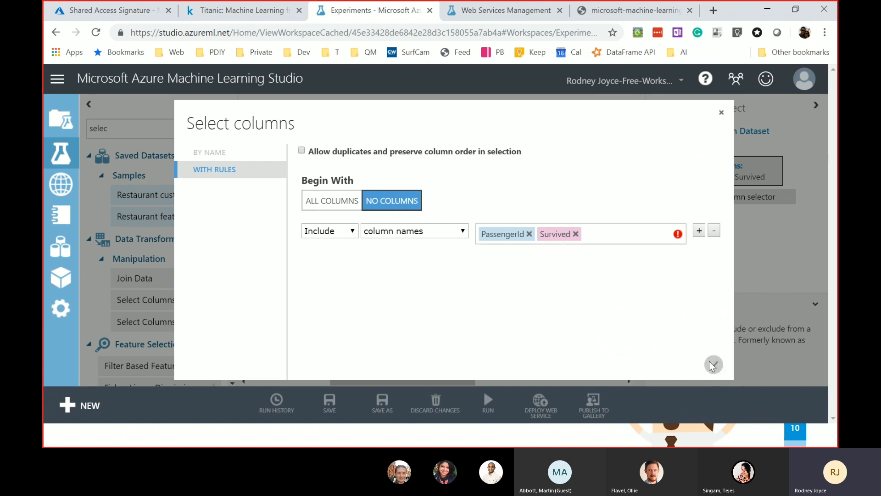
pyautogui.click(576, 235)
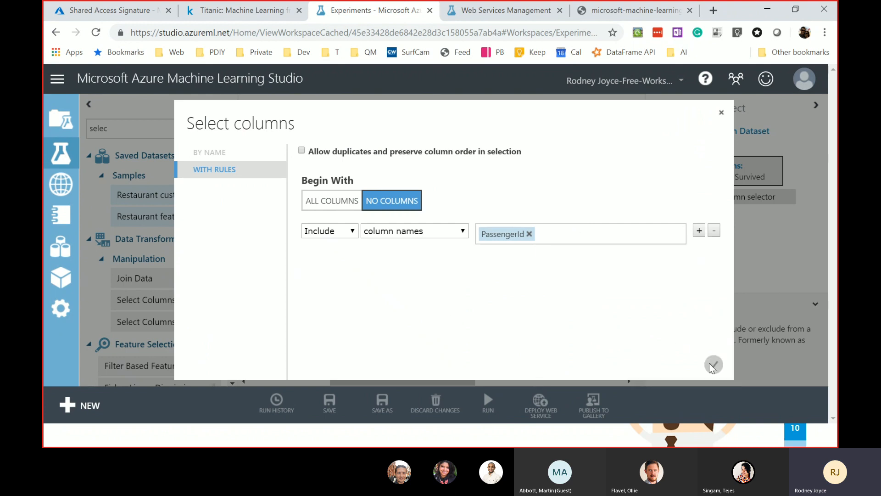
pyautogui.click(714, 365)
# - Run the experiment up to the final Select Columns step, then switch to the Kaggle Titanic page
pyautogui.rightClick(523, 307)
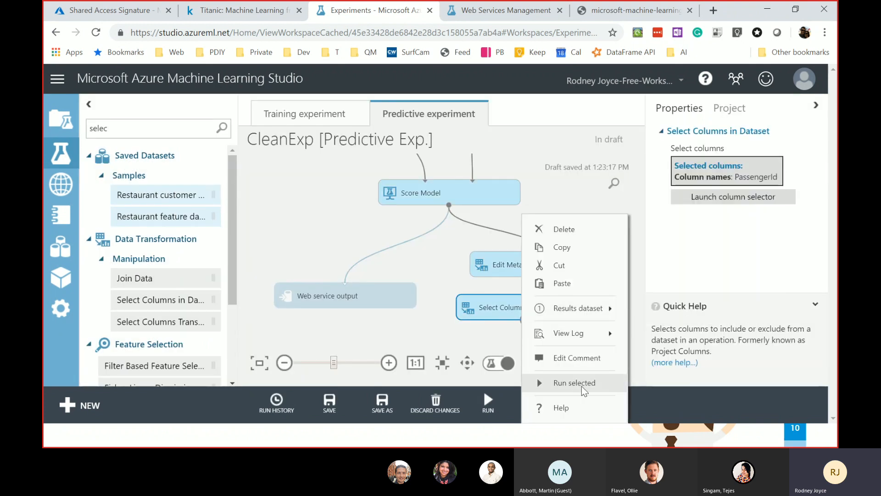
pyautogui.click(581, 381)
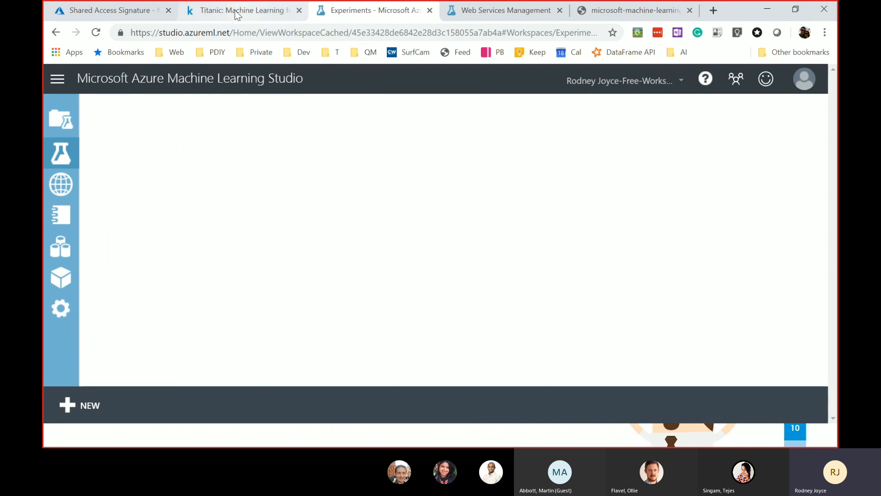
pyautogui.click(238, 11)
# - Review the Titanic Submit Predictions page's upload and description requirements, then return to Azure ML
pyautogui.scroll(6, 626, 197)
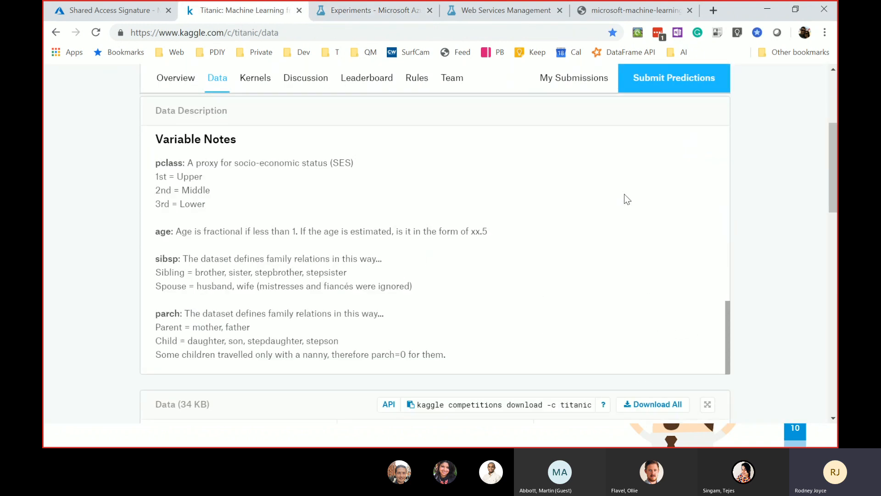
pyautogui.scroll(5, 677, 233)
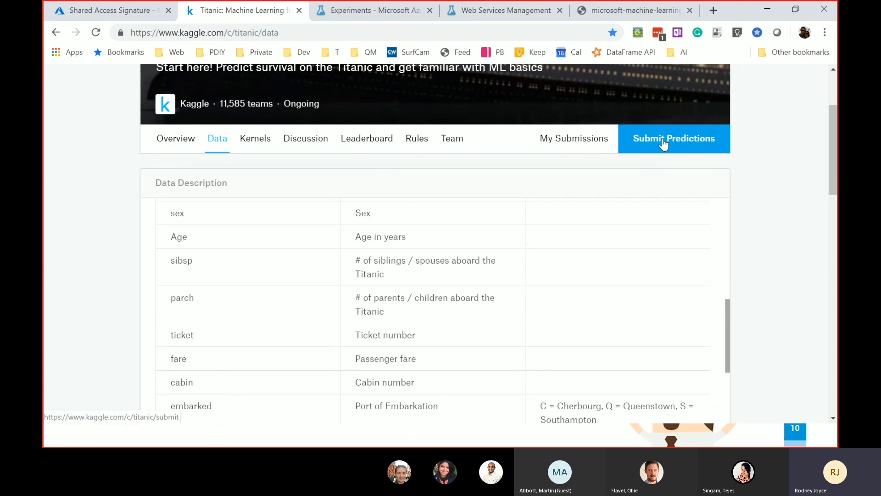
pyautogui.click(663, 144)
pyautogui.scroll(-1, 349, 349)
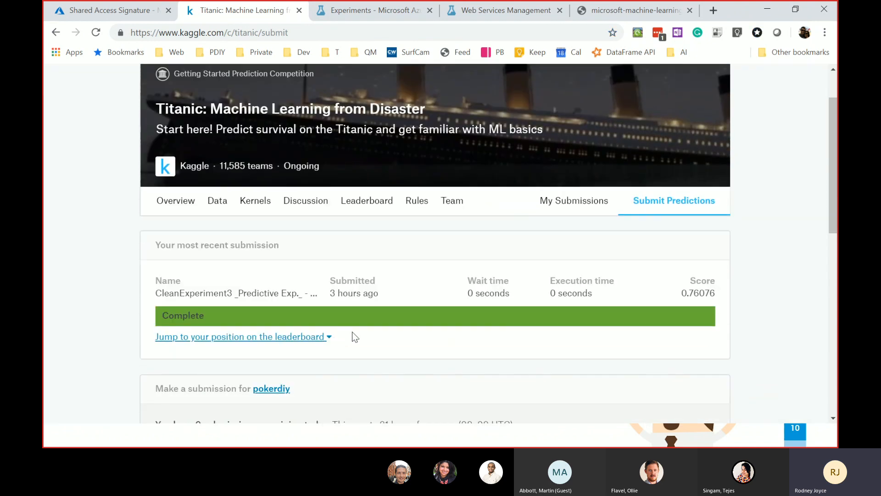
pyautogui.scroll(-5, 352, 332)
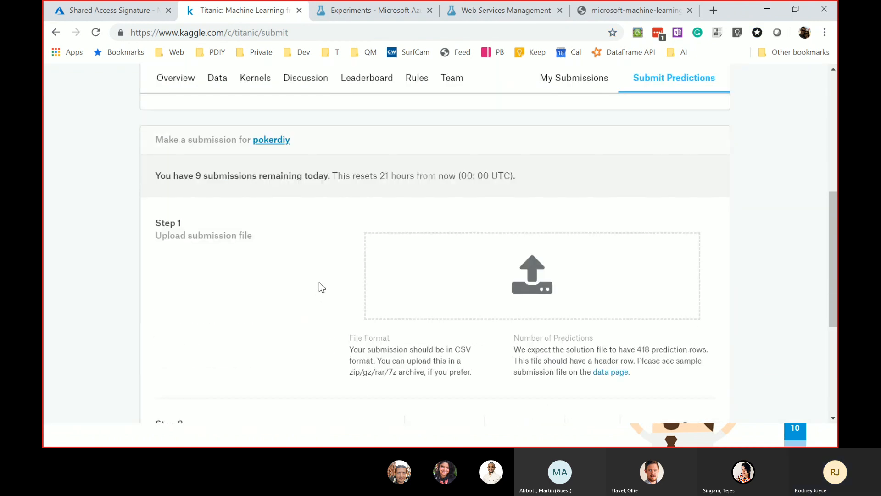
pyautogui.scroll(-1, 359, 231)
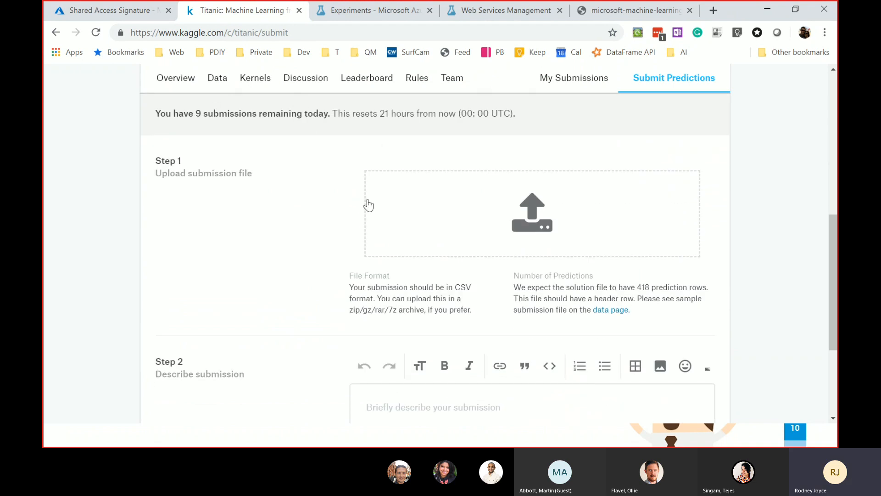
pyautogui.scroll(-2, 492, 265)
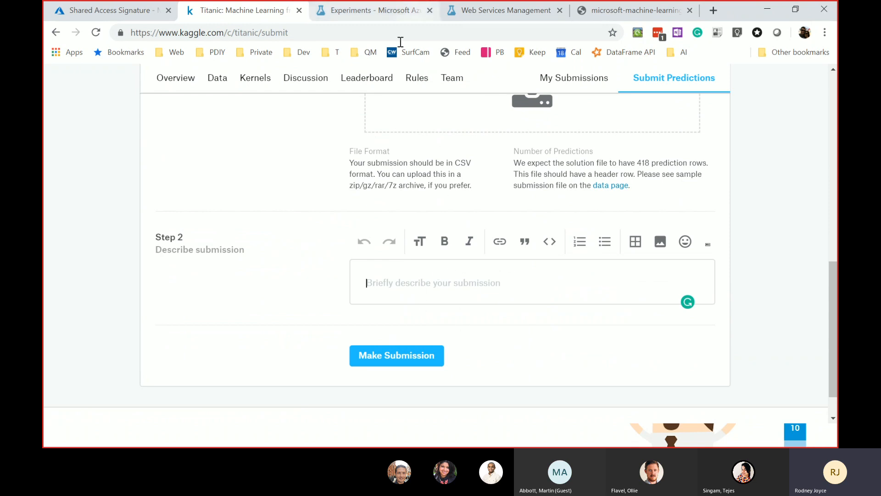
pyautogui.click(381, 11)
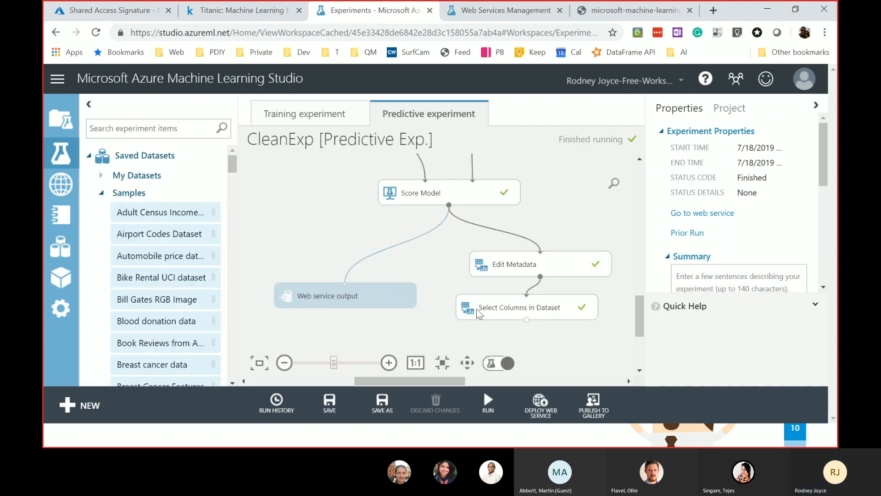
# - Visualize the final step's results dataset, confirming 418 PassengerId rows, then close it
pyautogui.click(503, 307)
pyautogui.rightClick(503, 306)
pyautogui.moveTo(579, 316)
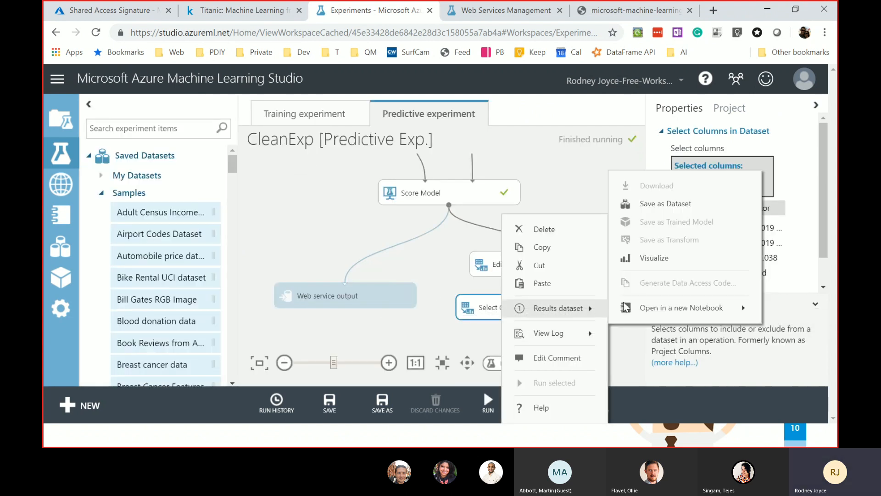
pyautogui.click(654, 258)
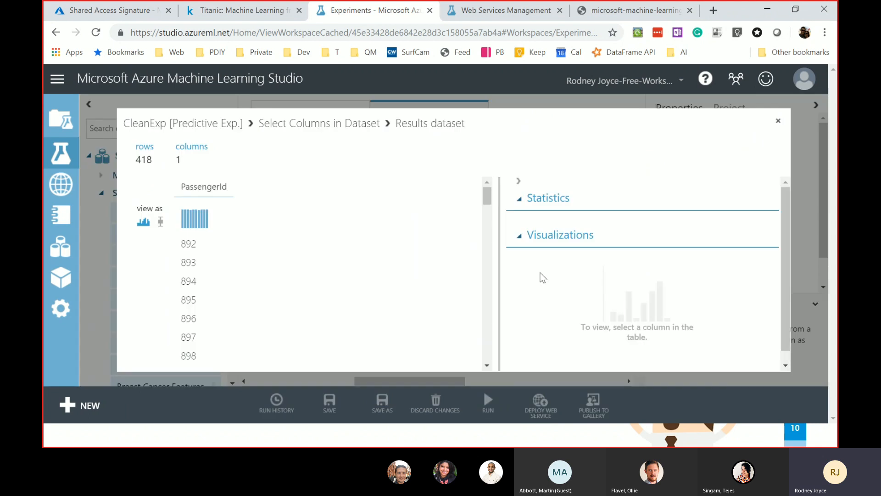
pyautogui.click(778, 121)
# - Check Edit Metadata's column, then reselect the final Select Columns step
pyautogui.click(569, 269)
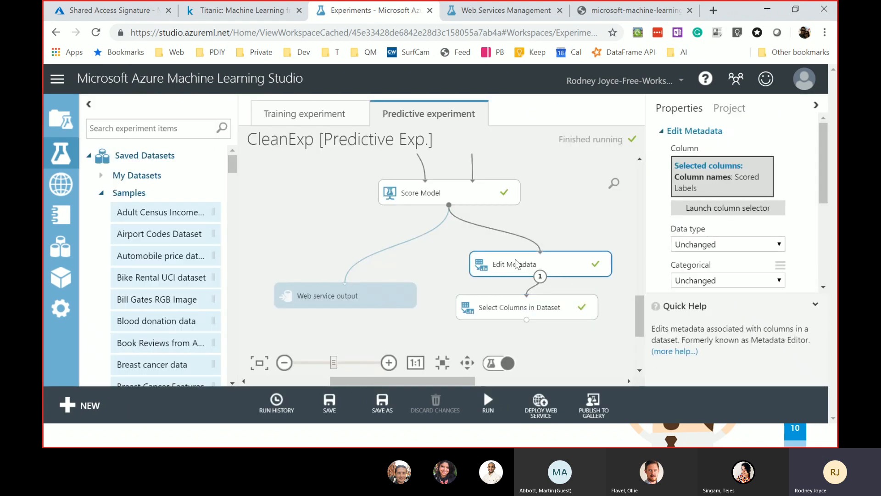
pyautogui.click(501, 306)
pyautogui.rightClick(512, 306)
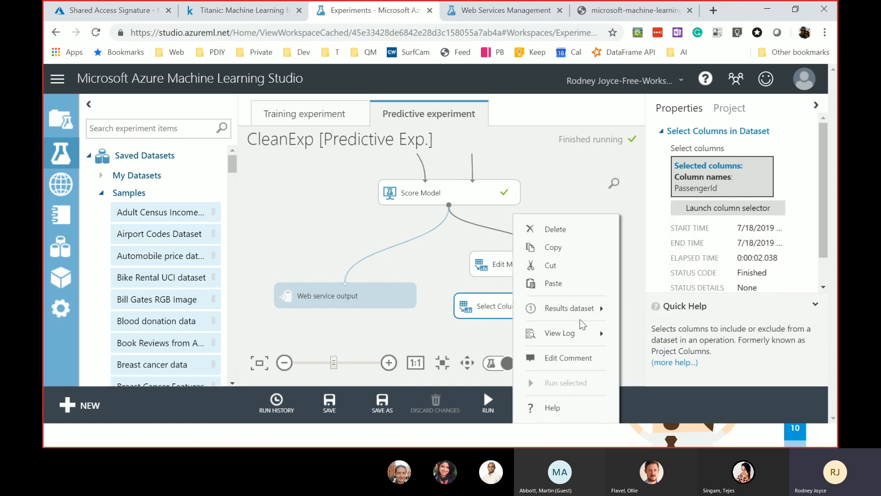
pyautogui.click(444, 283)
pyautogui.click(523, 306)
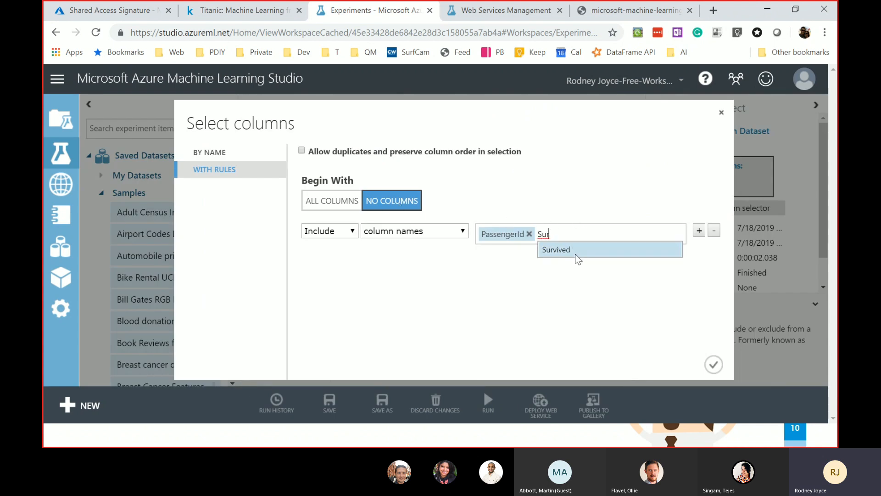
# - Add Survived alongside PassengerId in the final step's columns and run up to that step
pyautogui.click(577, 253)
pyautogui.click(713, 365)
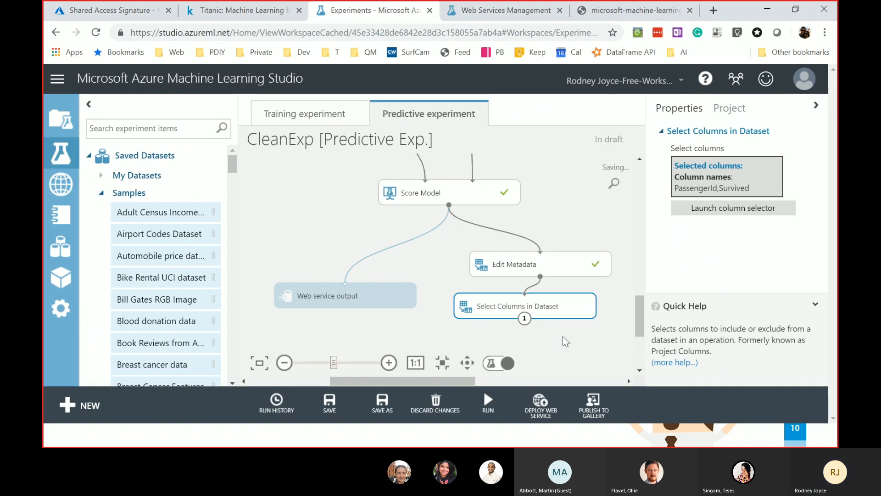
pyautogui.rightClick(581, 306)
pyautogui.click(610, 383)
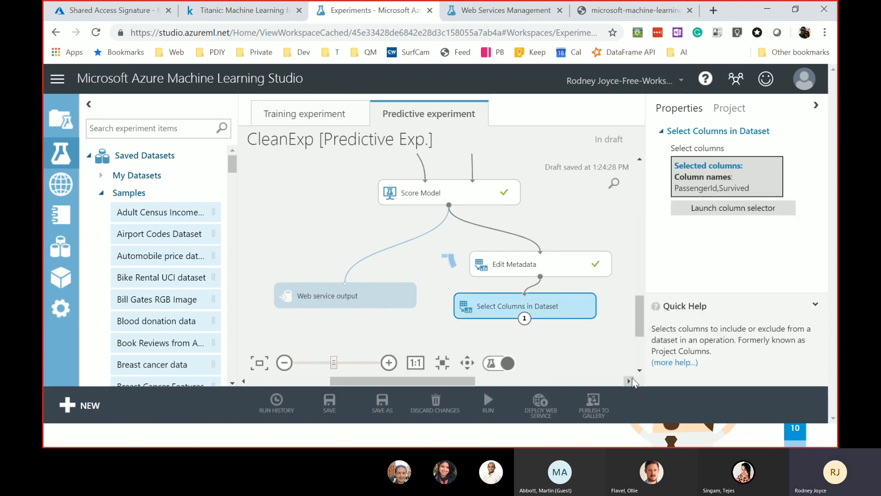
pyautogui.moveTo(641, 325); pyautogui.dragTo(645, 344)
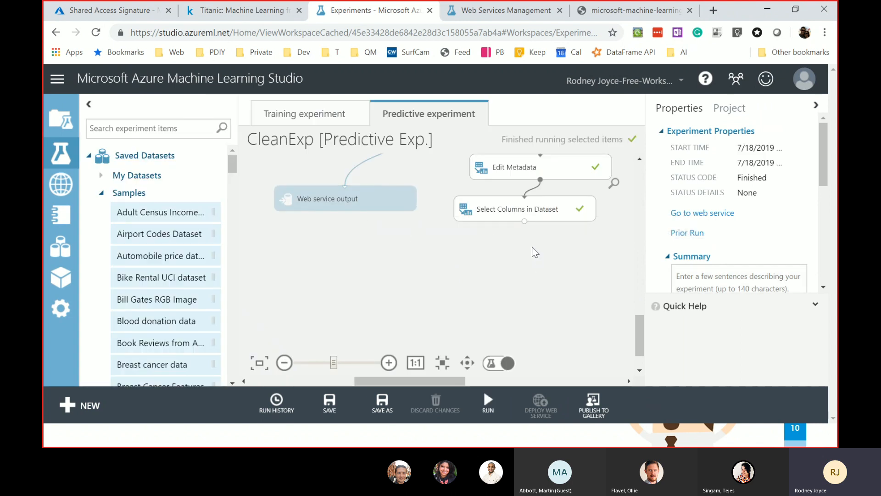
# - Preview the 418-row, two-column output, then bring up the Results dataset options
pyautogui.click(564, 217)
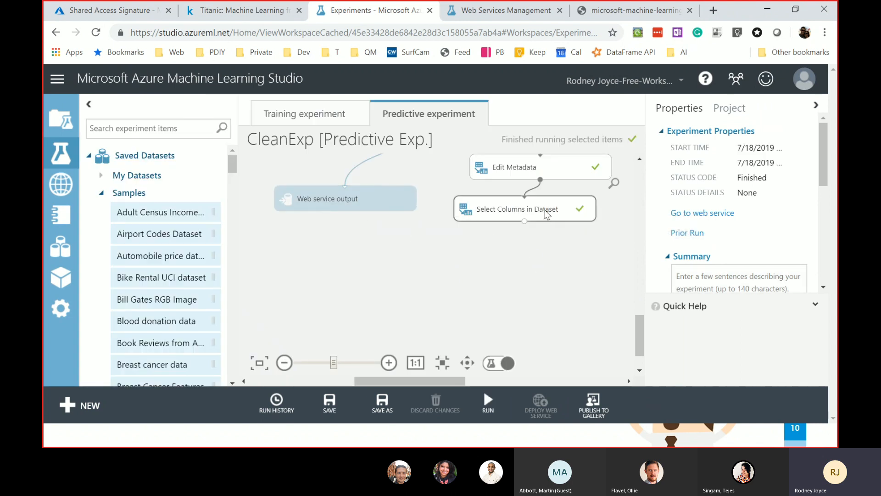
pyautogui.rightClick(546, 210)
pyautogui.moveTo(628, 312)
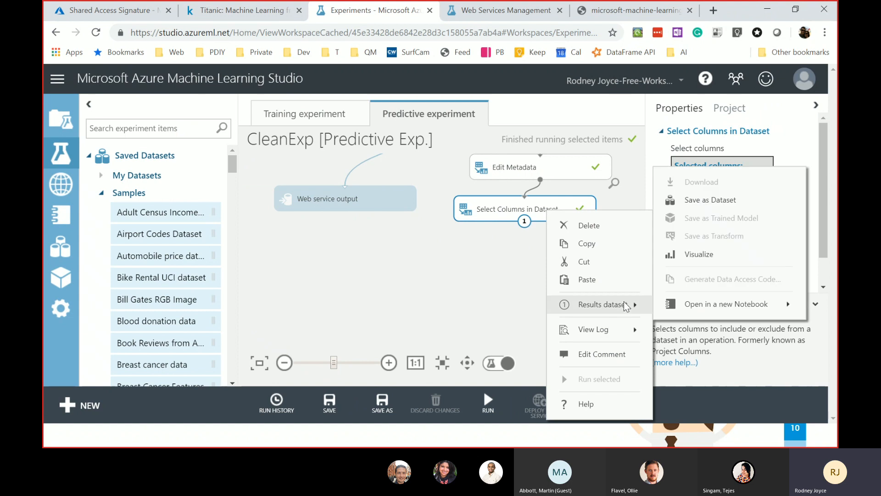
pyautogui.click(687, 255)
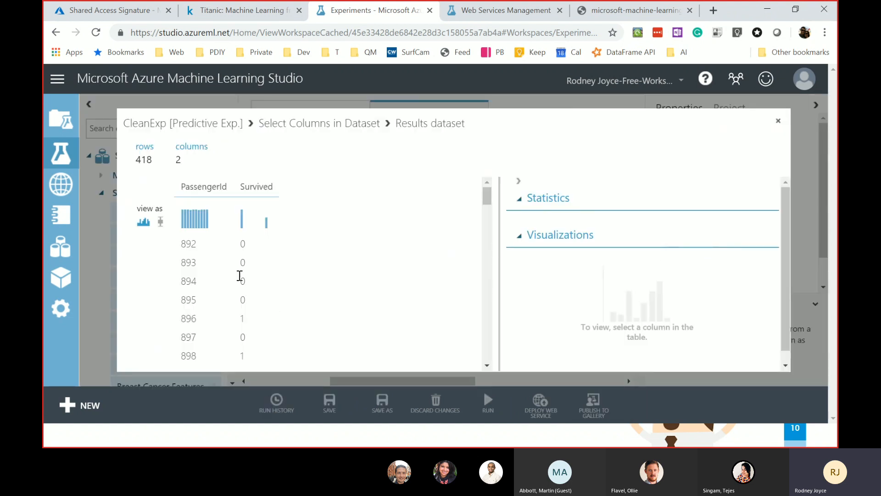
pyautogui.scroll(-7, 263, 293)
pyautogui.scroll(7, 202, 308)
pyautogui.click(778, 122)
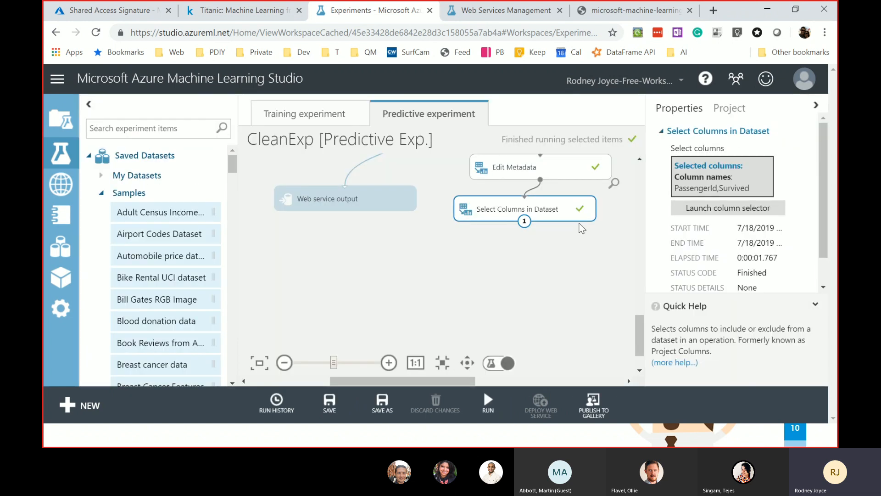
pyautogui.rightClick(558, 213)
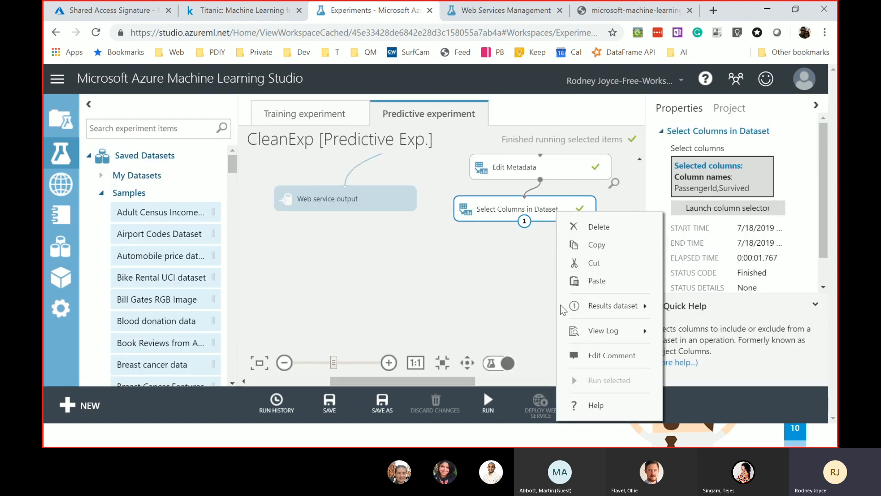
pyautogui.moveTo(631, 302)
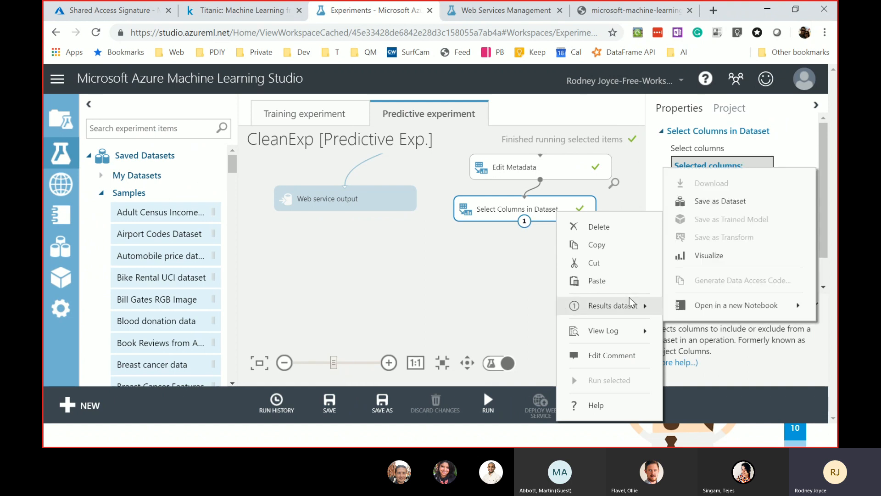
# - Save the final step's output as a new dataset named 'Titanic Kaggle Results 1'
pyautogui.click(723, 201)
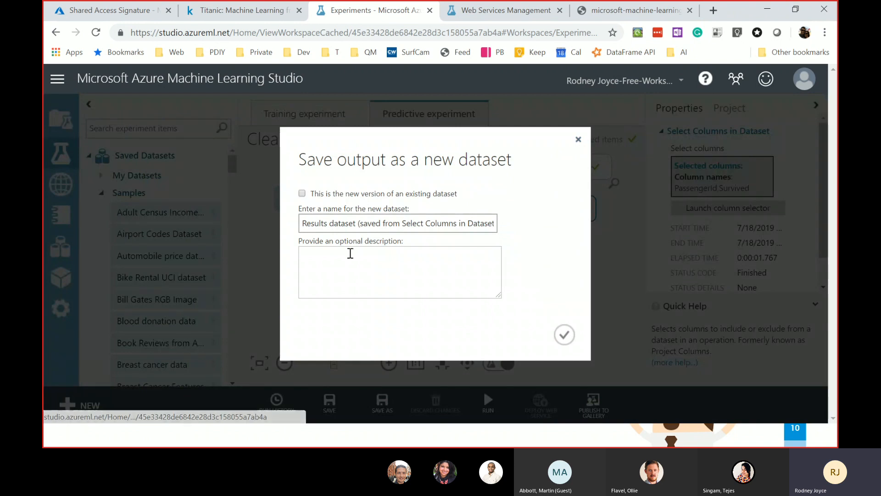
pyautogui.tripleClick(363, 223)
pyautogui.write('Titanic Kaggle Results 1')
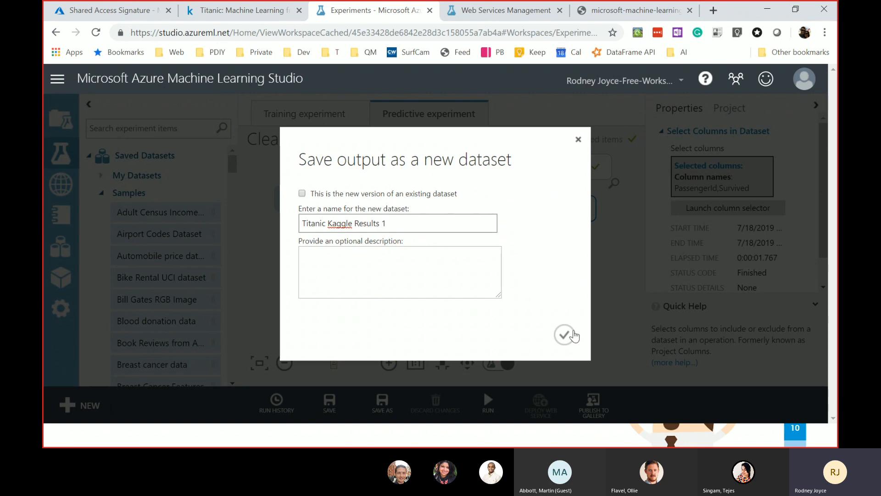
pyautogui.click(569, 332)
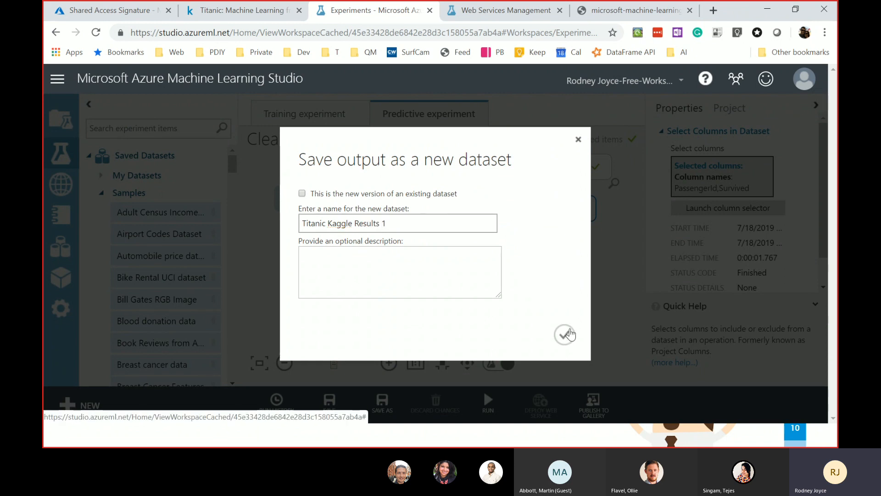
pyautogui.click(564, 336)
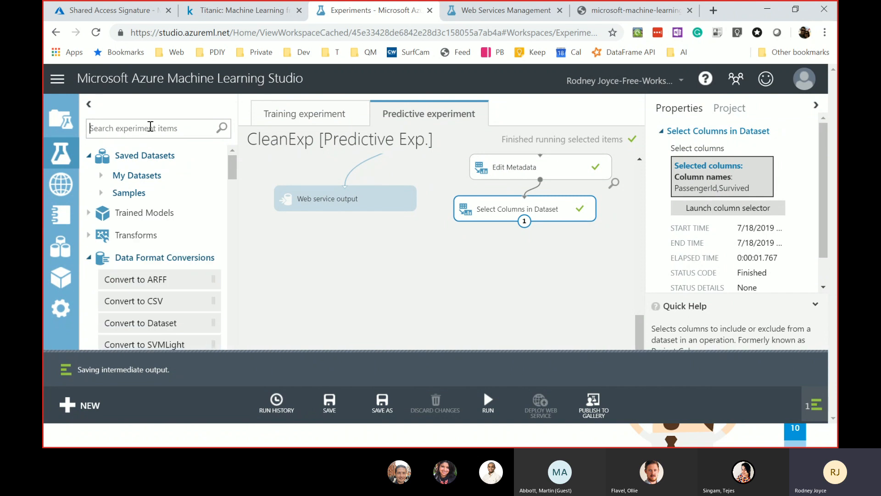
# - Add a Convert to CSV module fed by Select Columns in Dataset and run it
pyautogui.click(151, 128)
pyautogui.write('convert')
pyautogui.moveTo(156, 201); pyautogui.dragTo(533, 264)
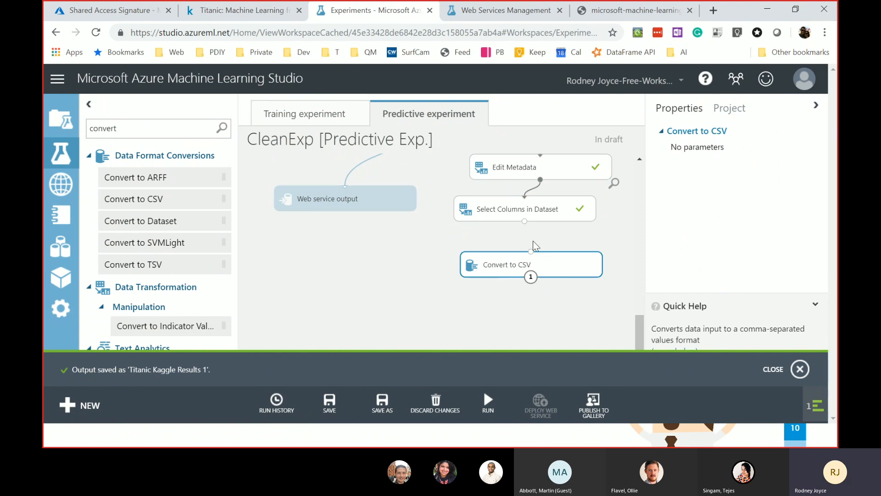
pyautogui.moveTo(525, 221); pyautogui.dragTo(532, 253)
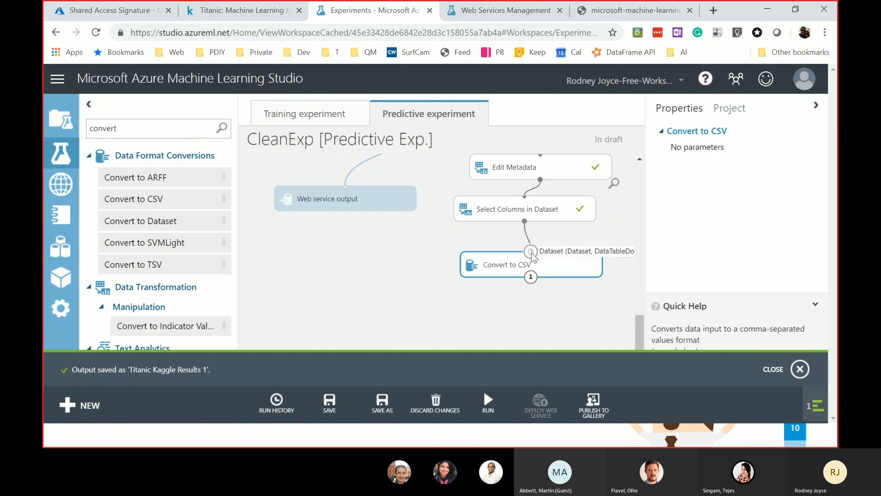
pyautogui.rightClick(563, 270)
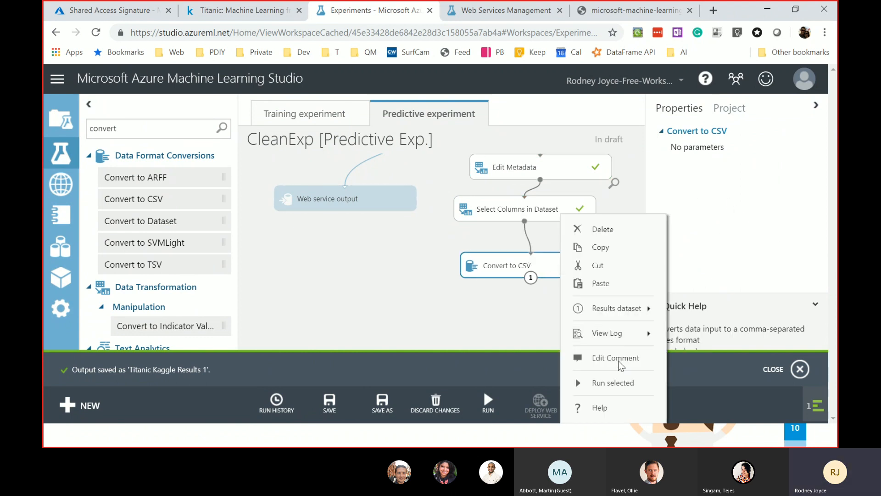
pyautogui.click(607, 377)
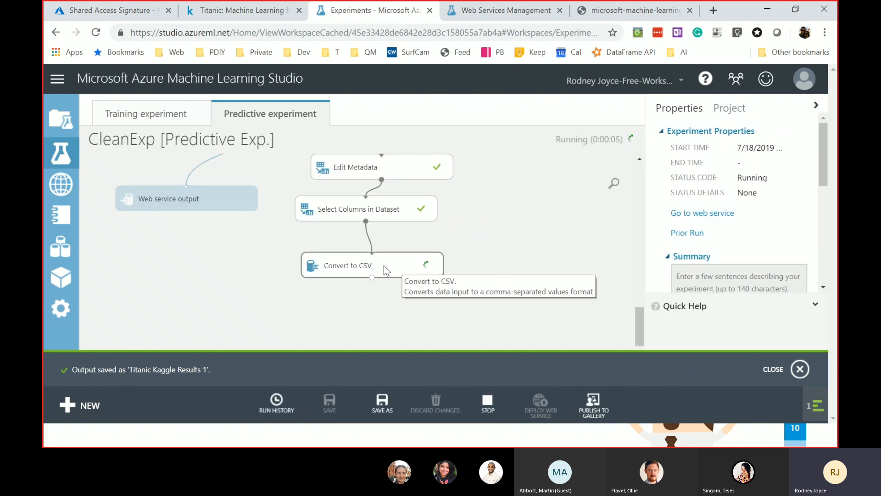
# - Download the Convert to CSV results dataset and show the file in its Downloads folder
pyautogui.click(470, 269)
pyautogui.rightClick(469, 268)
pyautogui.moveTo(576, 311)
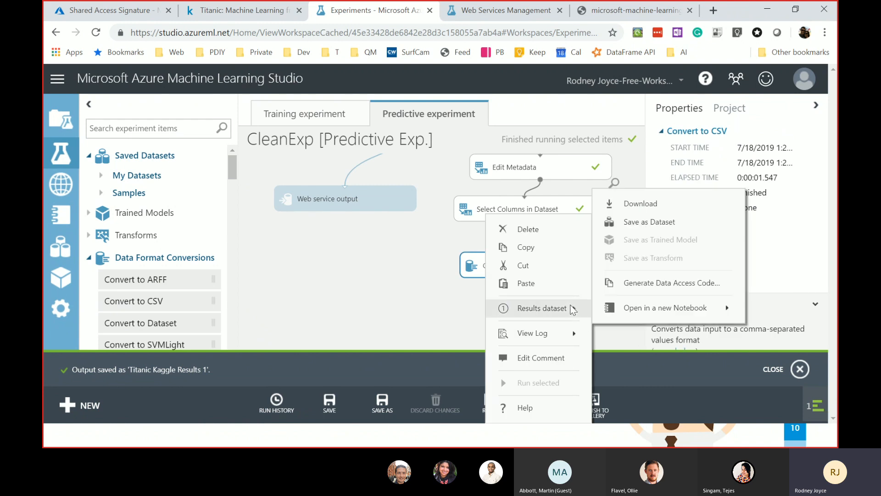
pyautogui.click(646, 204)
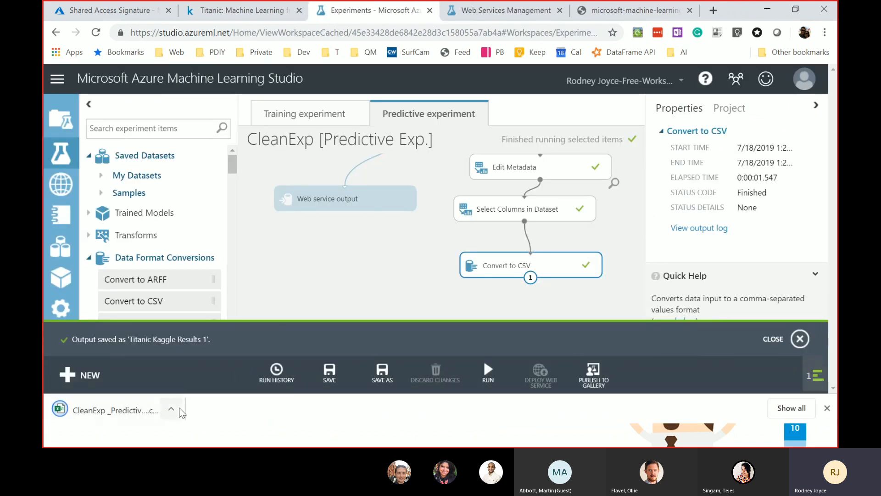
pyautogui.click(181, 413)
pyautogui.click(258, 367)
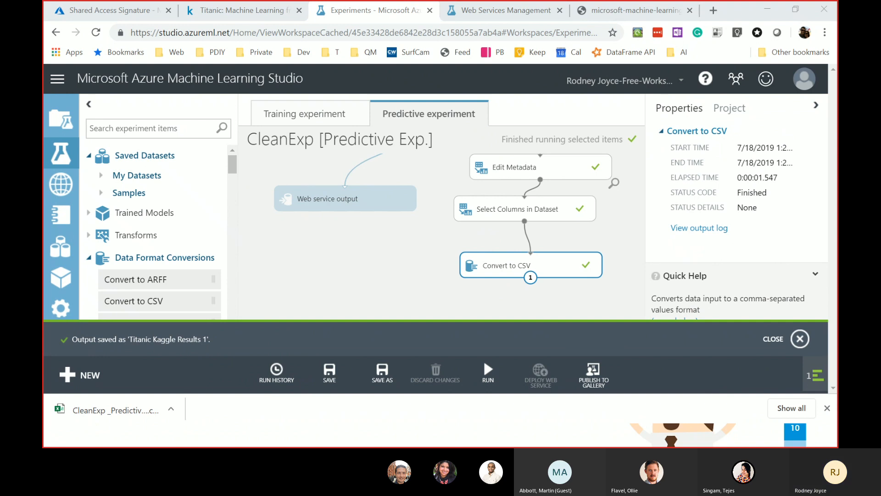
pyautogui.moveTo(0, 6); pyautogui.dragTo(570, 213)
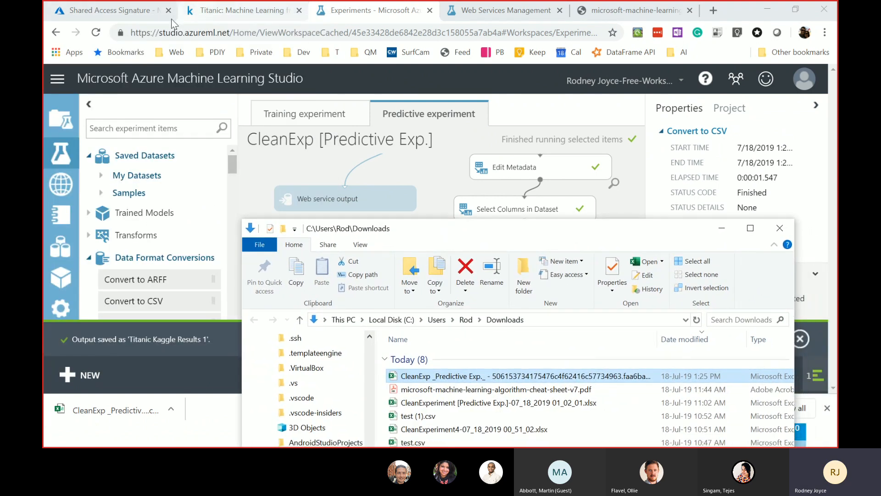
# - Upload the downloaded predictions CSV from the Downloads folder to the Kaggle Titanic submission page
pyautogui.click(211, 16)
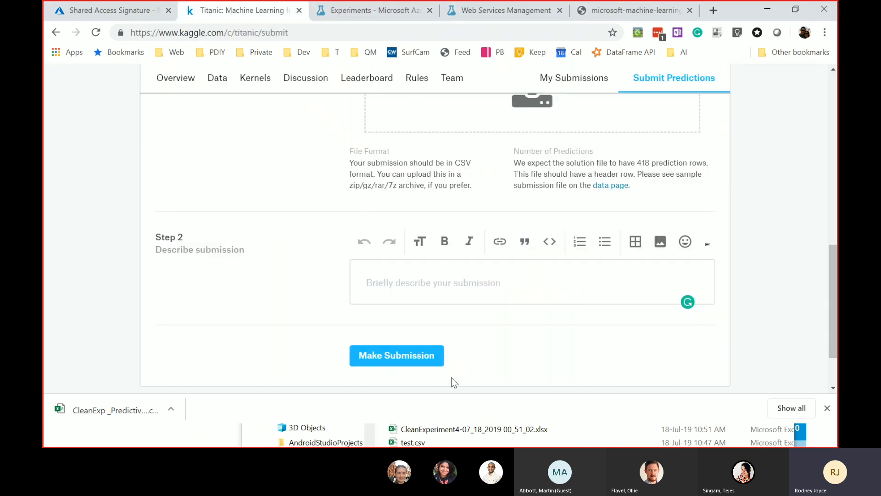
pyautogui.hotkey('alt', 'Tab')
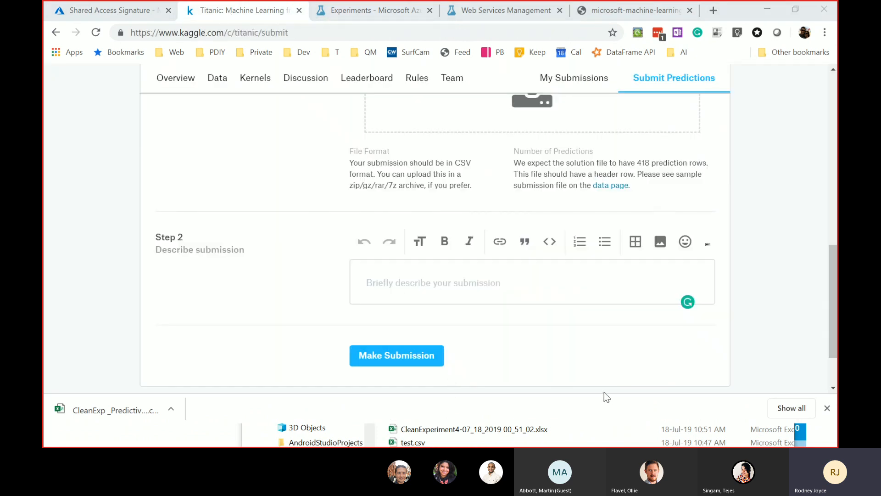
pyautogui.hotkey('alt', 'Tab')
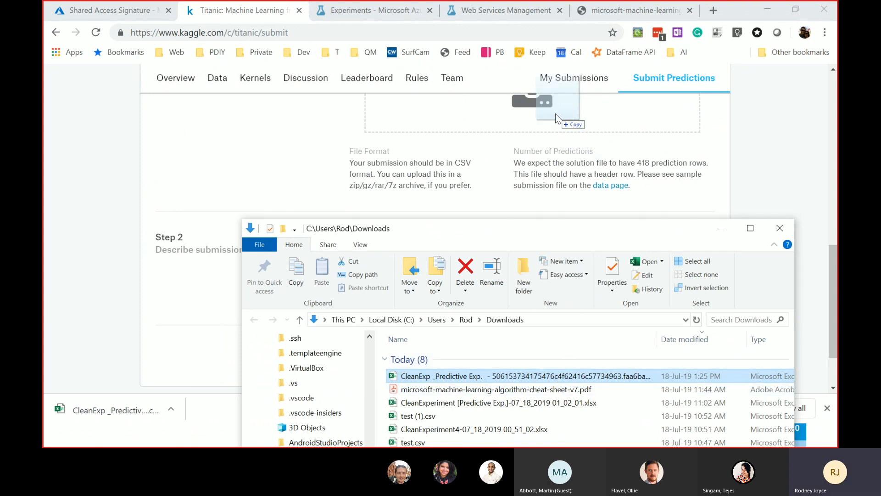
pyautogui.moveTo(556, 114); pyautogui.dragTo(552, 112)
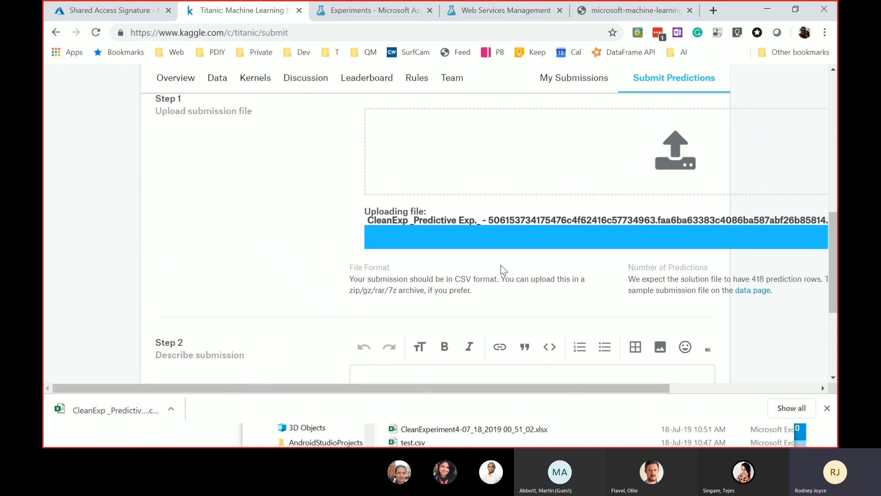
pyautogui.moveTo(555, 388); pyautogui.dragTo(798, 362)
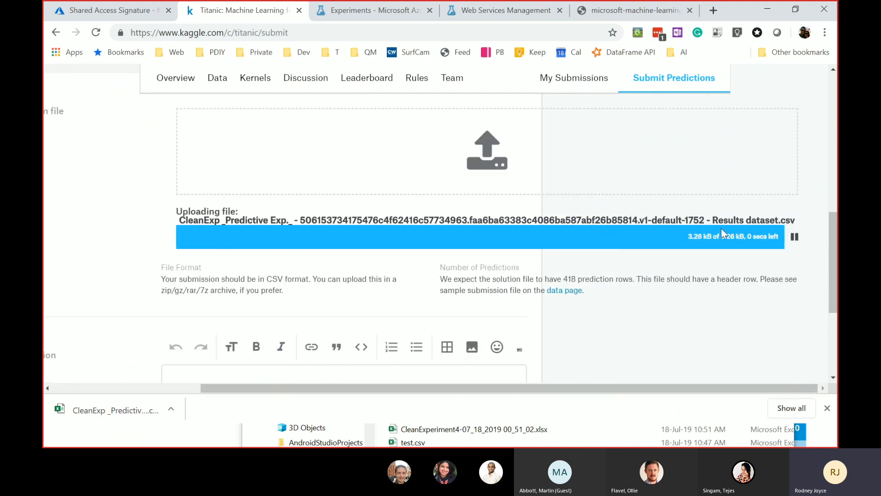
# - Add a submission description beginning 'Insigh' and submit, getting a score of 0.75598
pyautogui.scroll(-3, 374, 292)
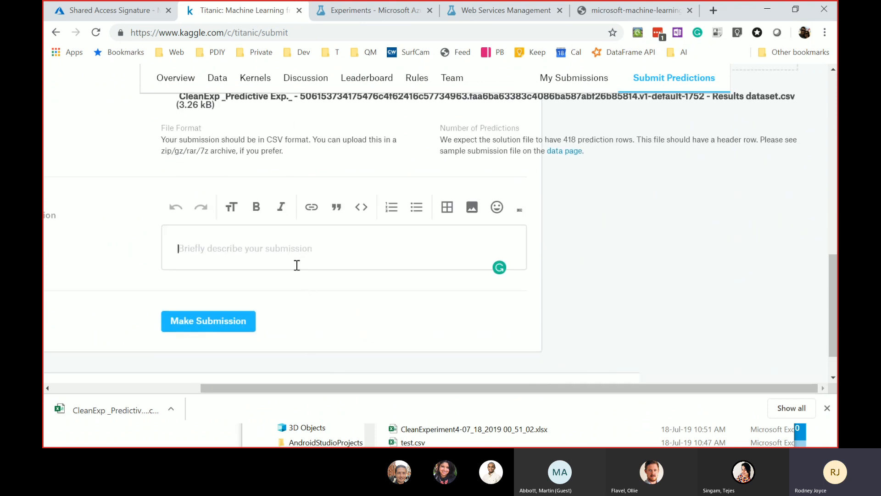
pyautogui.write('Insight')
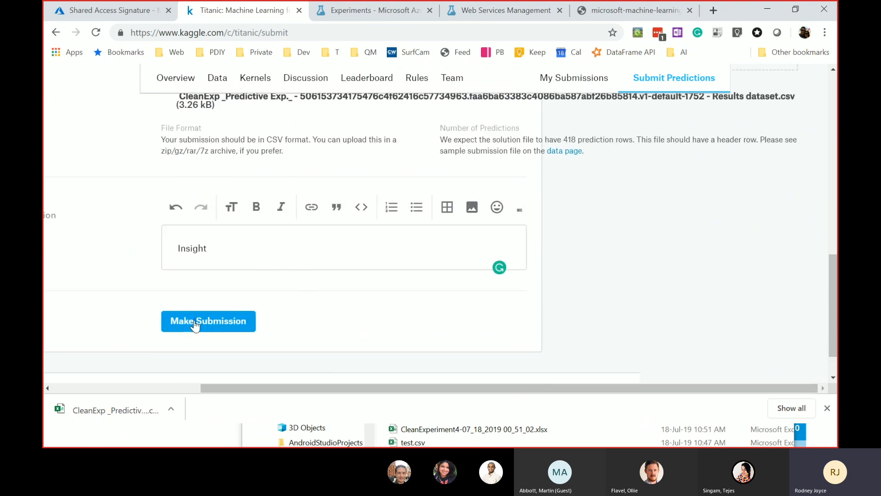
pyautogui.click(195, 323)
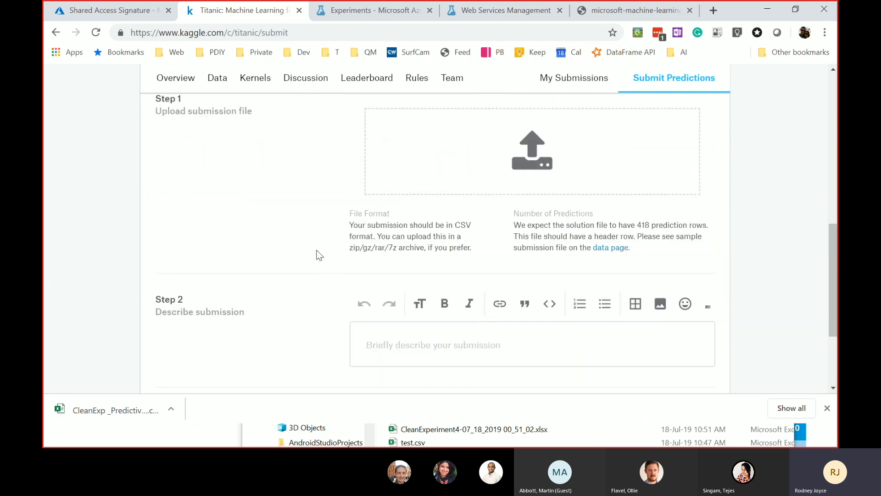
pyautogui.scroll(-1, 370, 332)
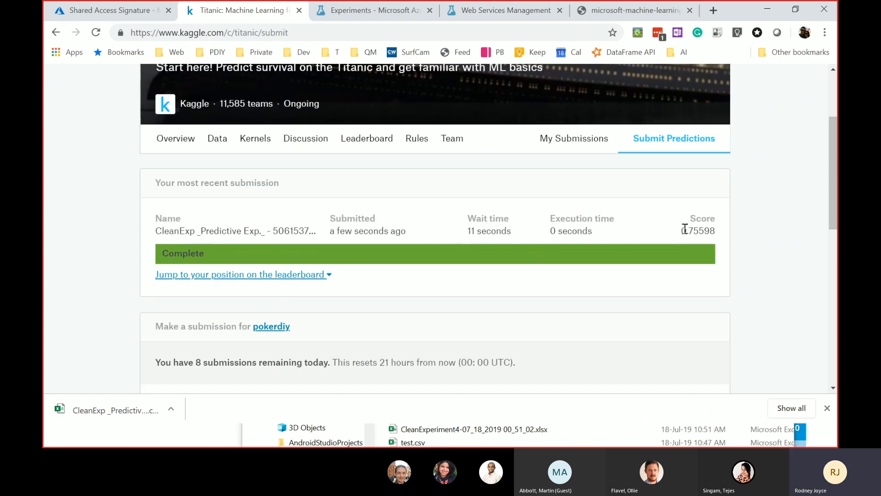
# - Check the 0.75598 entry's position 7949 on the Titanic leaderboard
pyautogui.moveTo(681, 227); pyautogui.dragTo(712, 240)
pyautogui.click(286, 281)
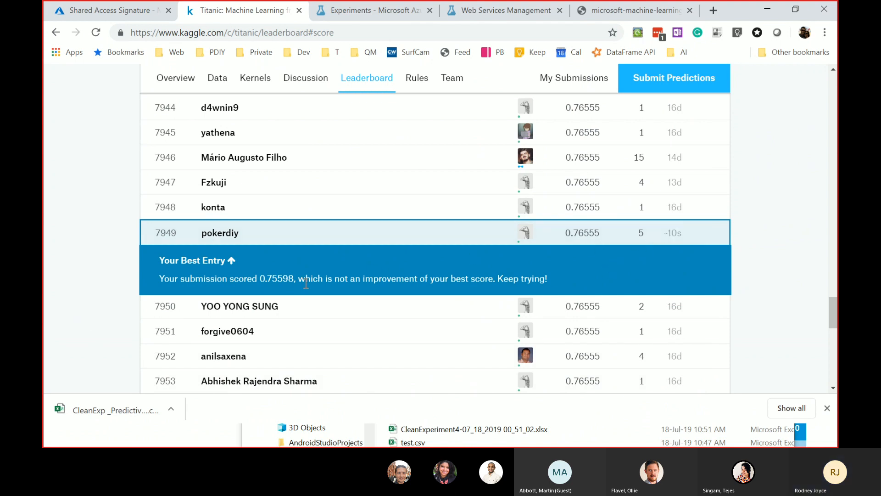
pyautogui.rightClick(585, 225)
pyautogui.click(348, 227)
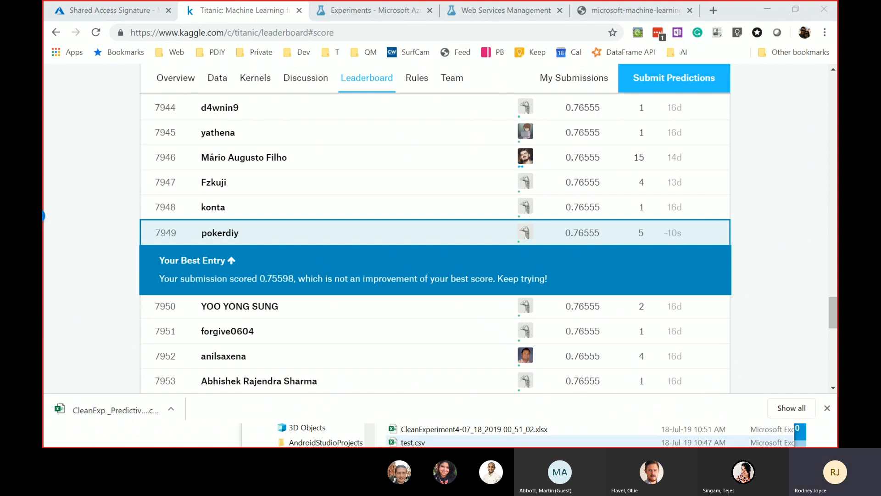
# - Return to the presentation and advance past the Deploy slide to the Takeaways slide
pyautogui.hotkey('alt', 'Tab')
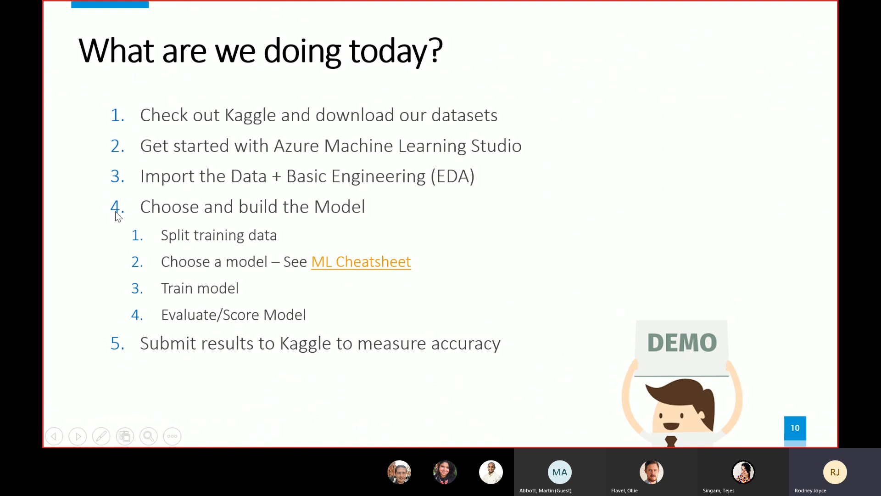
pyautogui.click(354, 148)
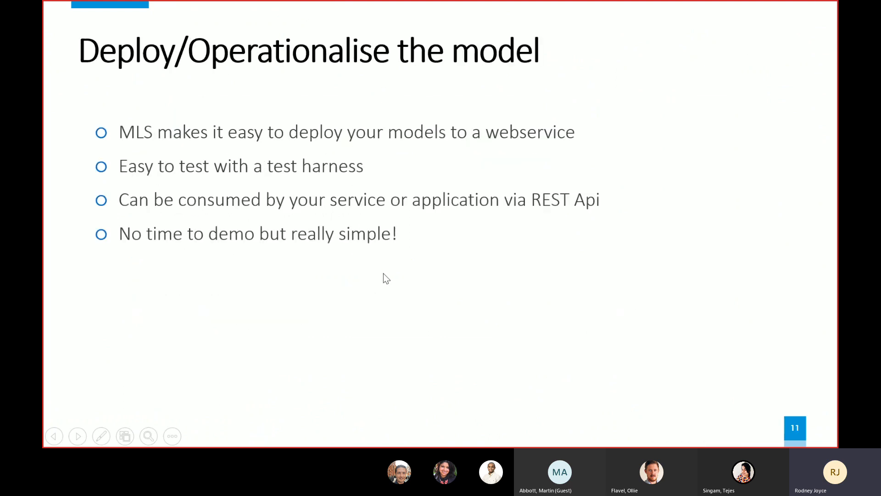
pyautogui.click(465, 287)
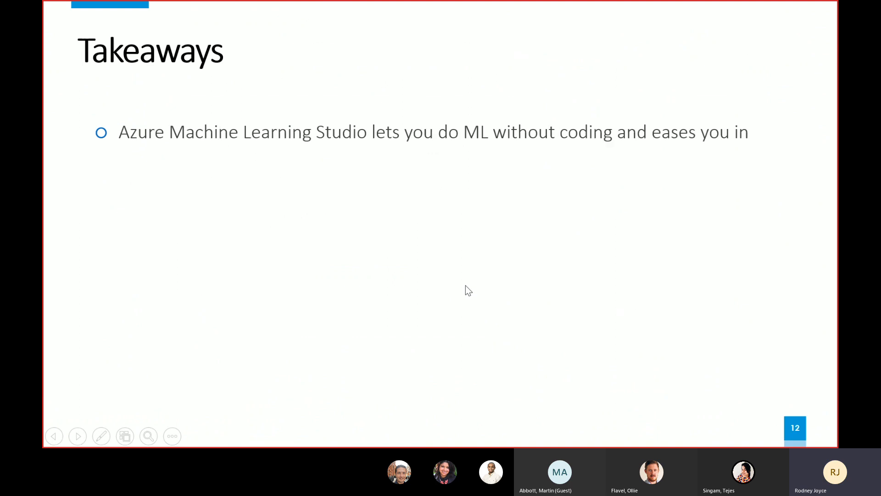